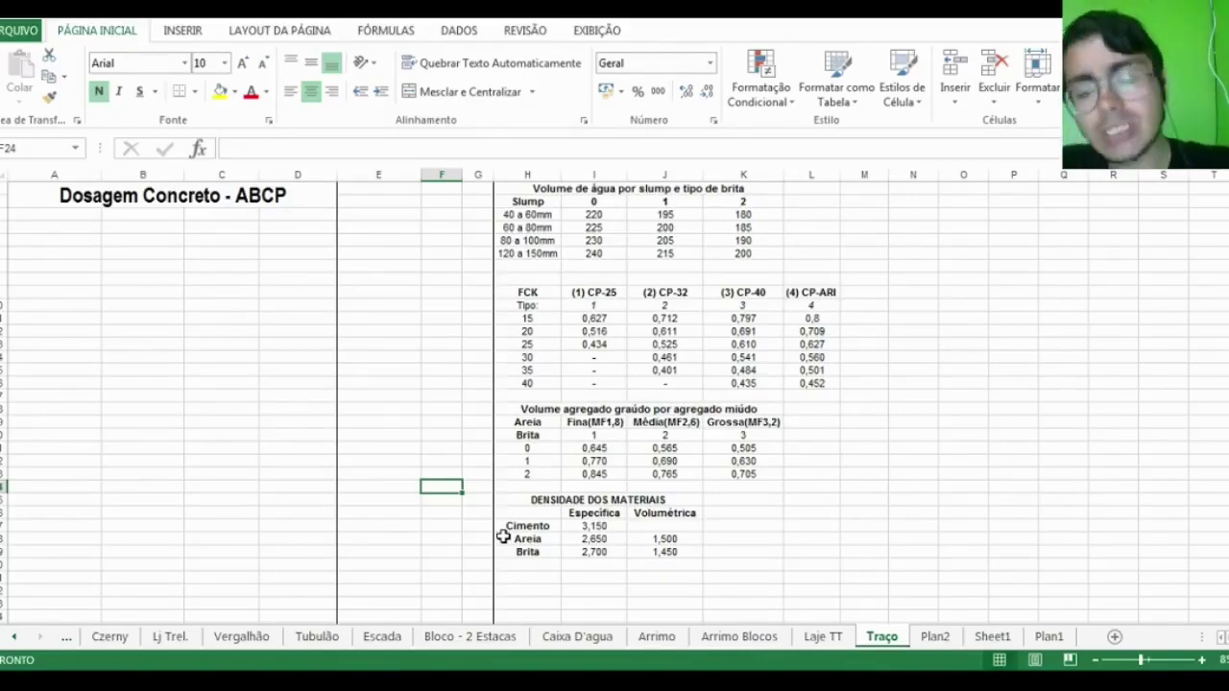
Enter the label "FCK:" in cell A3 and make it right-aligned and bold
click(47, 214)
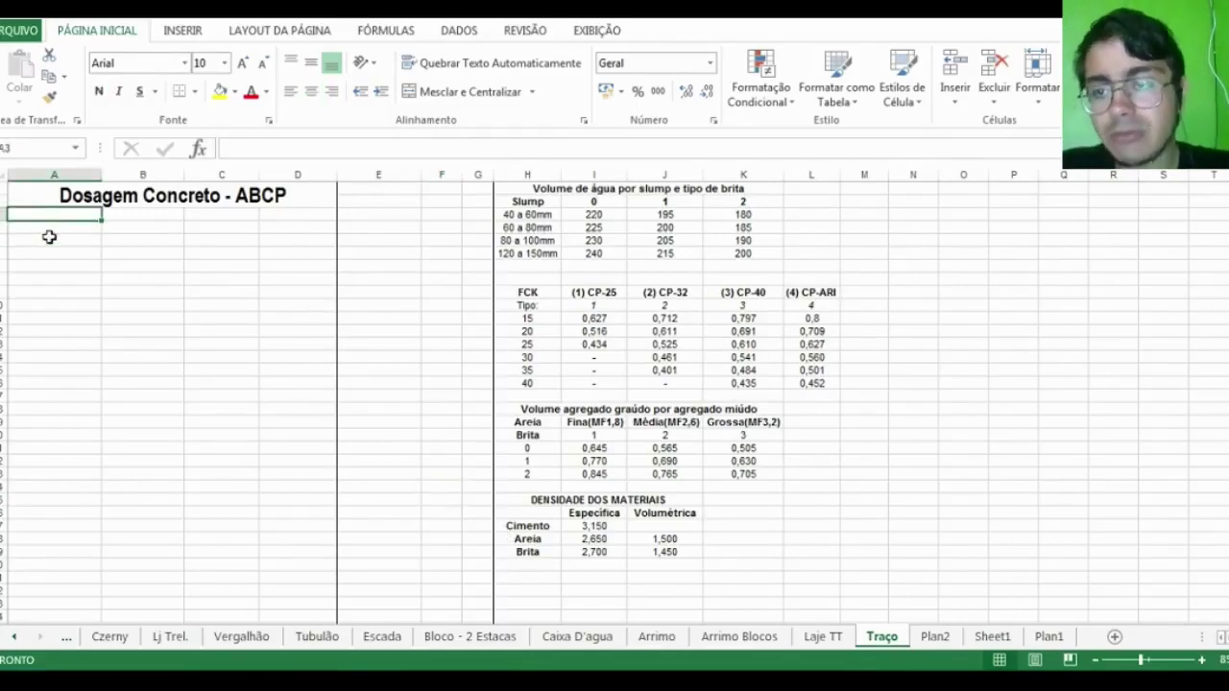
text(FCK:)
key(Return)
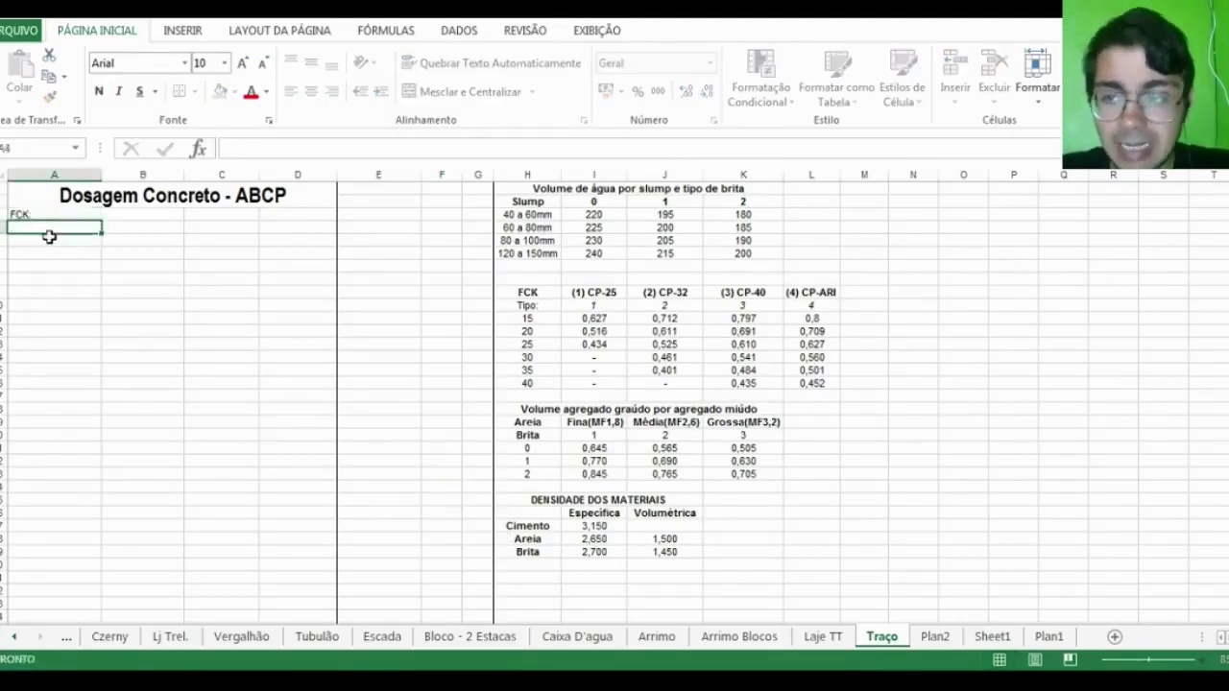
key(Up)
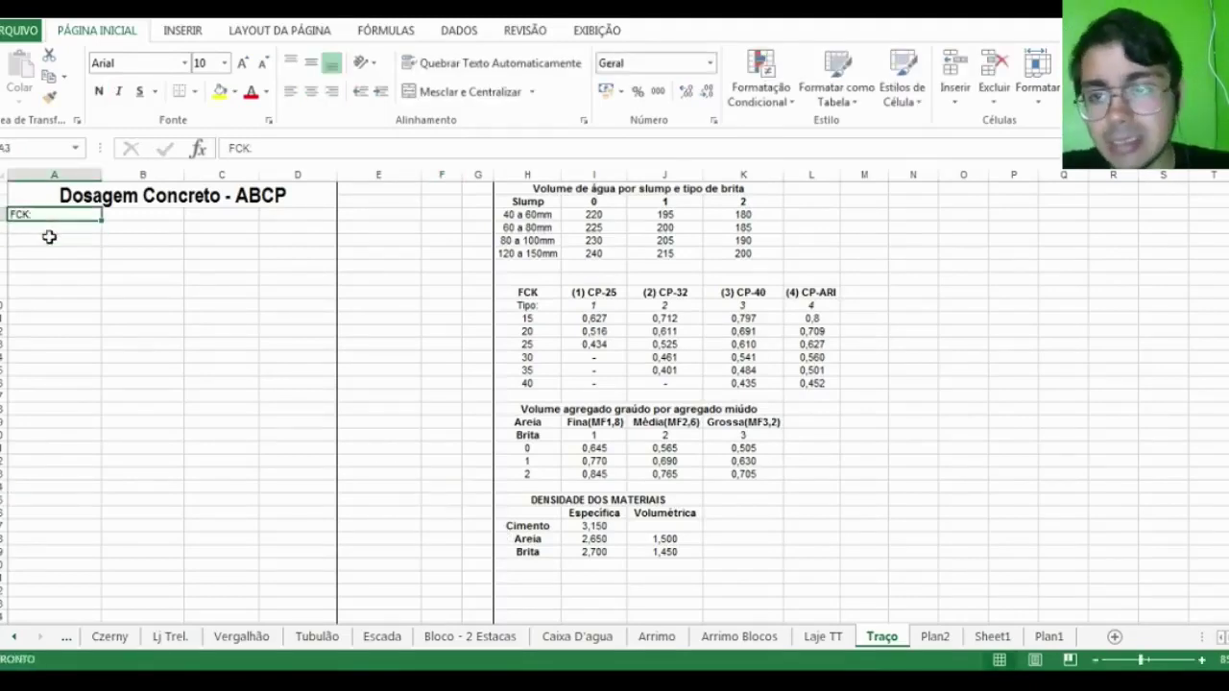
click(331, 91)
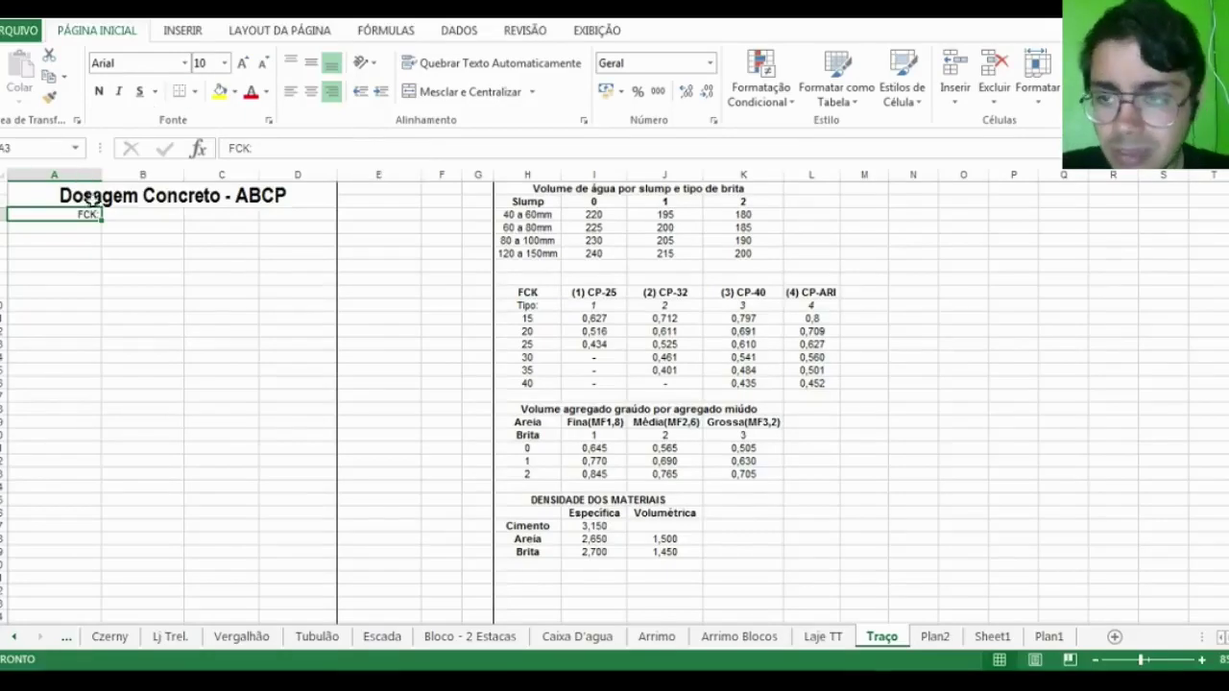
click(99, 92)
Add list data validation to cell B3 beside the FCK label, using =$H$11:$H$16 as the source
click(115, 215)
click(453, 30)
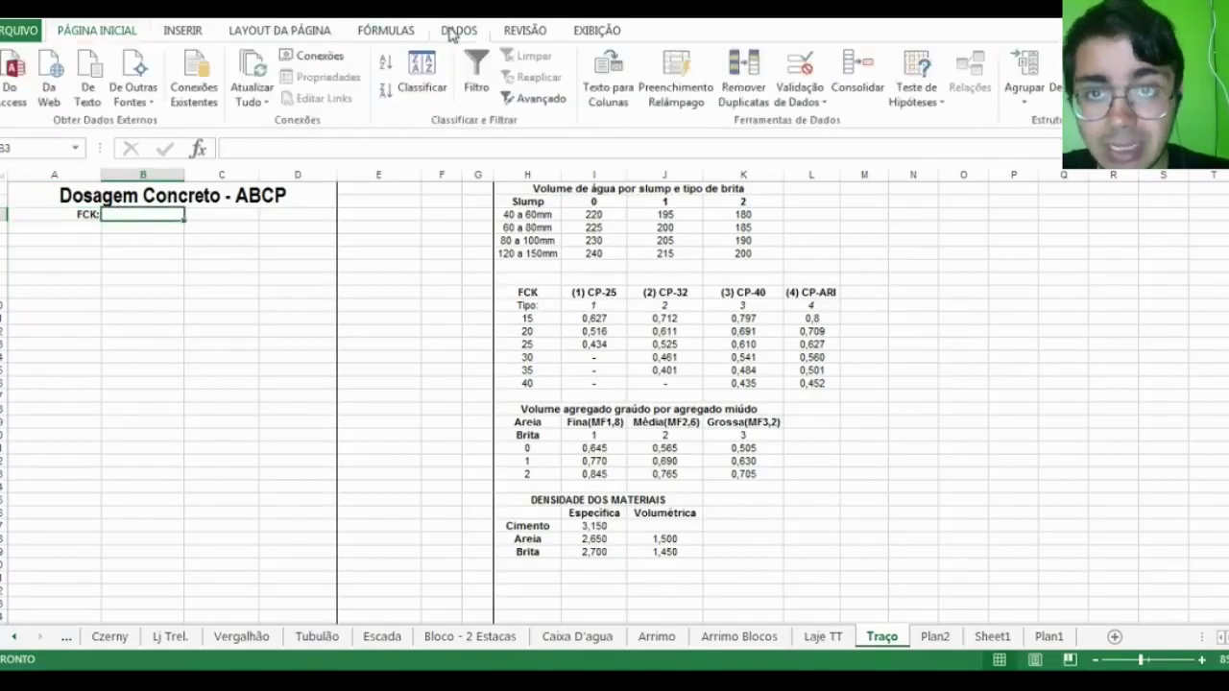
click(795, 69)
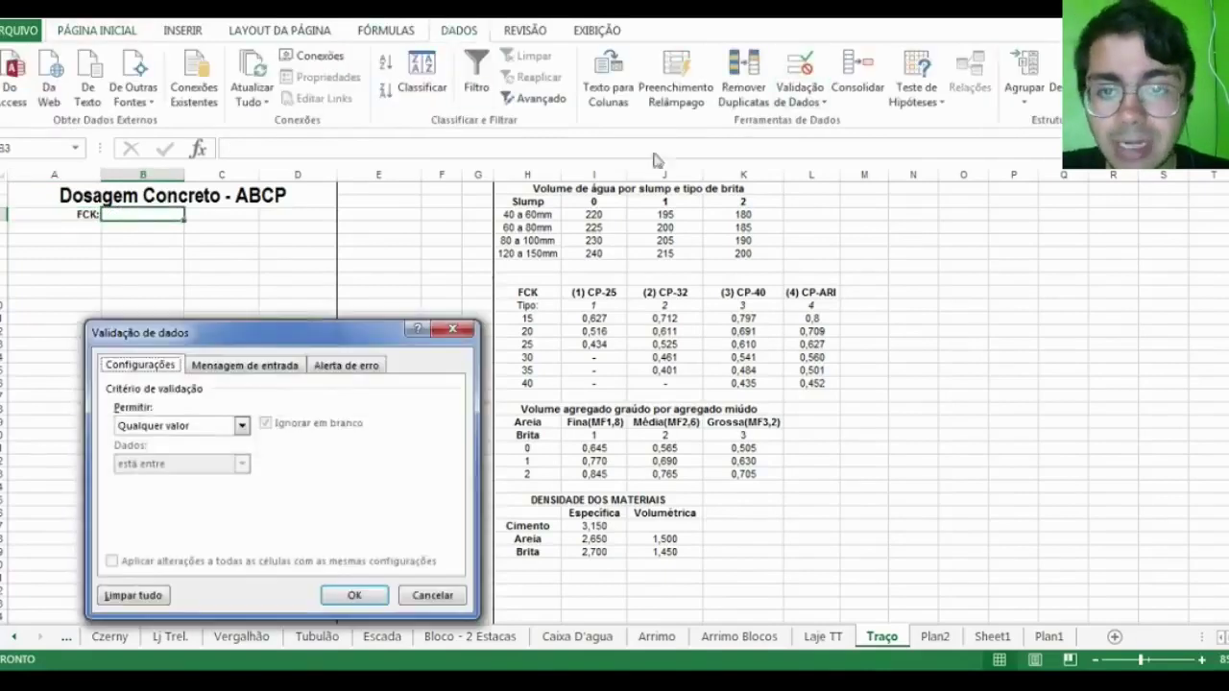
click(188, 426)
click(175, 479)
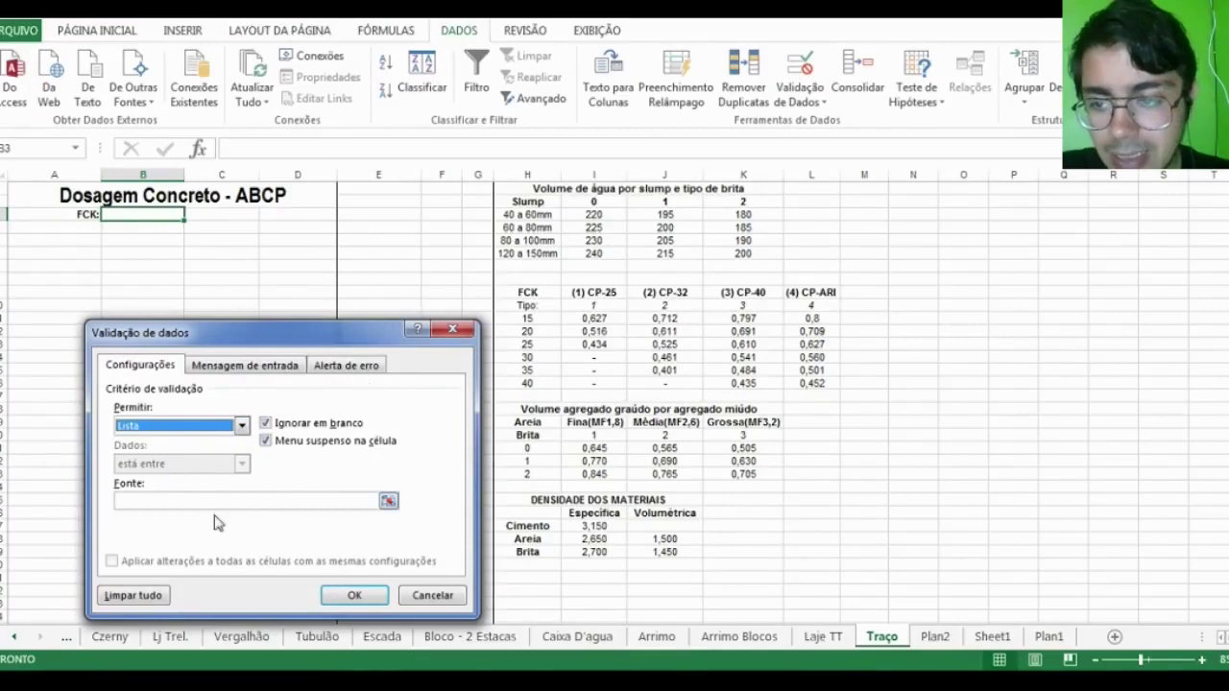
click(324, 500)
drag(520, 325, 527, 371)
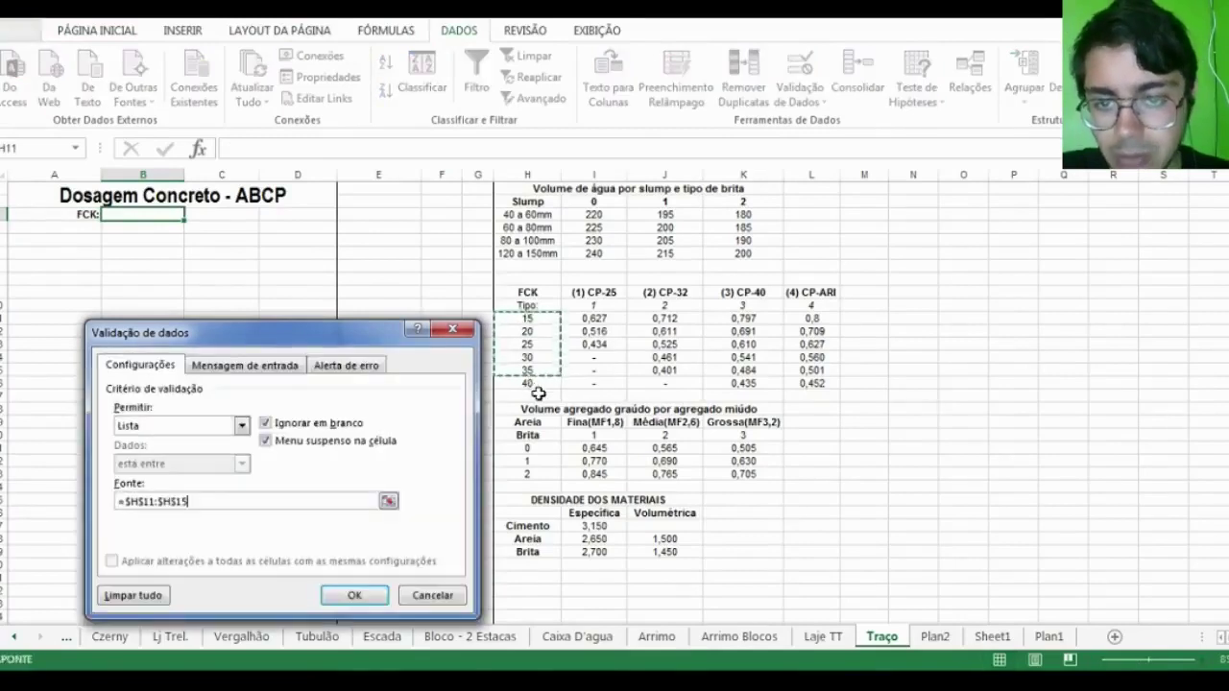
click(231, 509)
key(BackSpace)
text(6)
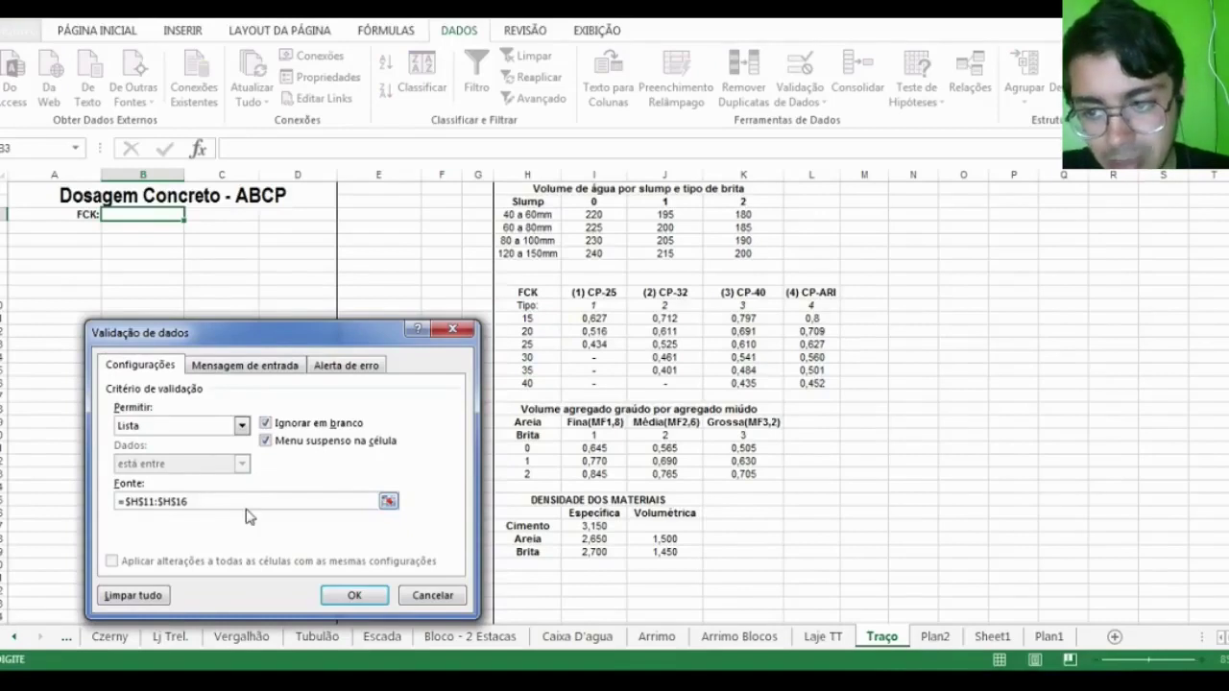
click(353, 595)
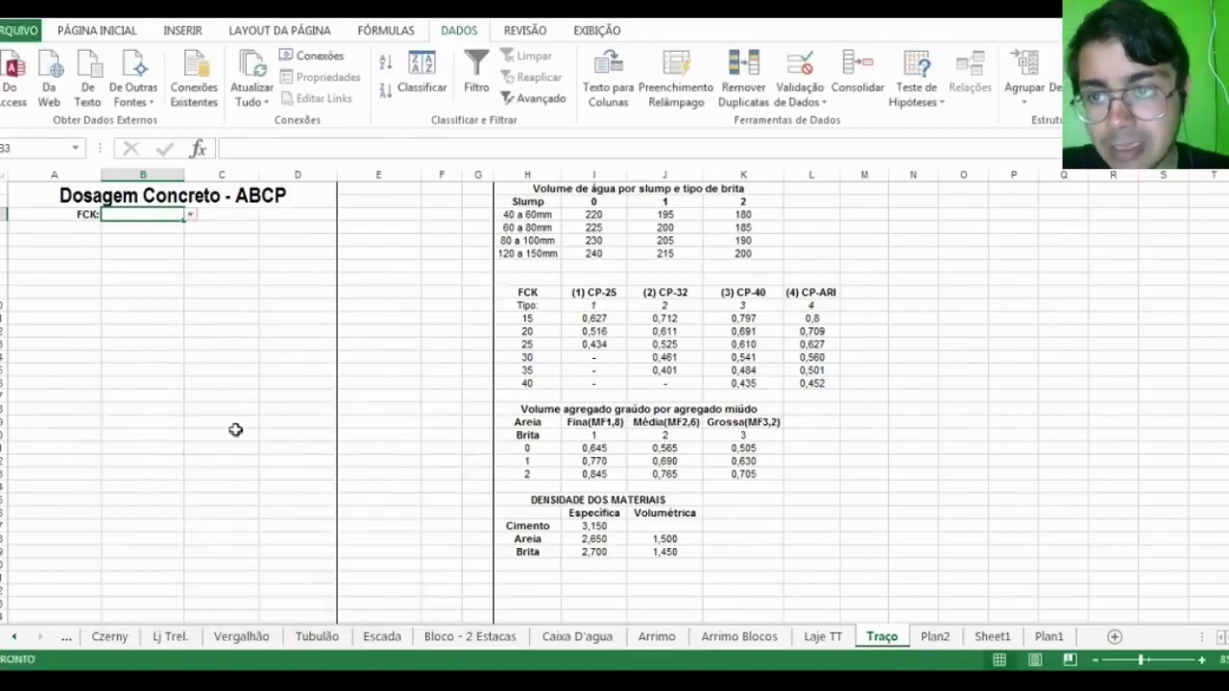
Try 25 from the FCK dropdown list in B3, and set the cell to 30
click(191, 215)
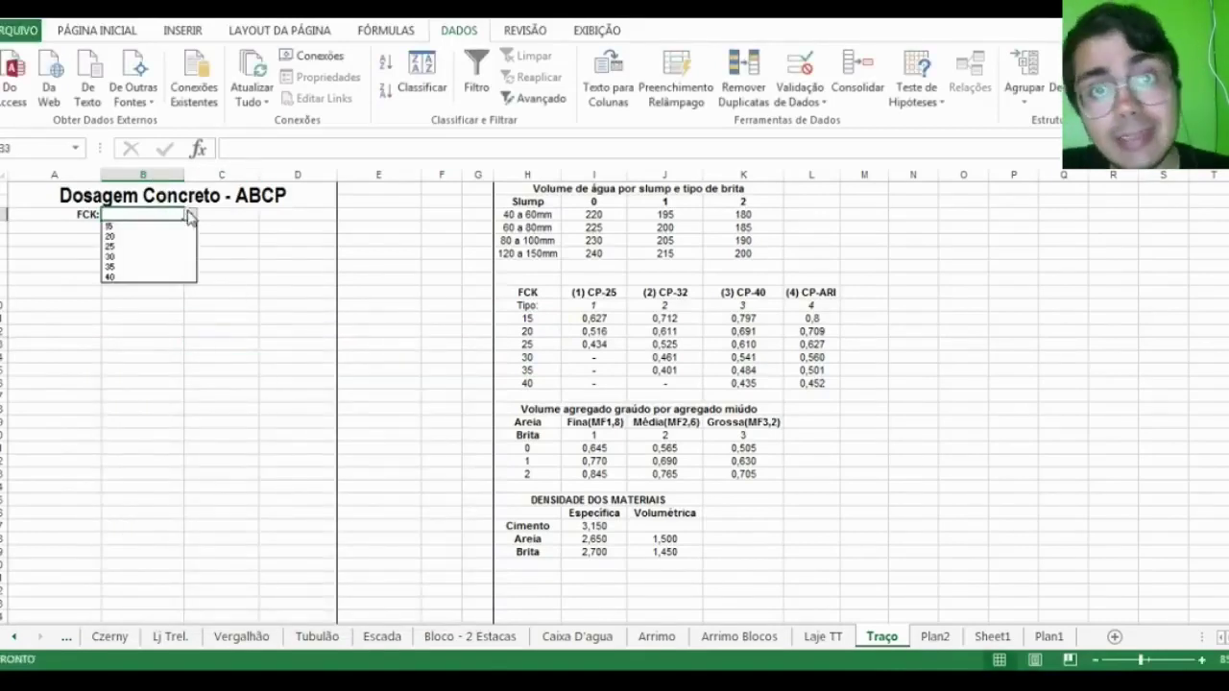
click(113, 246)
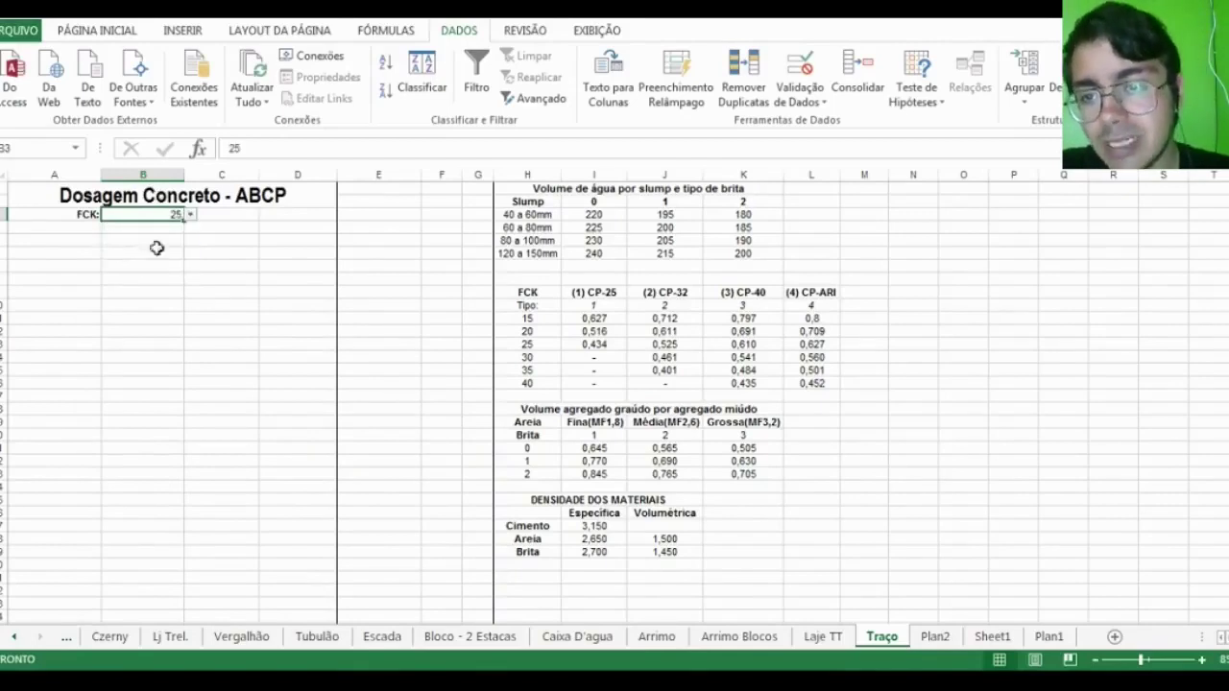
click(191, 215)
click(162, 260)
click(172, 306)
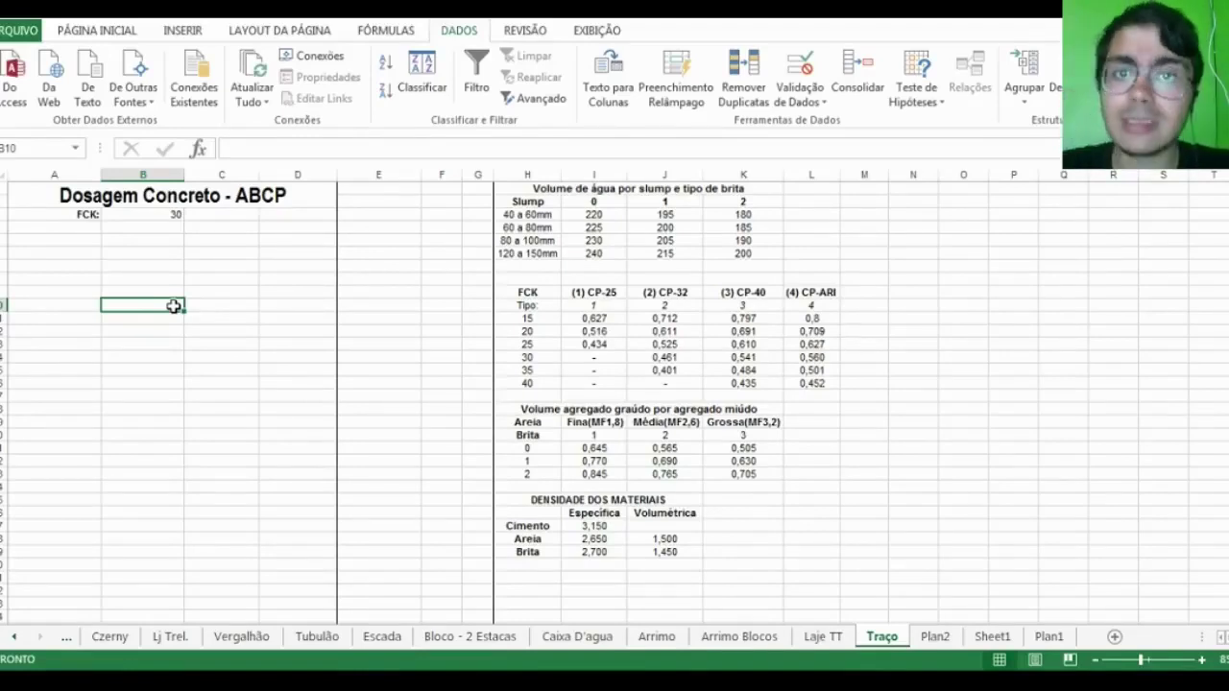
Enter the unit "Mpa" in cell C3, beside the FCK value
click(75, 231)
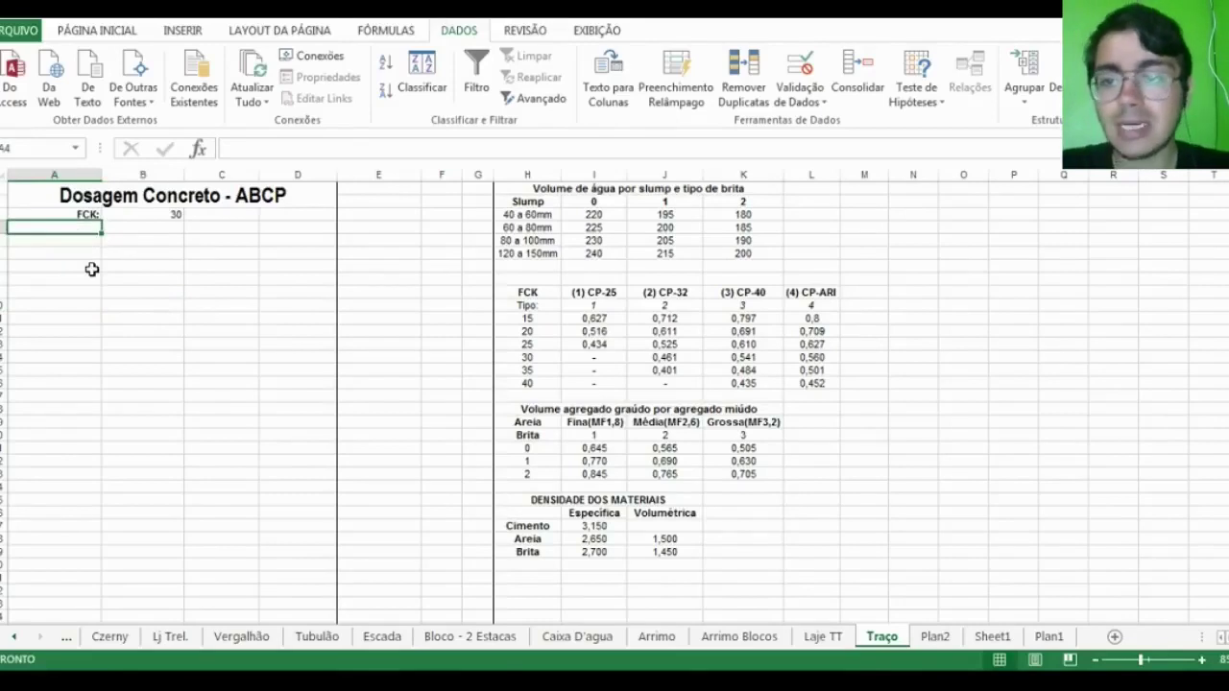
key(Right)
key(Right)
key(Up)
text(Mpa)
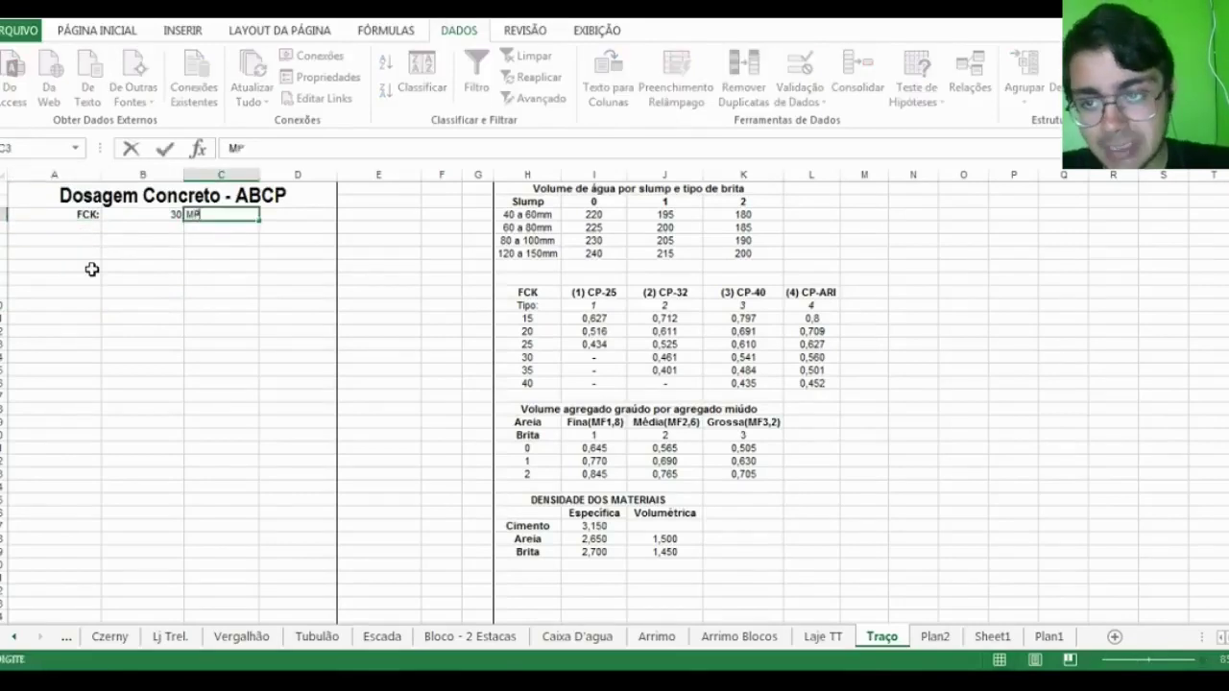
key(Return)
Enter the label "Slump estimado:" in cell A4 and make it right-aligned and bold
key(Left)
key(Left)
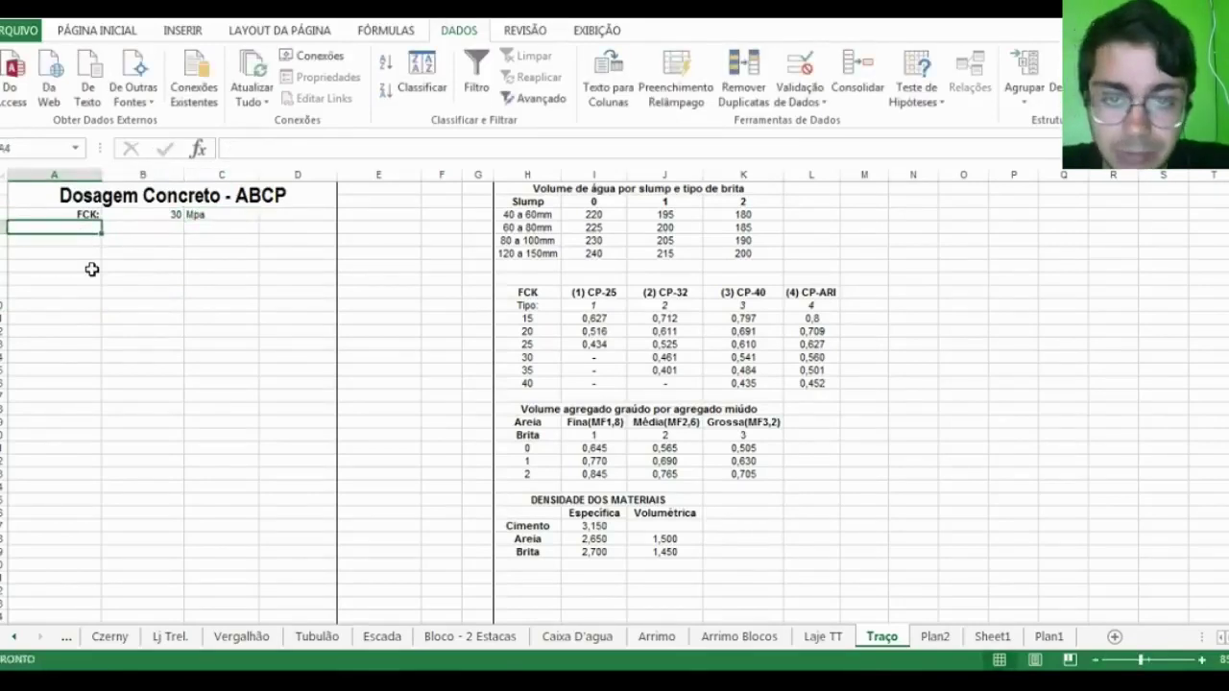
text(Slu)
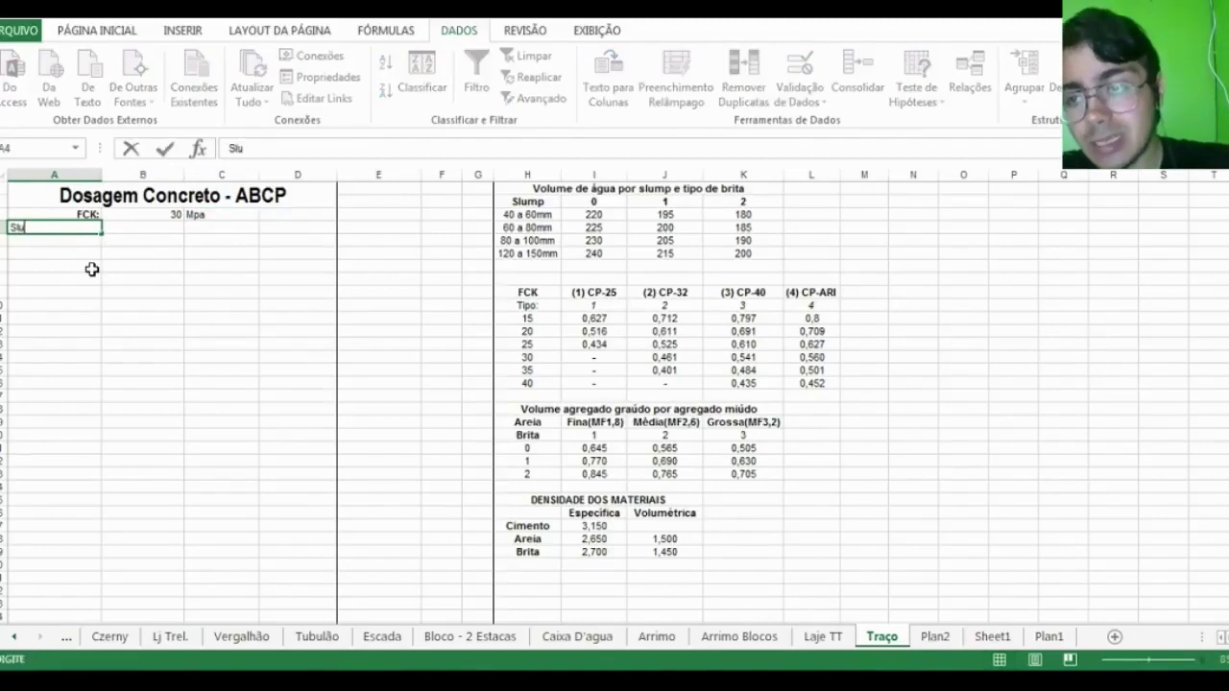
text(mp estimado)
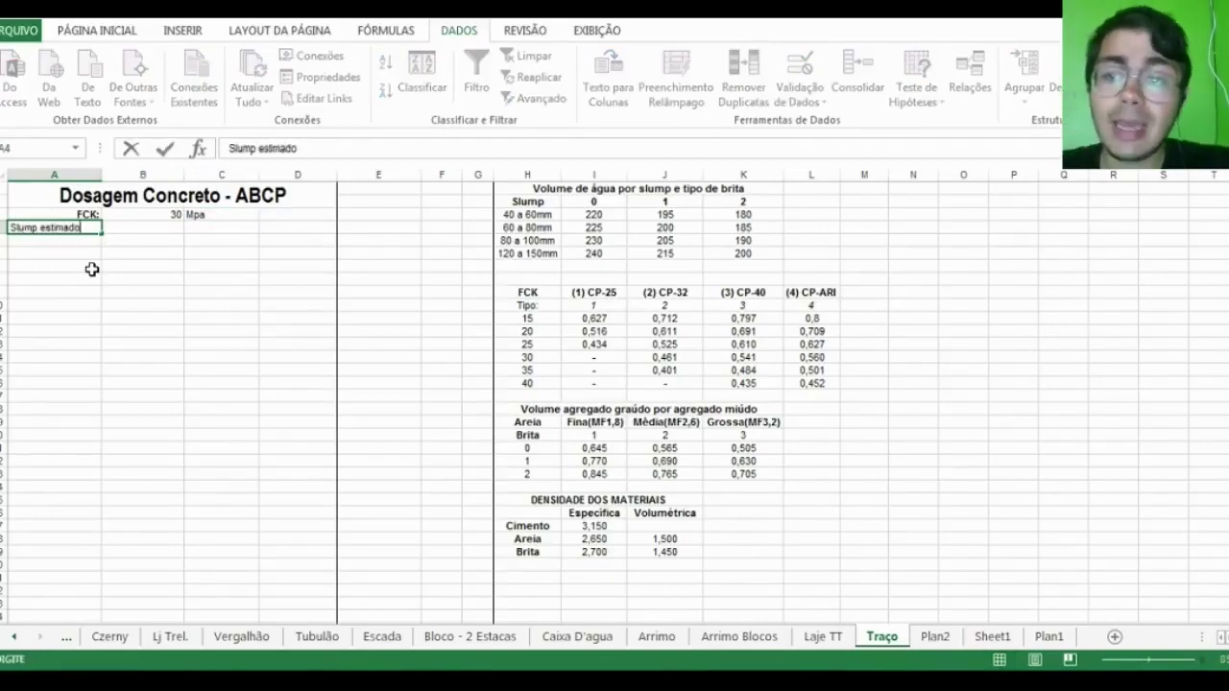
key(Return)
key(Up)
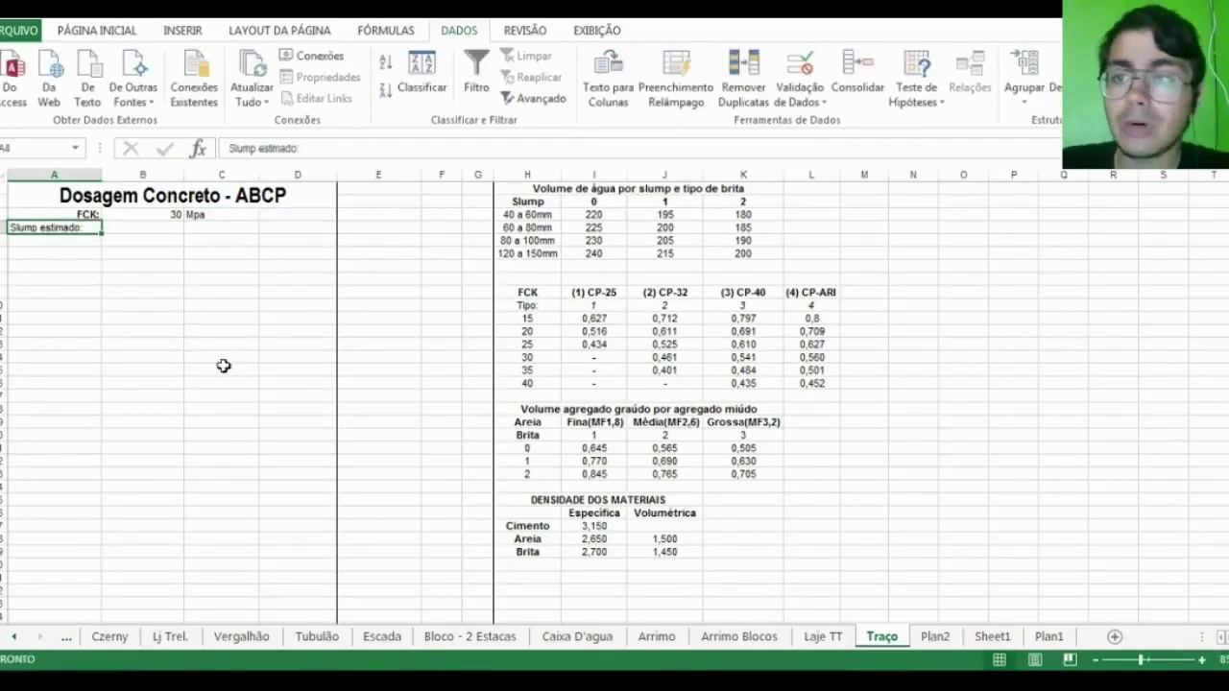
click(123, 31)
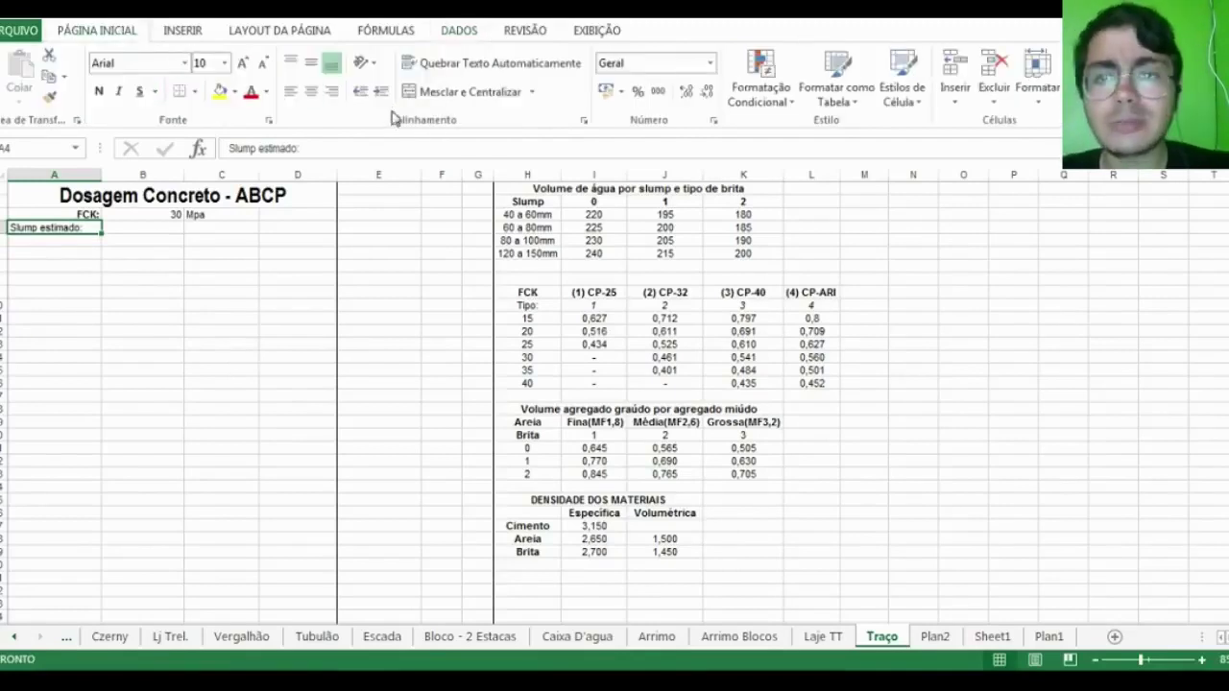
click(331, 92)
click(99, 91)
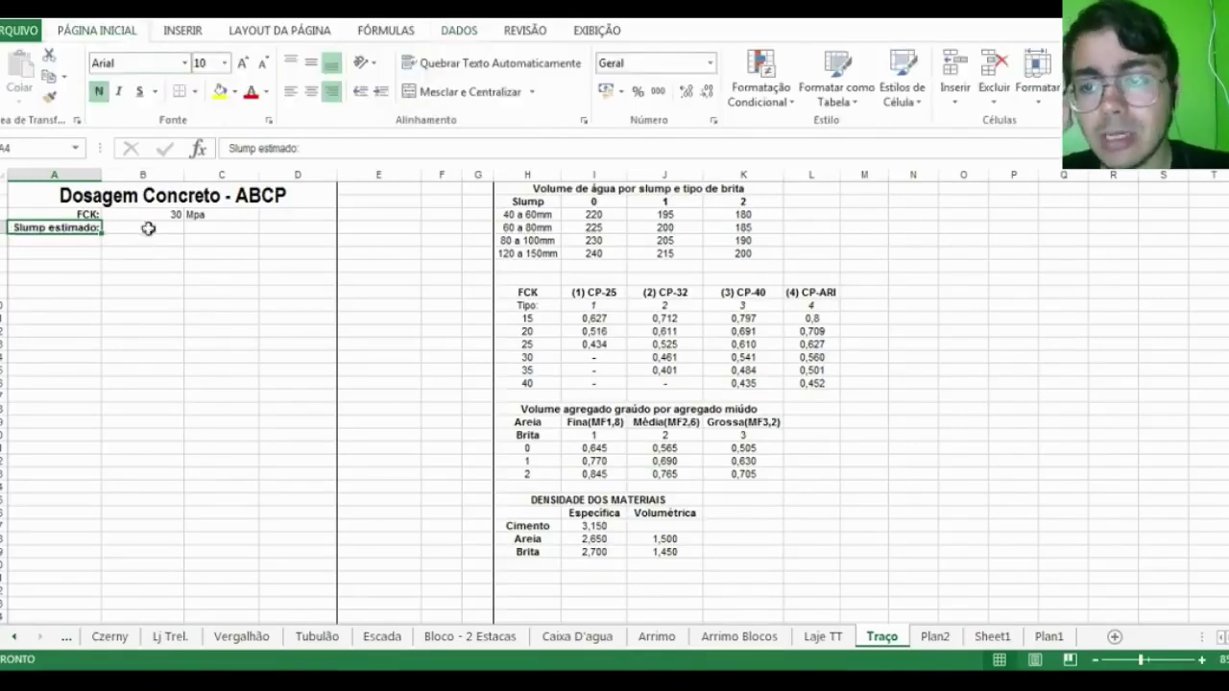
Add list data validation to cell B4 beside the slump label, using the slump ranges =$H$3:$H$6 as the source
click(149, 227)
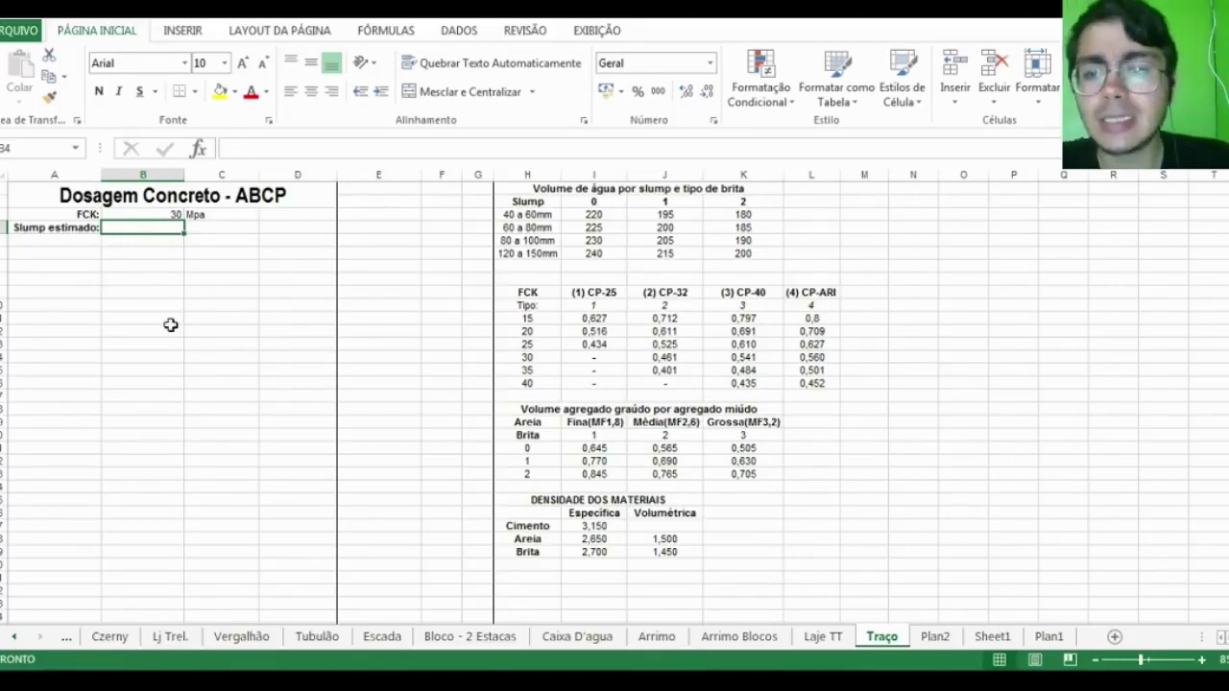
click(460, 31)
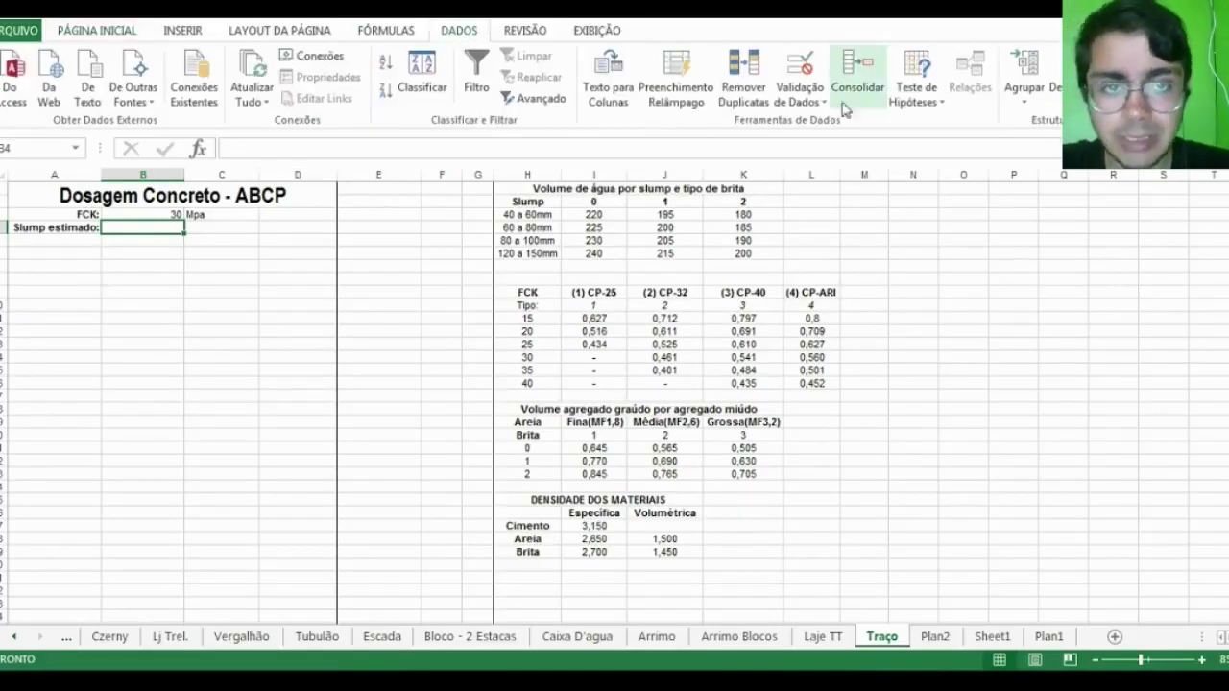
click(800, 67)
click(202, 425)
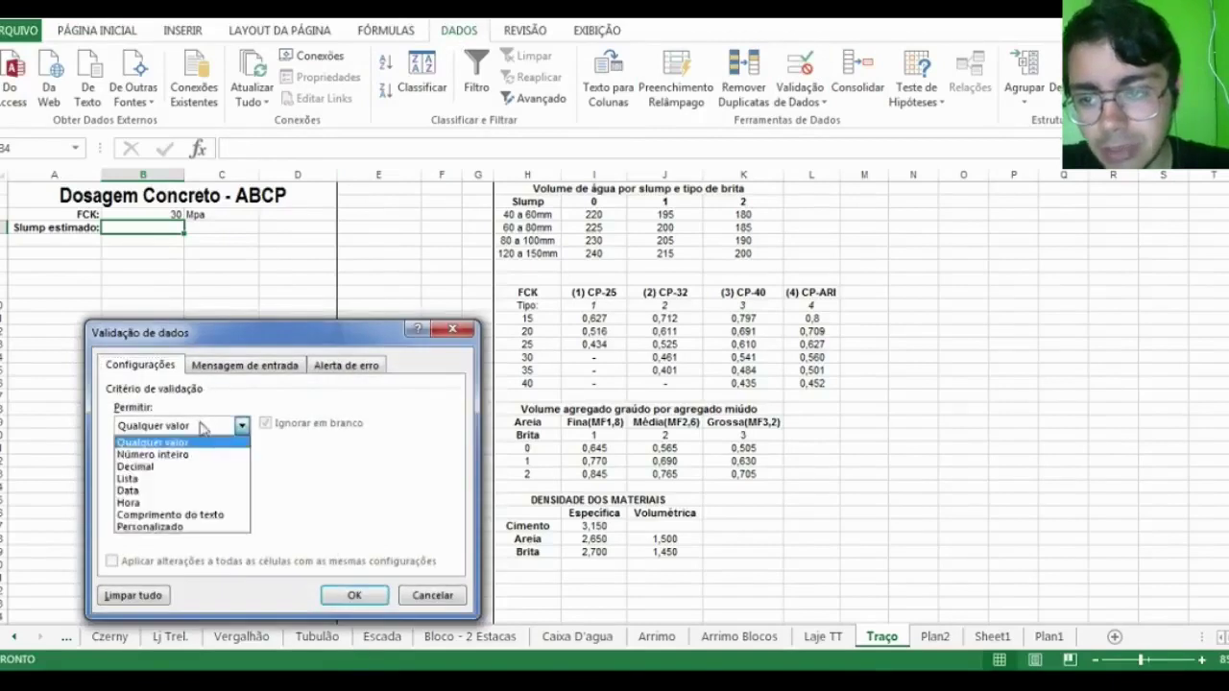
click(144, 478)
click(188, 500)
click(526, 215)
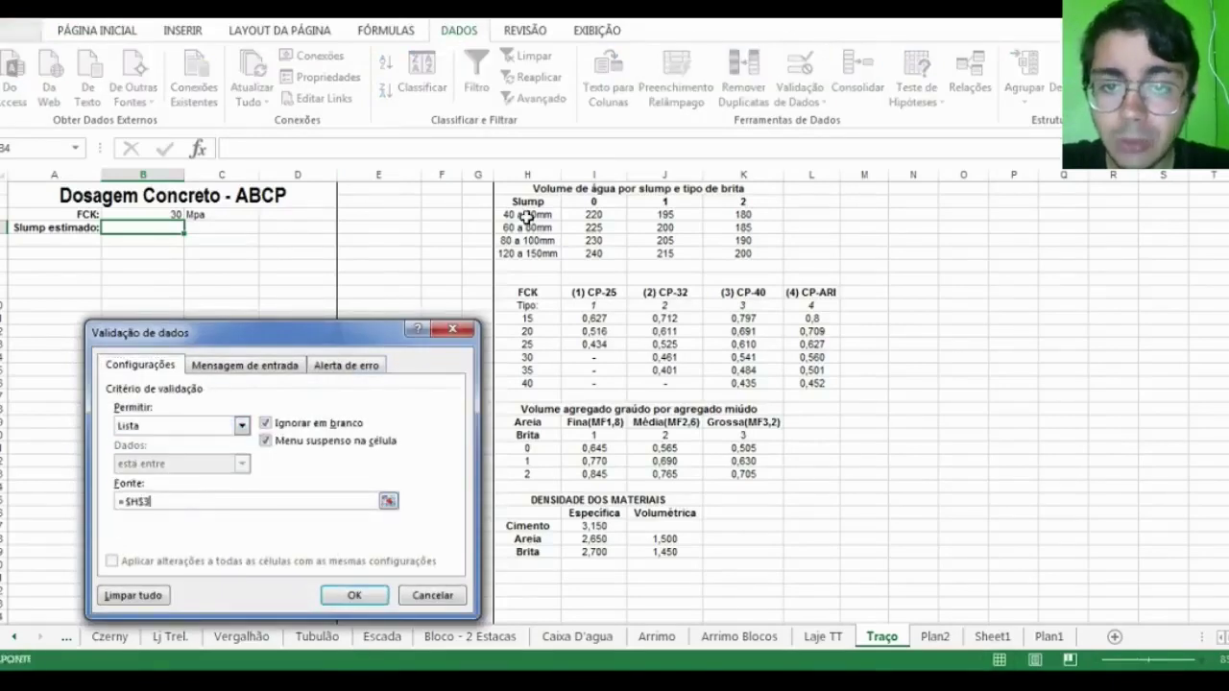
drag(526, 215, 527, 254)
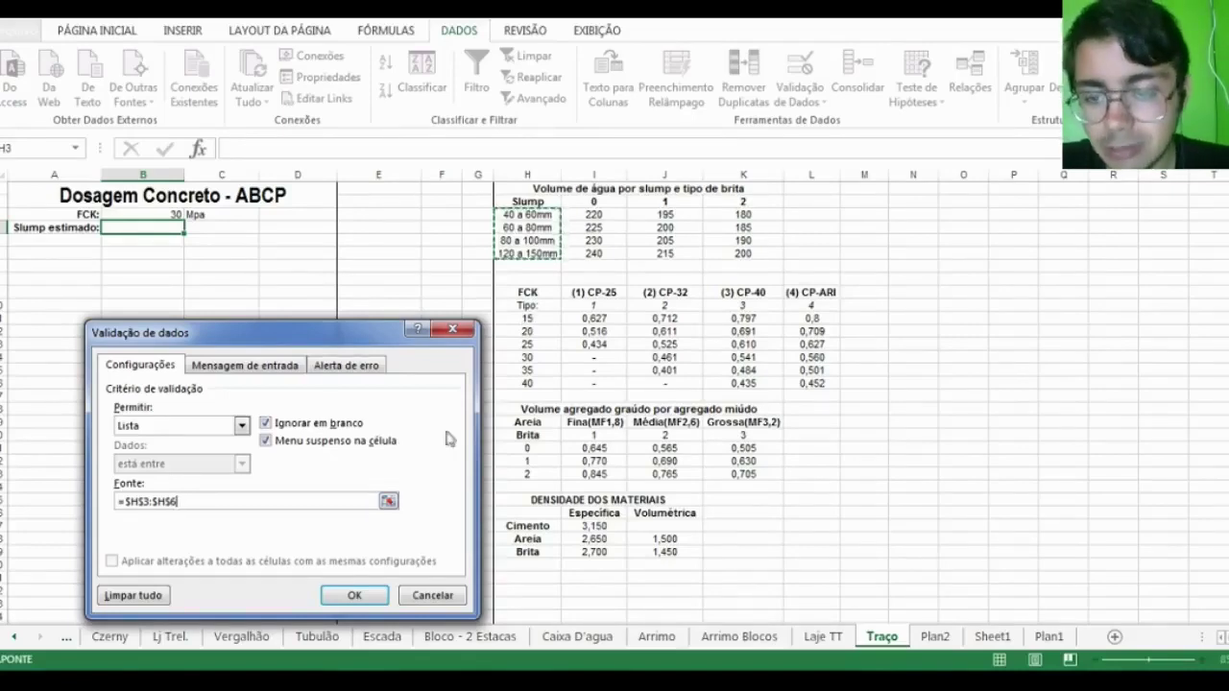
click(354, 594)
Choose "80 a 100mm" as the estimated slump in B4 and right-align the cell
click(191, 230)
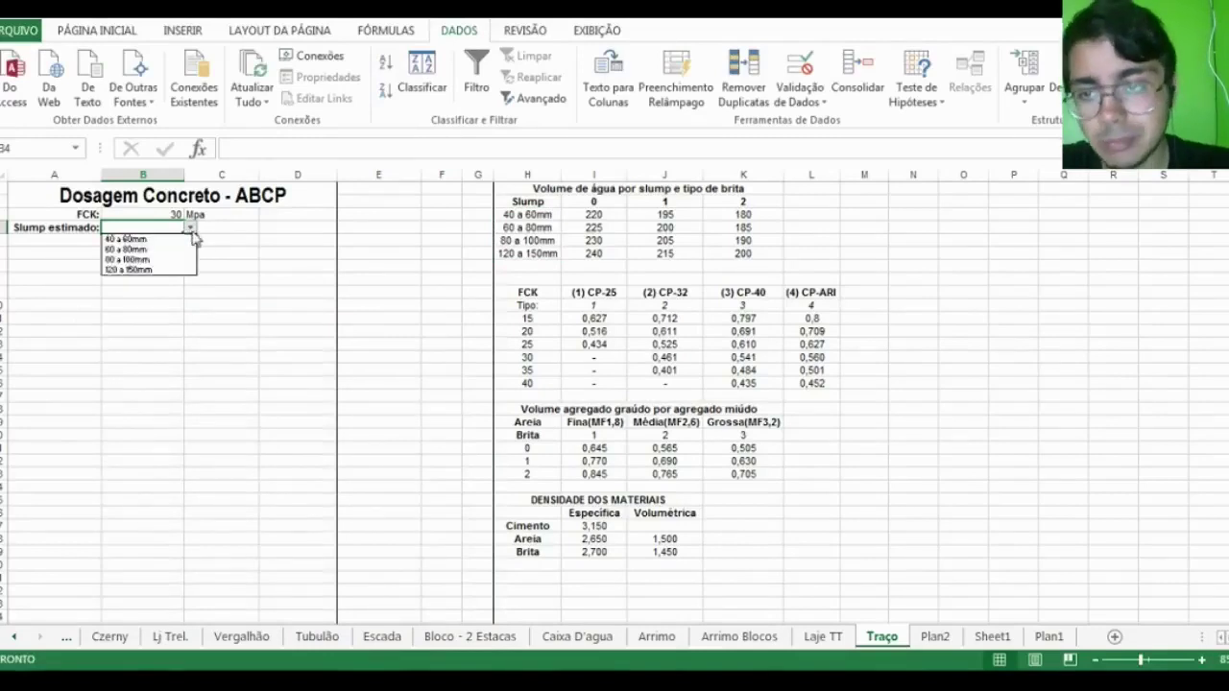
click(130, 259)
drag(153, 216, 158, 229)
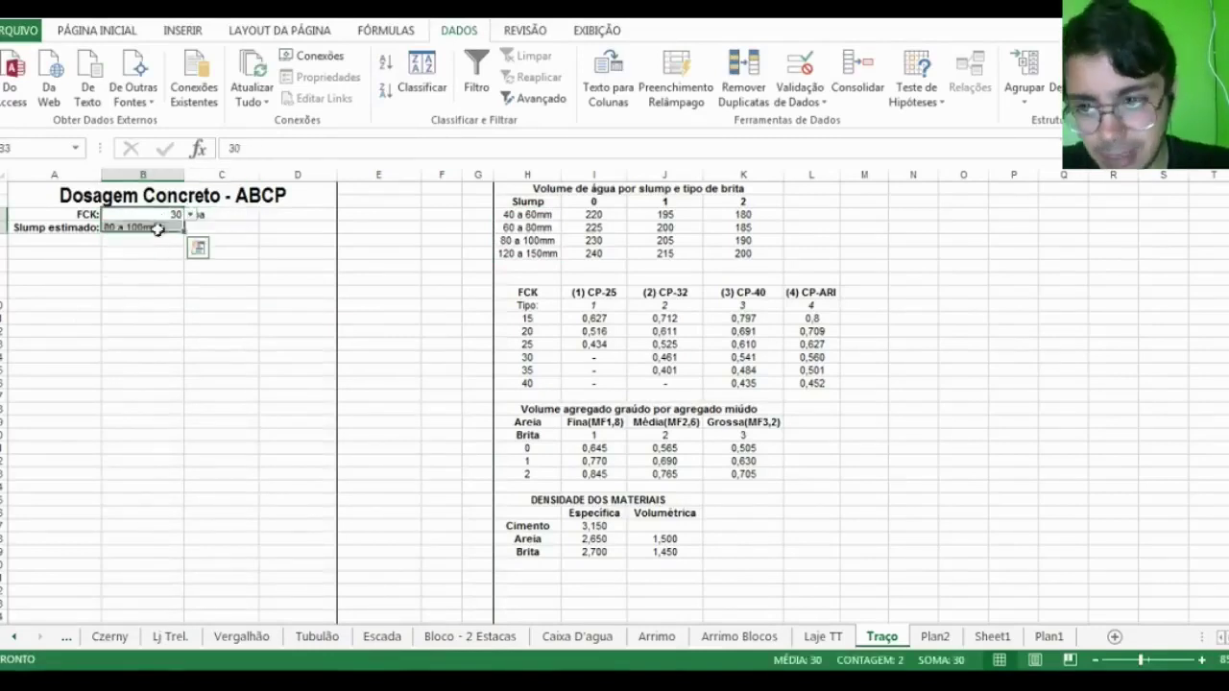
click(154, 227)
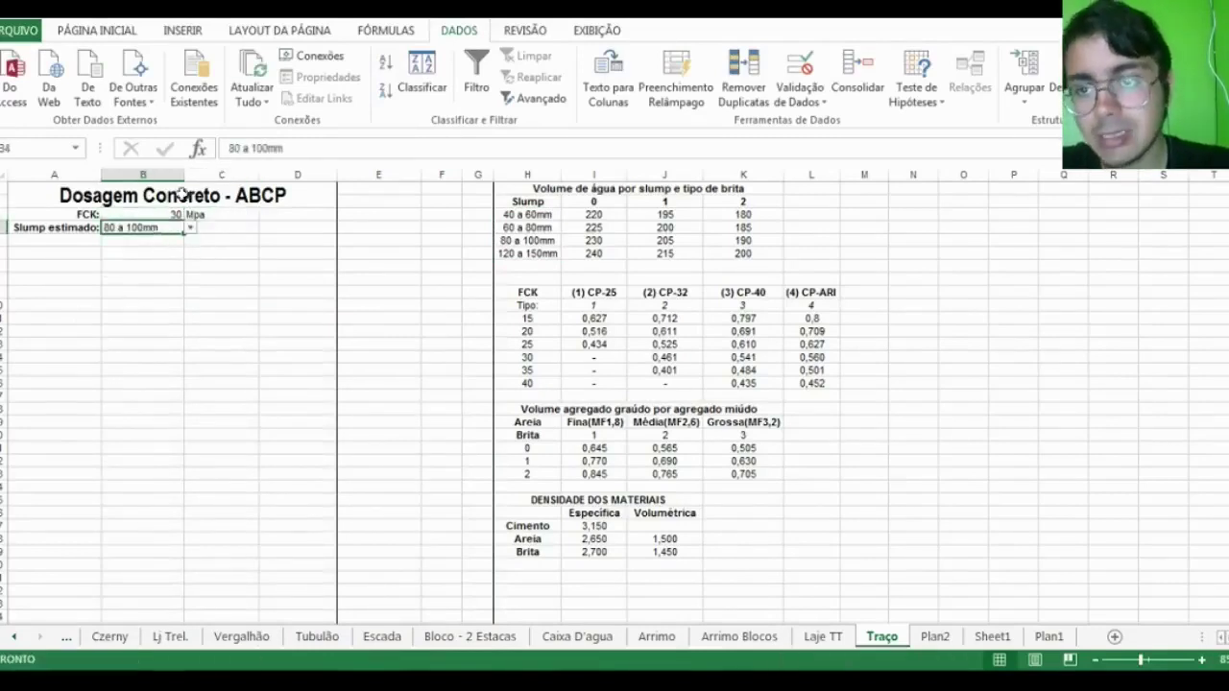
click(97, 30)
click(331, 91)
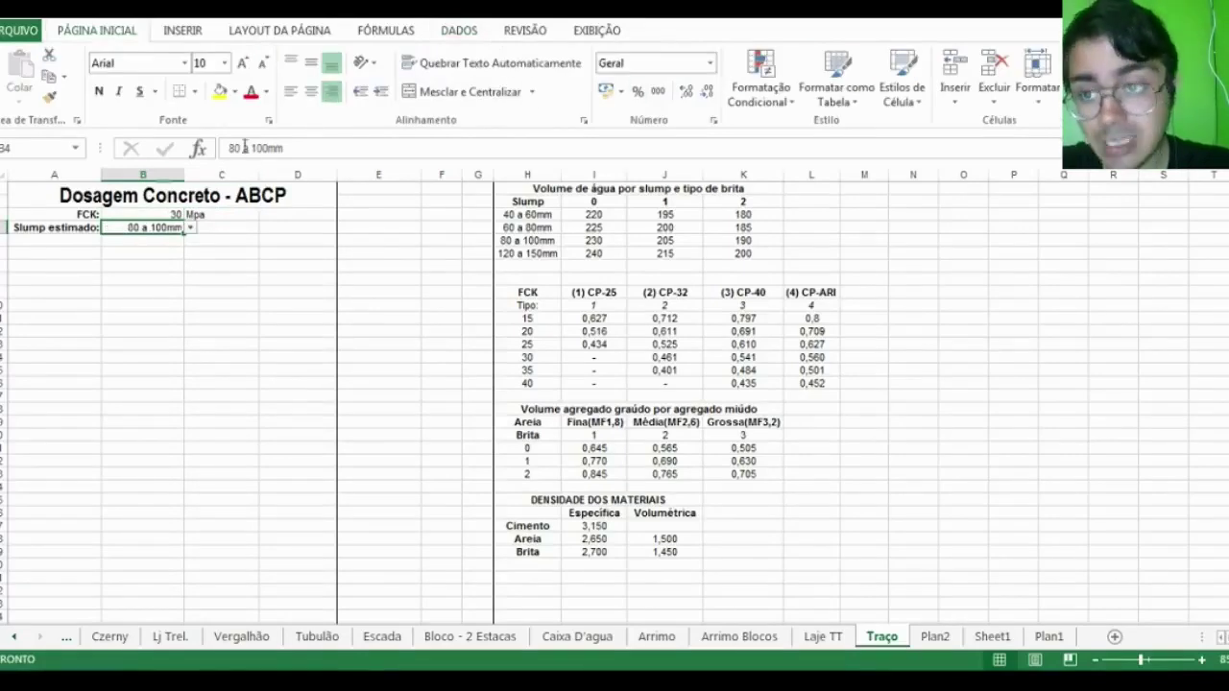
Enter the label "Tipo de Brita:" in cell A5 and make it right-aligned and bold
click(72, 240)
text(Tipo d)
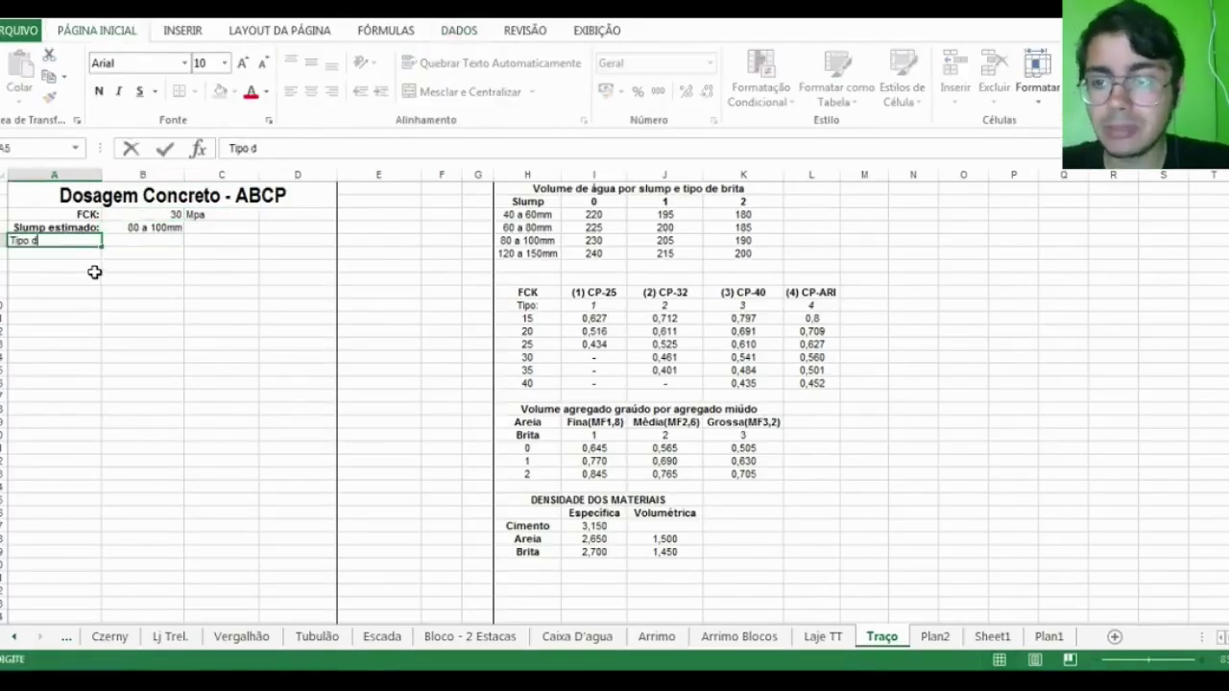
text(e Brita:)
key(Return)
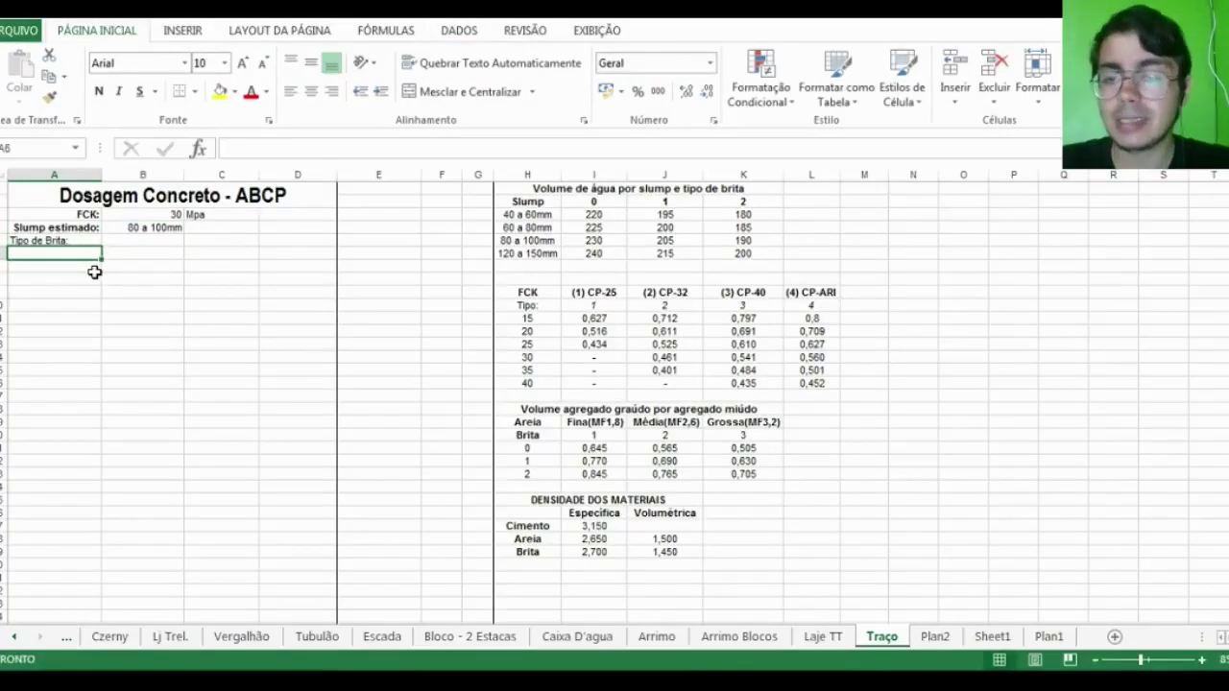
key(Up)
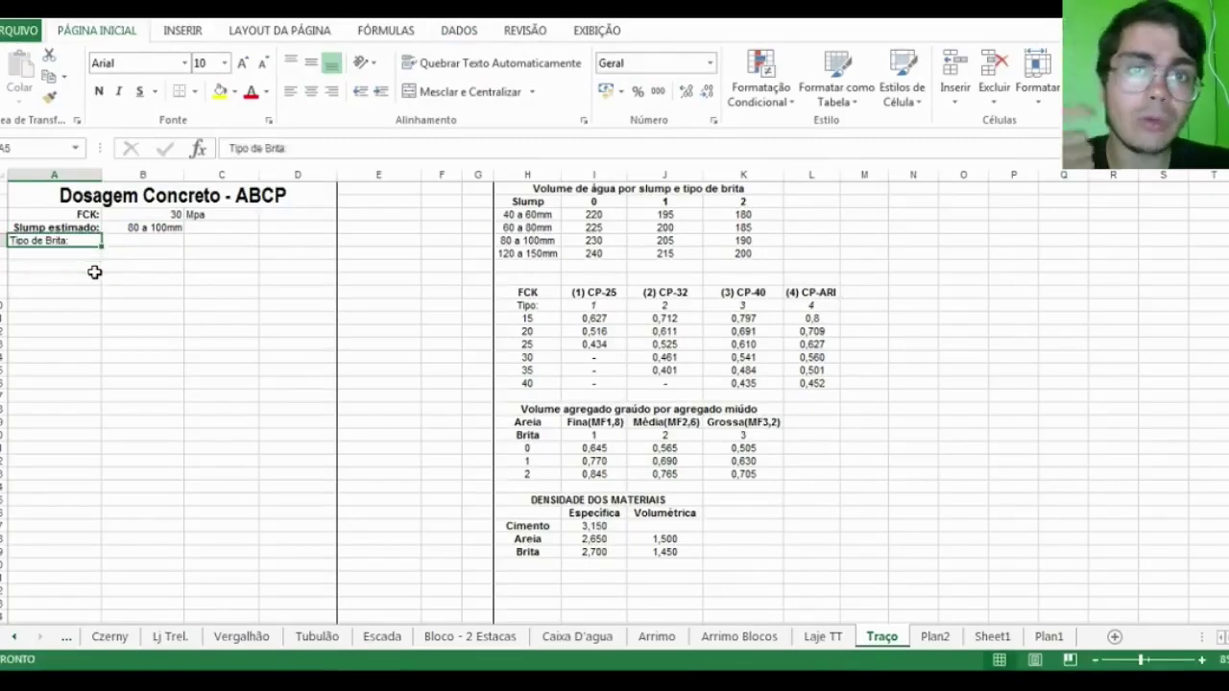
click(333, 96)
click(98, 92)
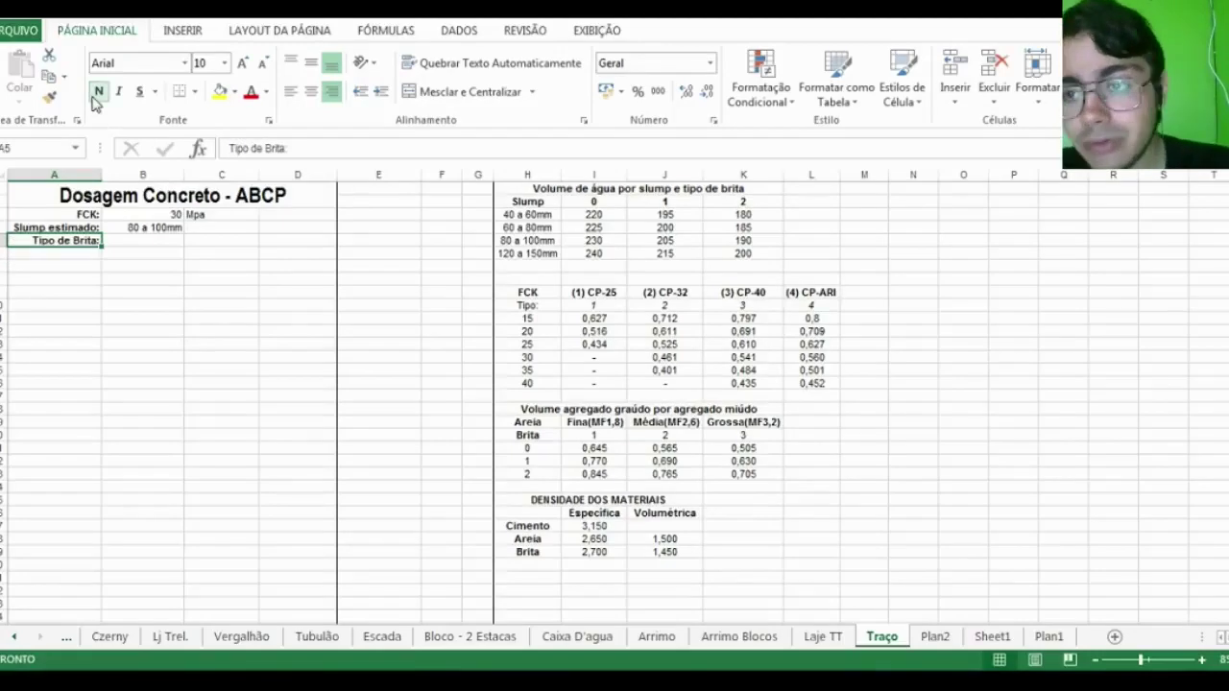
click(145, 252)
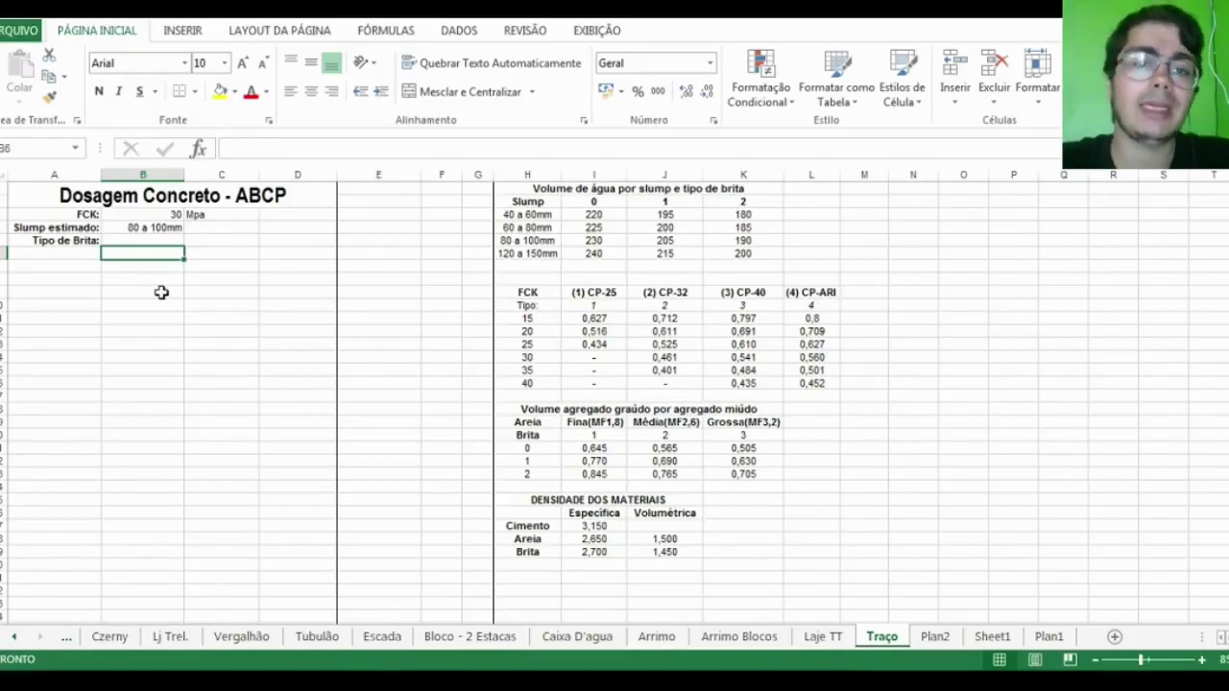
Add list data validation to cell B5 beside the gravel type label, using the gravel numbers =$I$2:$K$2 as the source
key(Up)
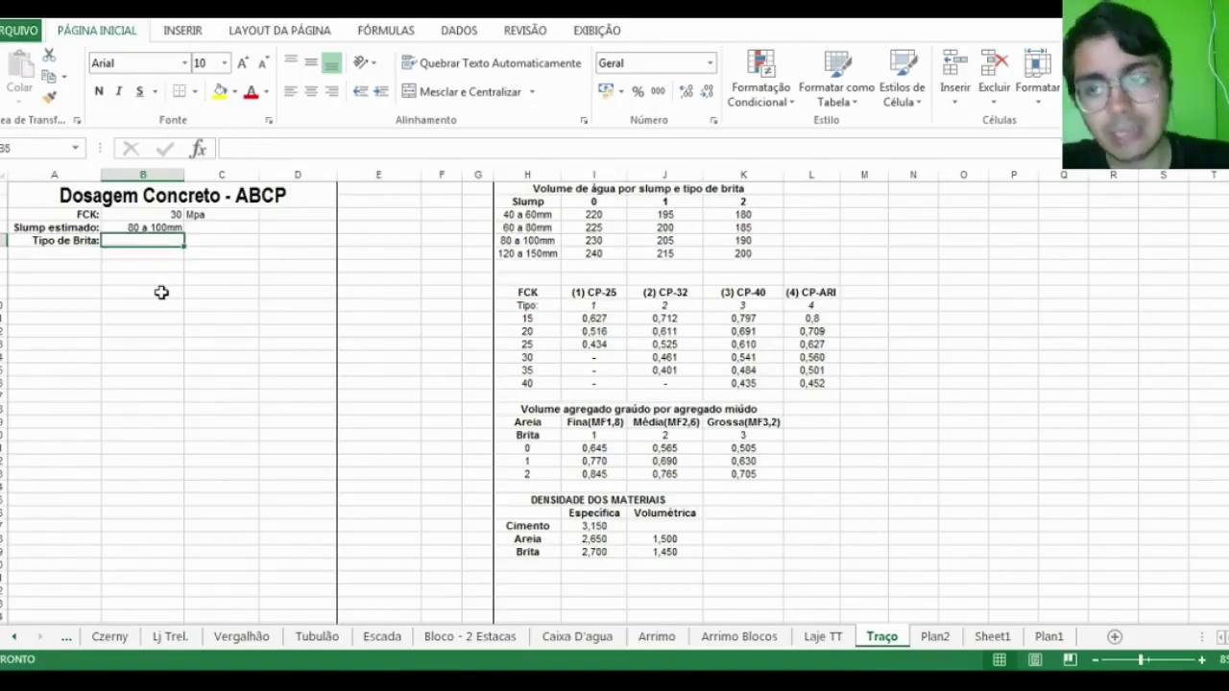
click(459, 31)
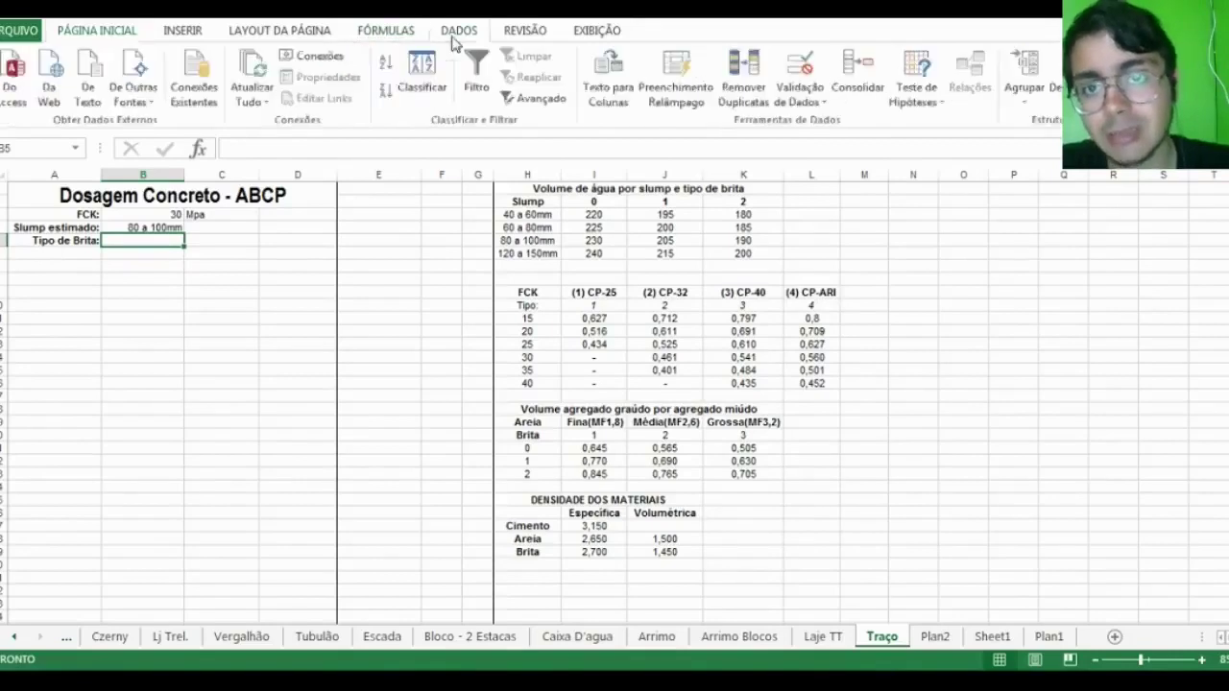
click(800, 70)
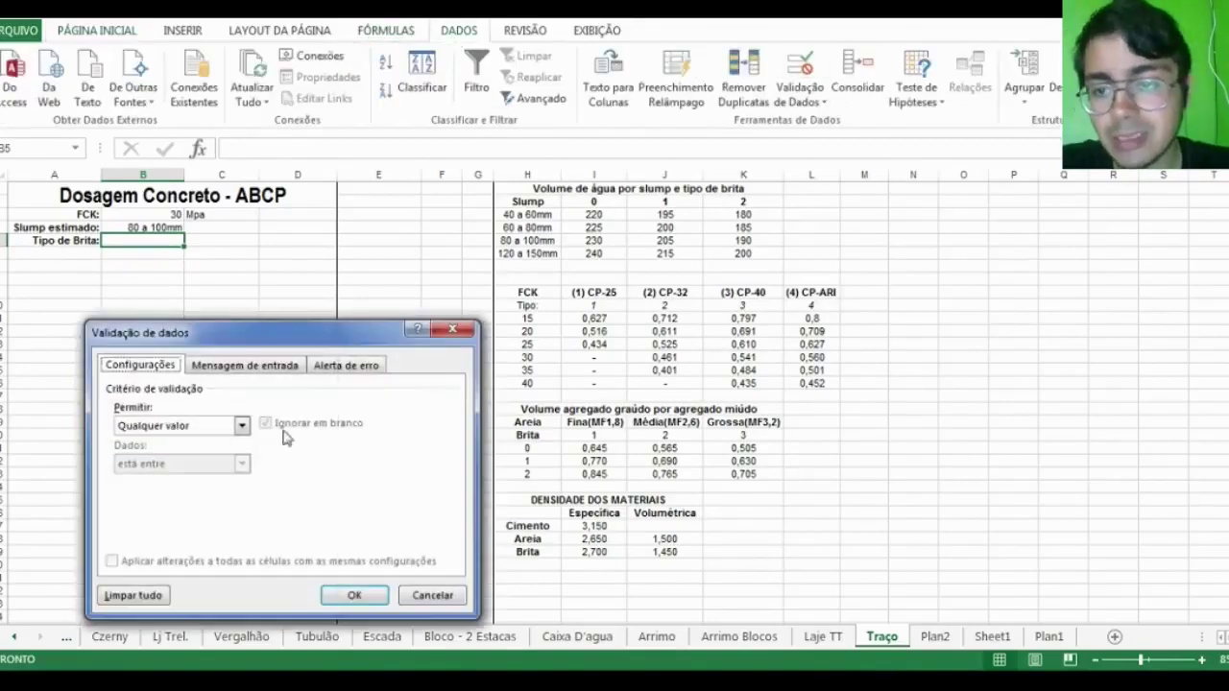
click(241, 429)
click(173, 479)
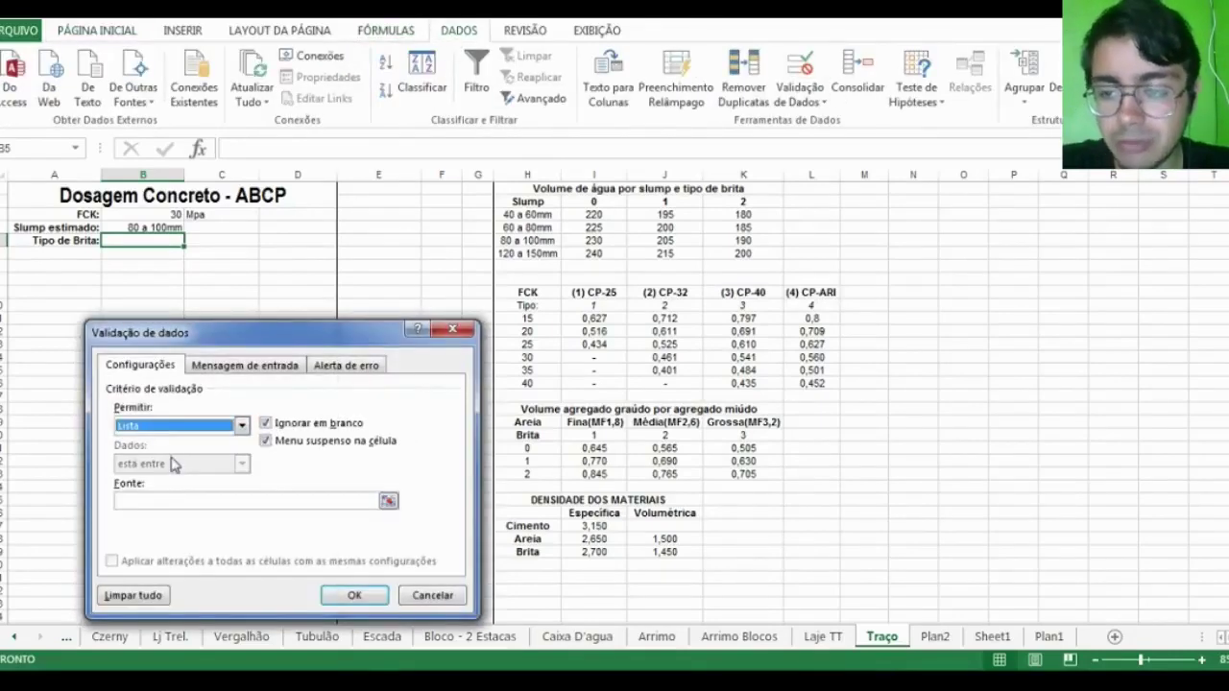
click(182, 502)
click(590, 204)
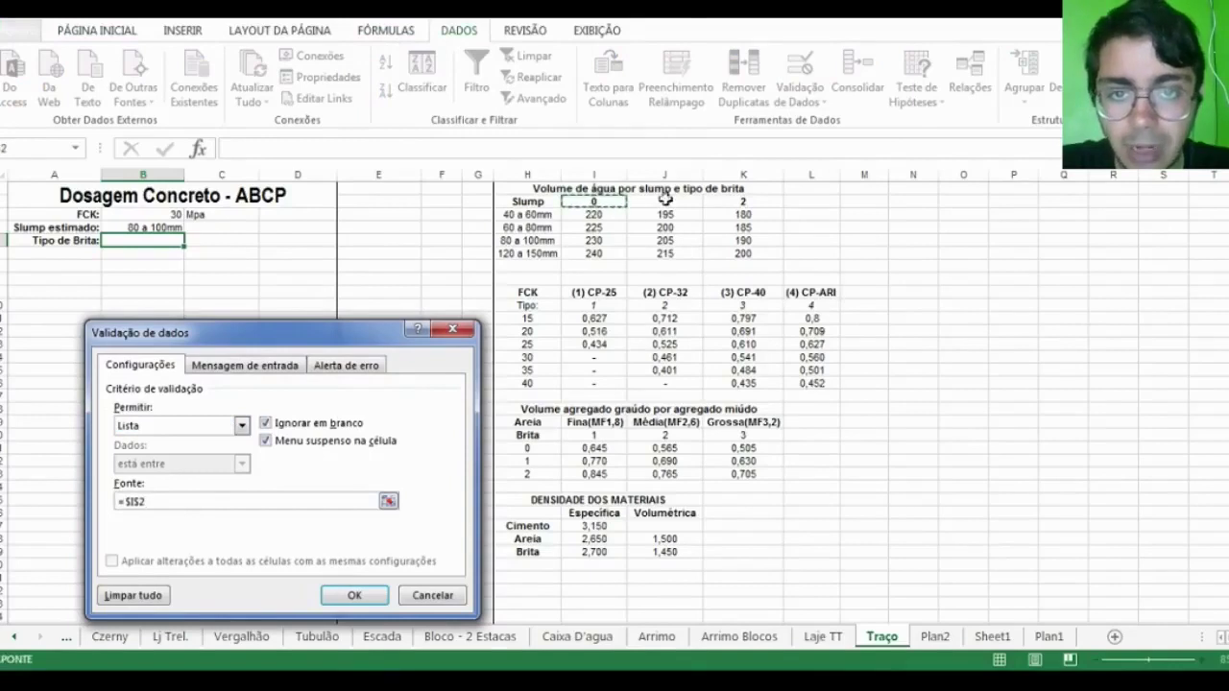
click(723, 199)
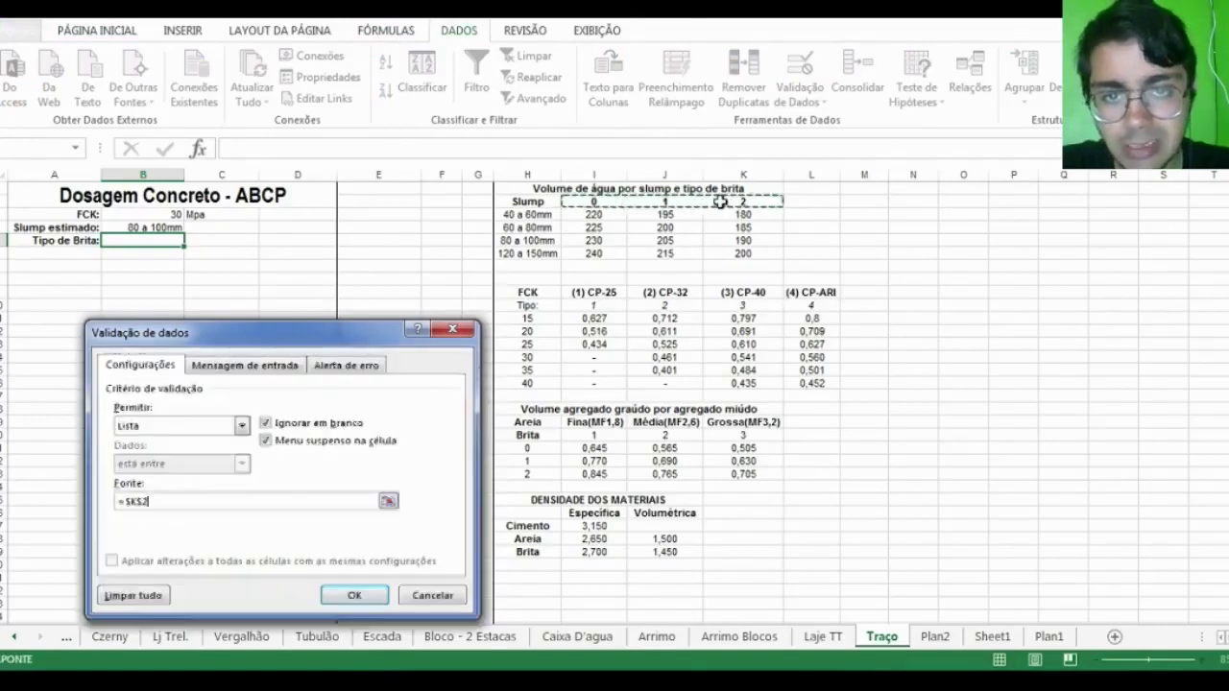
drag(588, 202, 744, 201)
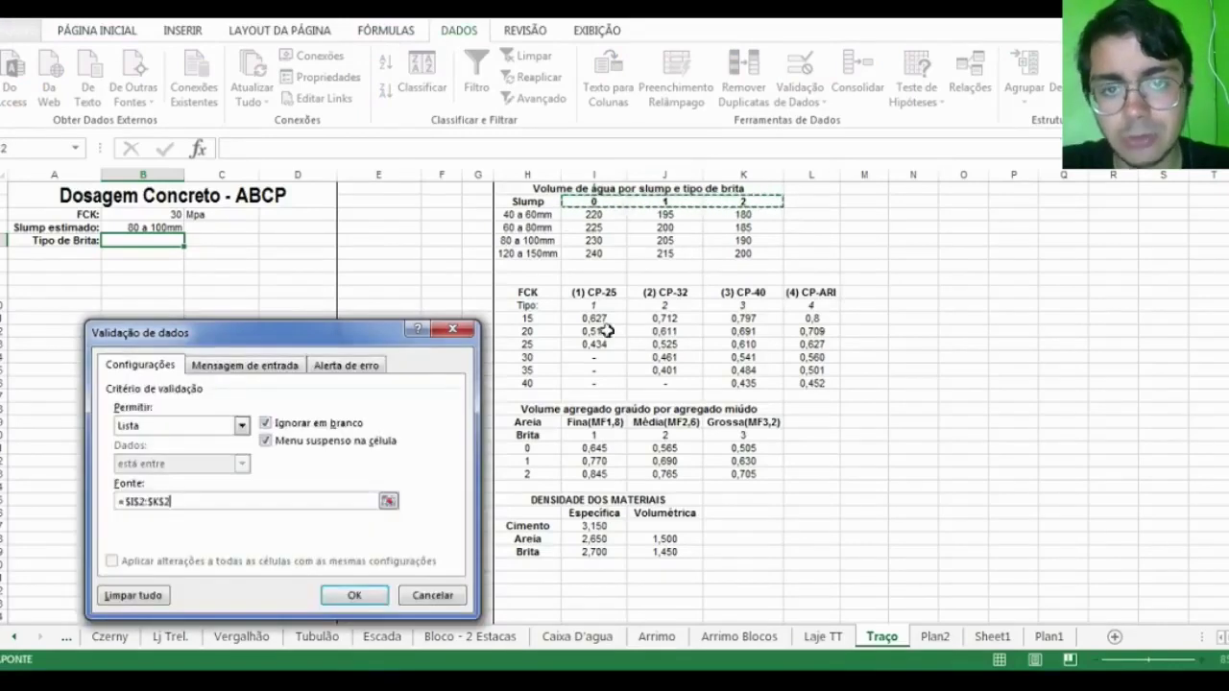
click(354, 596)
Choose 1 as the gravel type in cell B5
click(191, 241)
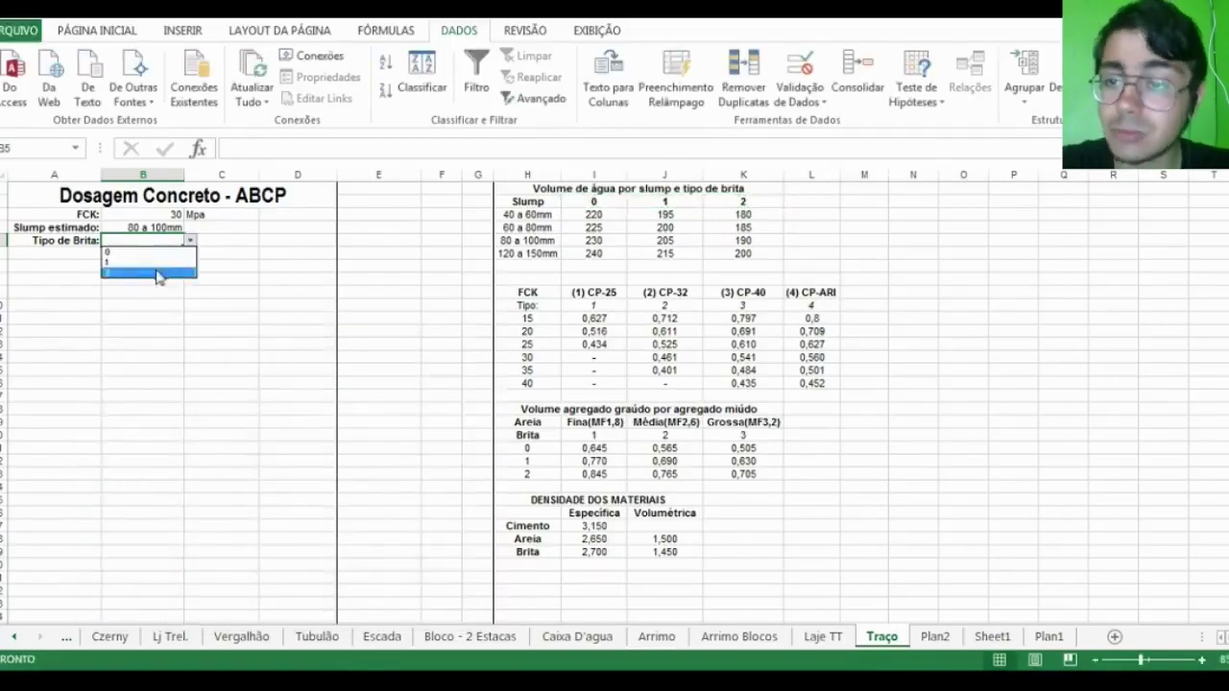
text(1)
click(163, 315)
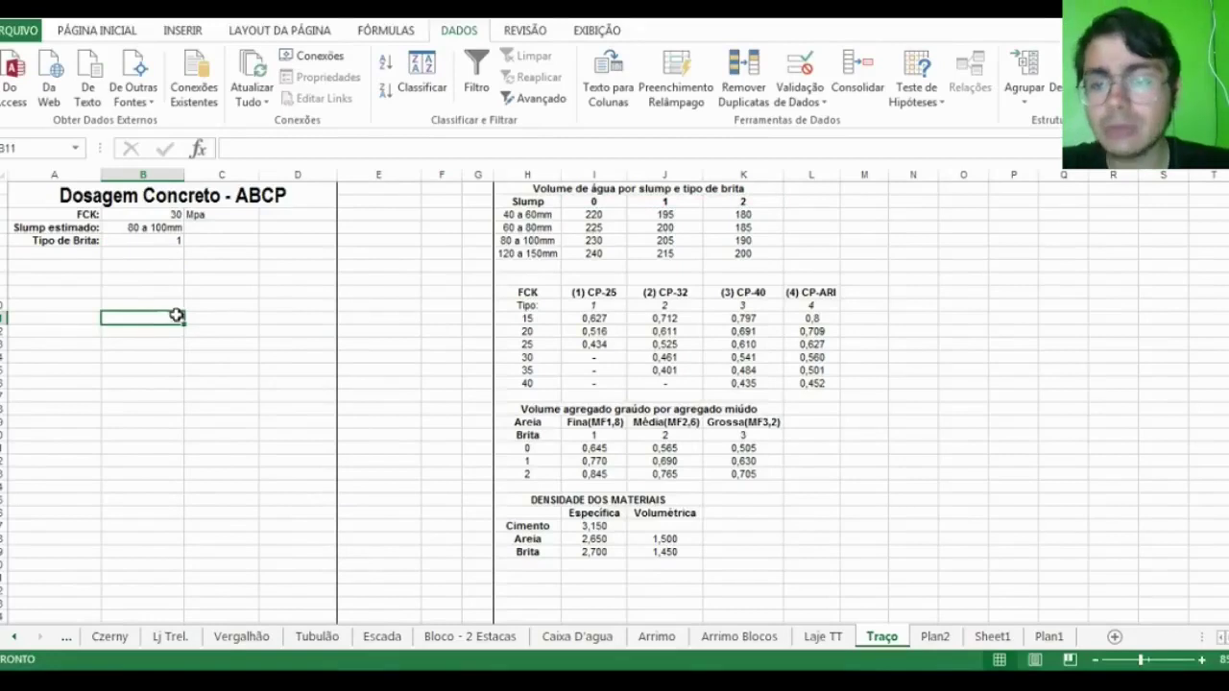
Enter the label "Volume água:" in cell E1
click(380, 189)
click(100, 31)
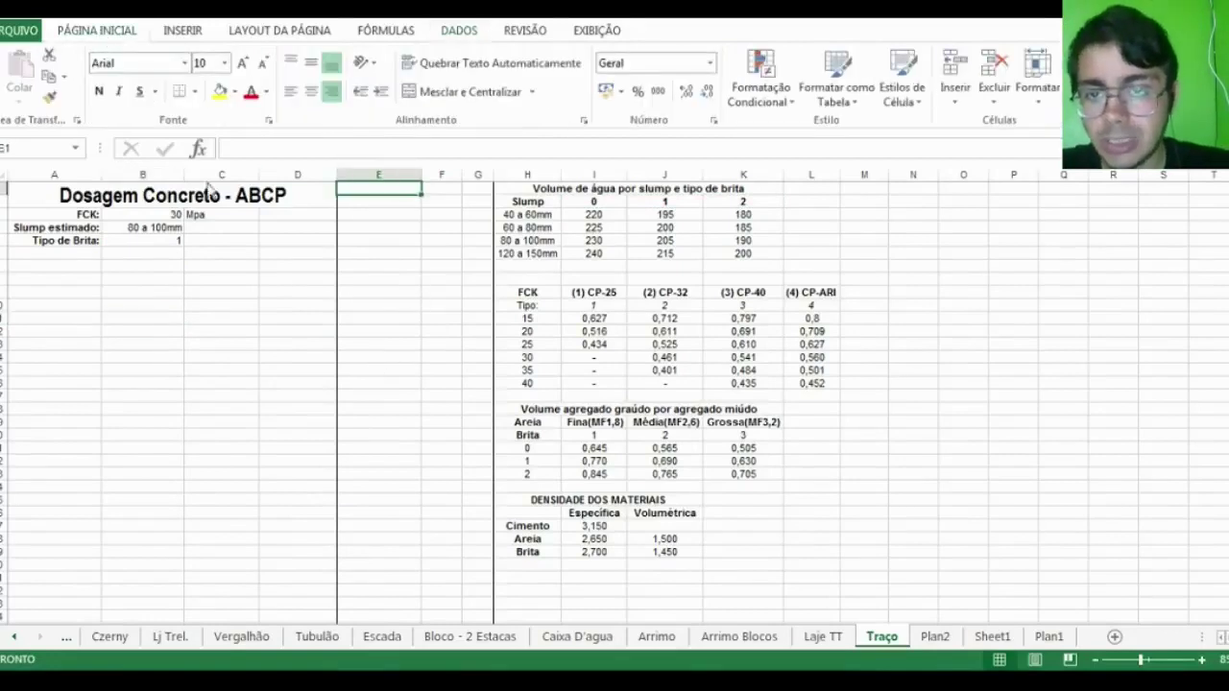
text(Qu)
key(BackSpace)
key(BackSpace)
text(V)
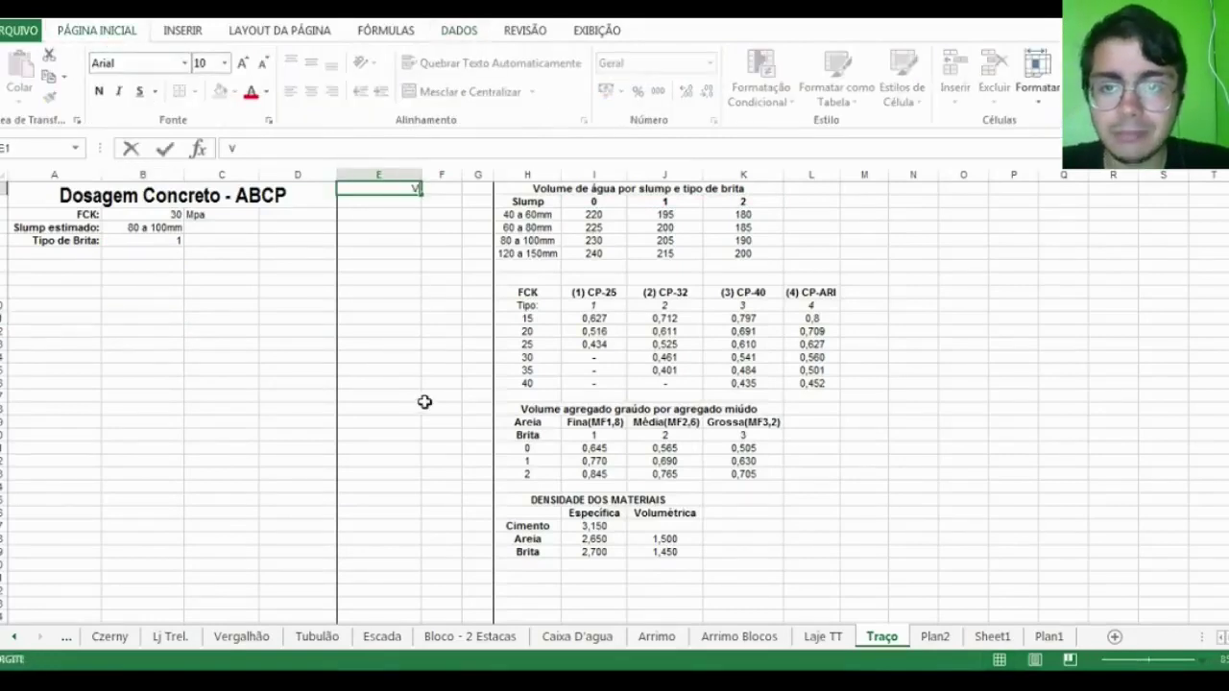
text(olume água:)
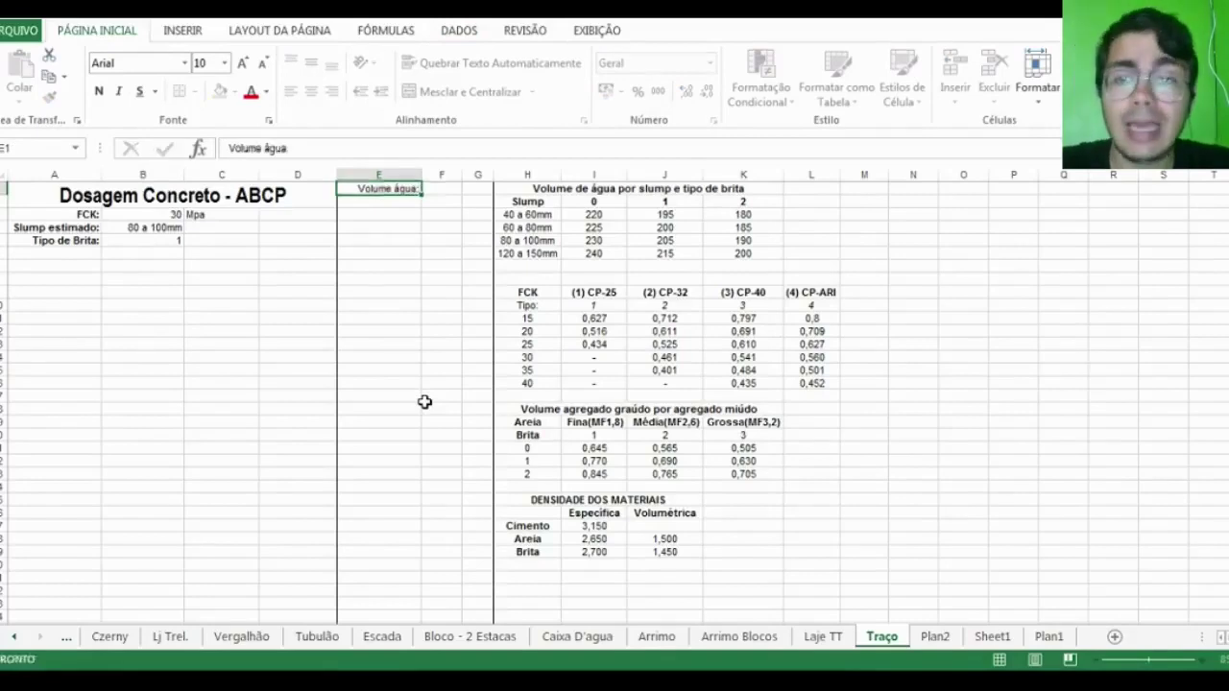
Look up the water volume in F1 with =procv(B4;H3:K6;B5+2;falso) and enter the unit "litros" in G1
key(Tab)
text(=)
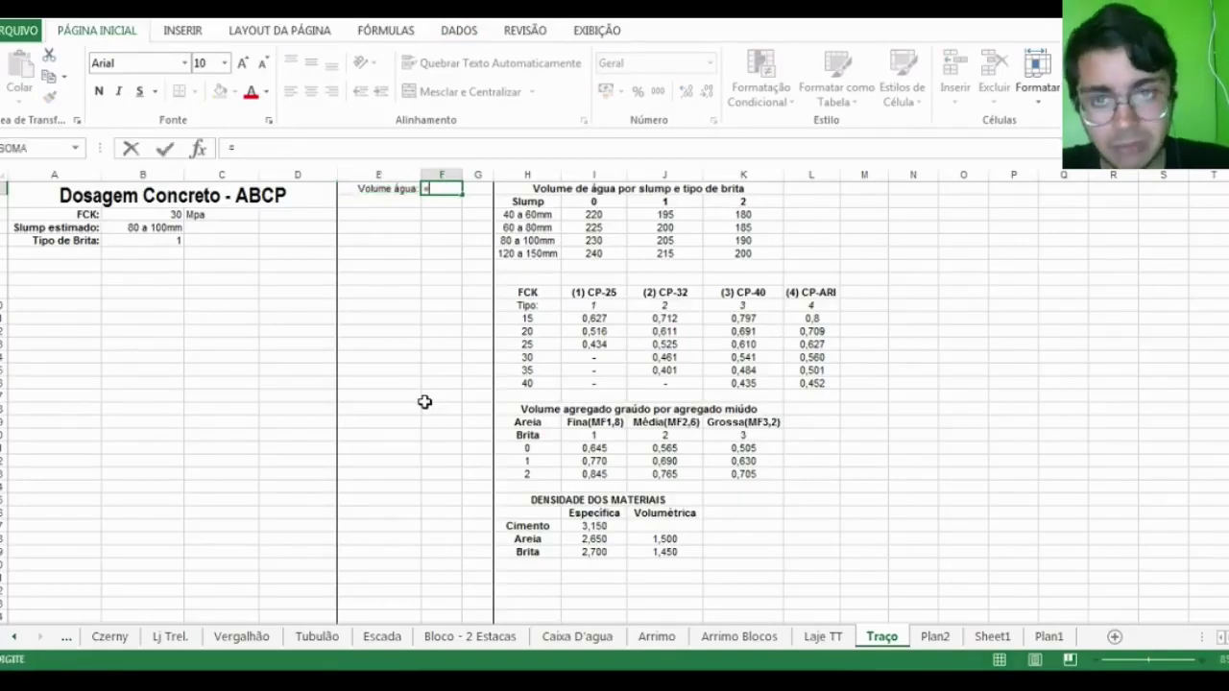
text(procv()
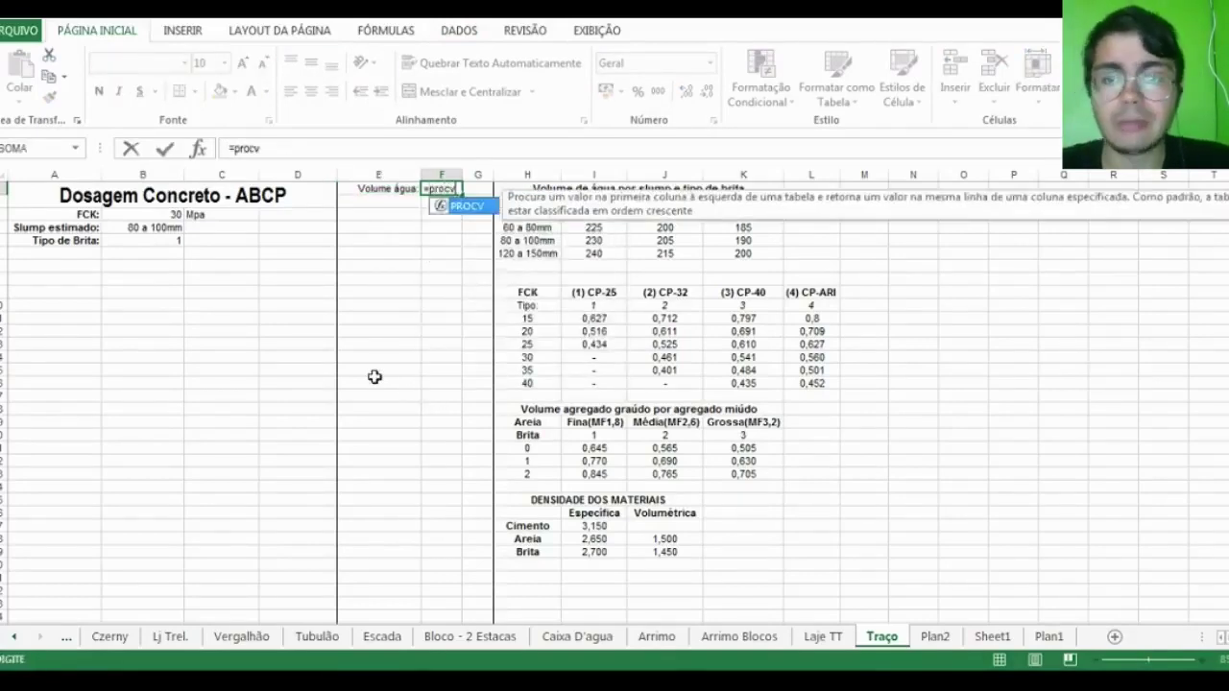
click(147, 229)
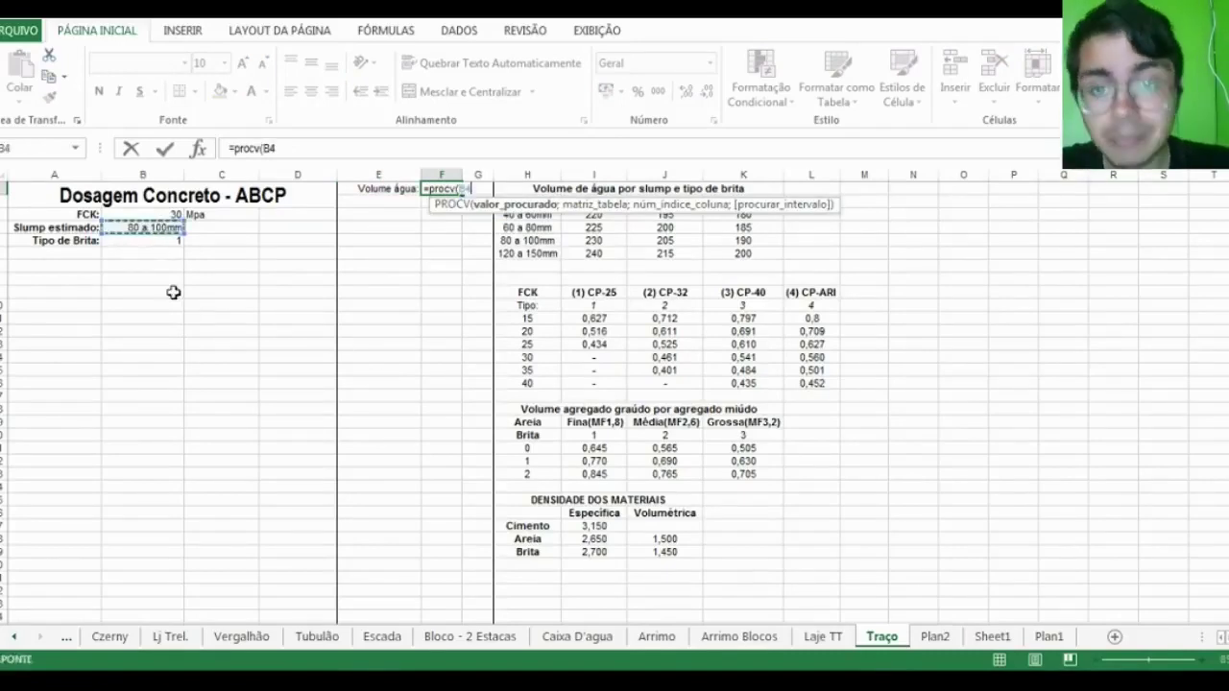
text(;)
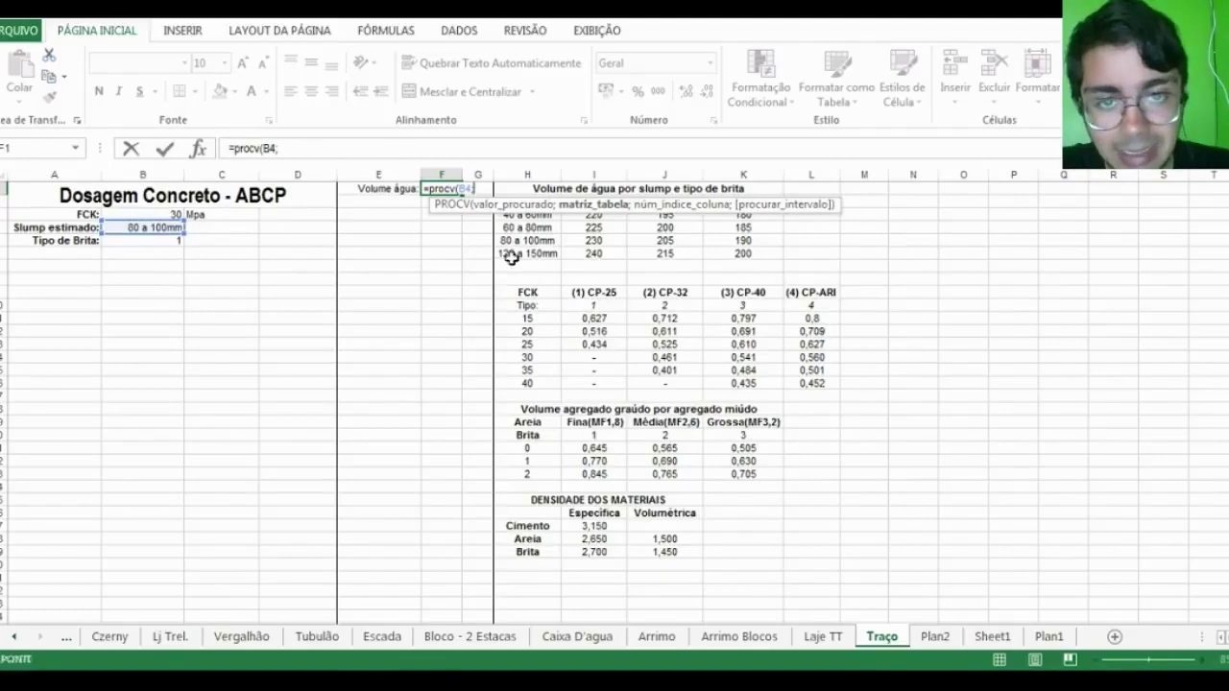
click(511, 255)
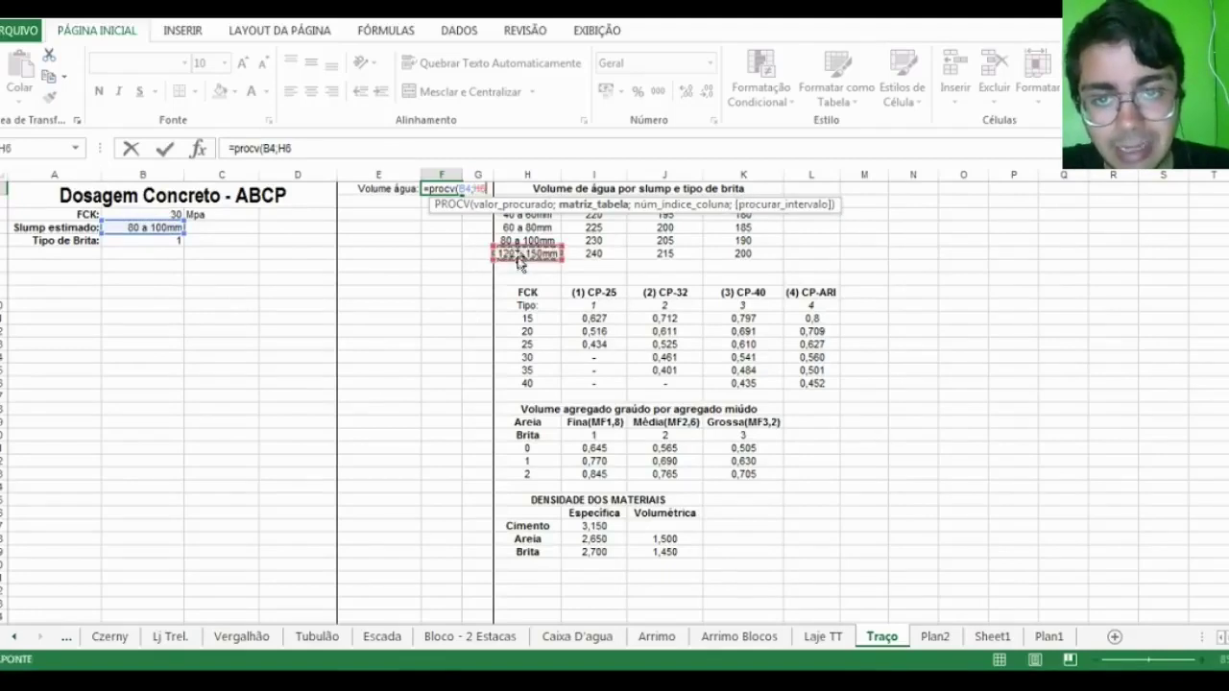
drag(531, 262, 758, 204)
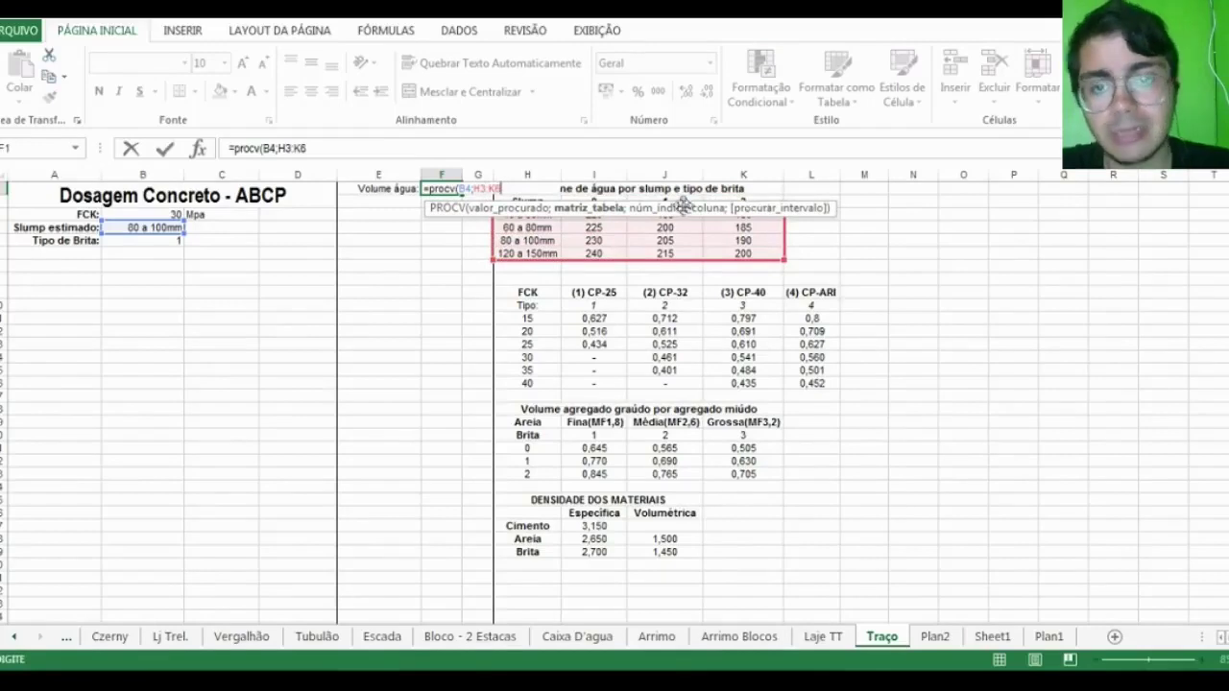
text(;)
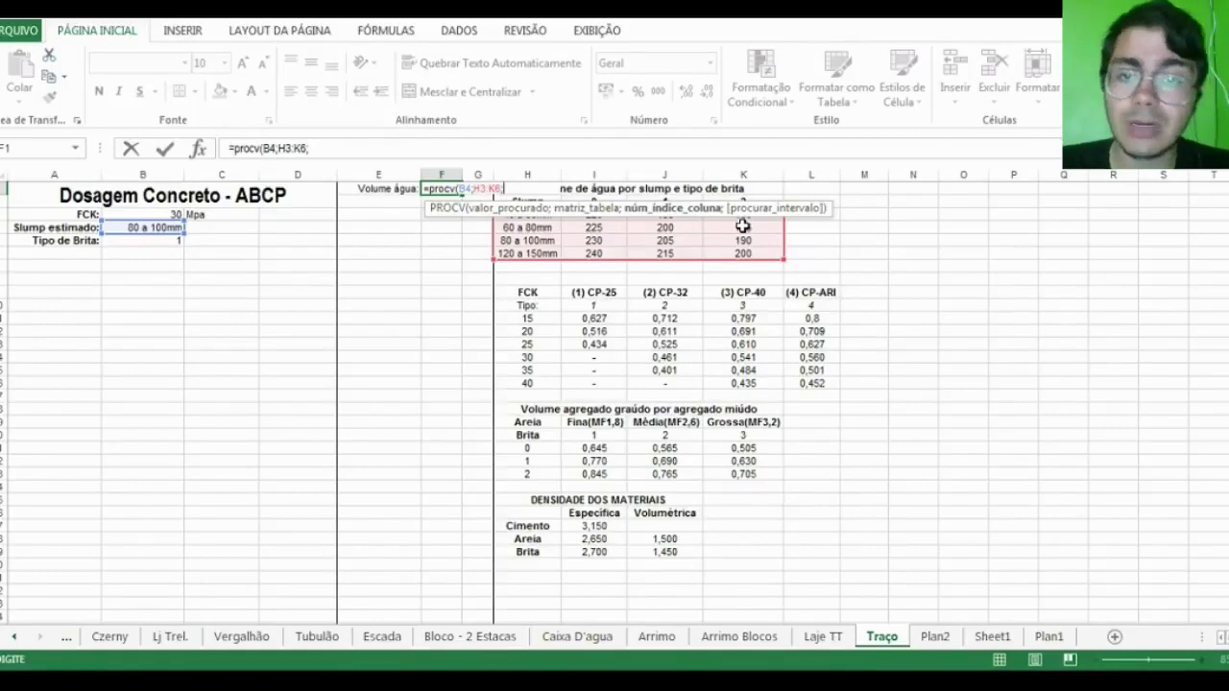
click(152, 238)
text(+2)
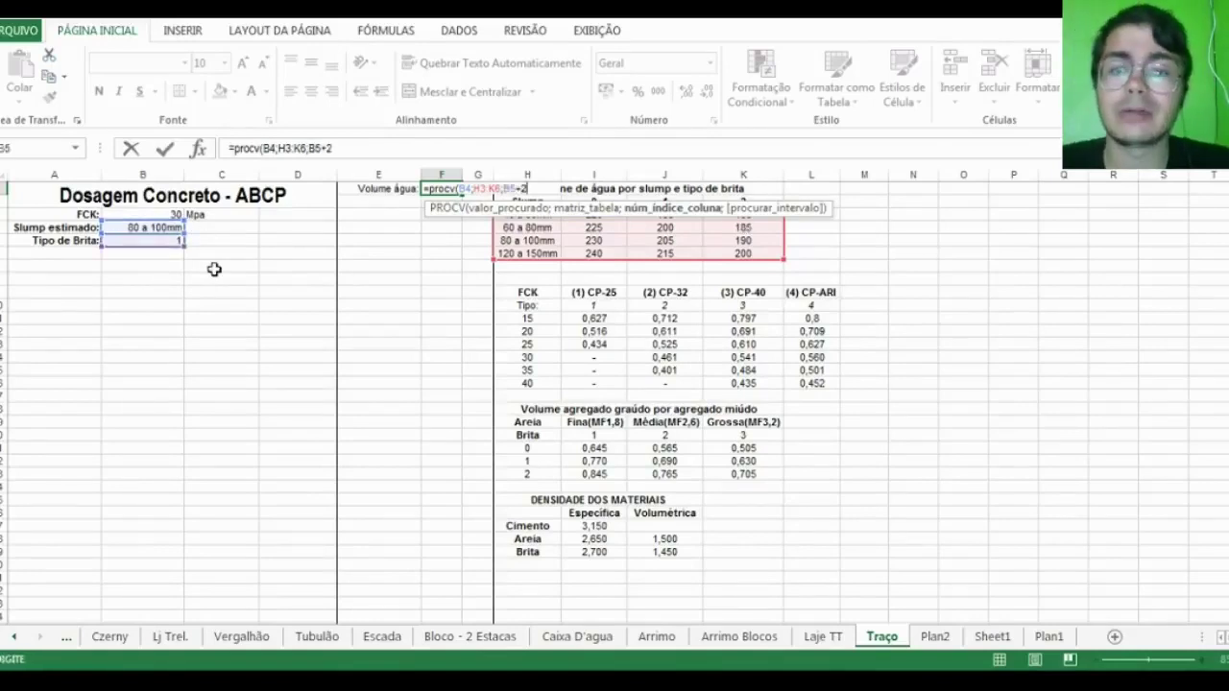
text(;falso))
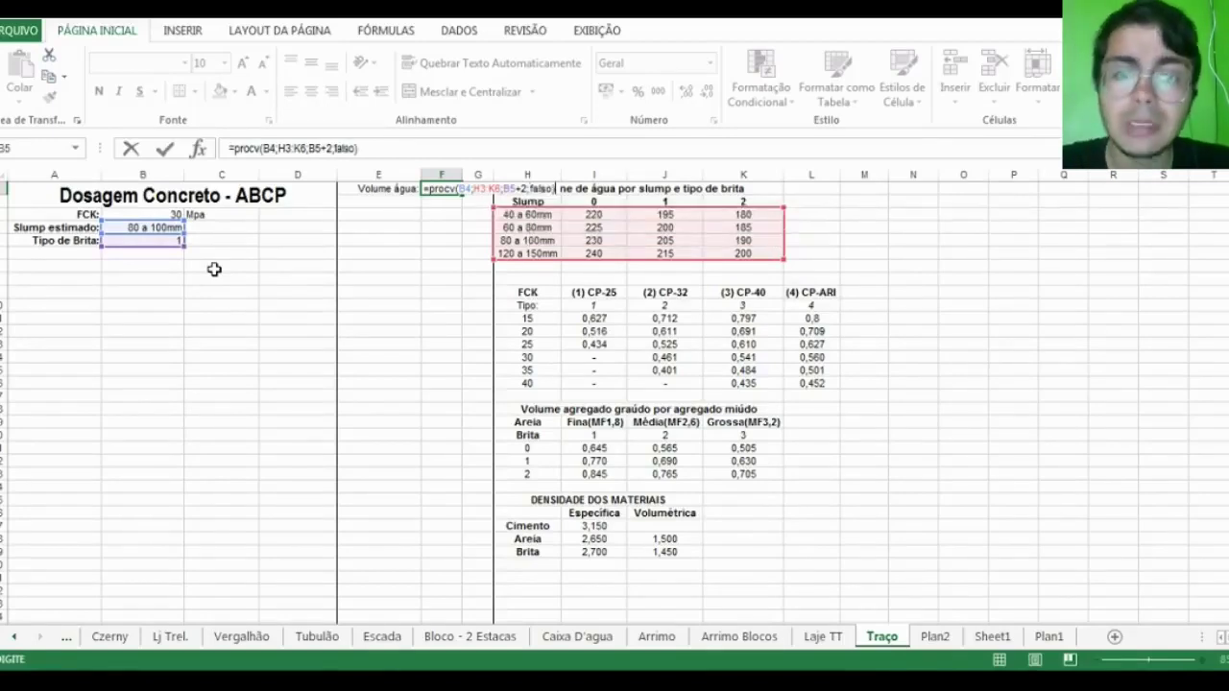
key(Tab)
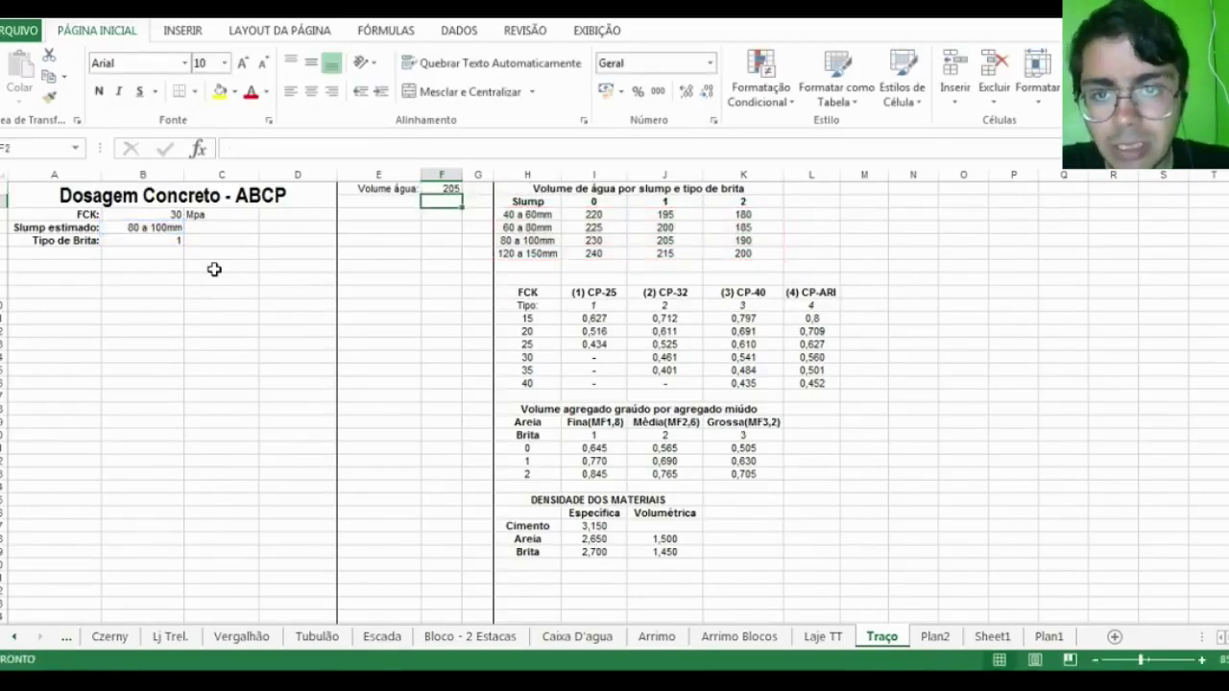
text(litros)
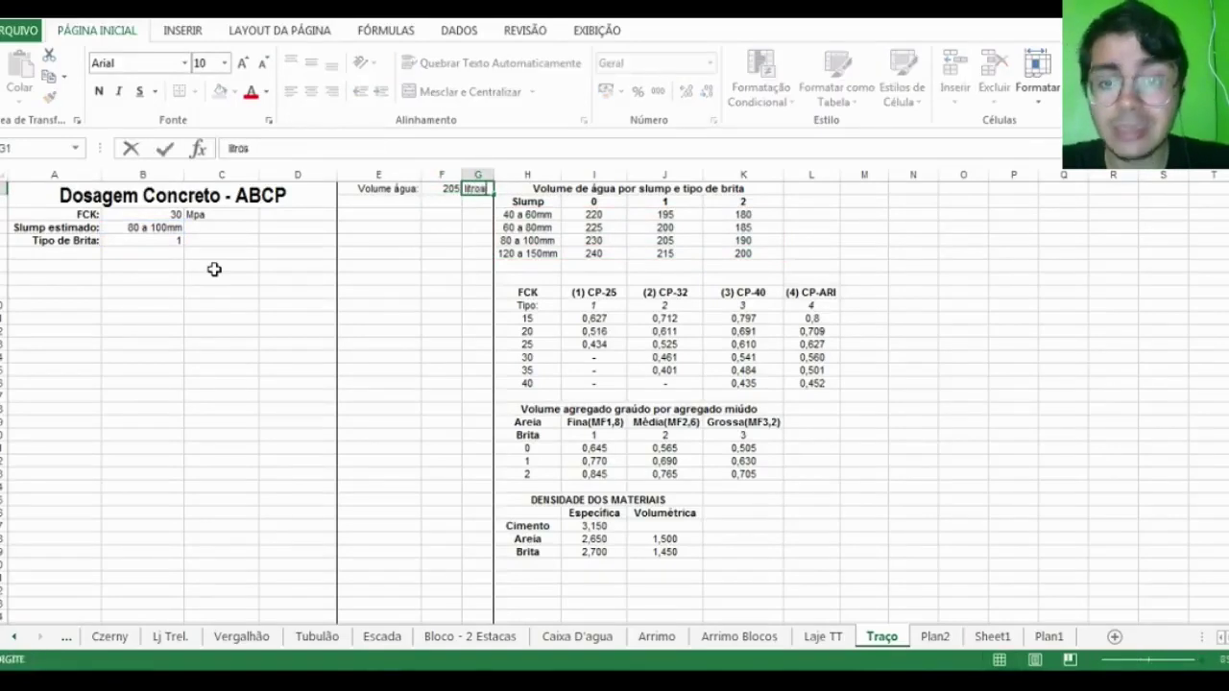
key(Return)
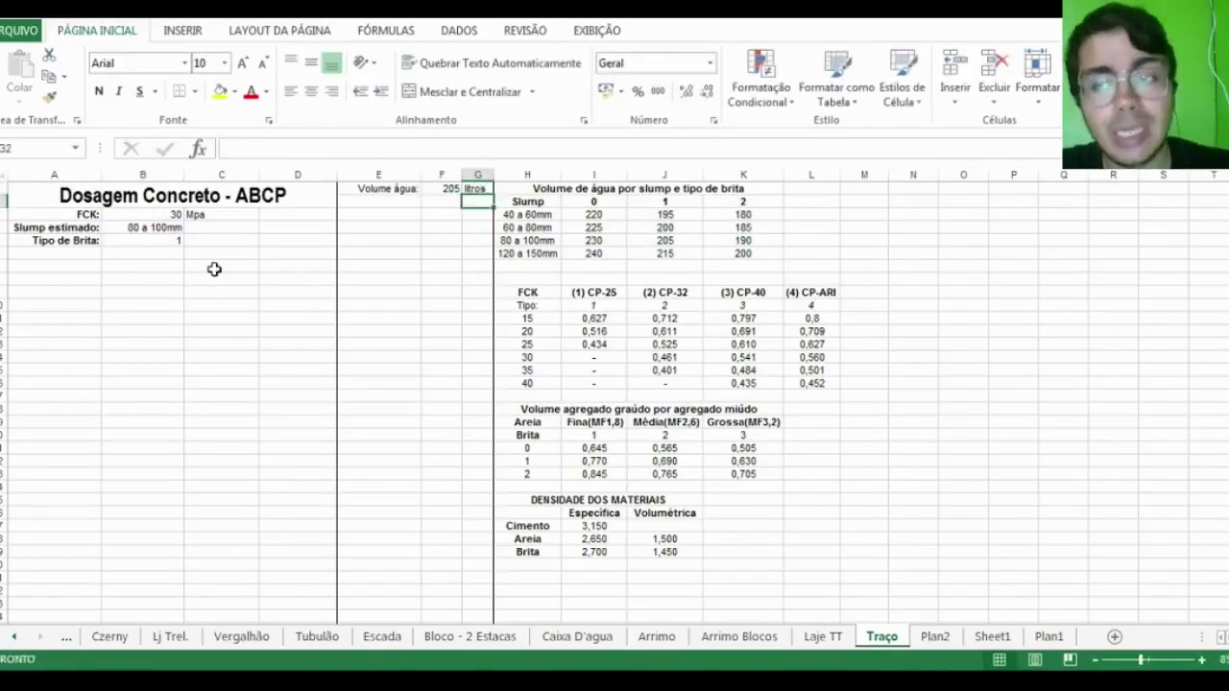
Enter the label "Tipo de cimento:" in cell A6 below the gravel type label
click(94, 254)
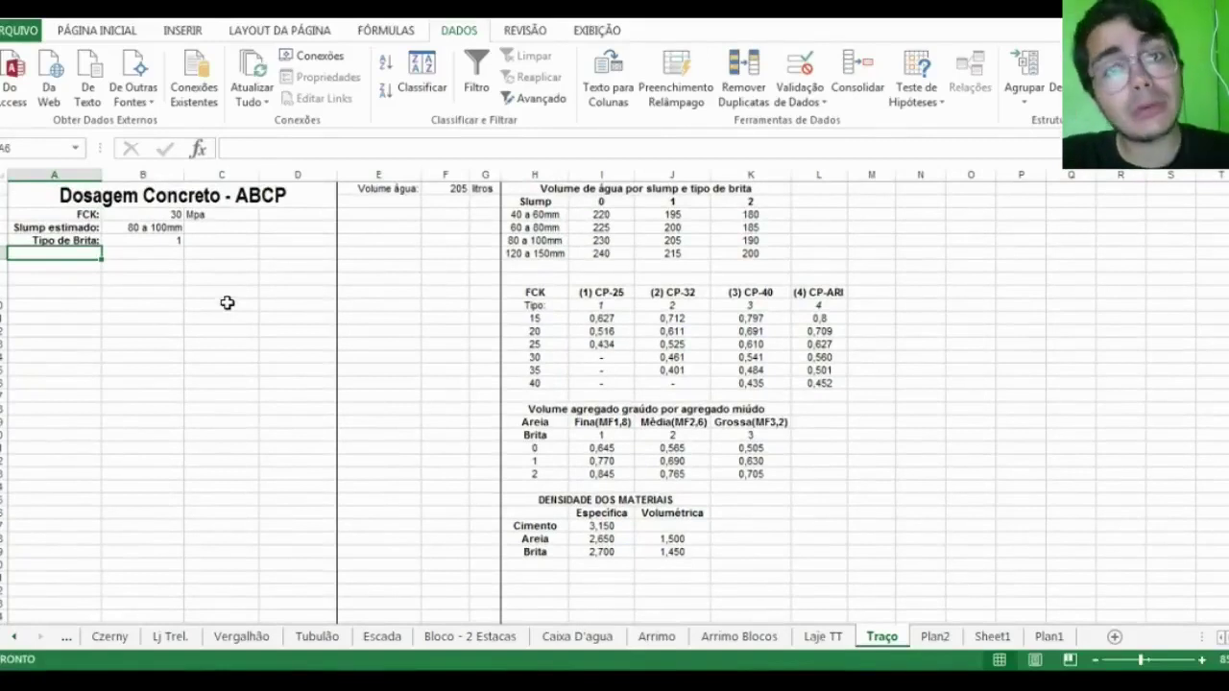
text(Tipo de ciment)
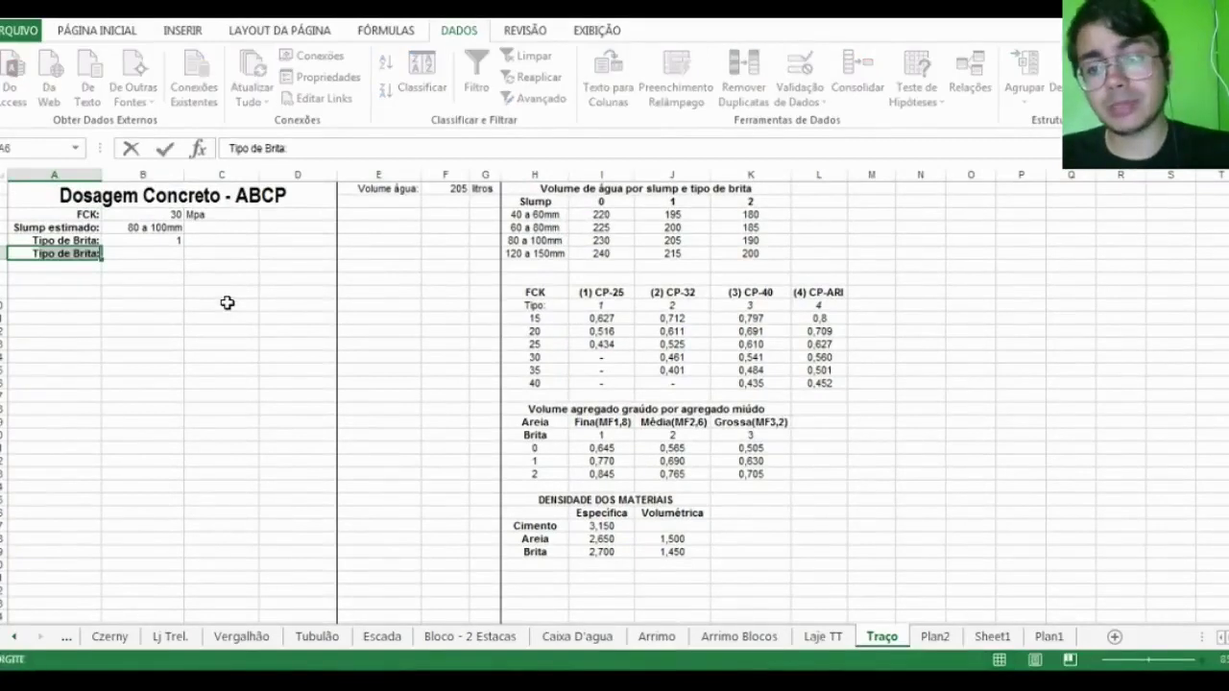
text(o:)
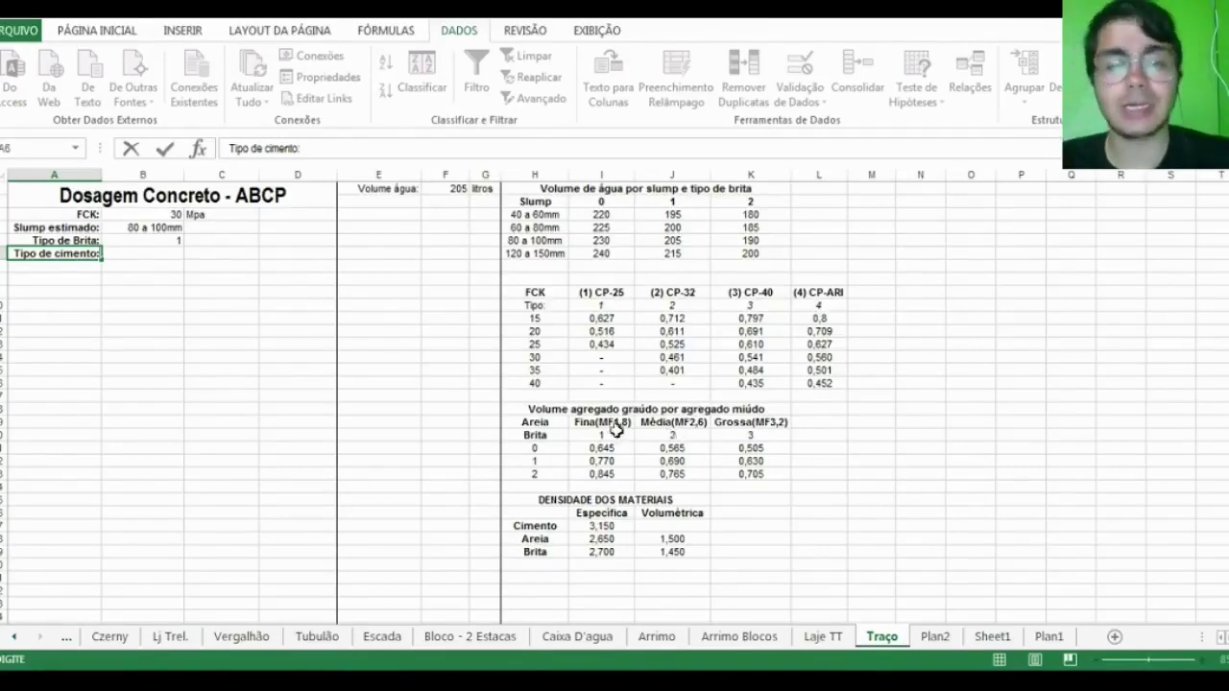
drag(594, 323, 749, 384)
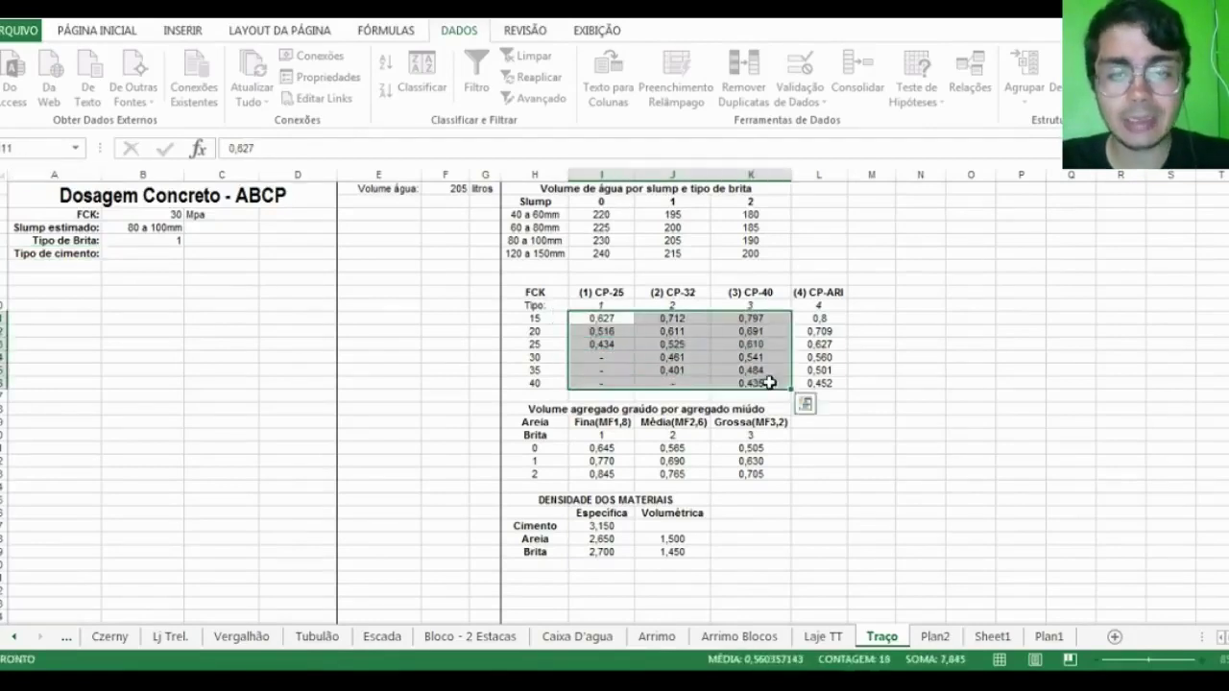
click(680, 395)
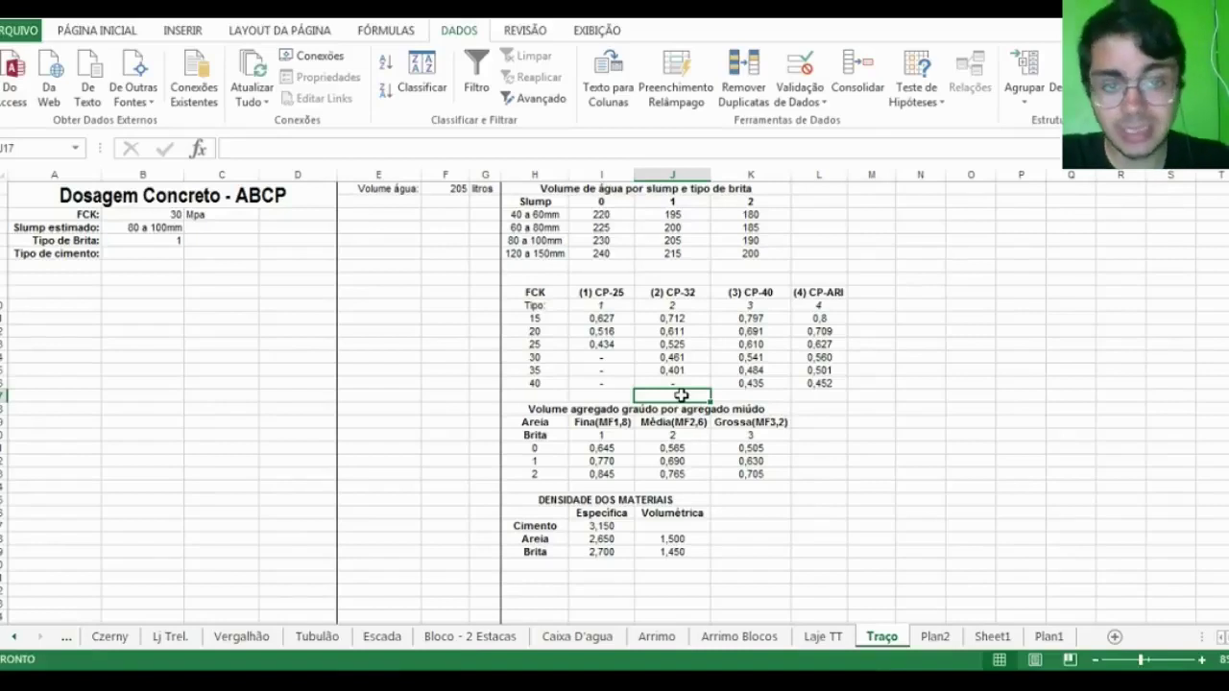
click(552, 306)
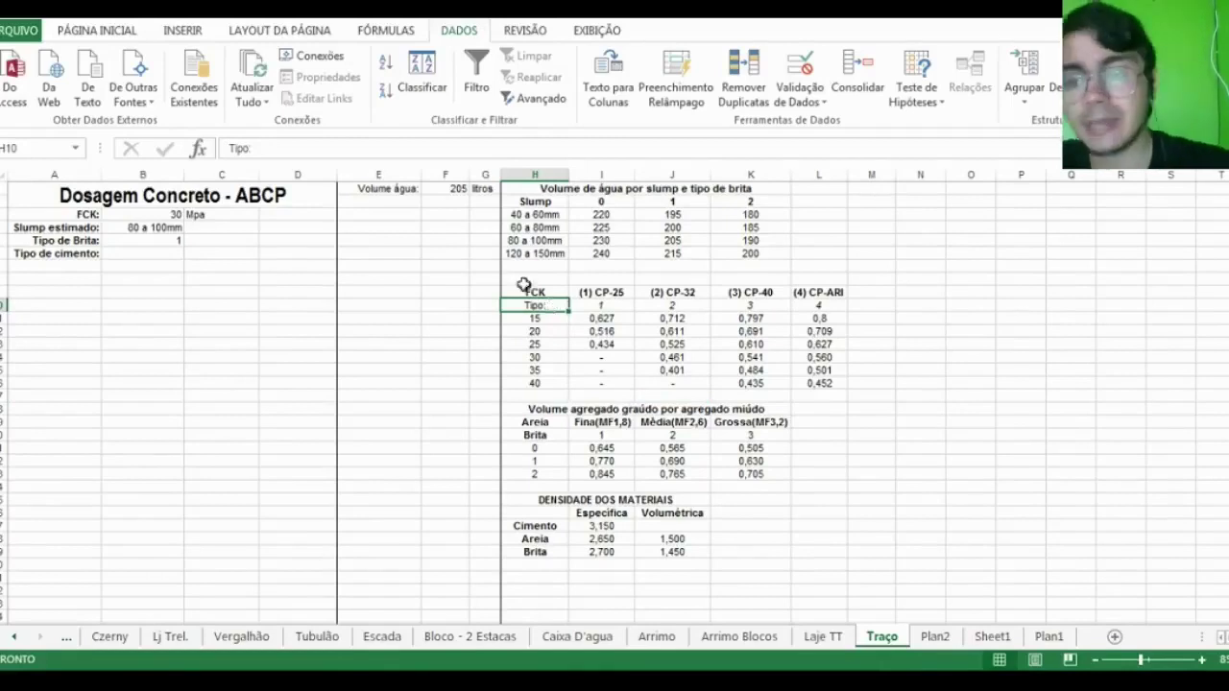
Add list data validation to cell B6 beside the cement type label, using the type numbers =$I$10:$L$10 as the source
click(140, 252)
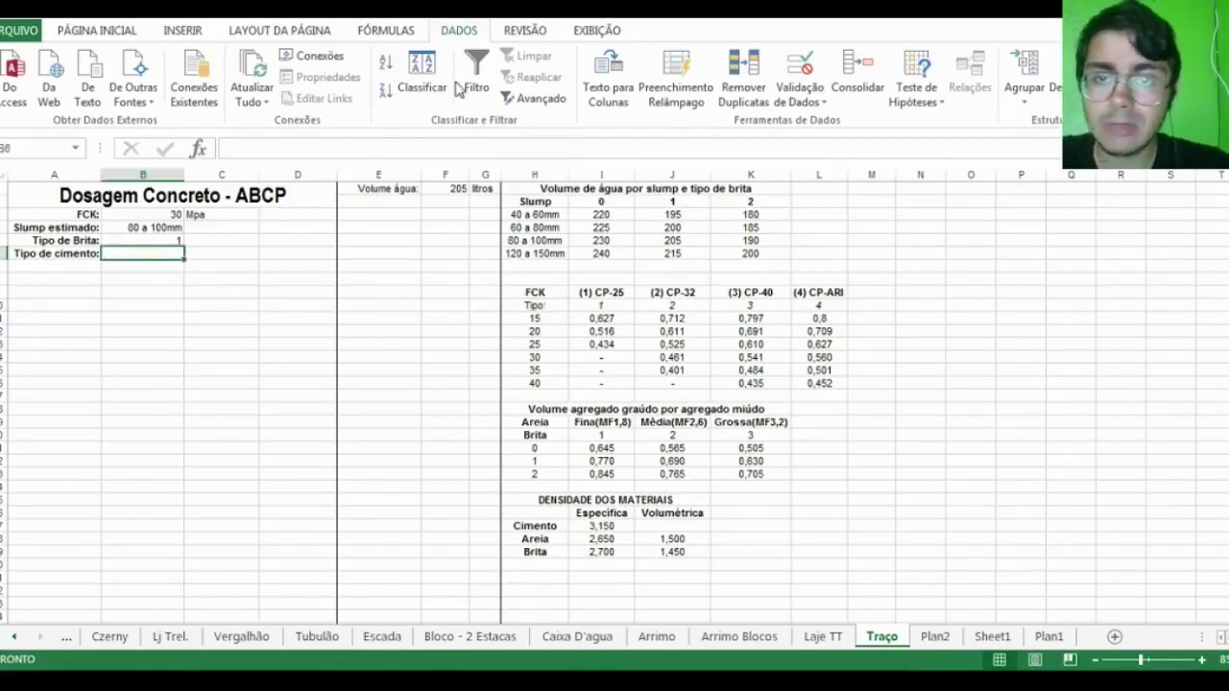
click(800, 68)
click(241, 426)
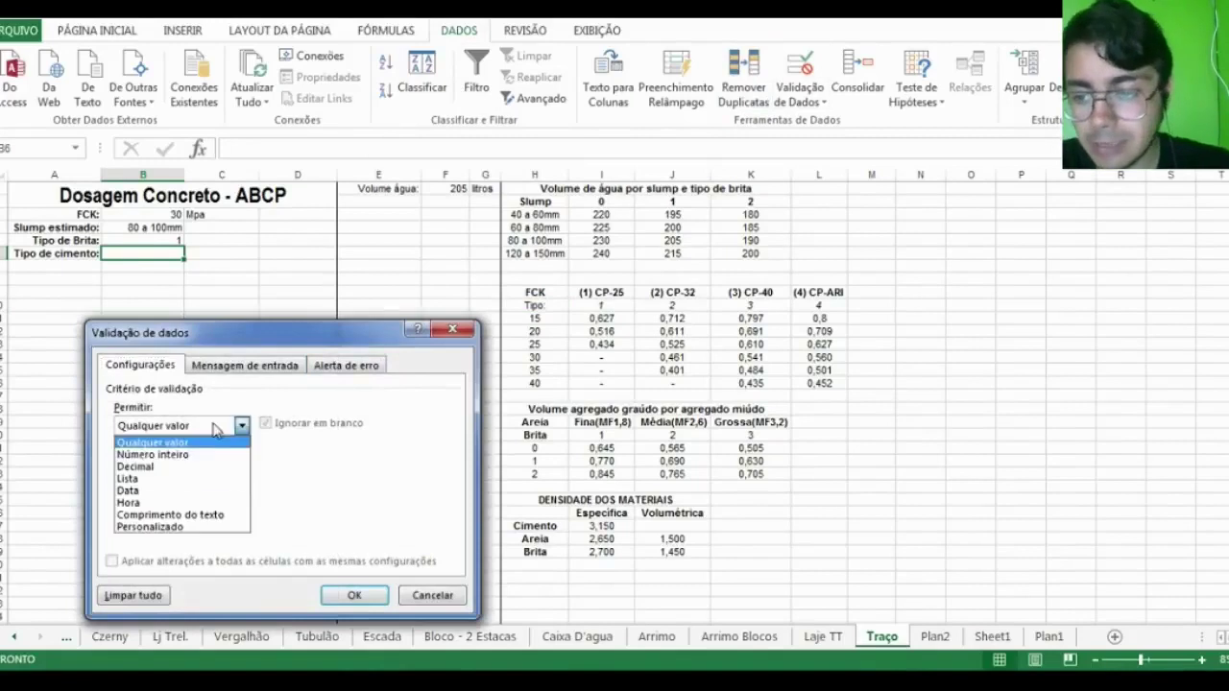
click(159, 476)
click(175, 501)
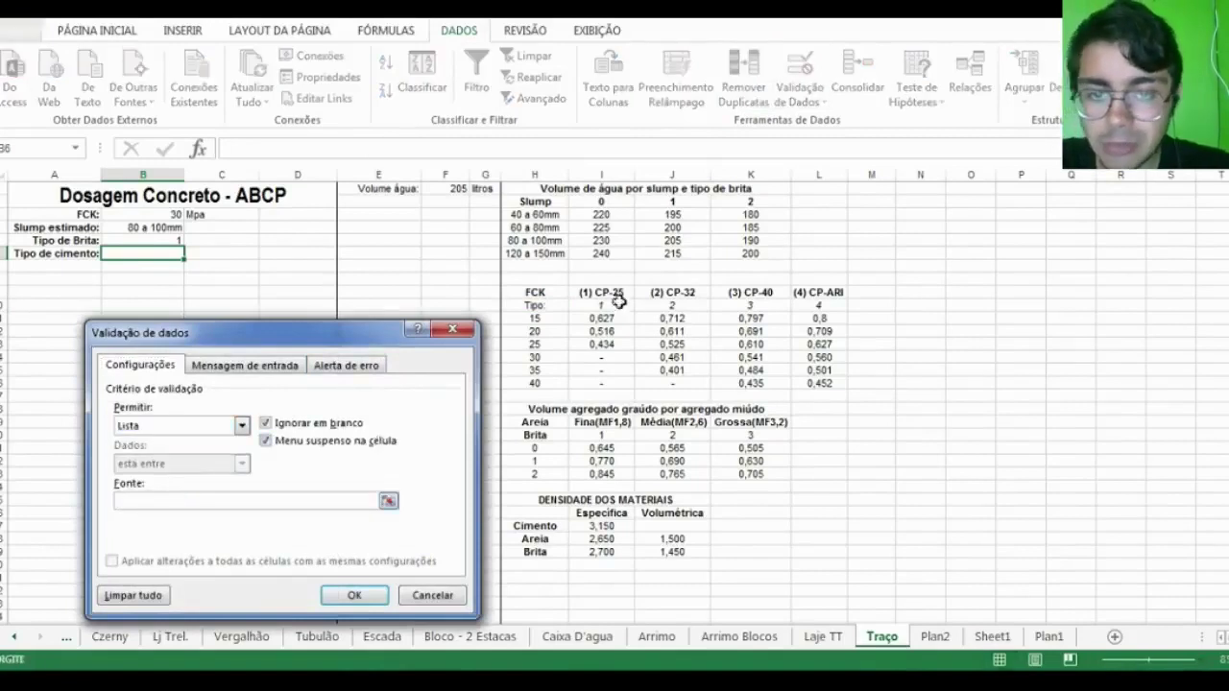
drag(601, 306, 814, 309)
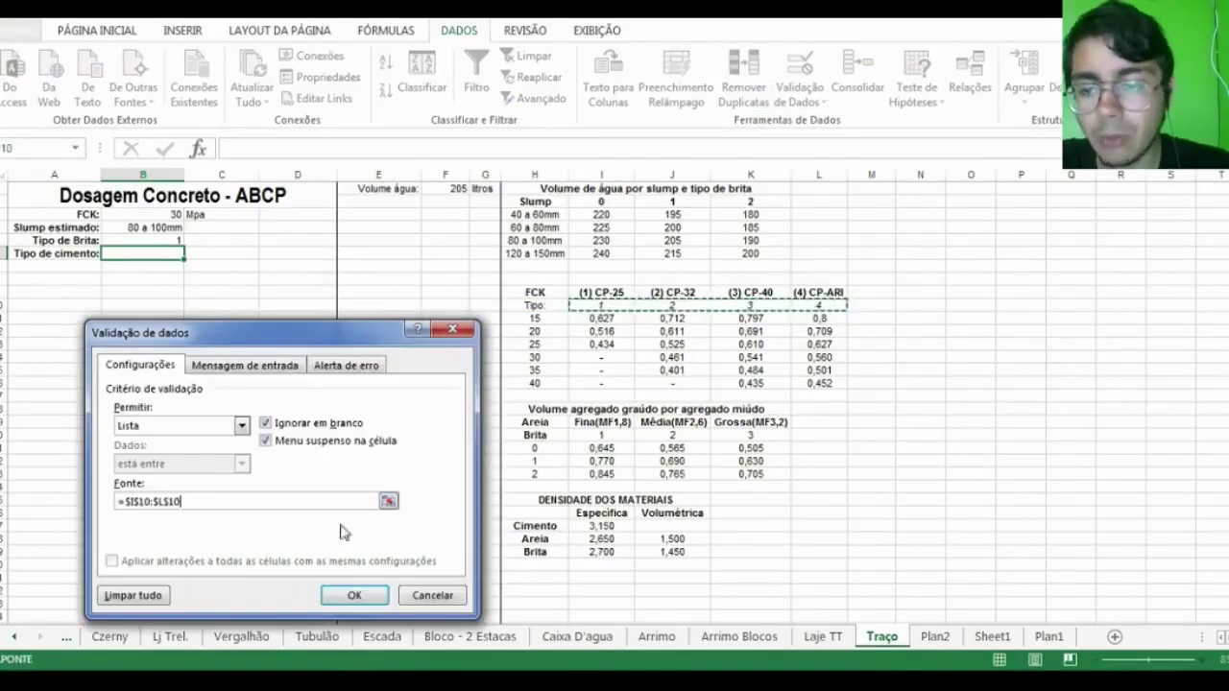
click(355, 596)
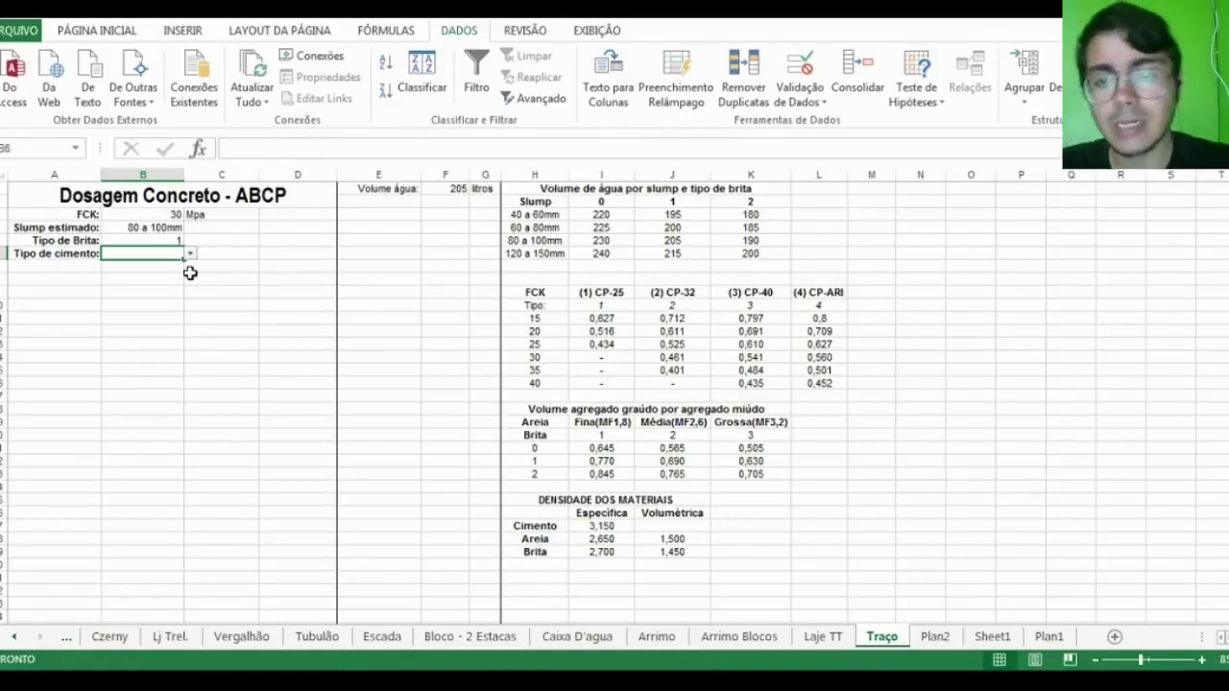
Choose cement type 2 from the dropdown in cell B6
click(190, 253)
click(120, 277)
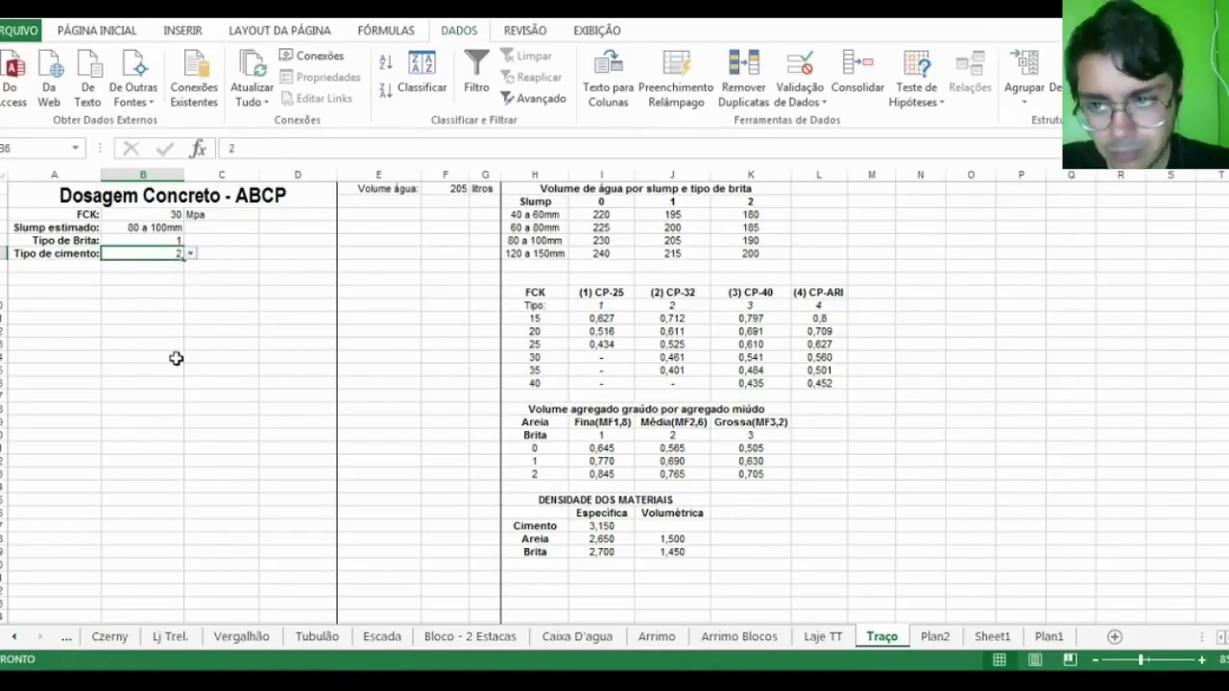
click(176, 358)
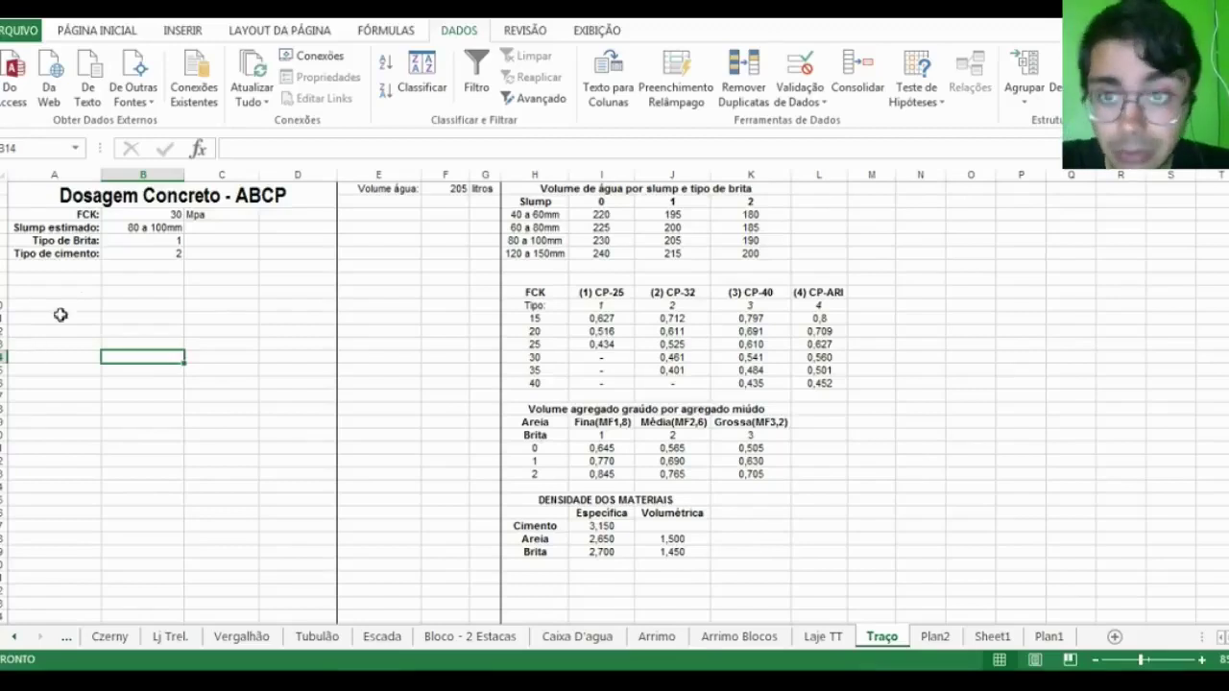
Enter the label "Quantia cimento:" in cell E2 below the water volume label
click(347, 202)
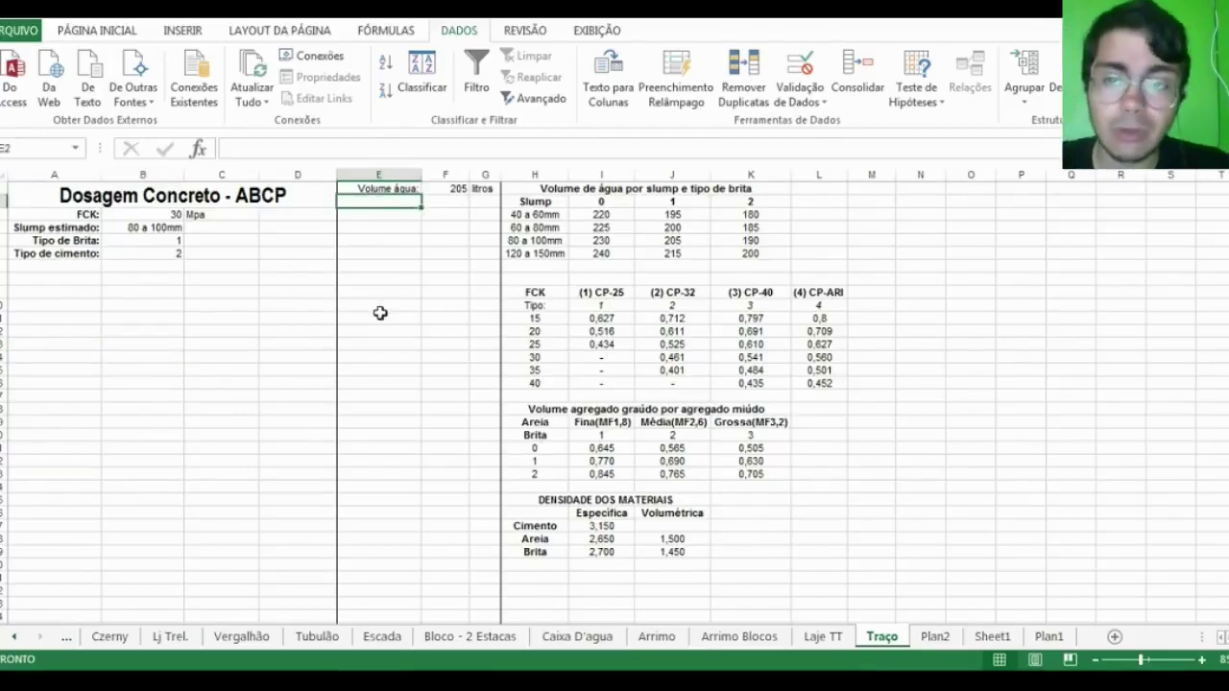
text(Quantia ciment)
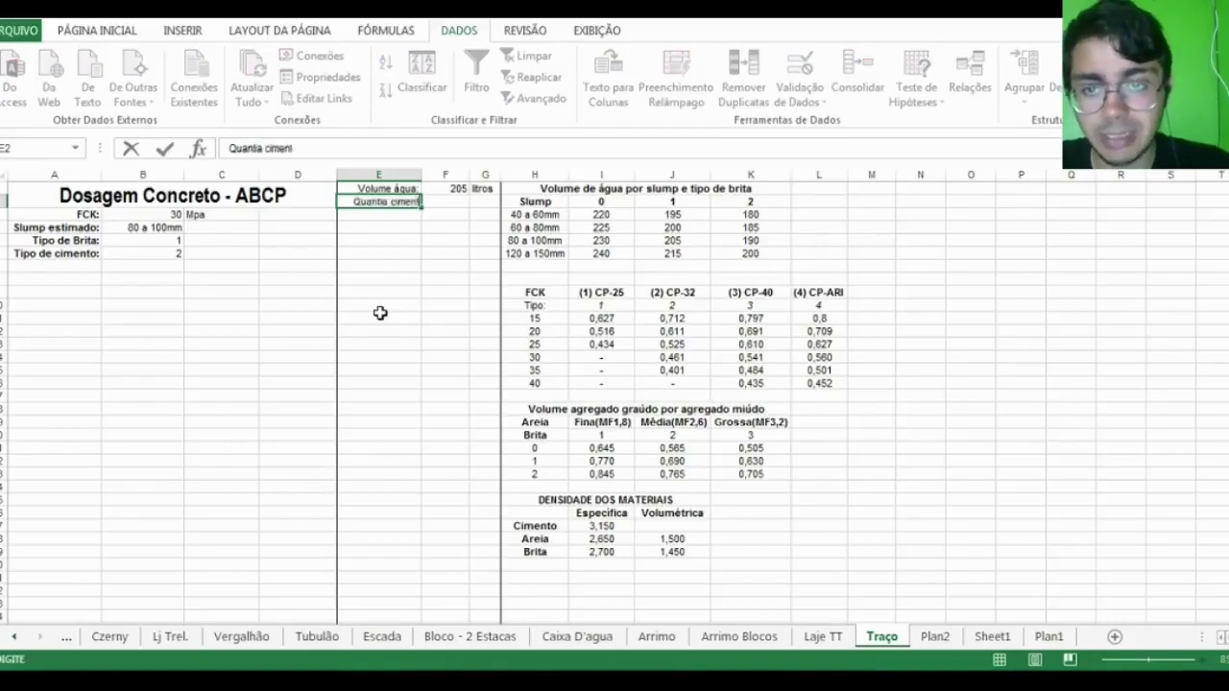
text(o:)
key(Tab)
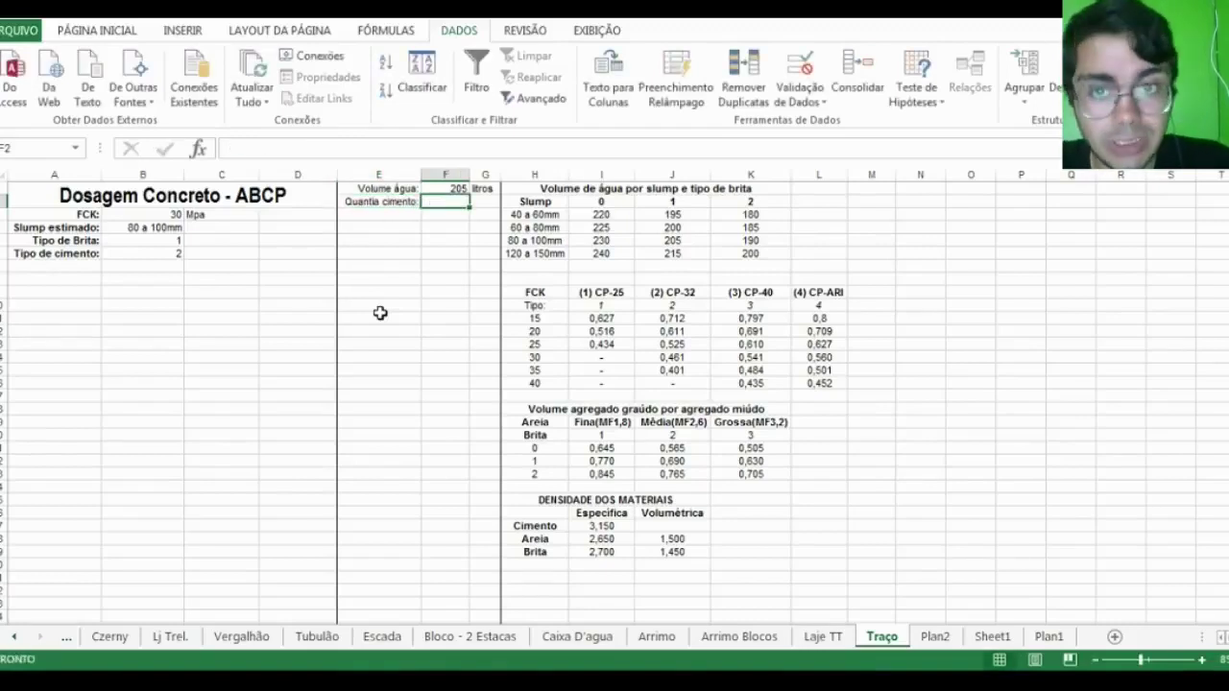
Write the lookup =procv(B3;H11:L16;1+B6;falso) in F2, finding the factor by FCK and cement type
text(=procv()
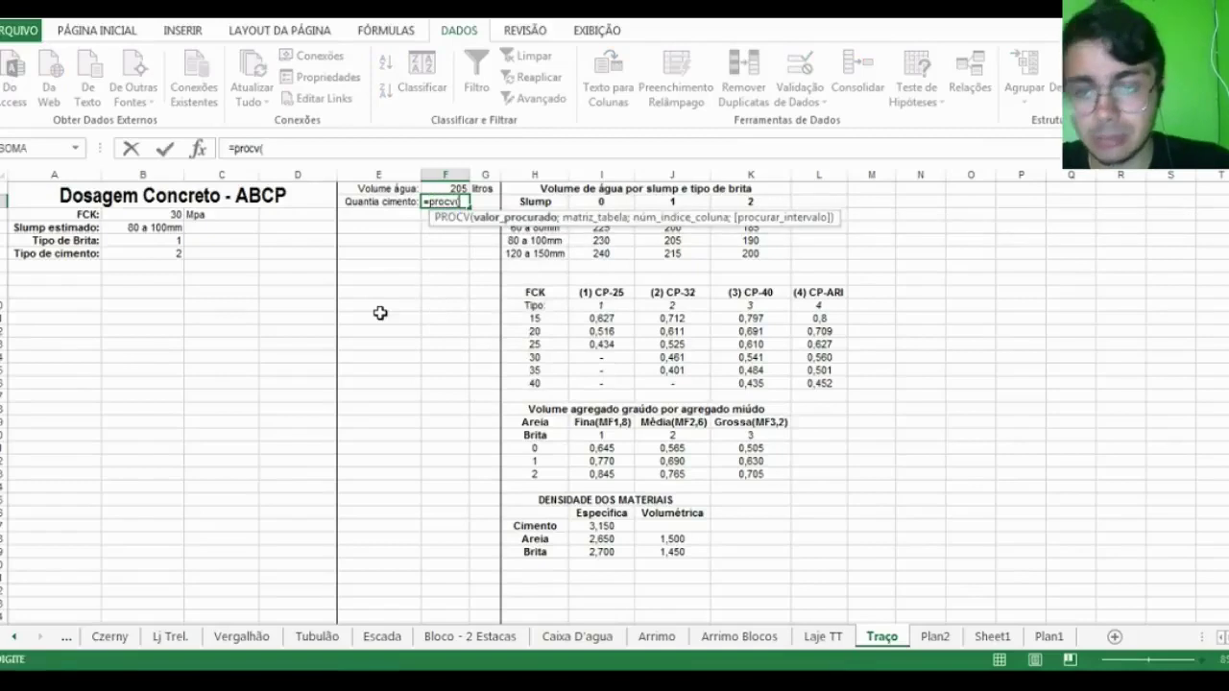
click(149, 214)
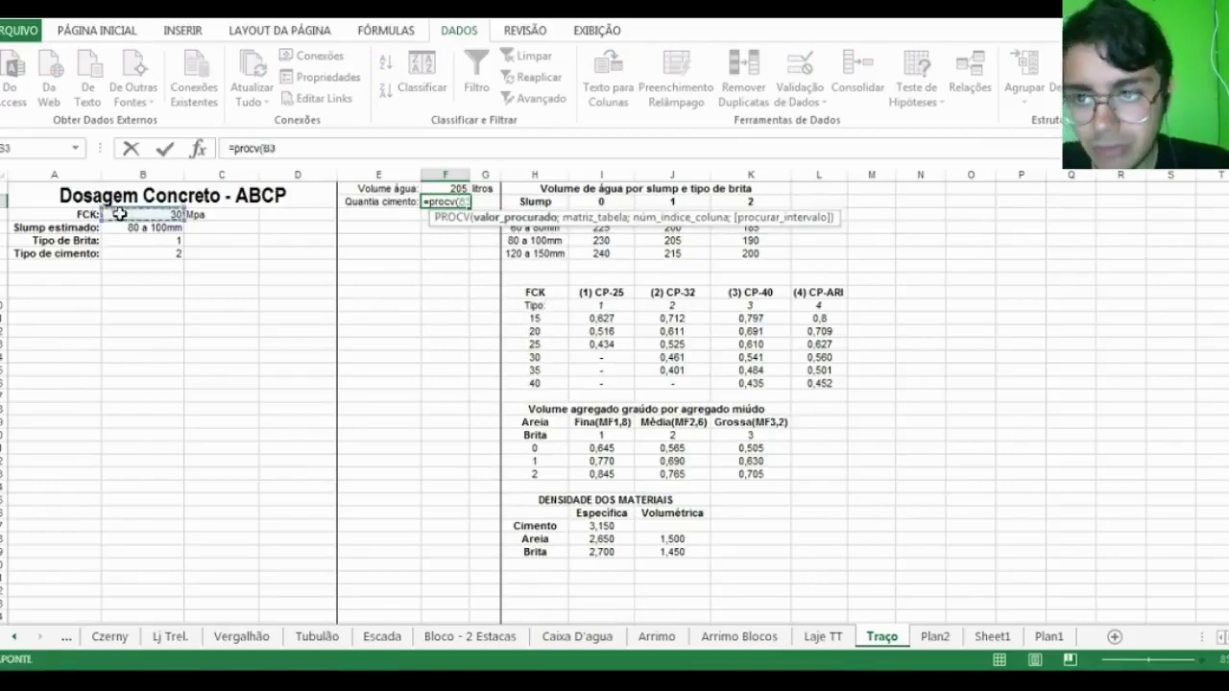
text(;)
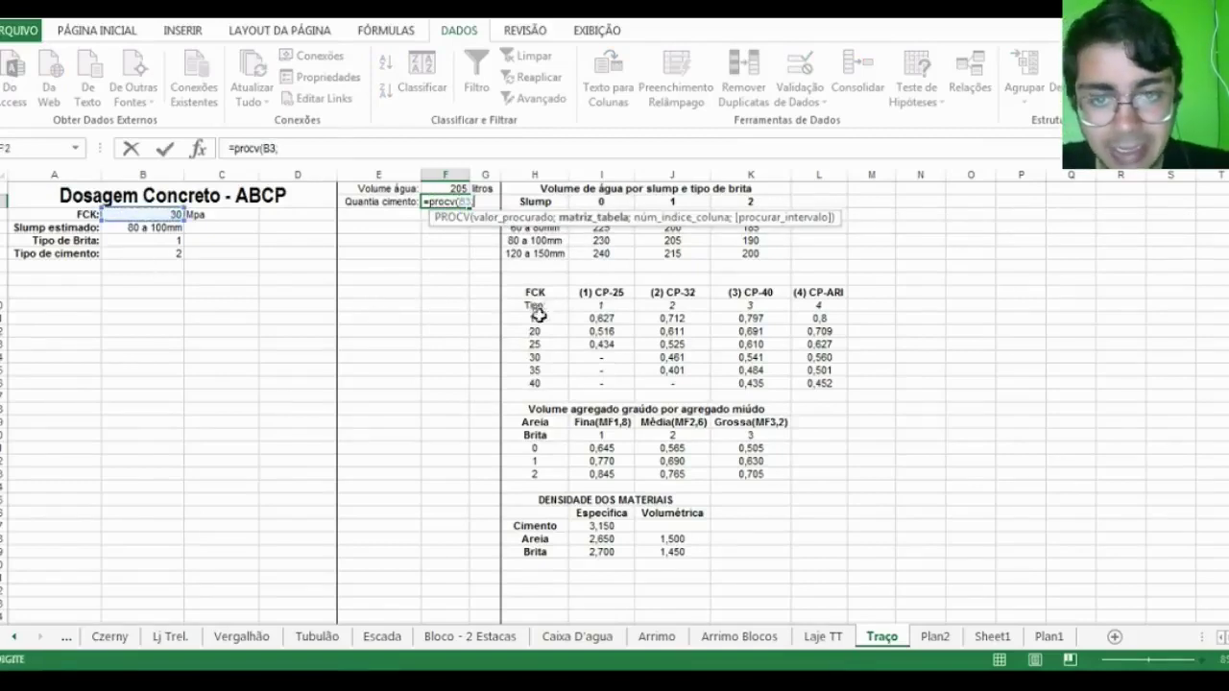
click(539, 317)
drag(564, 327, 566, 384)
key(Return)
key(Return)
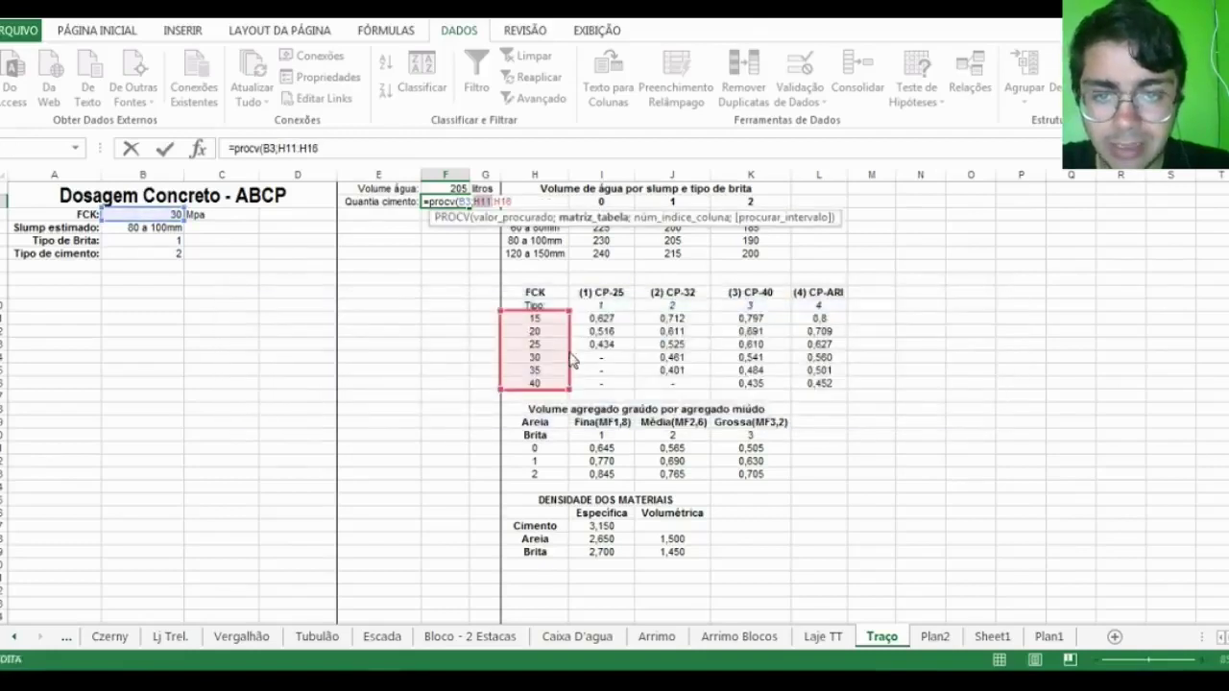
click(573, 344)
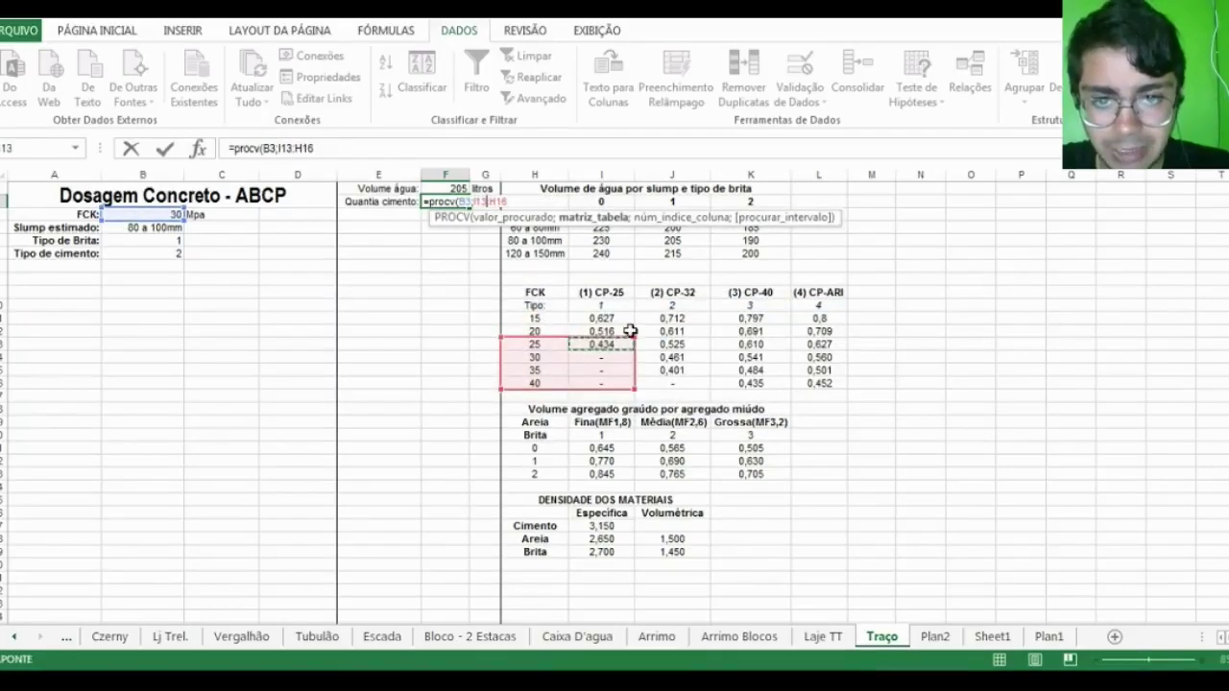
drag(634, 338, 837, 314)
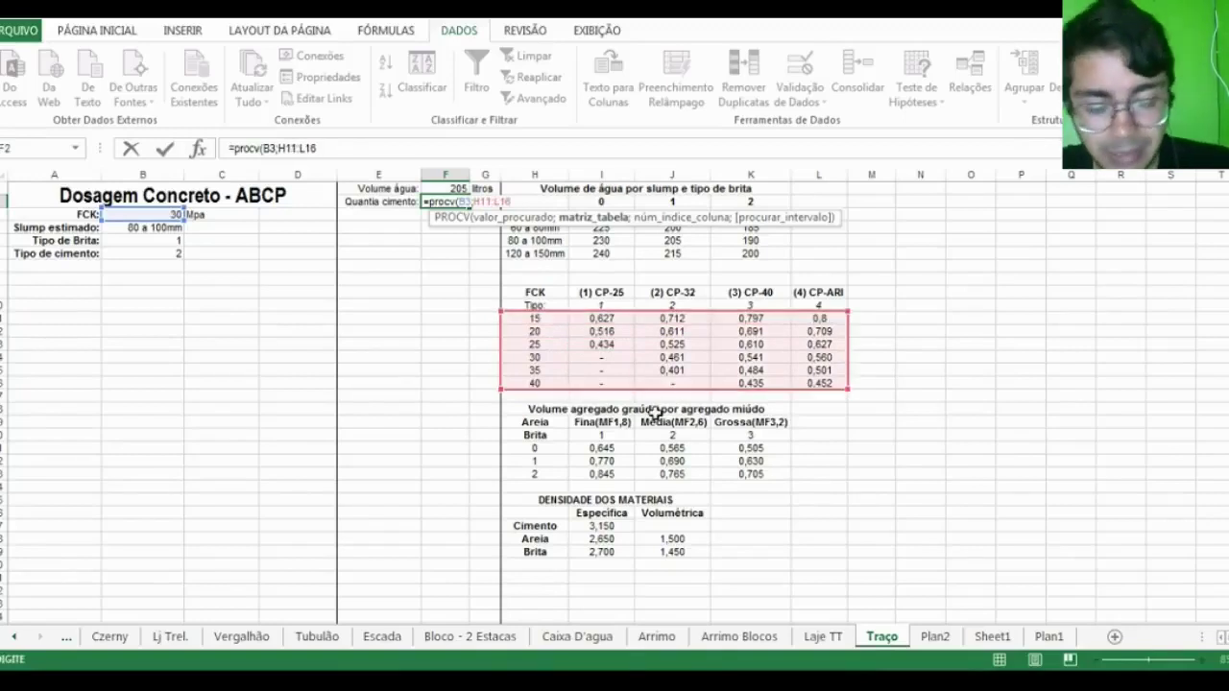
text(;)
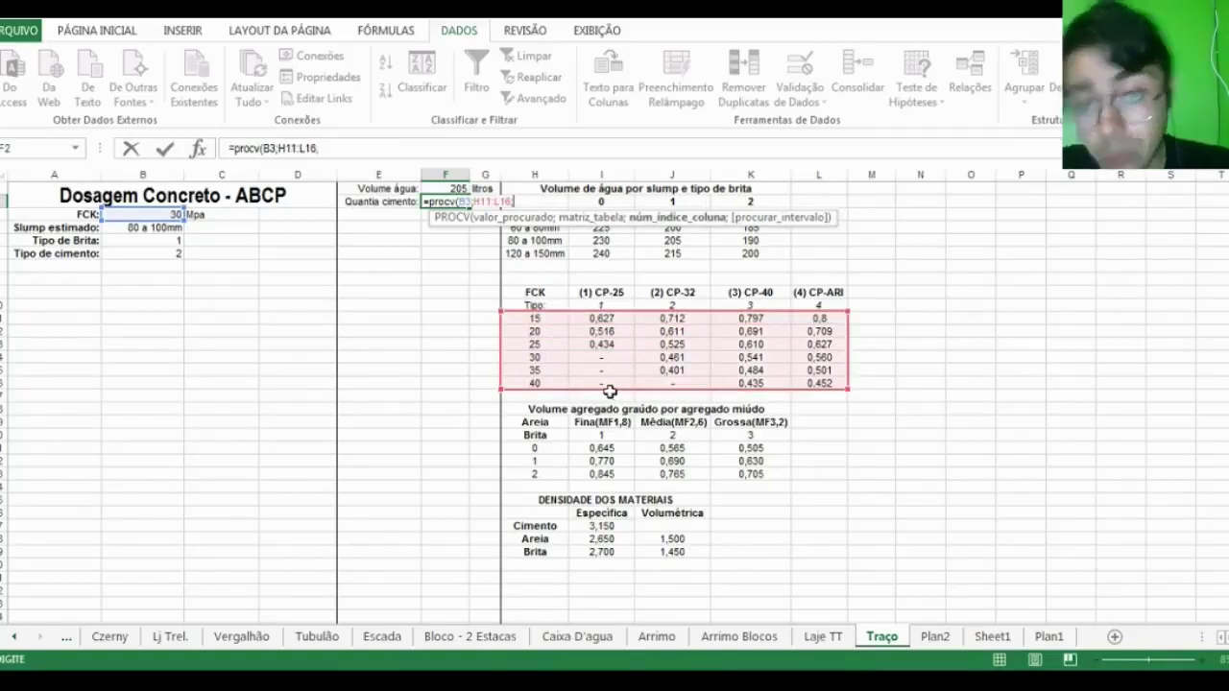
text(1+)
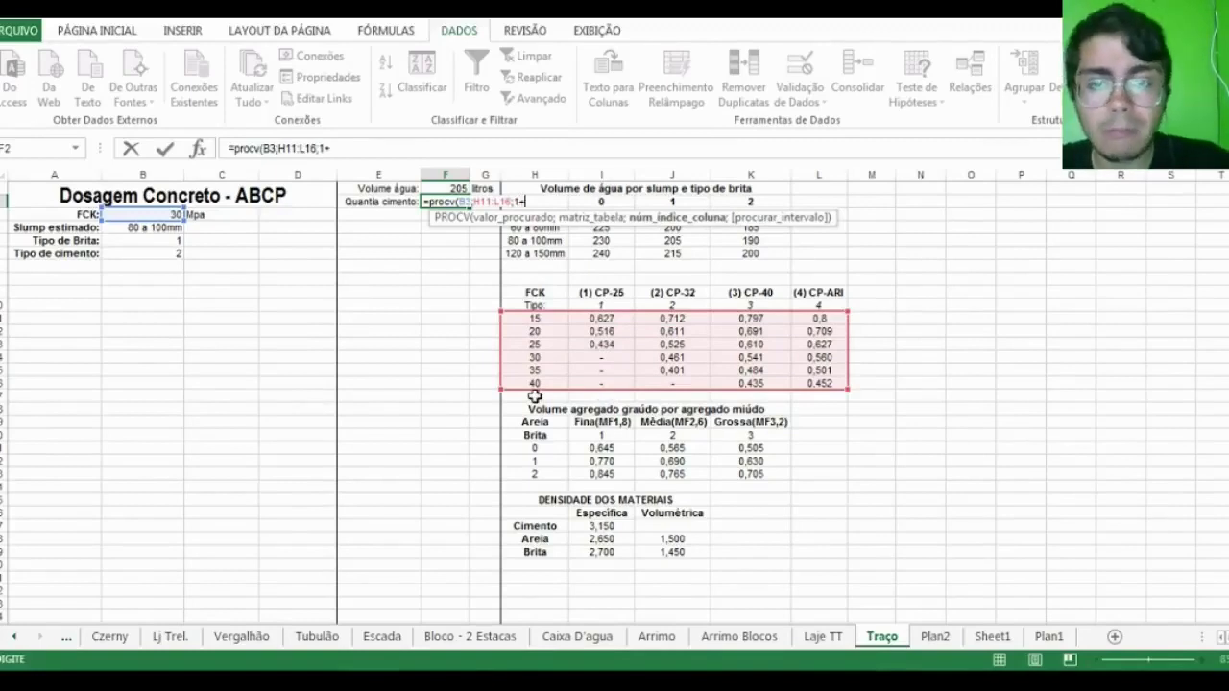
click(142, 253)
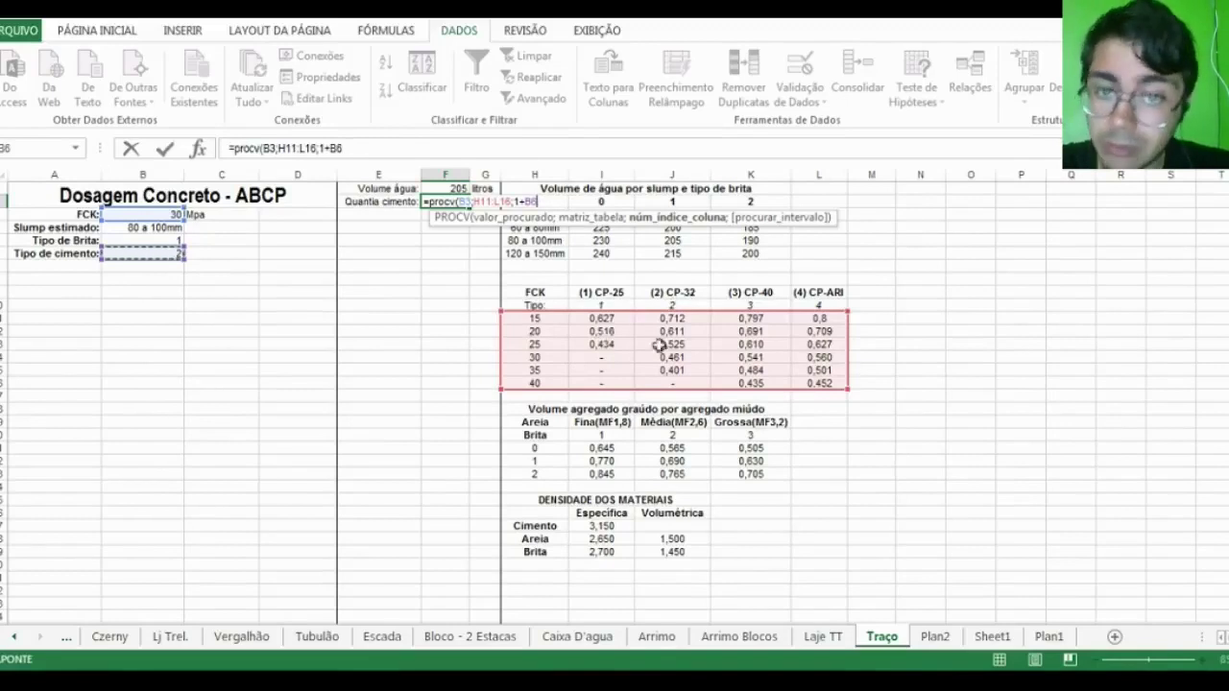
text(falso))
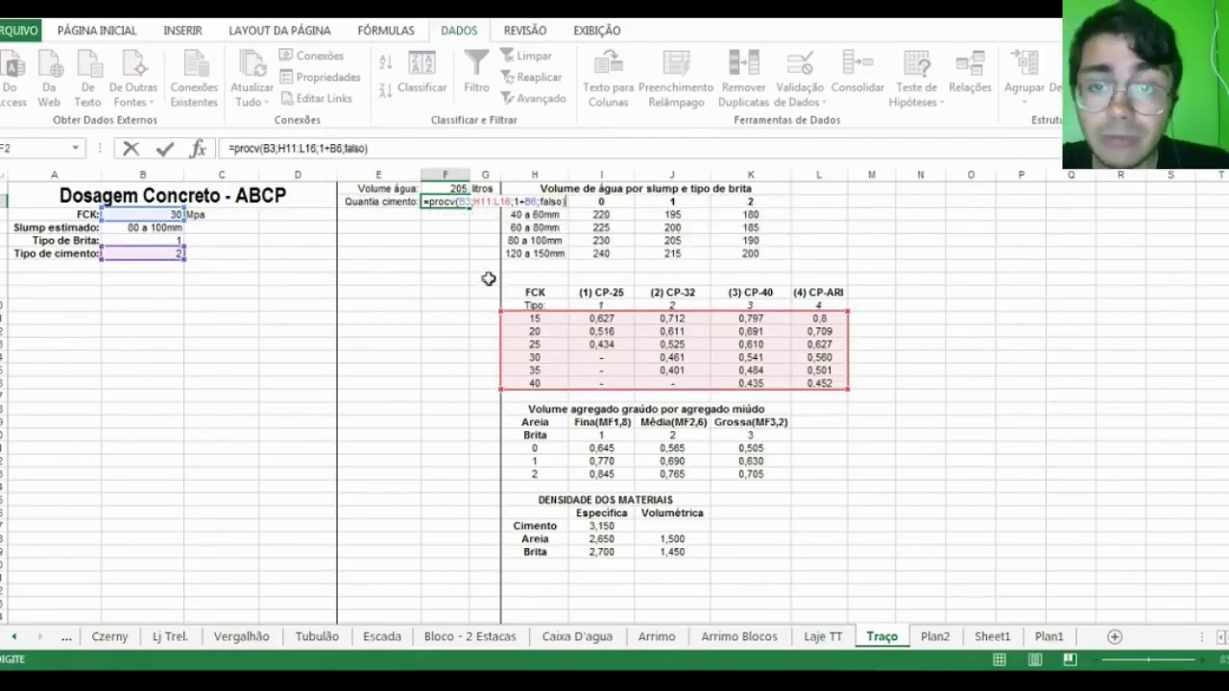
Divide the water volume in F1 by the lookup, making F2 =F1/PROCV(B3;H11:L16;1+B6;FALSO)
click(231, 149)
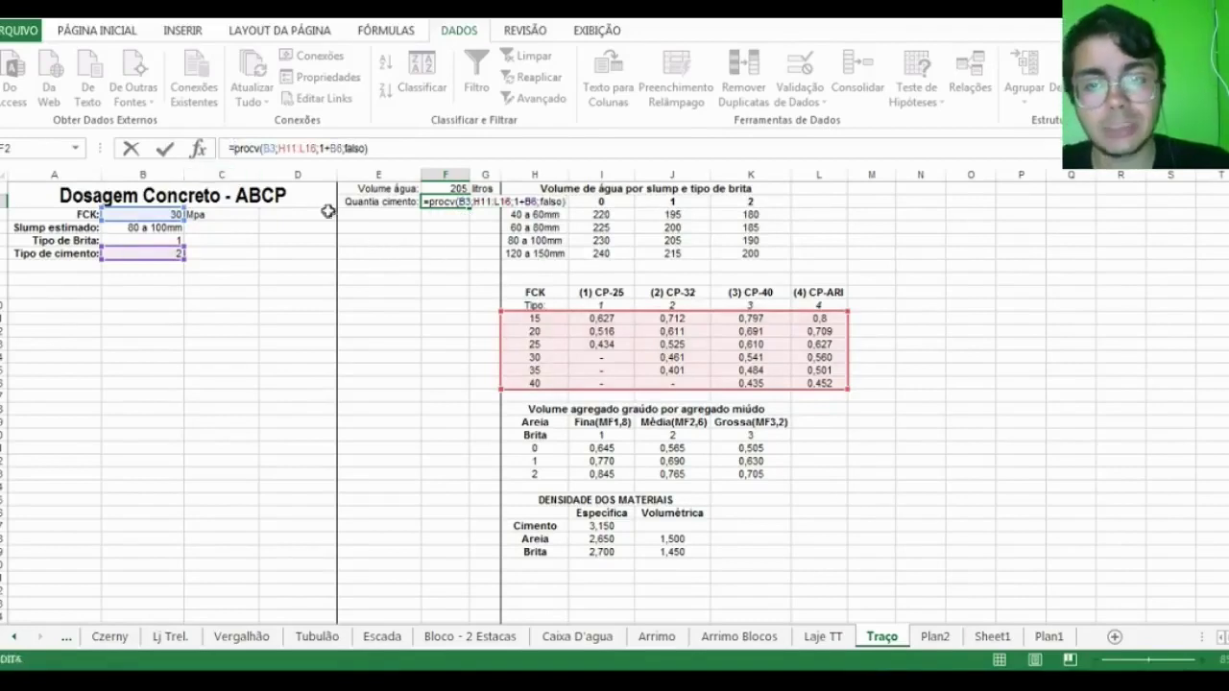
click(438, 189)
text(/)
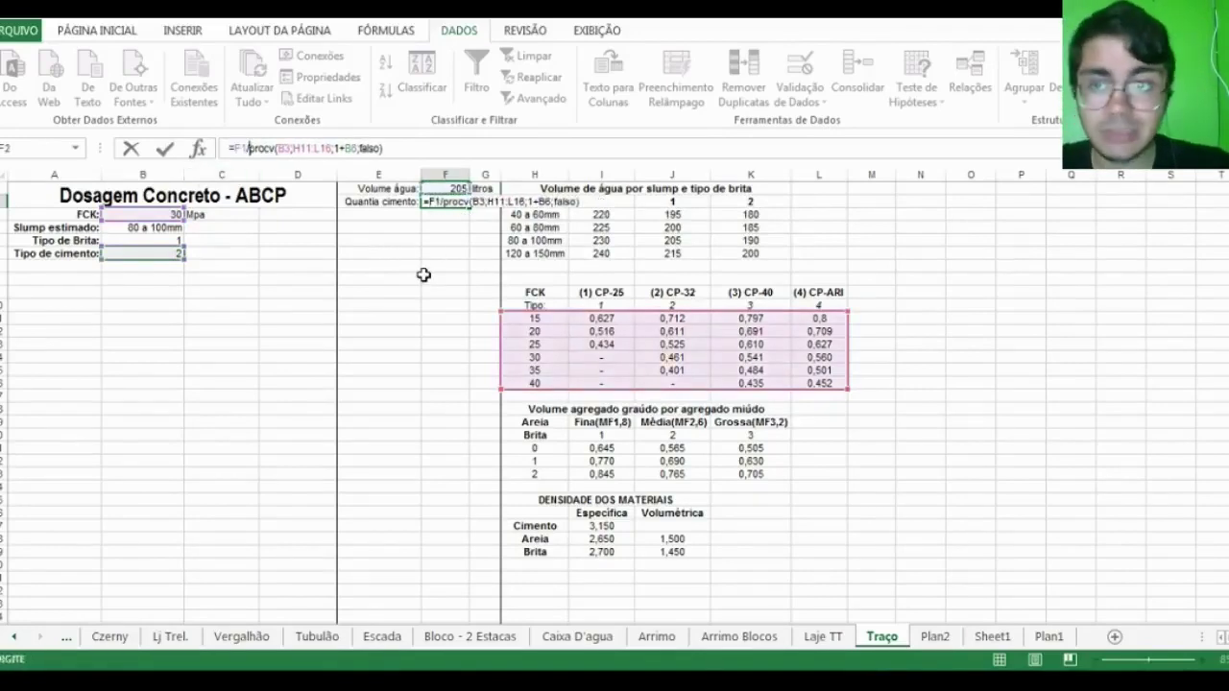
key(Return)
key(Up)
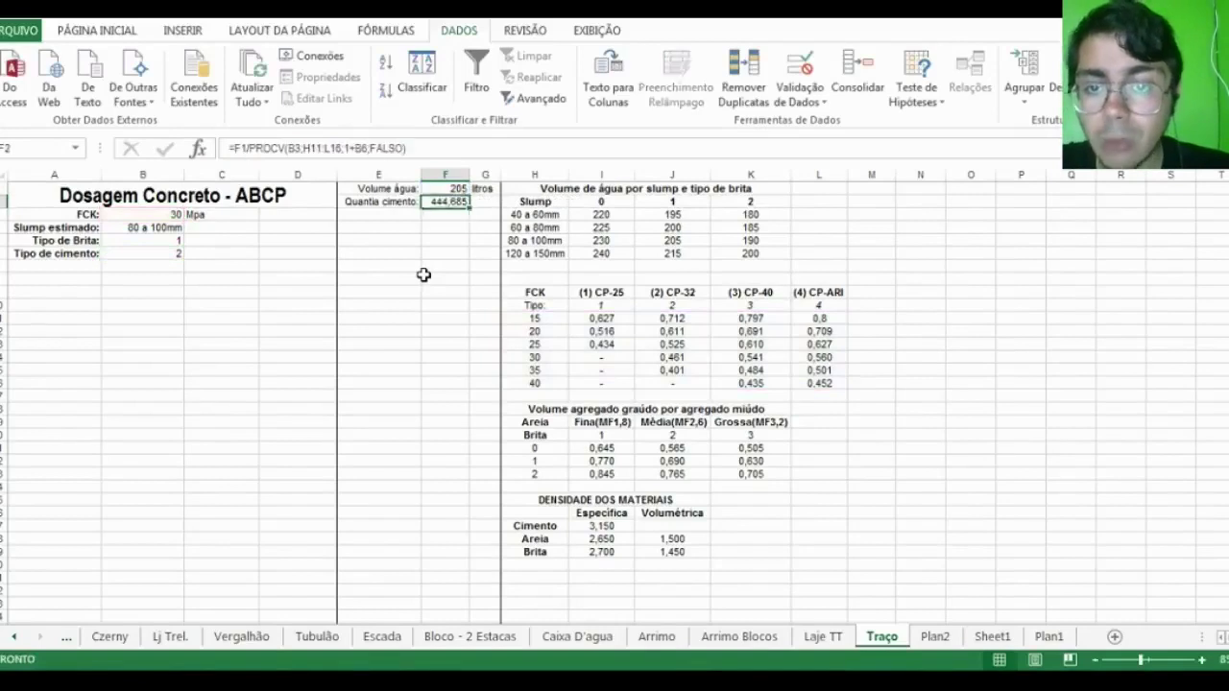
Format the cement quantity in F2 to one decimal place and enter the unit "Kg" in G2
click(122, 35)
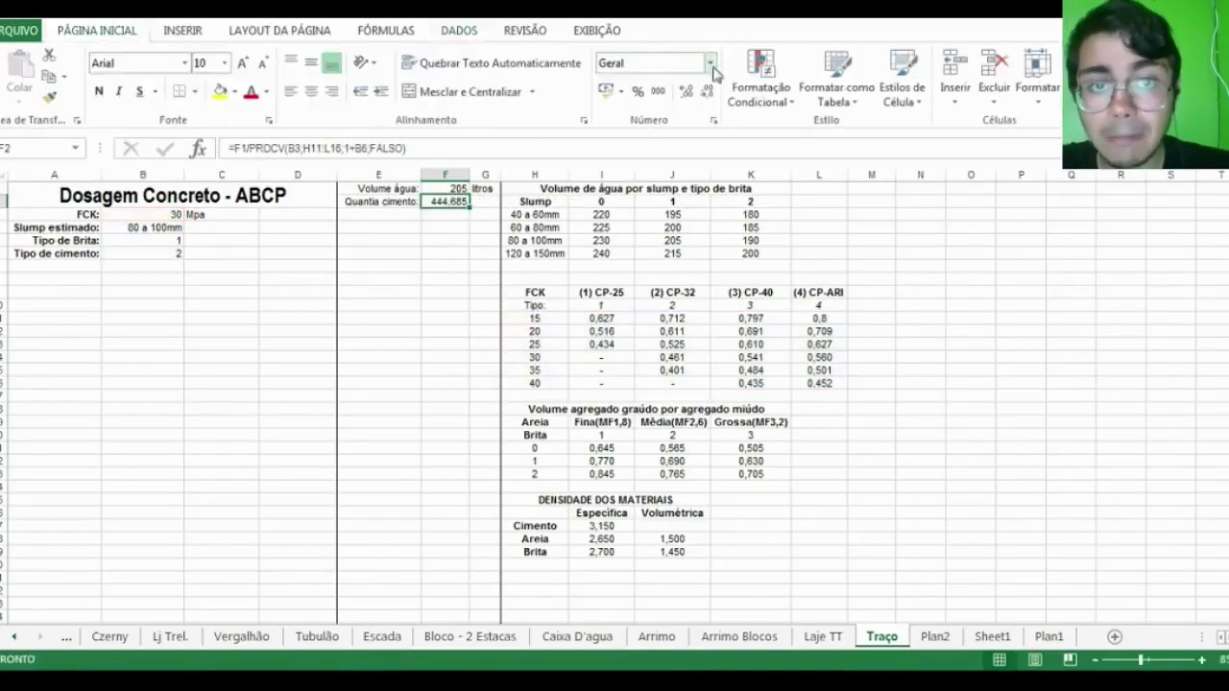
click(707, 92)
click(707, 92)
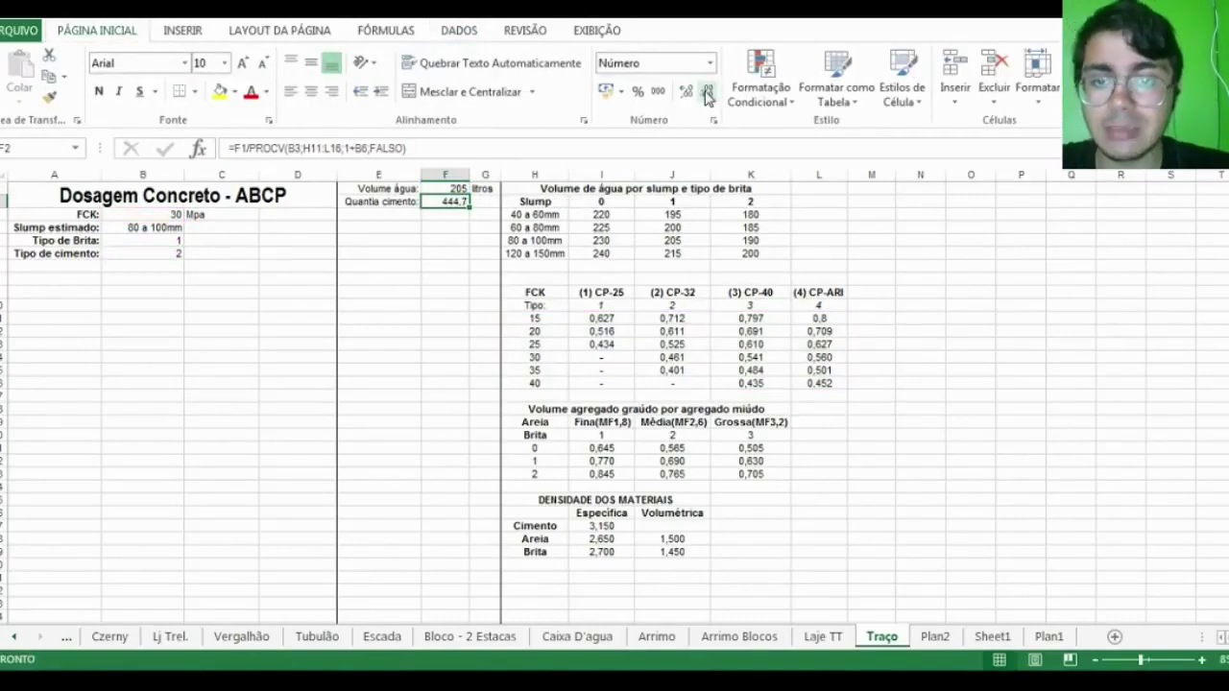
click(487, 204)
text(Kg)
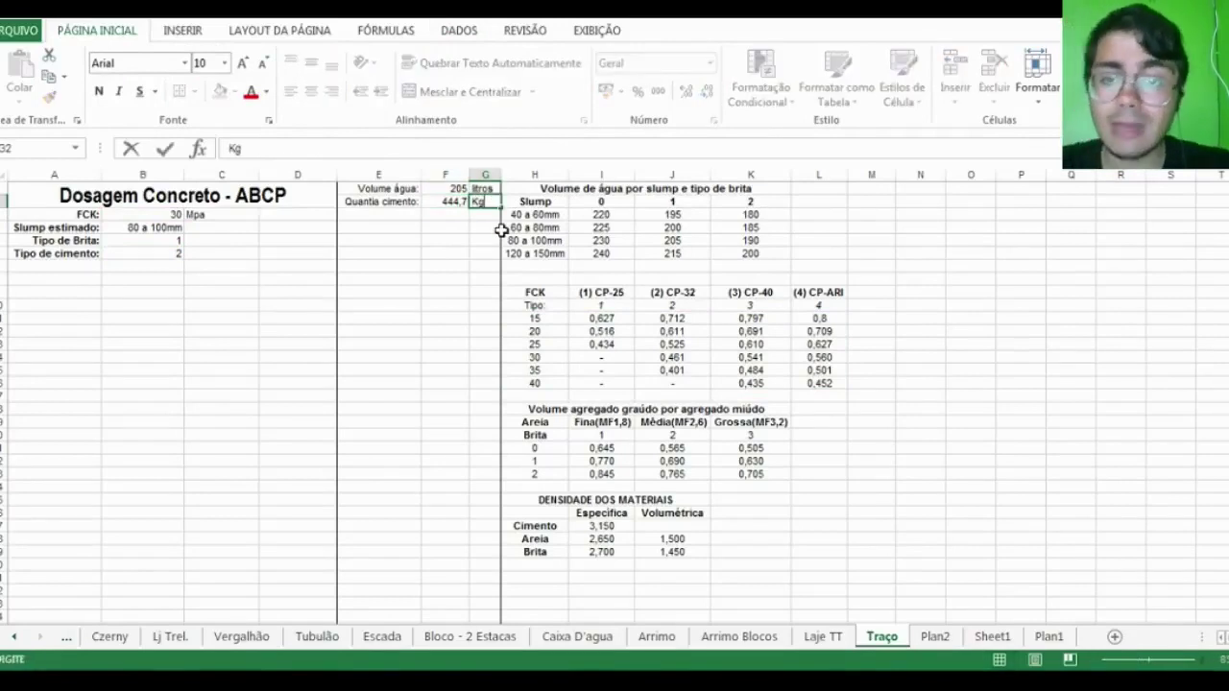
key(Return)
key(Up)
key(Left)
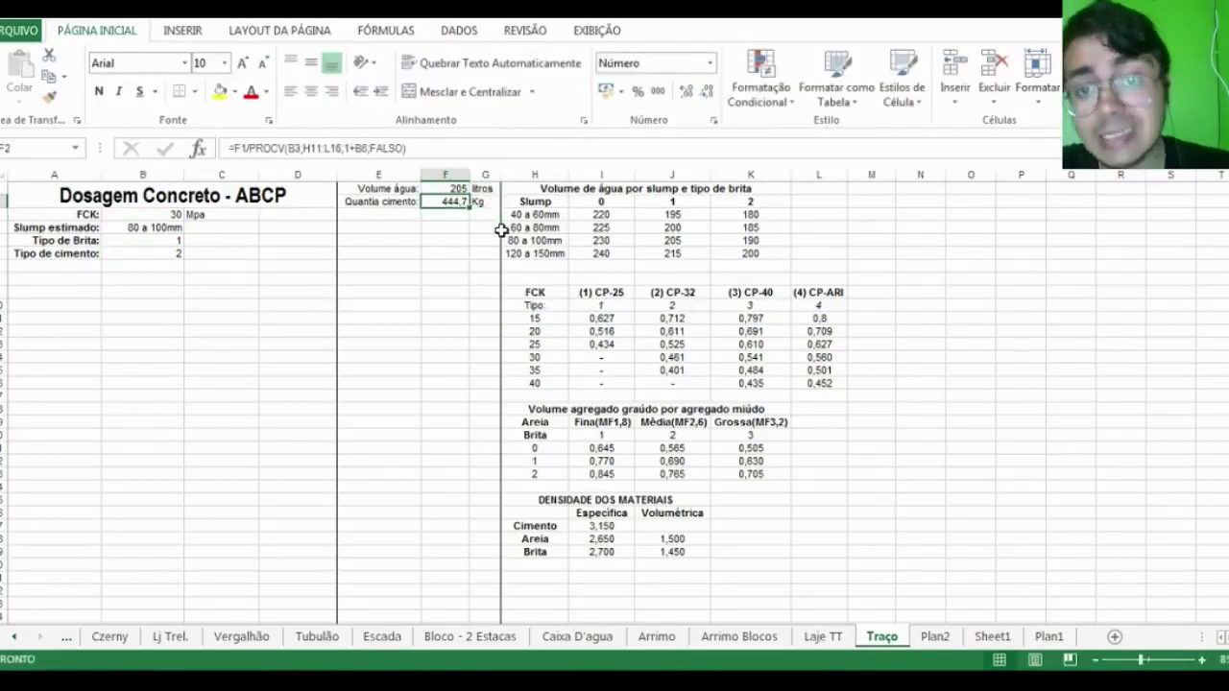
Change the label in A6 to "Resistência cimento:" and fit column A's width to its contents
click(96, 255)
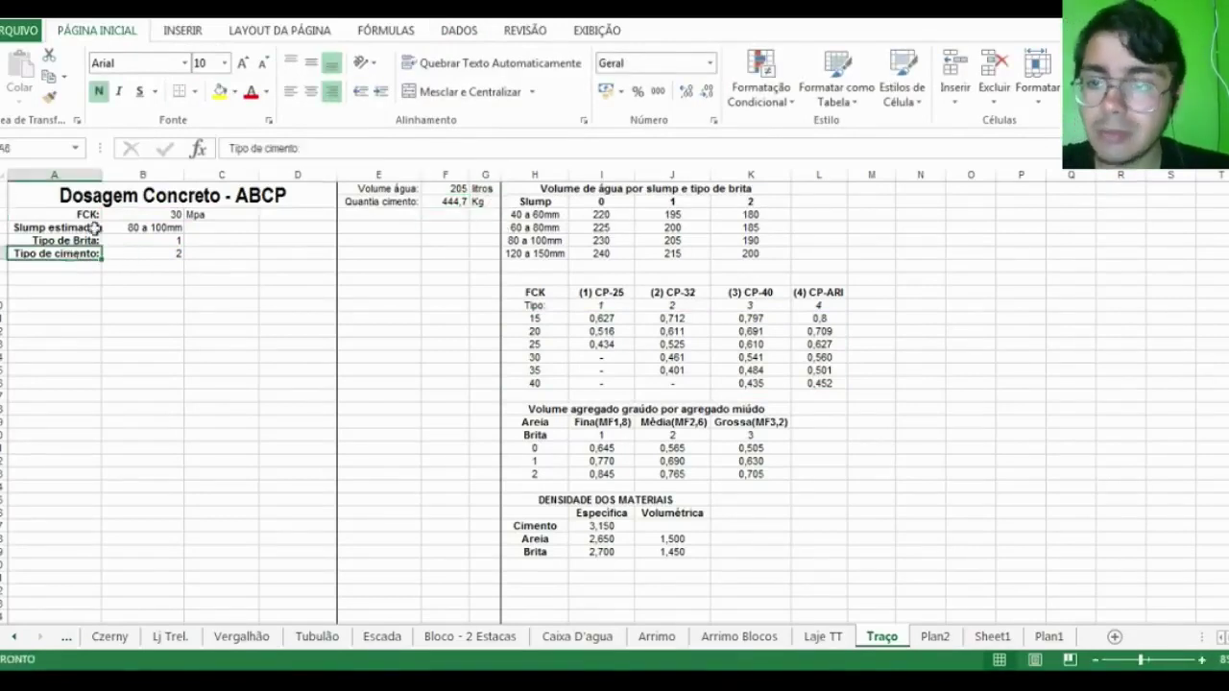
double_click(236, 149)
text(Resistência)
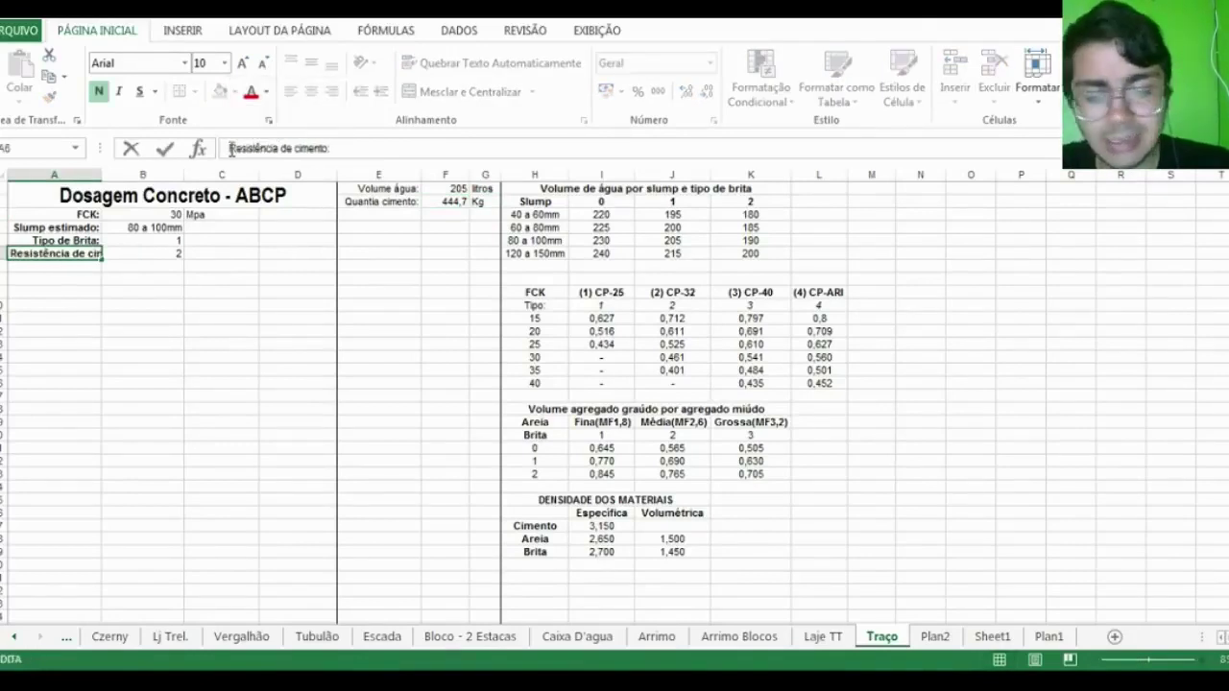
key(Delete)
key(Delete)
key(Delete)
key(Return)
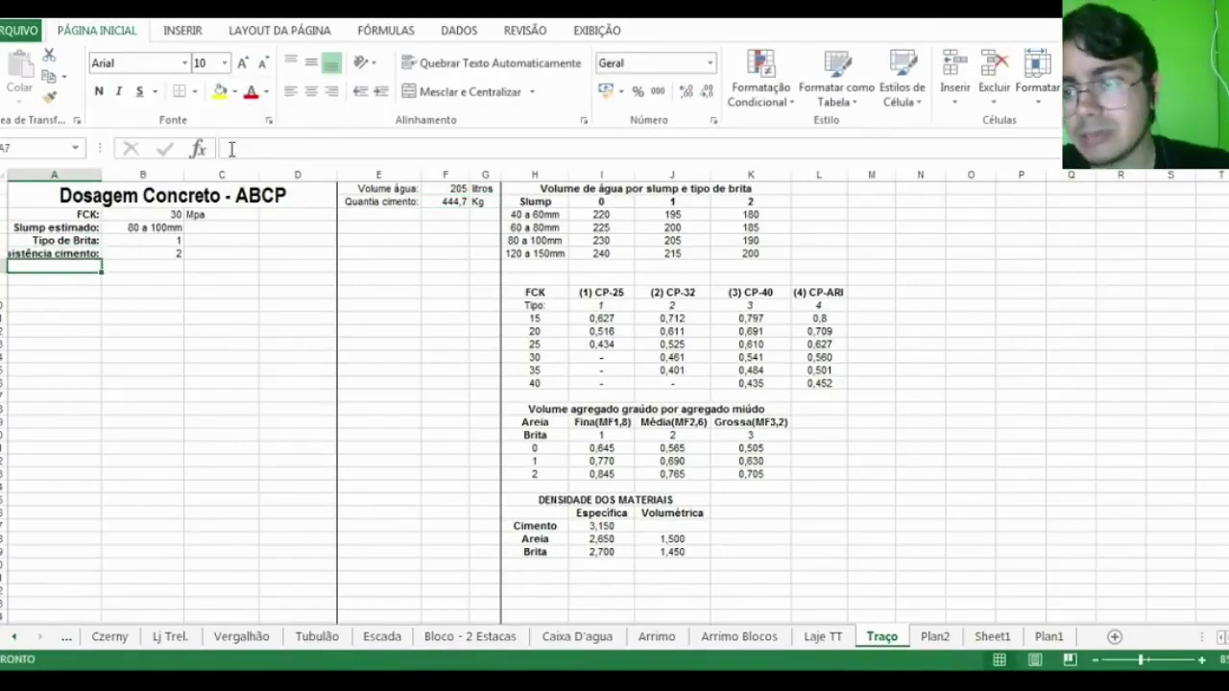
double_click(102, 175)
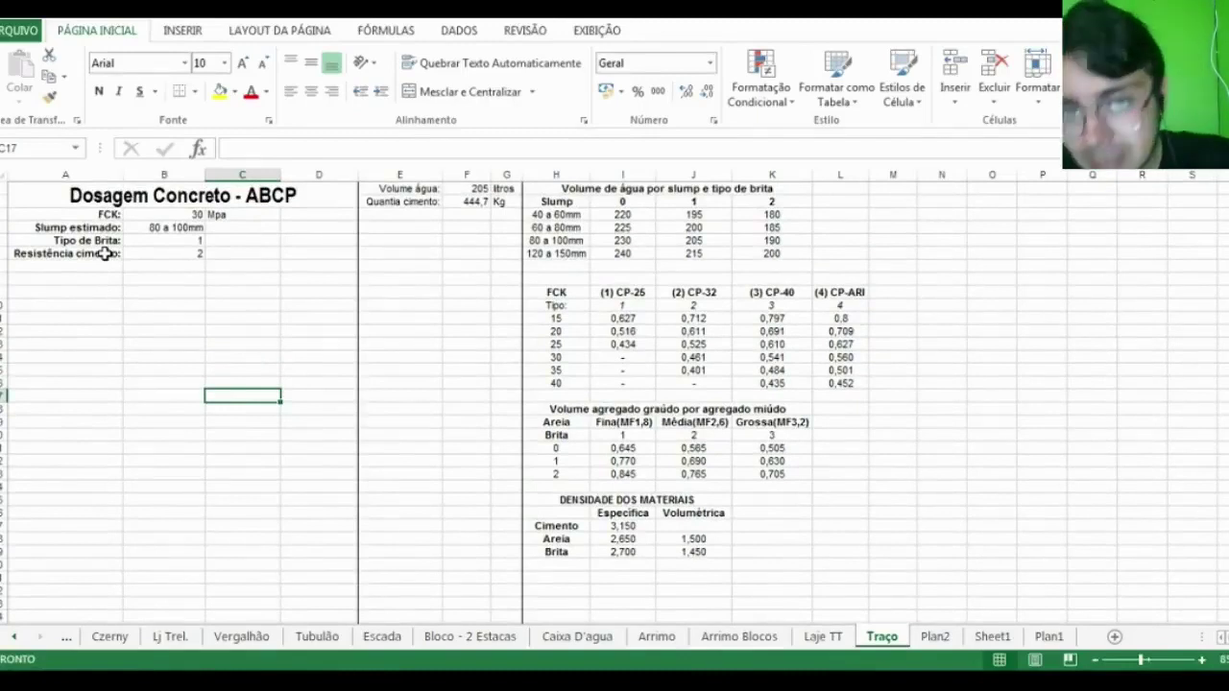
Enter the label "Tipo de Areia:" in cell A7 and make it right-aligned and bold
click(57, 263)
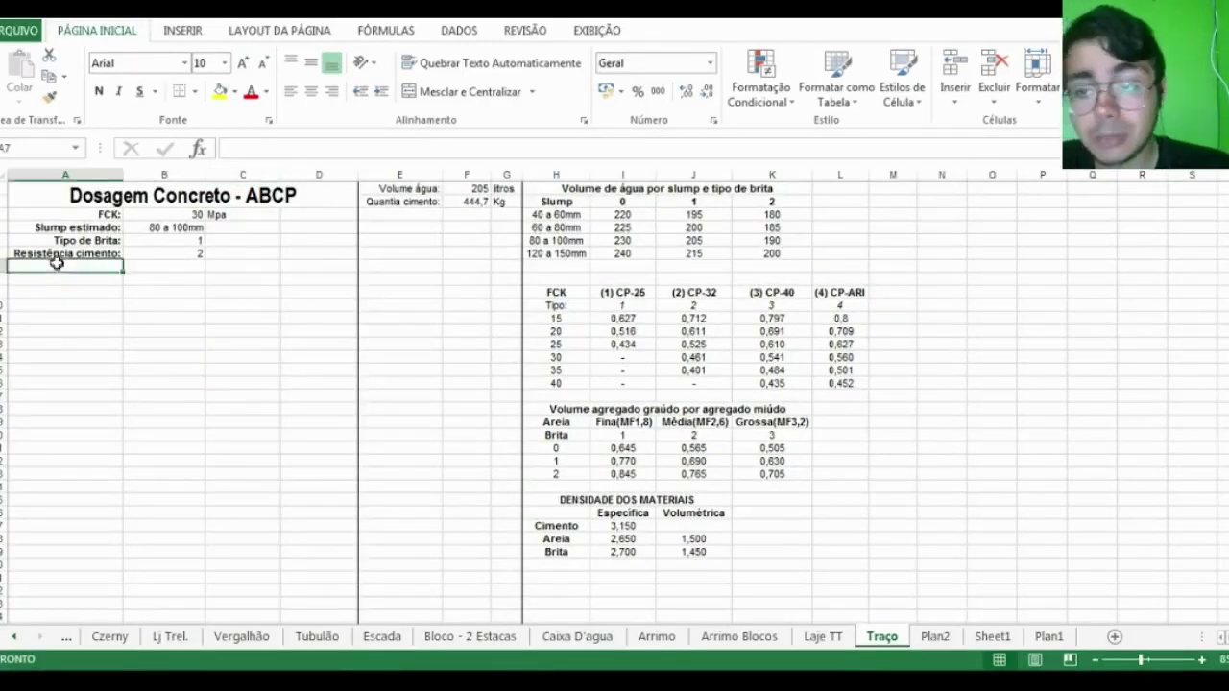
text(Tipo de Ar)
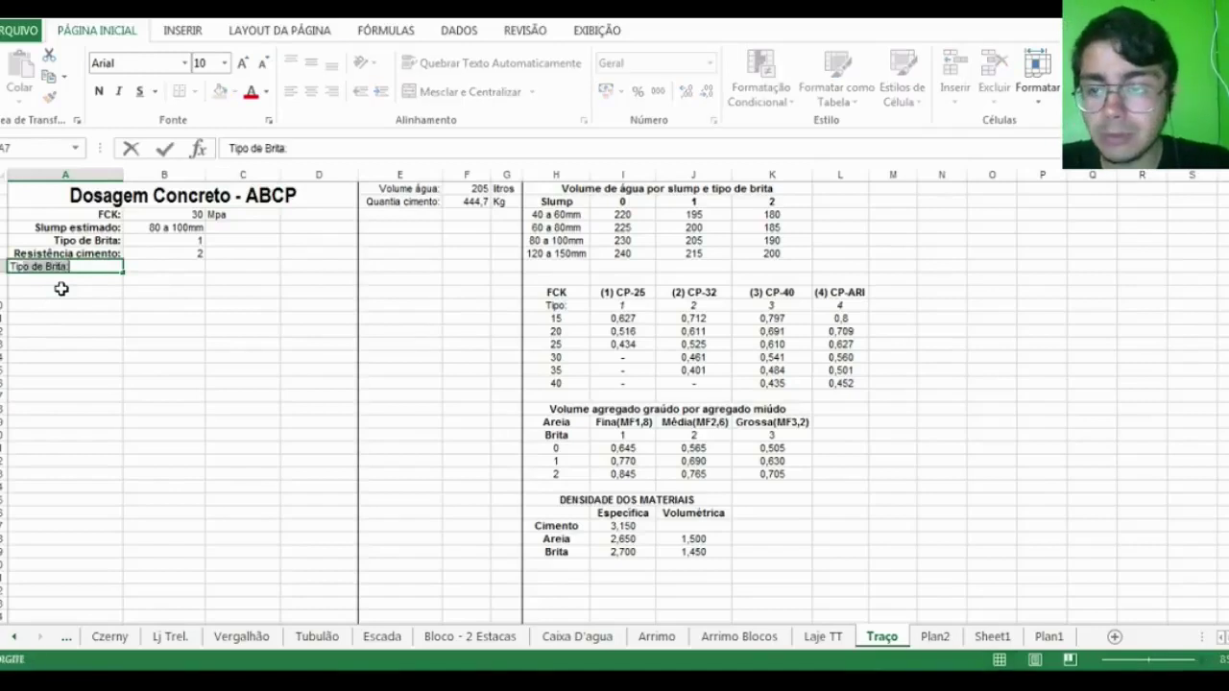
text(eia:)
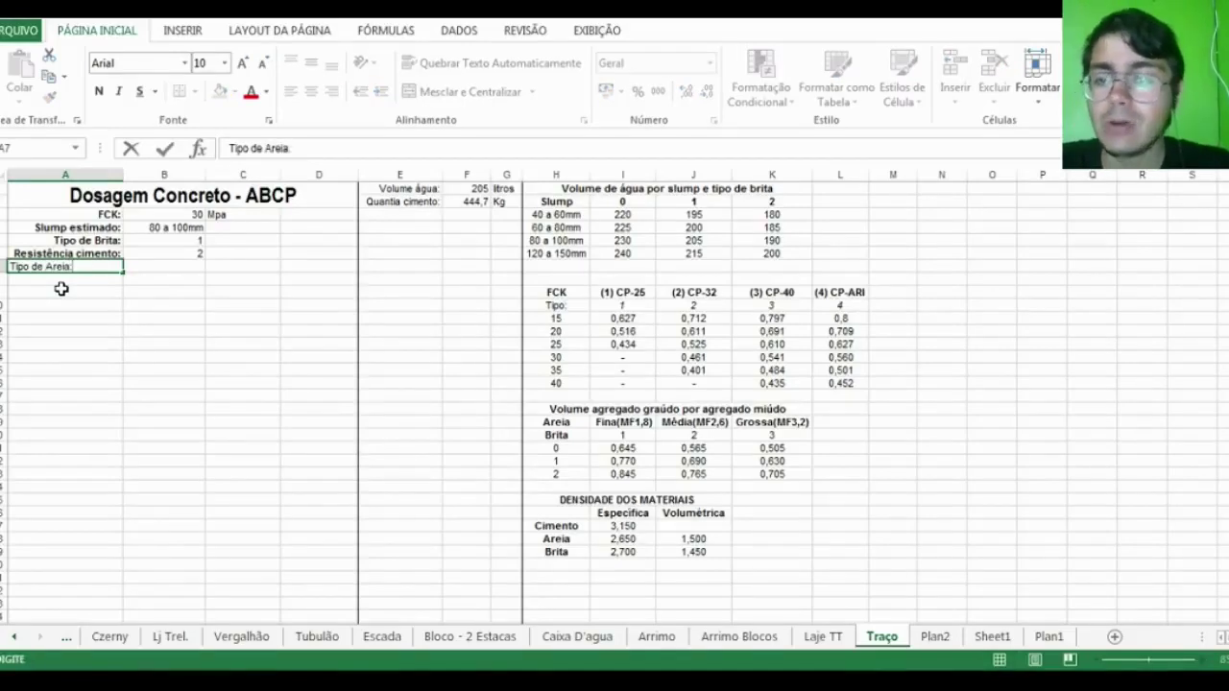
key(Return)
key(Up)
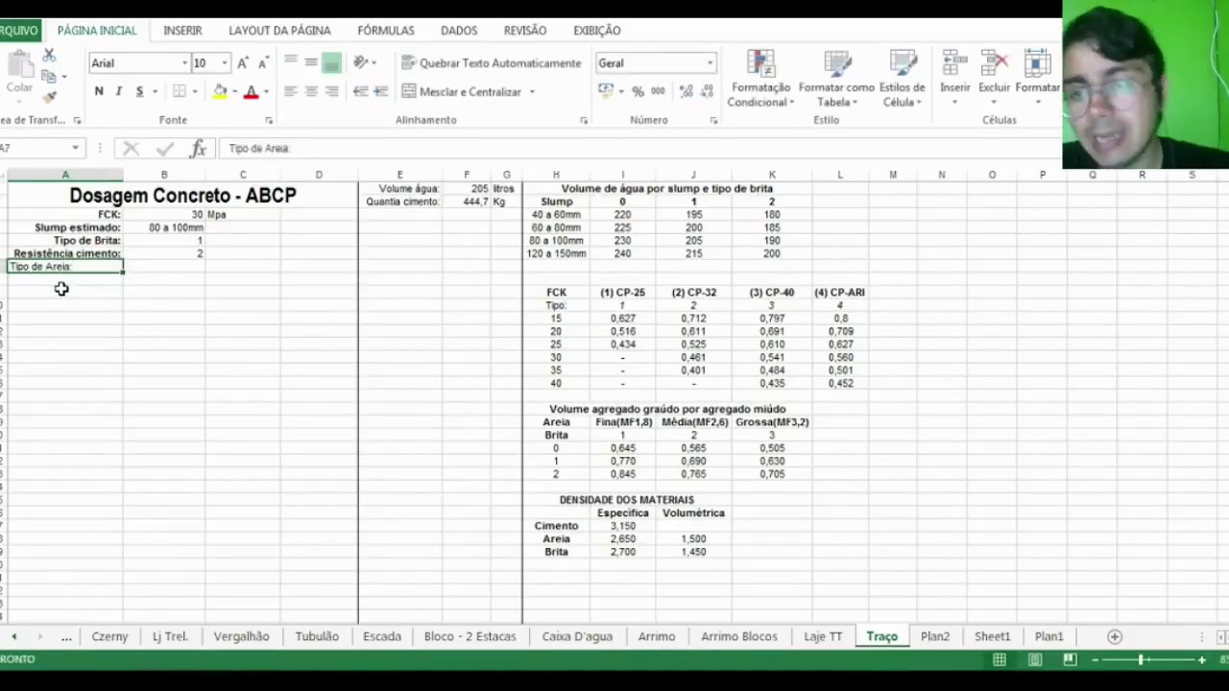
click(331, 92)
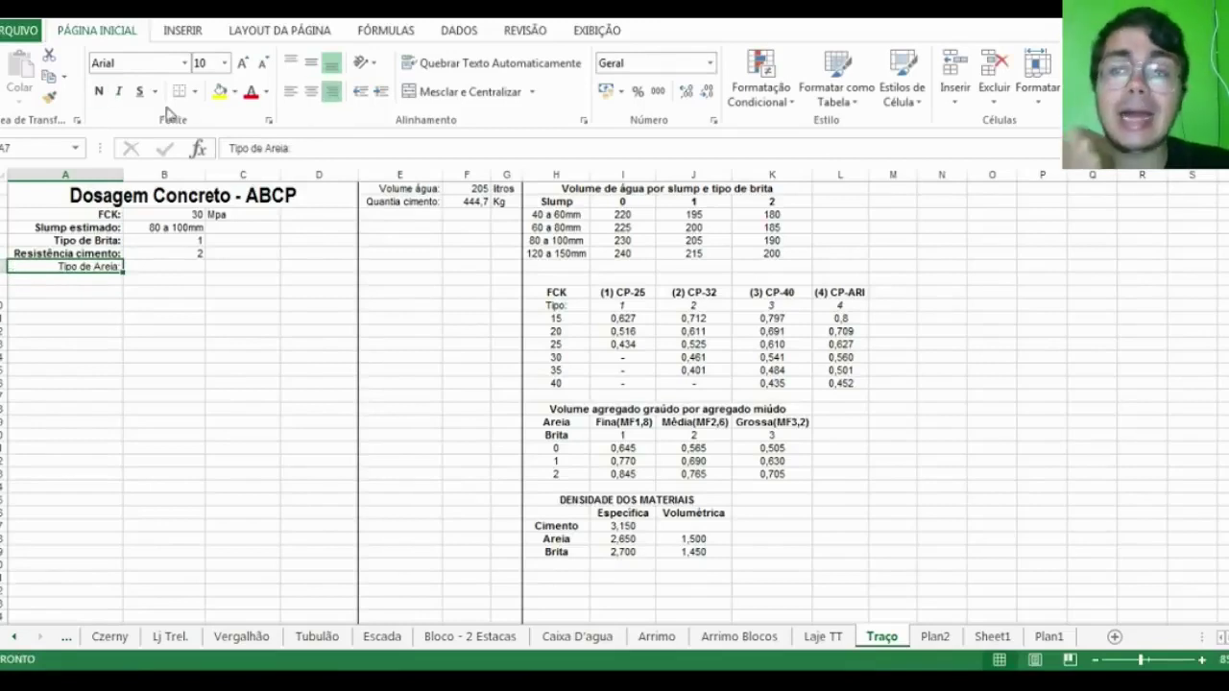
click(98, 91)
click(222, 291)
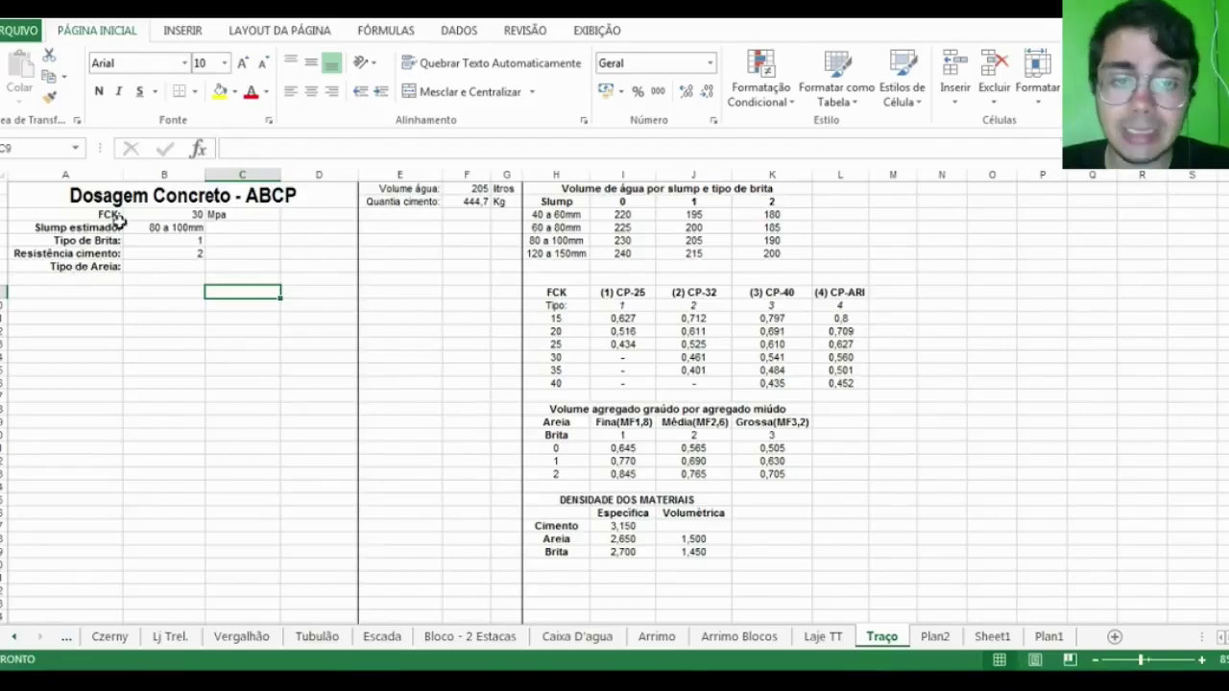
Restrict cell B7 to a dropdown list sourced from the sand type numbers in =$I$20:$K$20
click(154, 267)
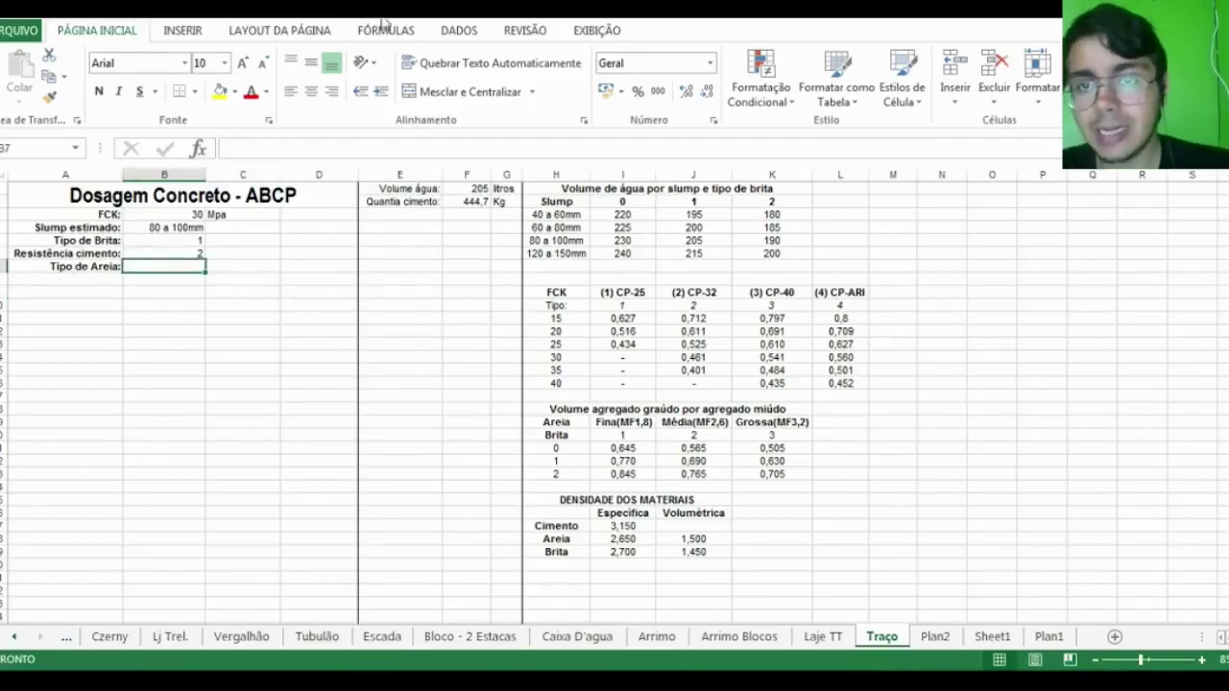
click(448, 33)
click(786, 79)
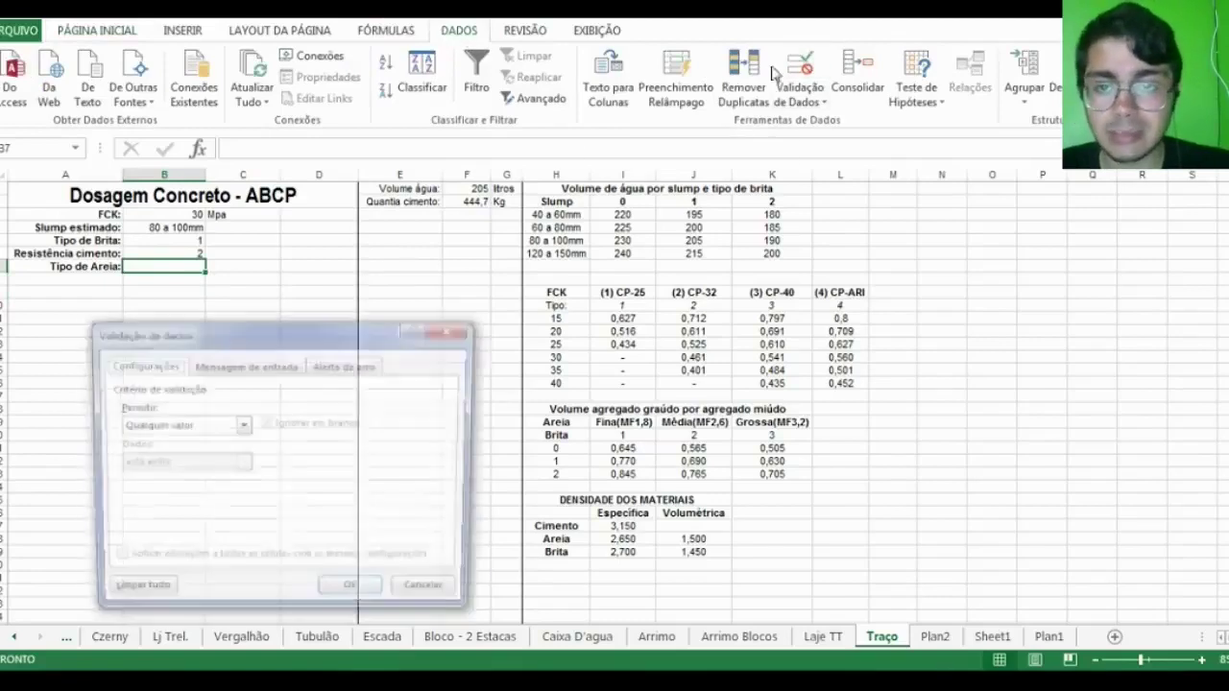
click(240, 426)
click(229, 479)
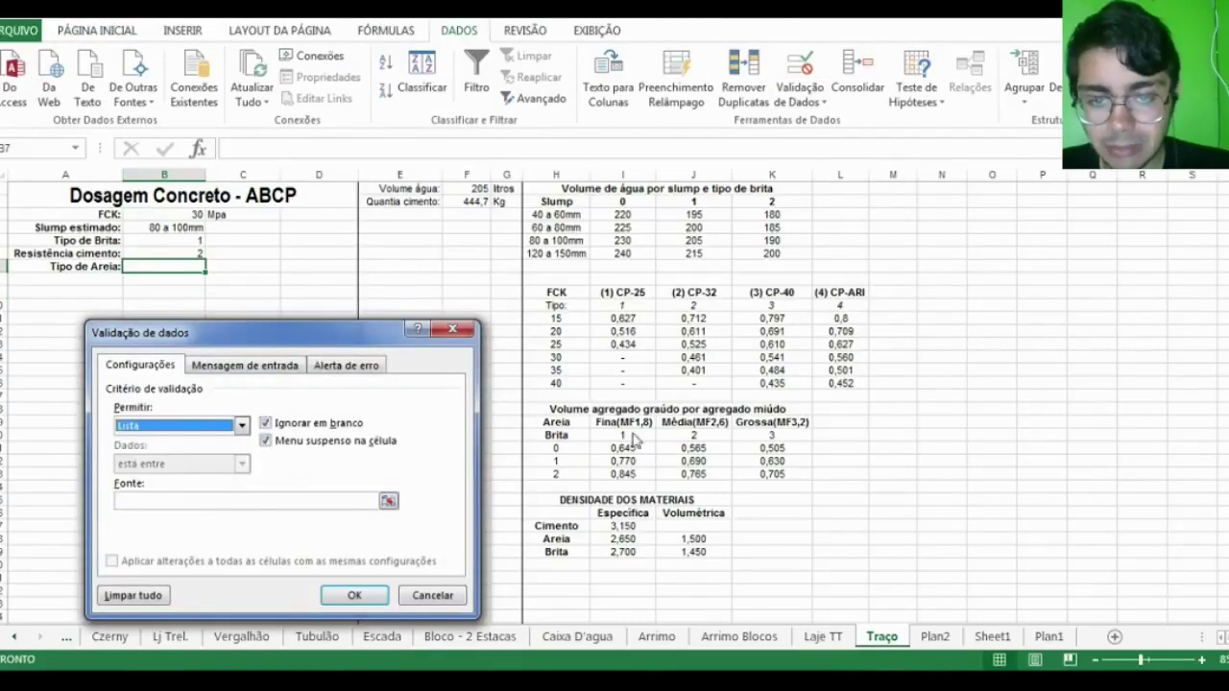
click(236, 500)
click(622, 436)
click(741, 434)
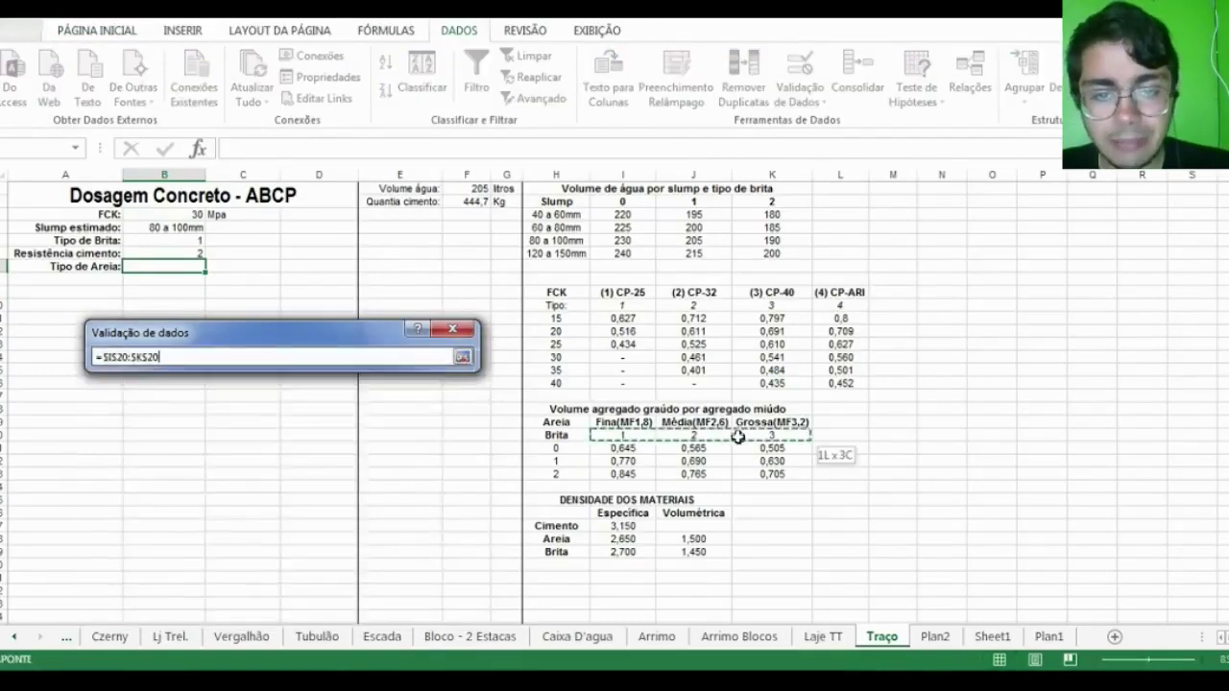
drag(622, 435, 774, 435)
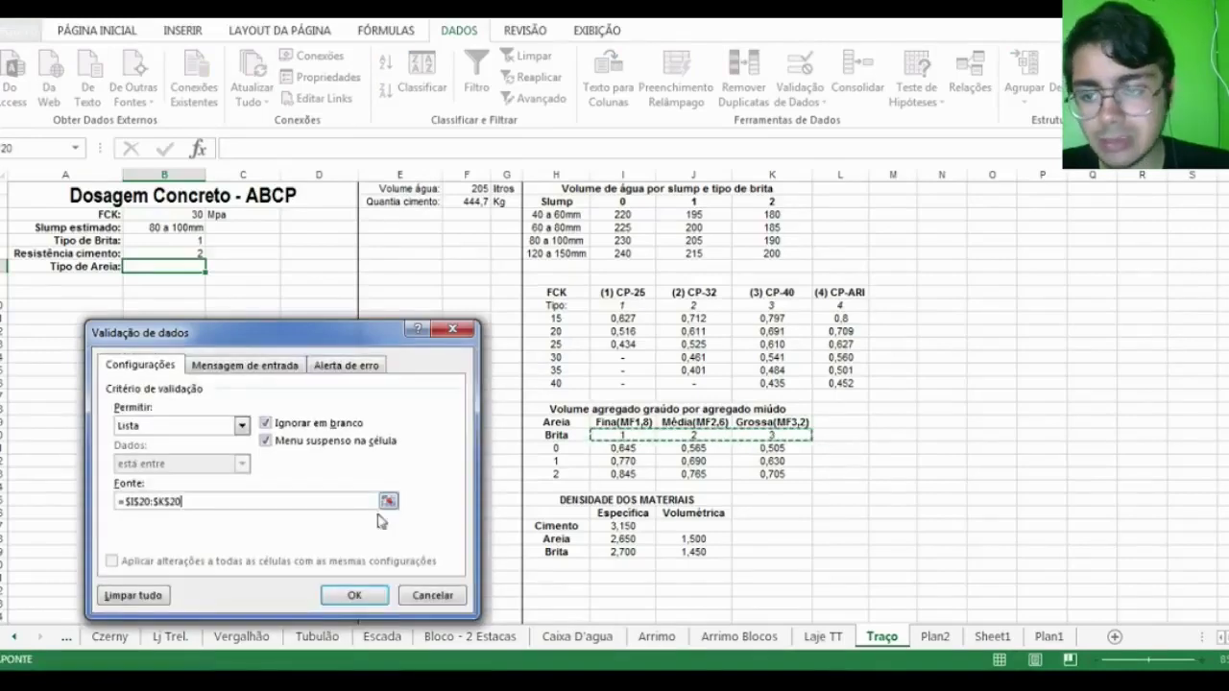
click(354, 596)
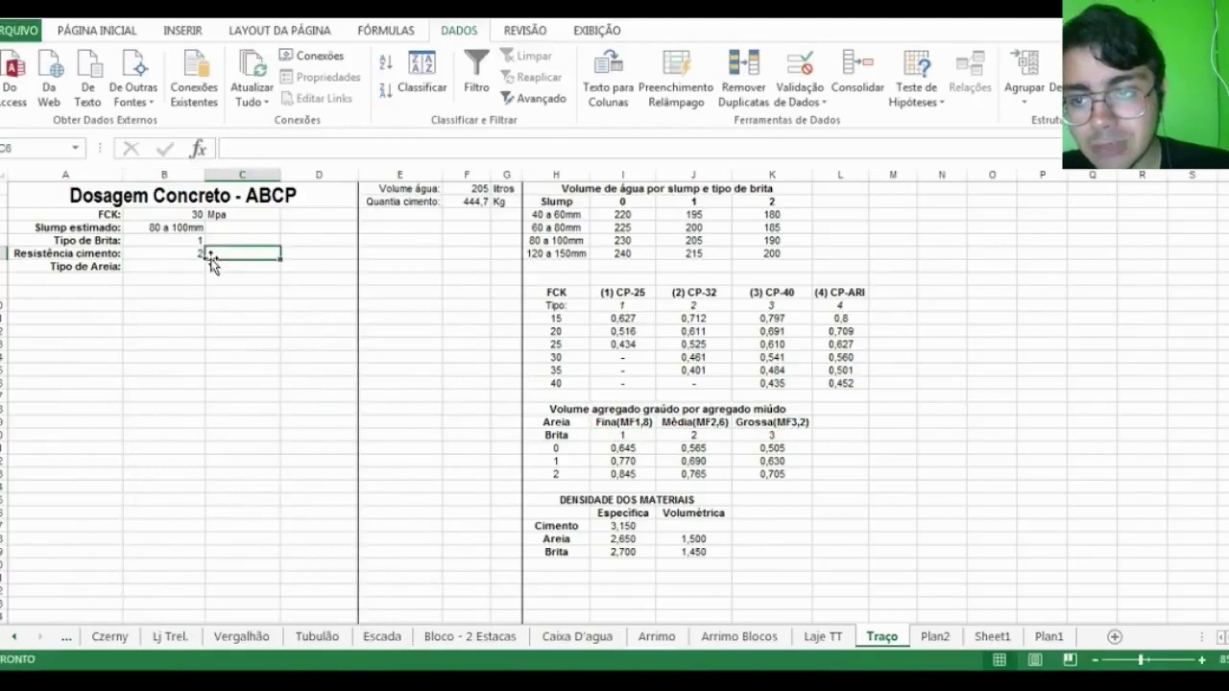
Choose sand type 3 from the dropdown in B7 and narrow column B to suit its entries
click(211, 266)
click(179, 302)
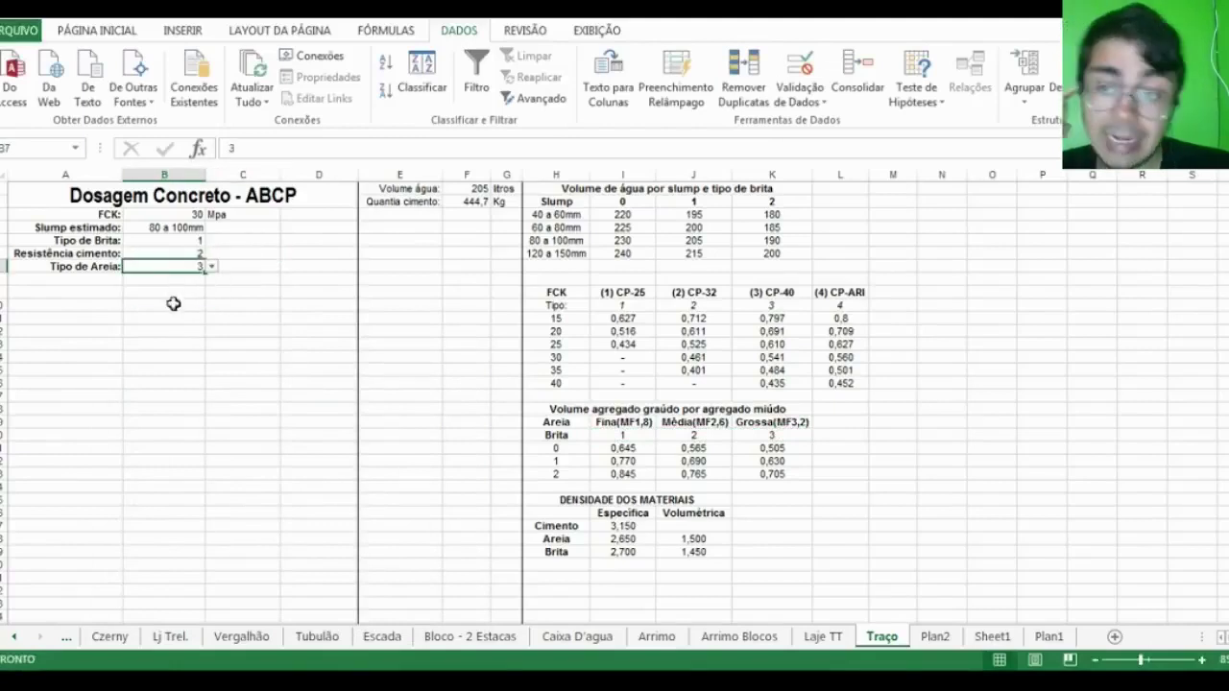
key(Down)
key(Down)
key(Down)
key(Down)
key(Down)
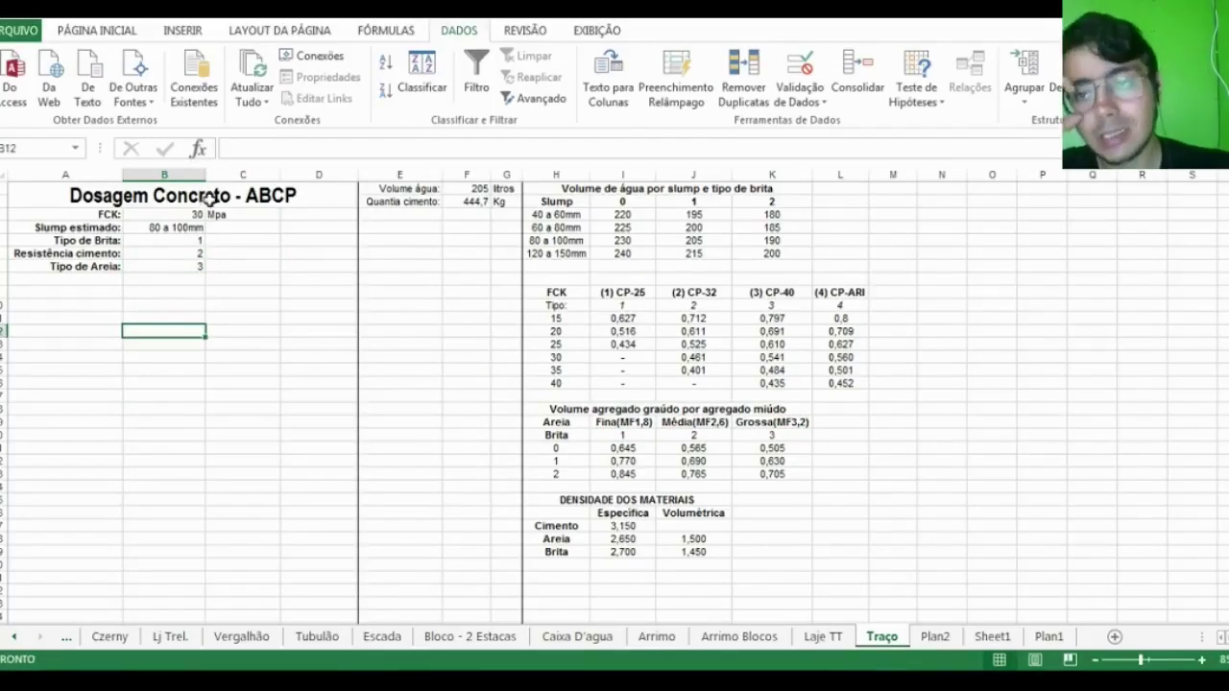
drag(206, 173, 185, 172)
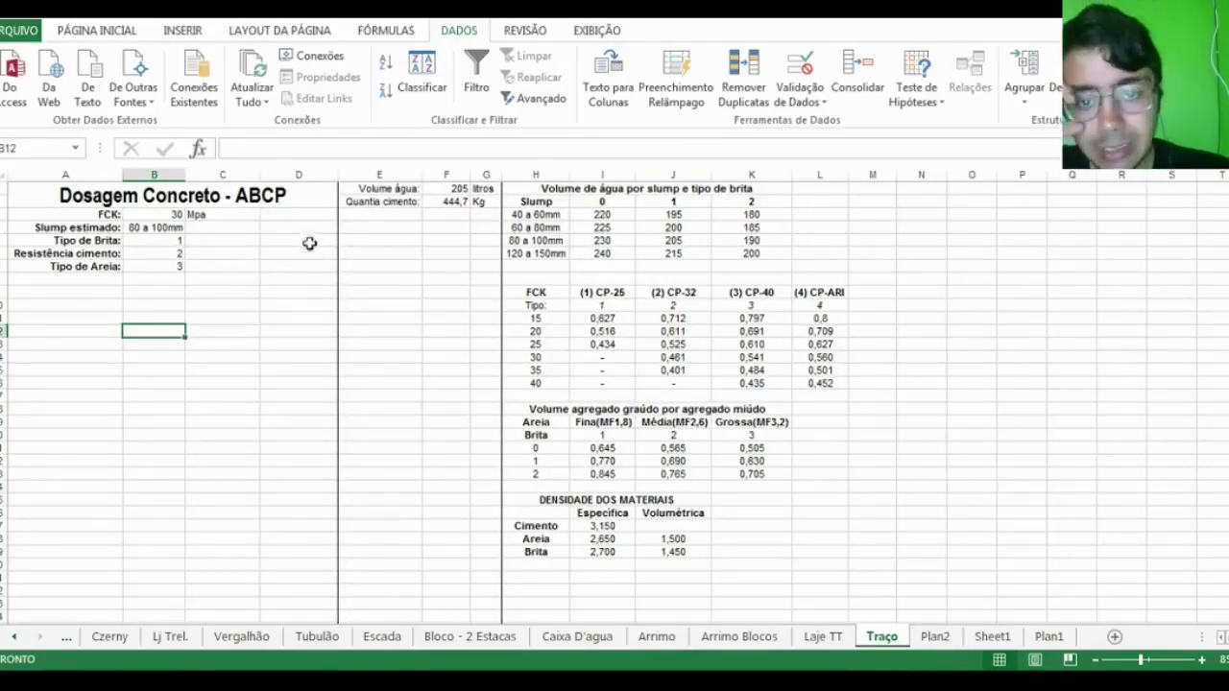
Enter the label "Volume brita:" in cell E3
click(357, 214)
text(Q)
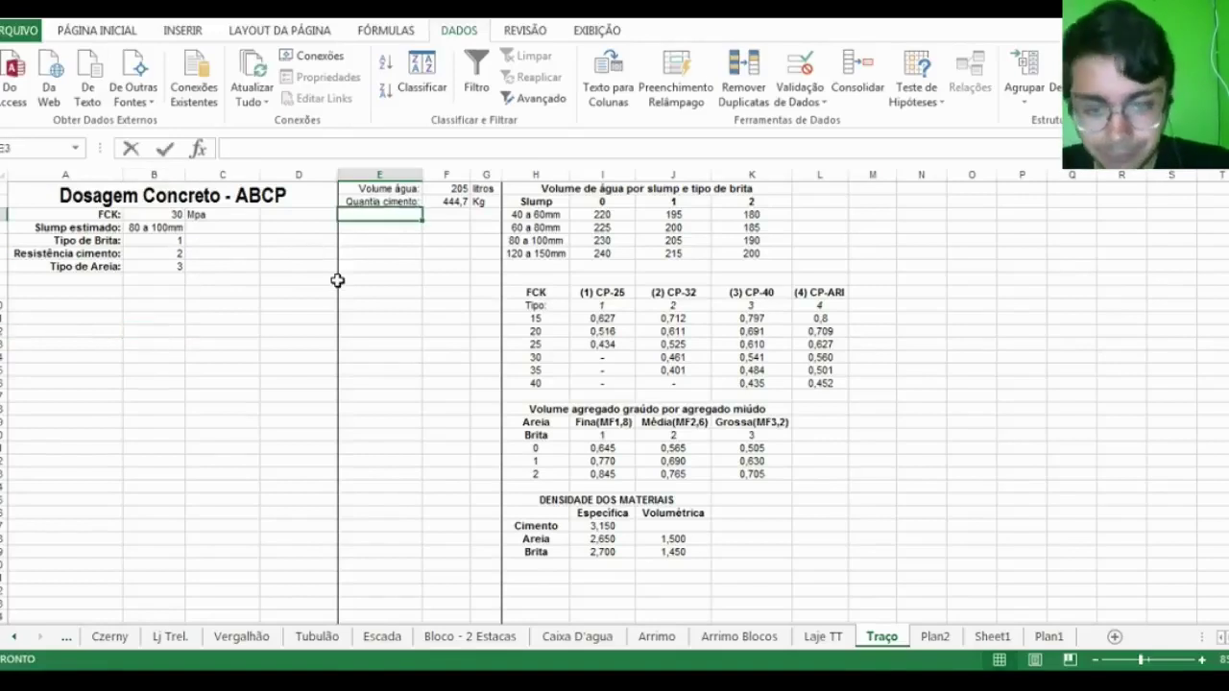
key(BackSpace)
text(Volume água:)
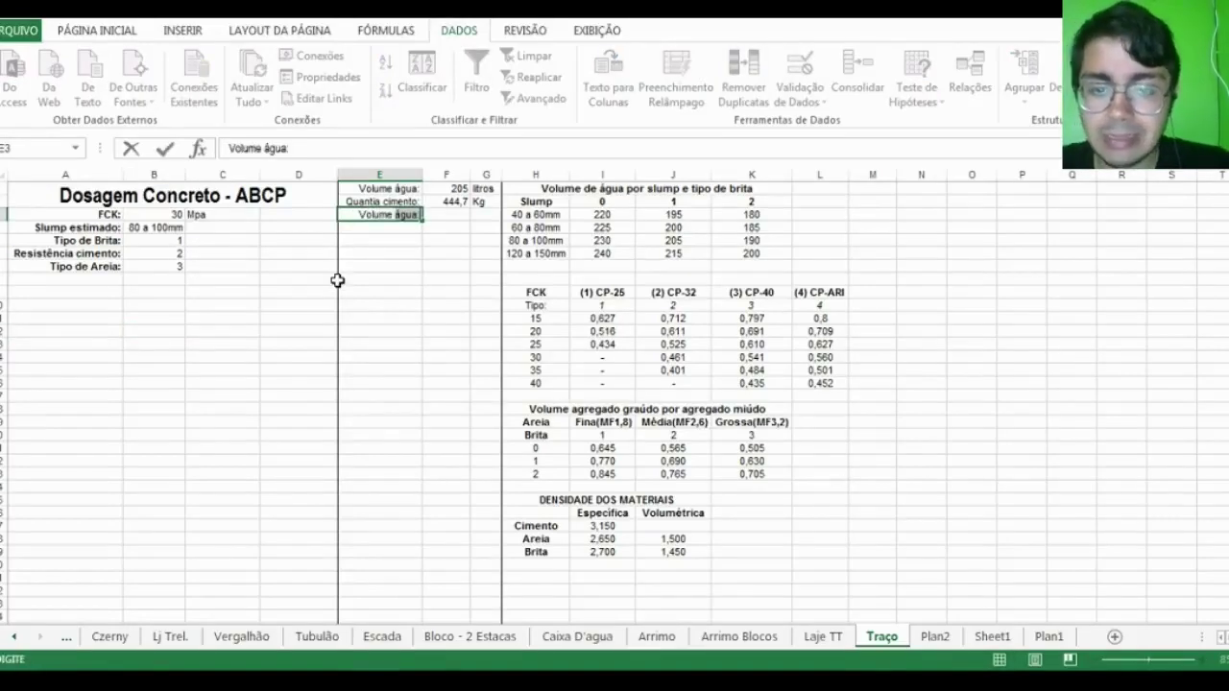
text(brita)
key(Tab)
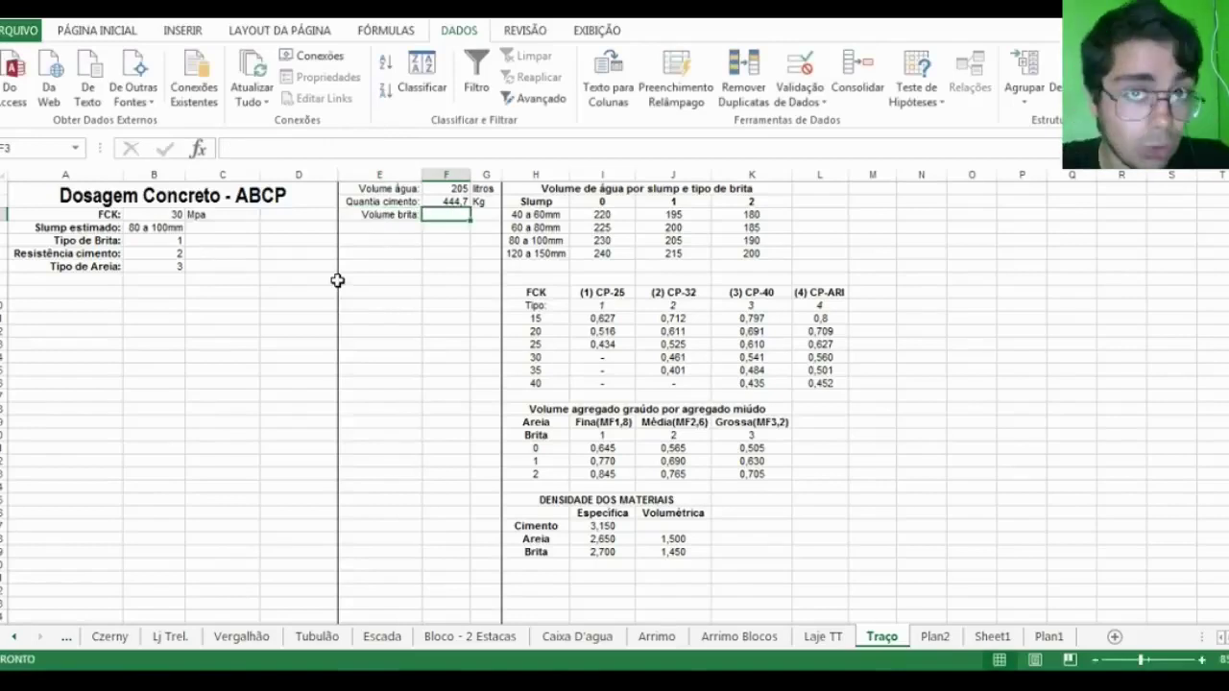
Start a PROCV formula in F3 with gravel type B5 as the lookup value and H21:K23 as the table
text(=)
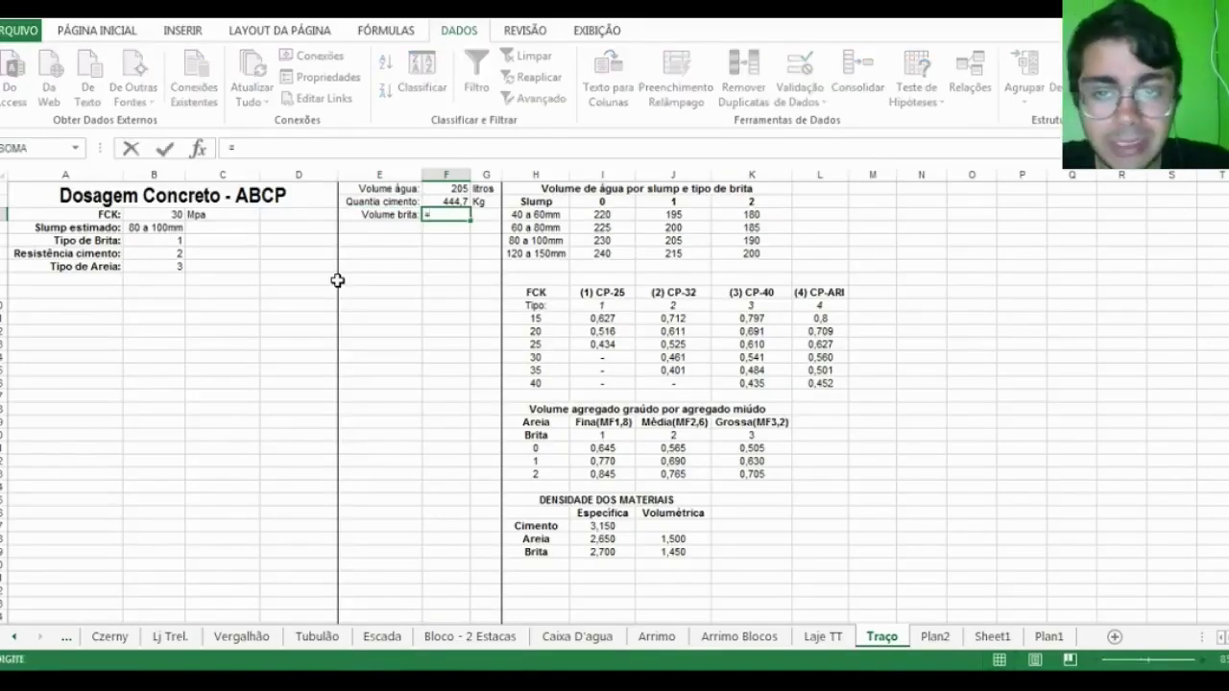
text(procv()
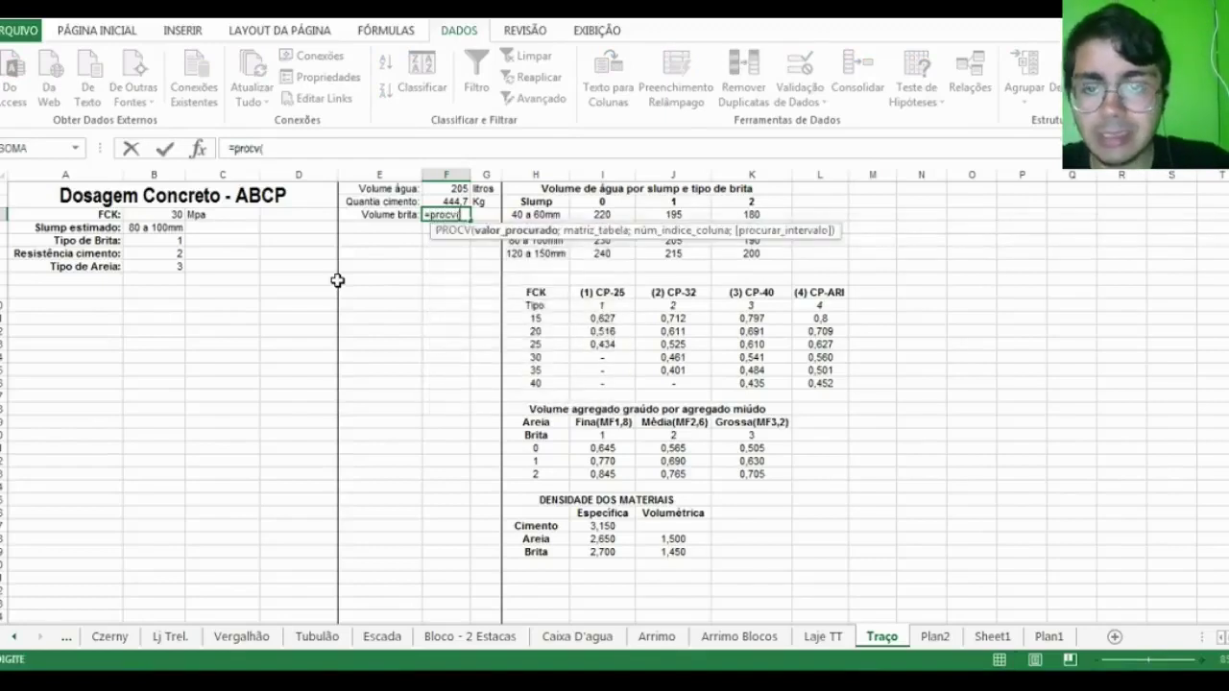
click(163, 240)
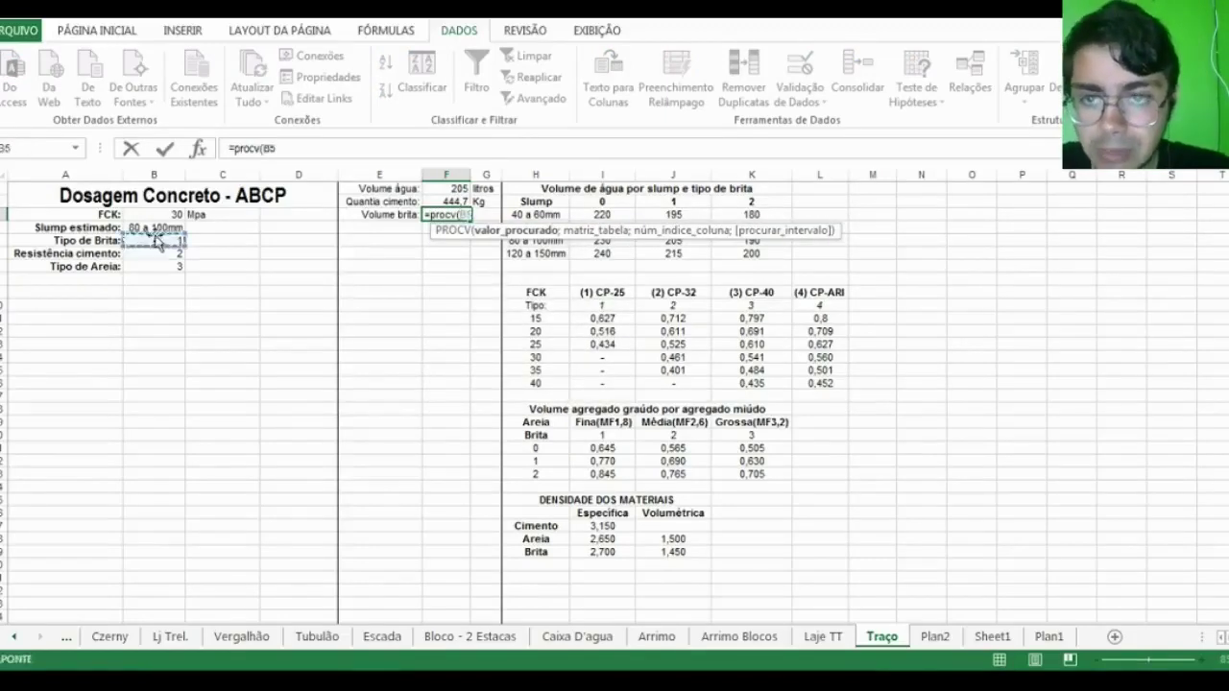
text(;)
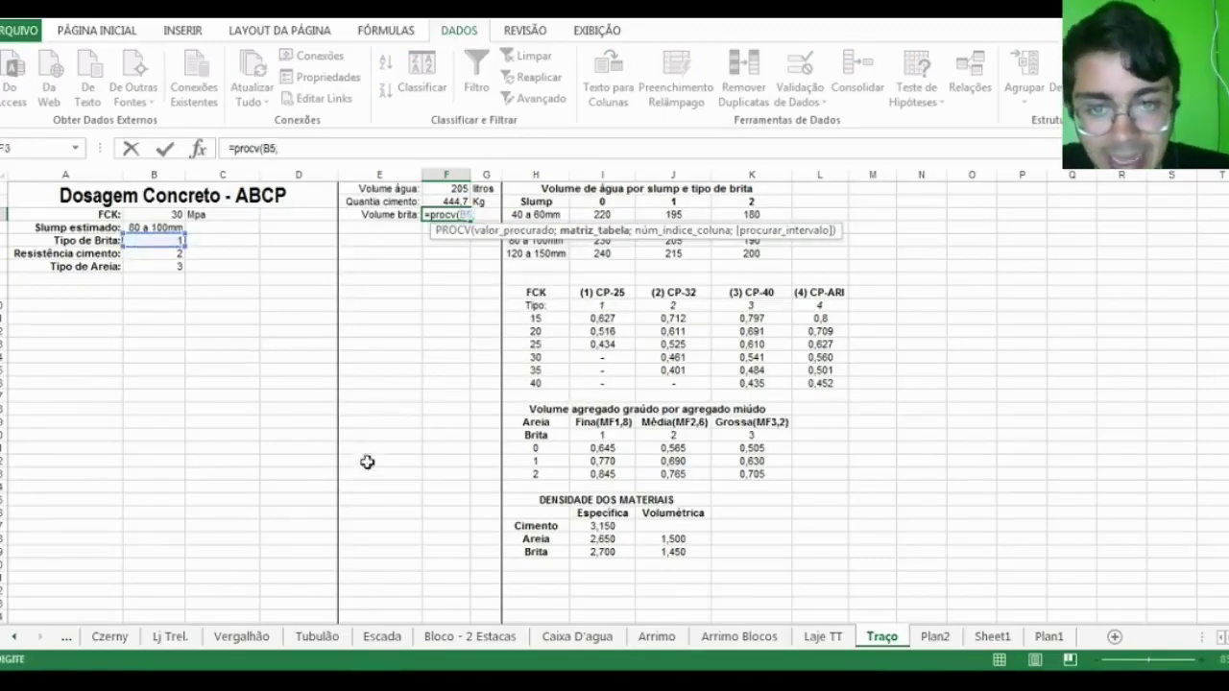
mouse_move(548, 449)
mouse_down()
mouse_move(727, 474)
mouse_move(706, 457)
mouse_move(537, 450)
mouse_up()
click(727, 474)
click(566, 461)
click(609, 403)
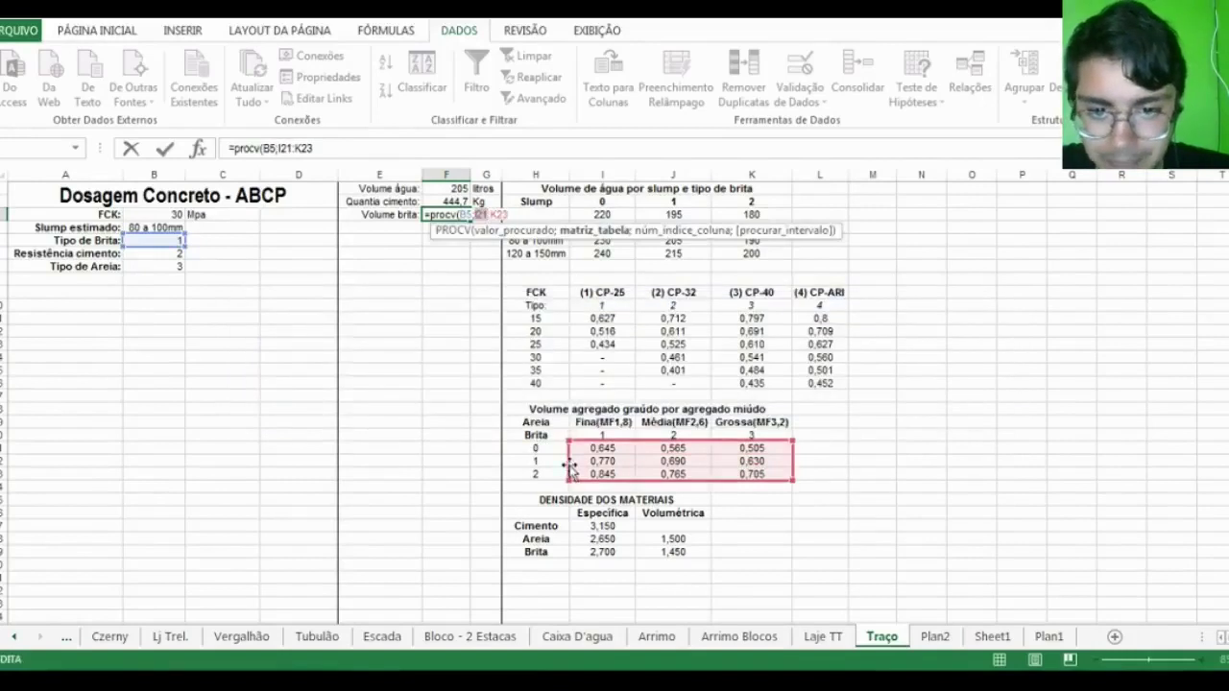
click(567, 460)
click(549, 447)
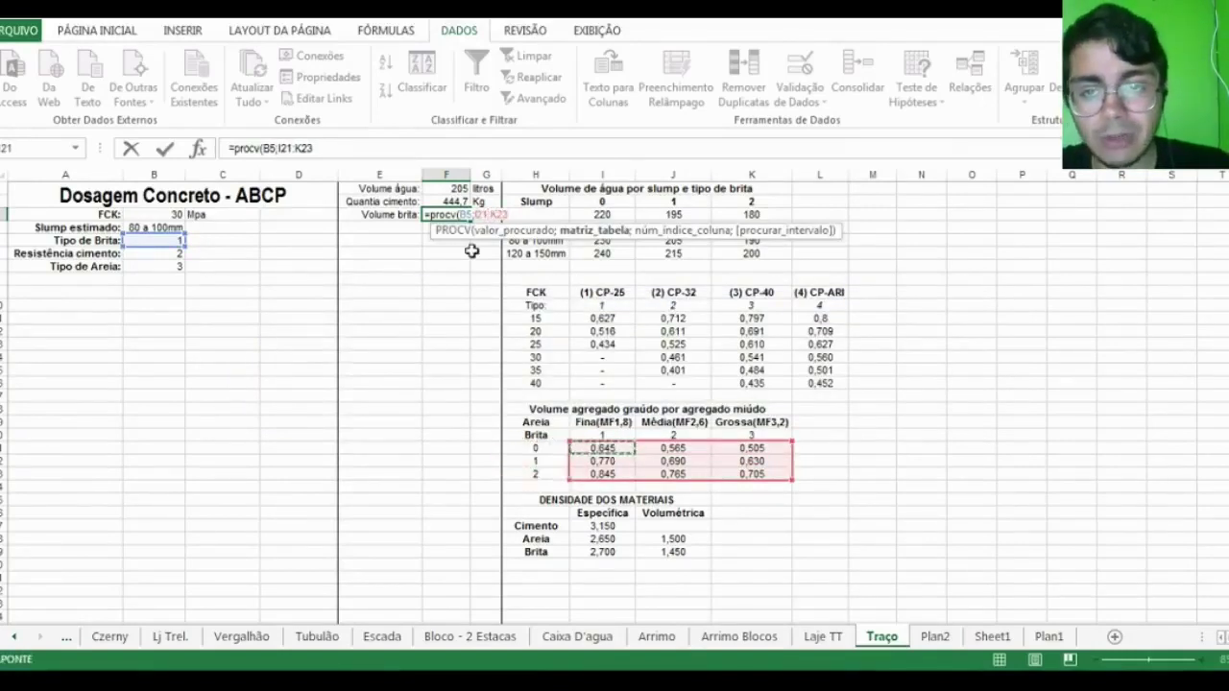
Complete the gravel volume lookup with column index B7+1 and exact match, making F3 =PROCV(B5;H21:K23;B7+1;FALSO)
text(;)
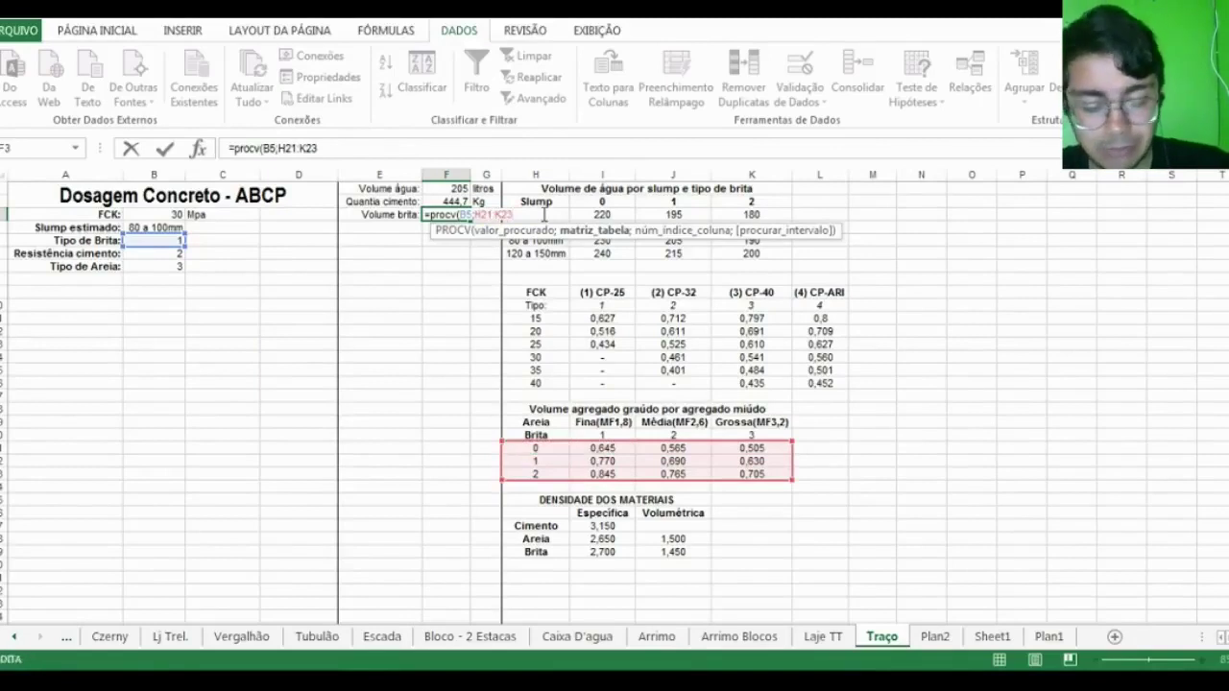
click(153, 266)
text(+1)
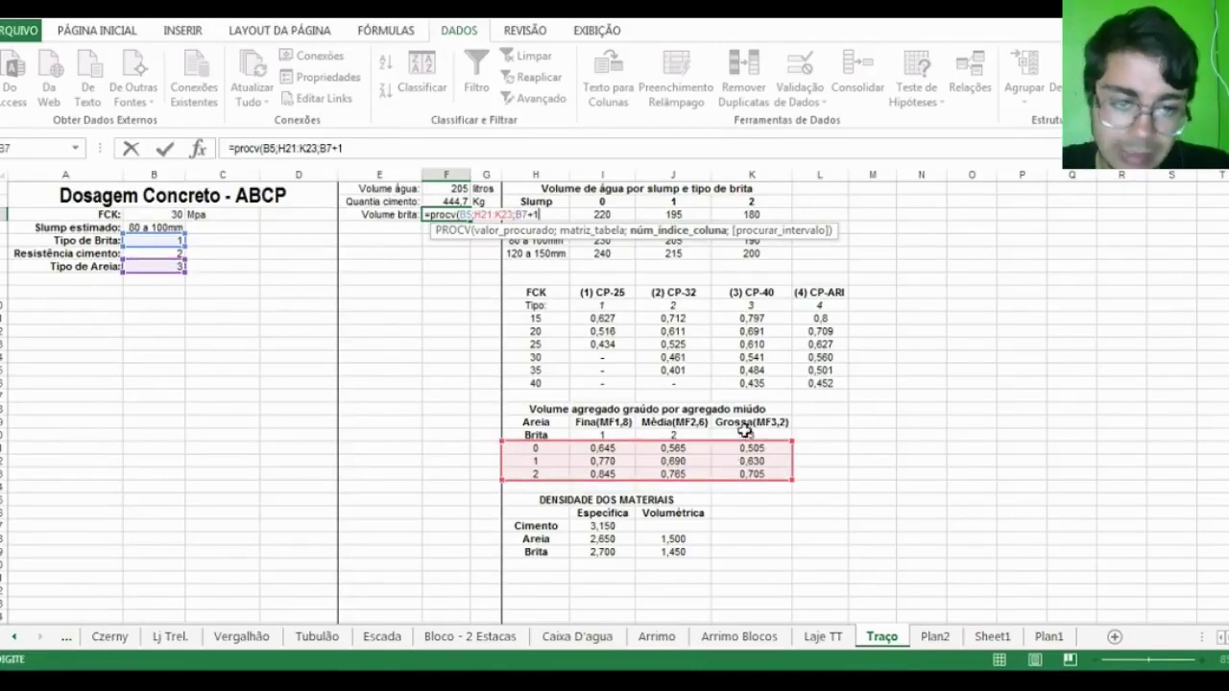
text(;)
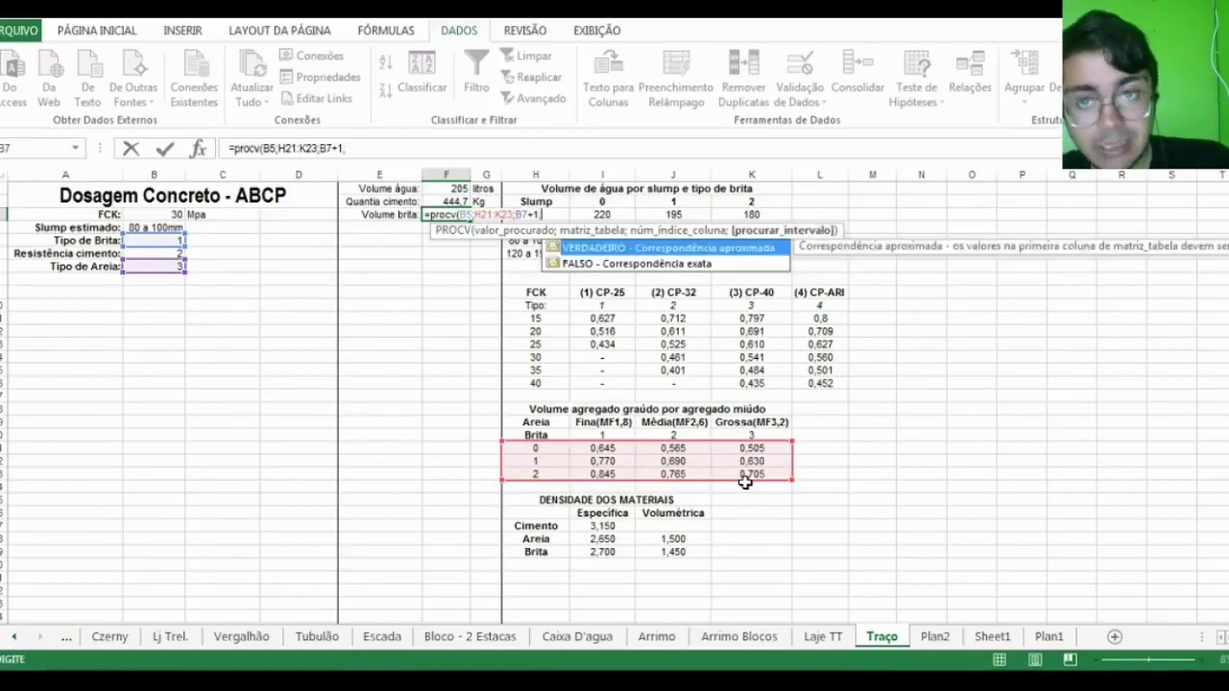
text(falso))
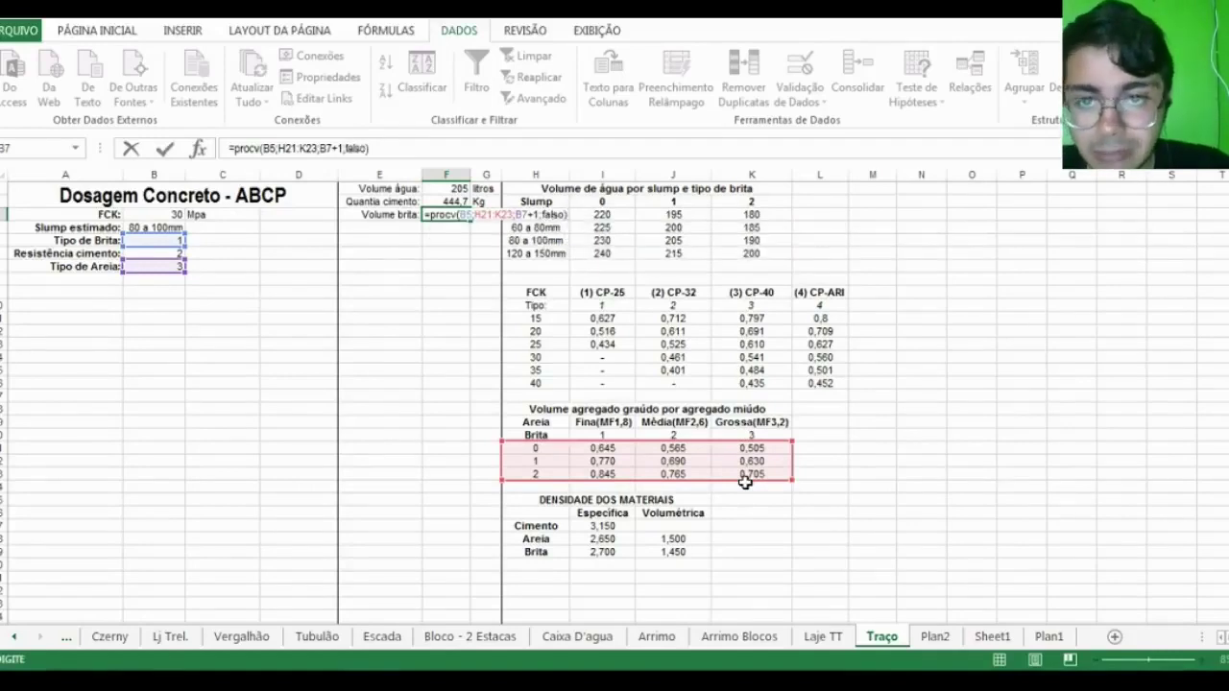
key(Return)
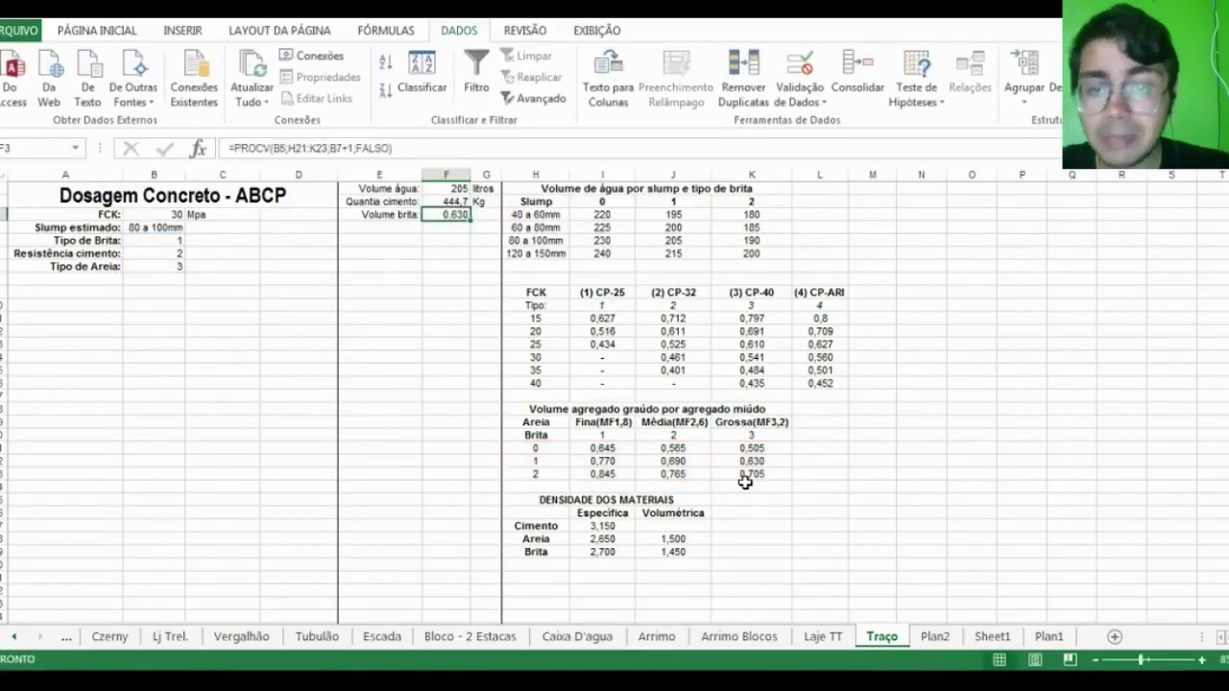
Enter the unit "m3" in G3 for the gravel volume
key(Right)
text(m3)
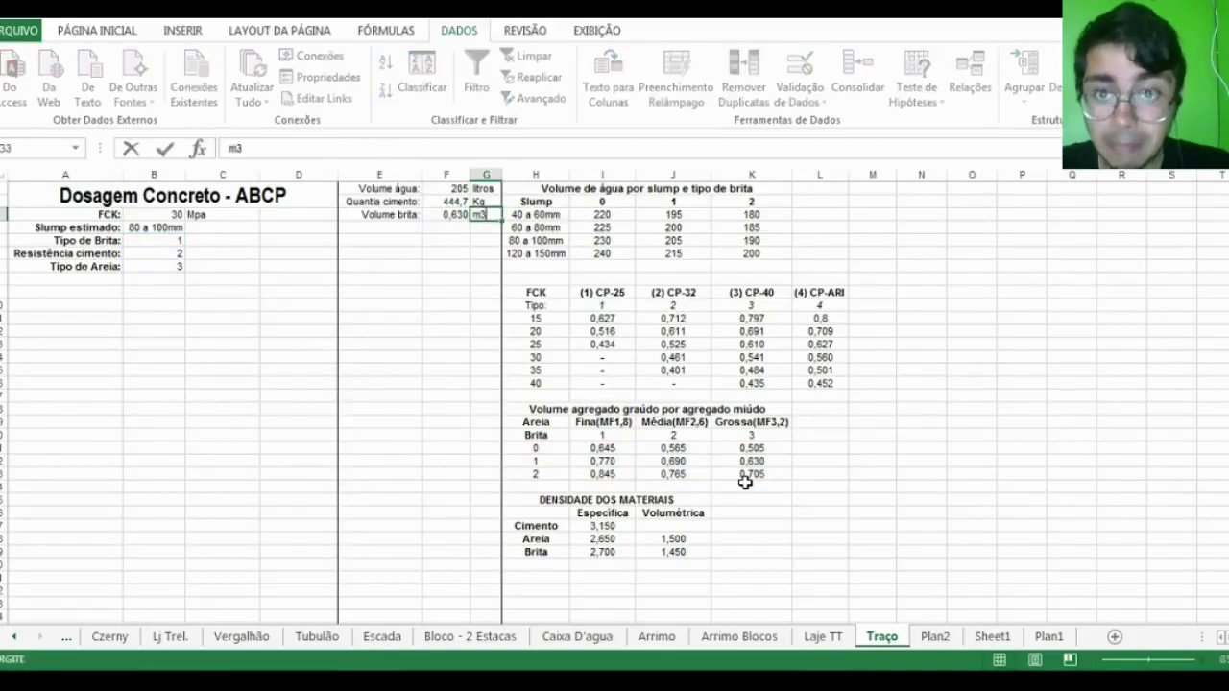
key(Return)
Enter the label "Volume areia:" in cell E4
key(Left)
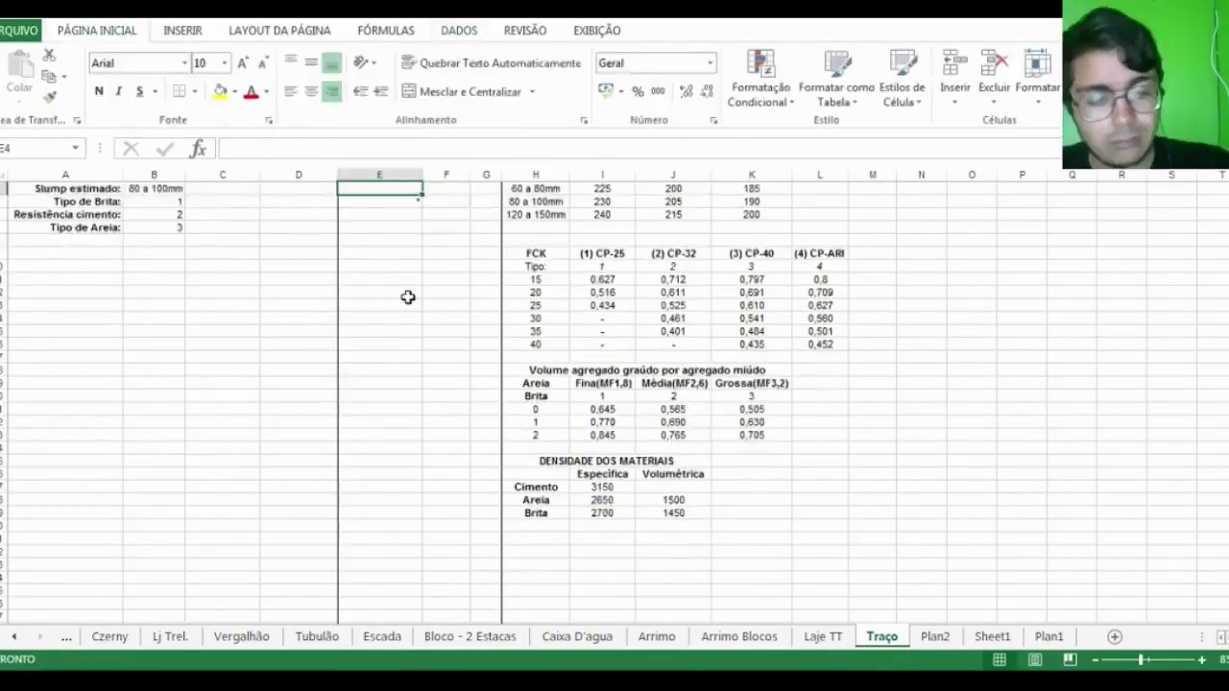
scroll(407, 297, up, 1)
text(V)
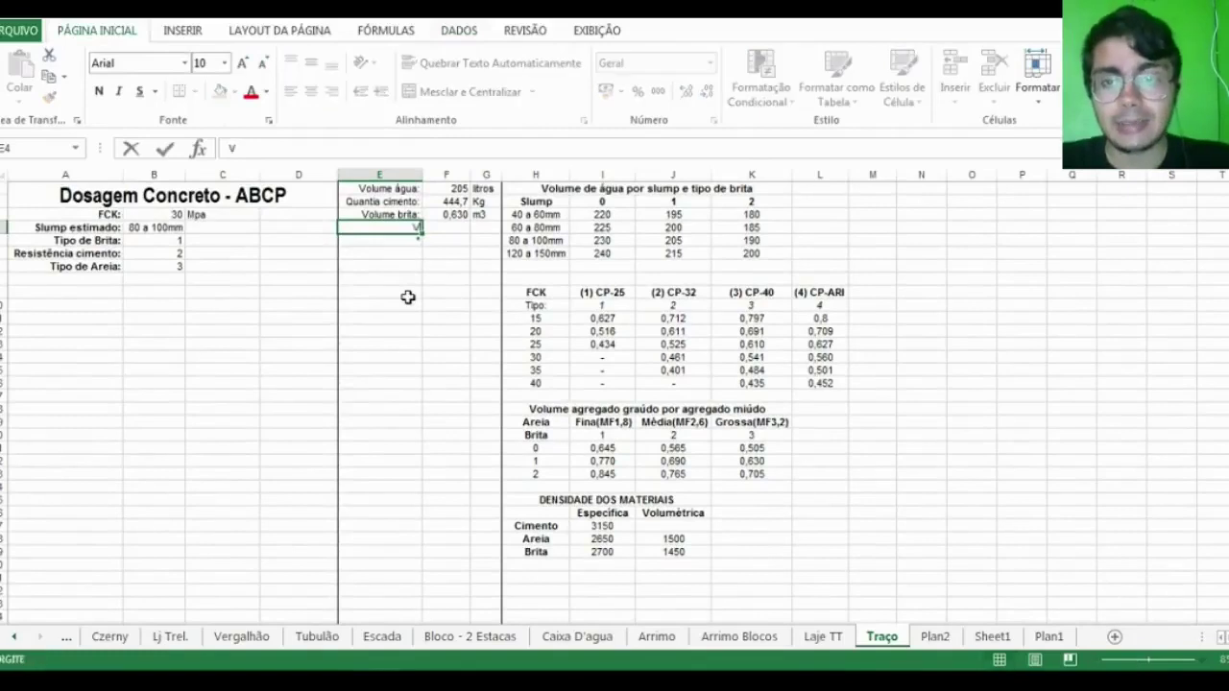
text(olume areia:)
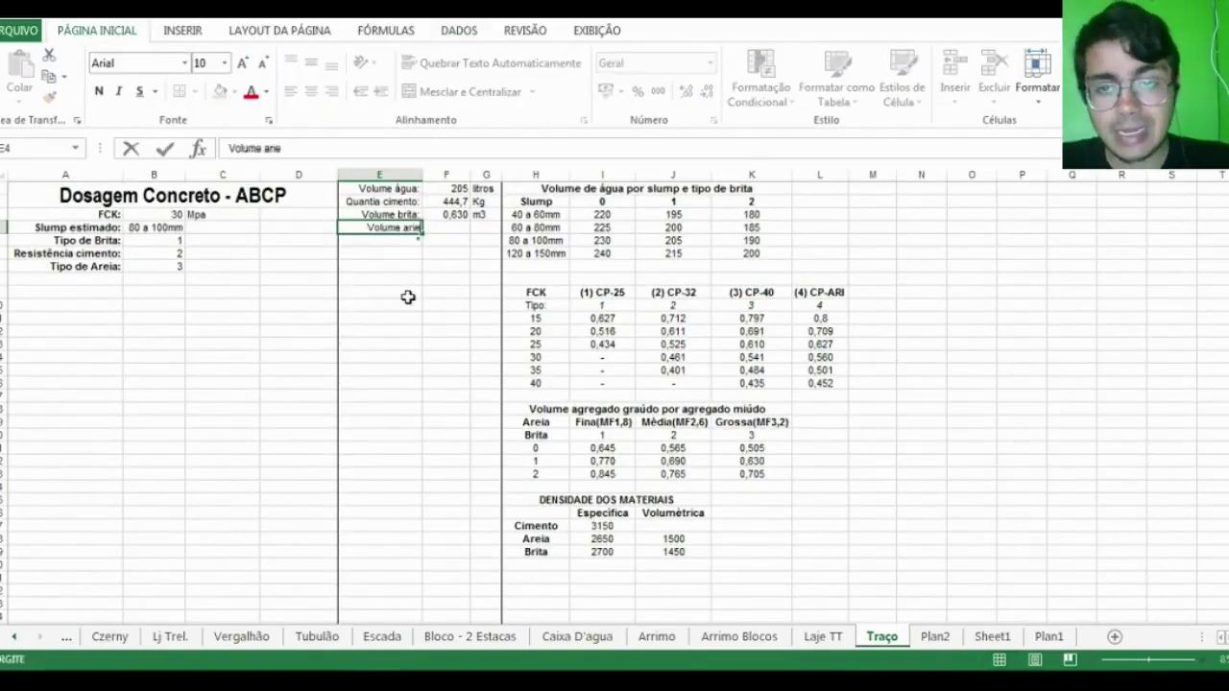
key(ctrl+Return)
Start the sand volume formula in F4 with the water and cement volume terms, =(1-(F1/1000+F2/I27
key(Right)
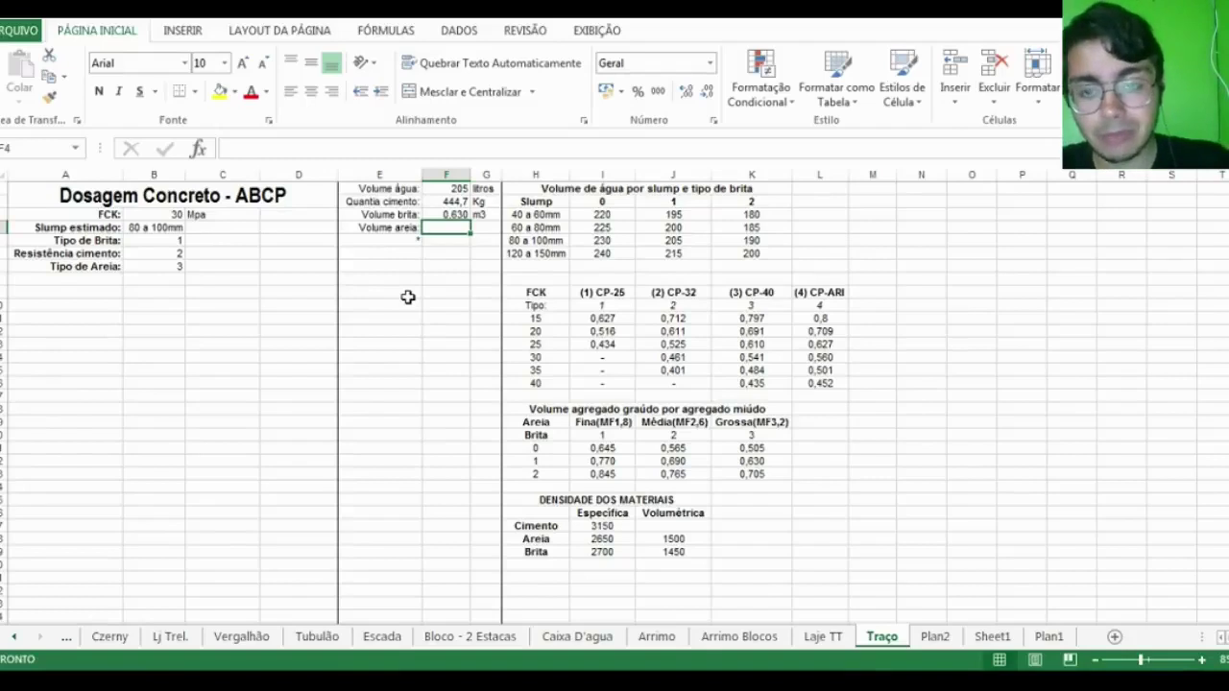
text(=(1)
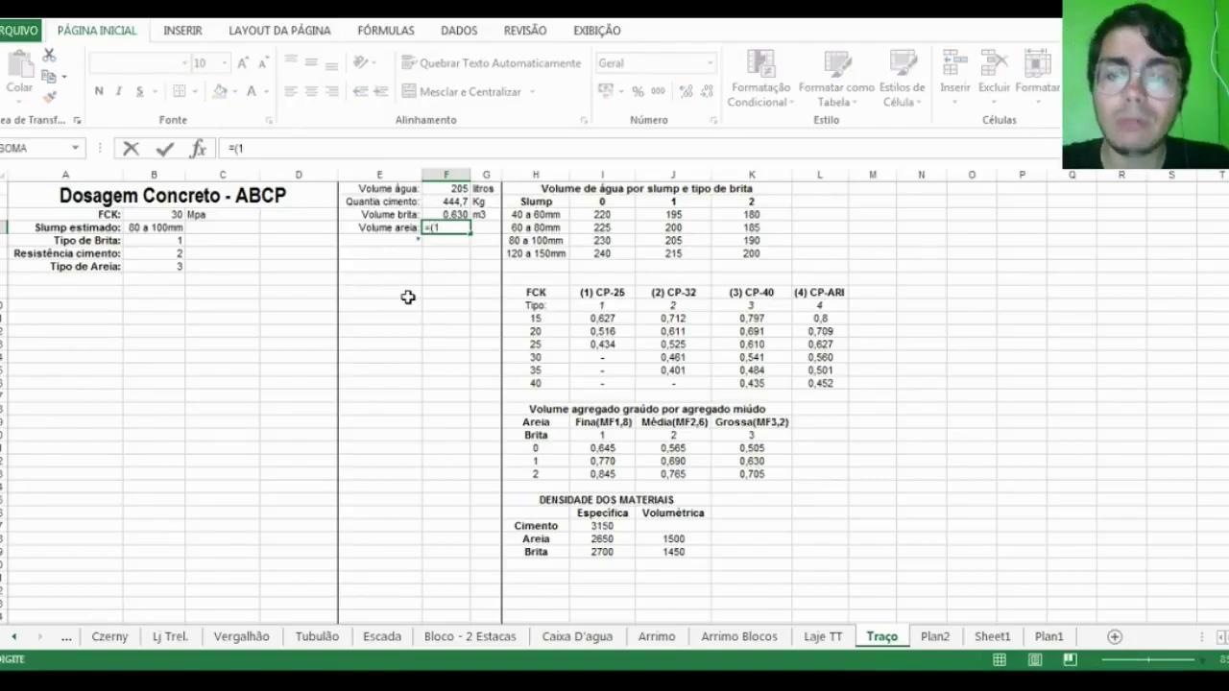
text(-()
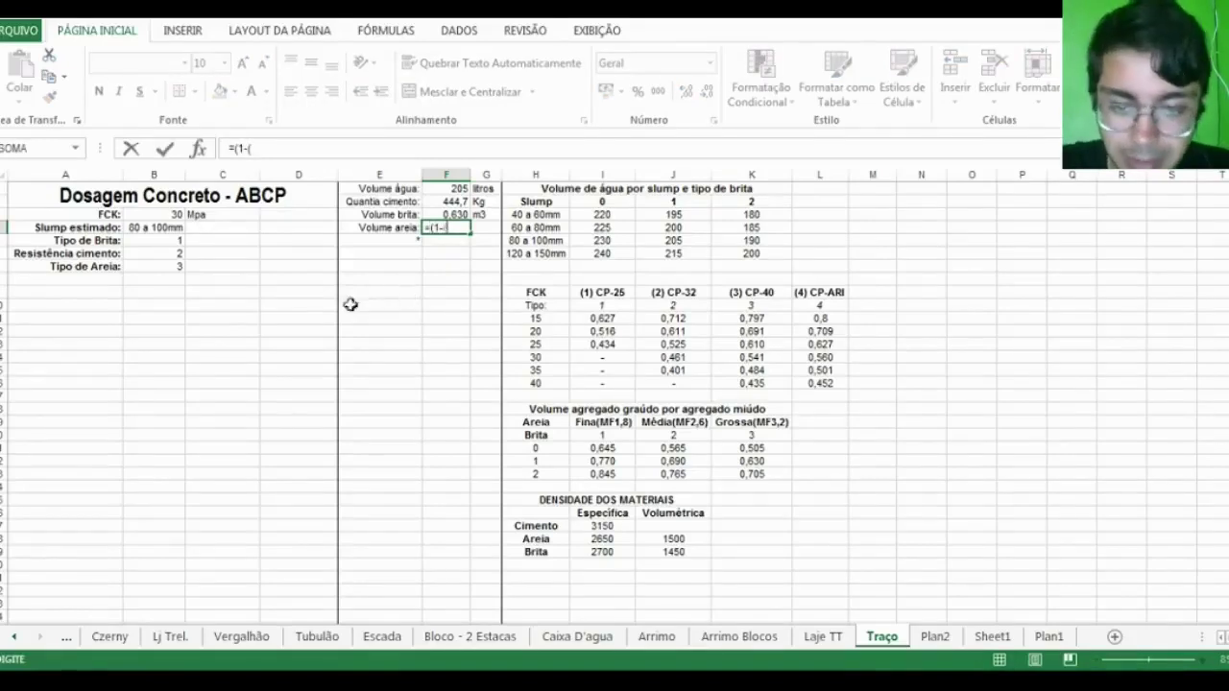
click(453, 190)
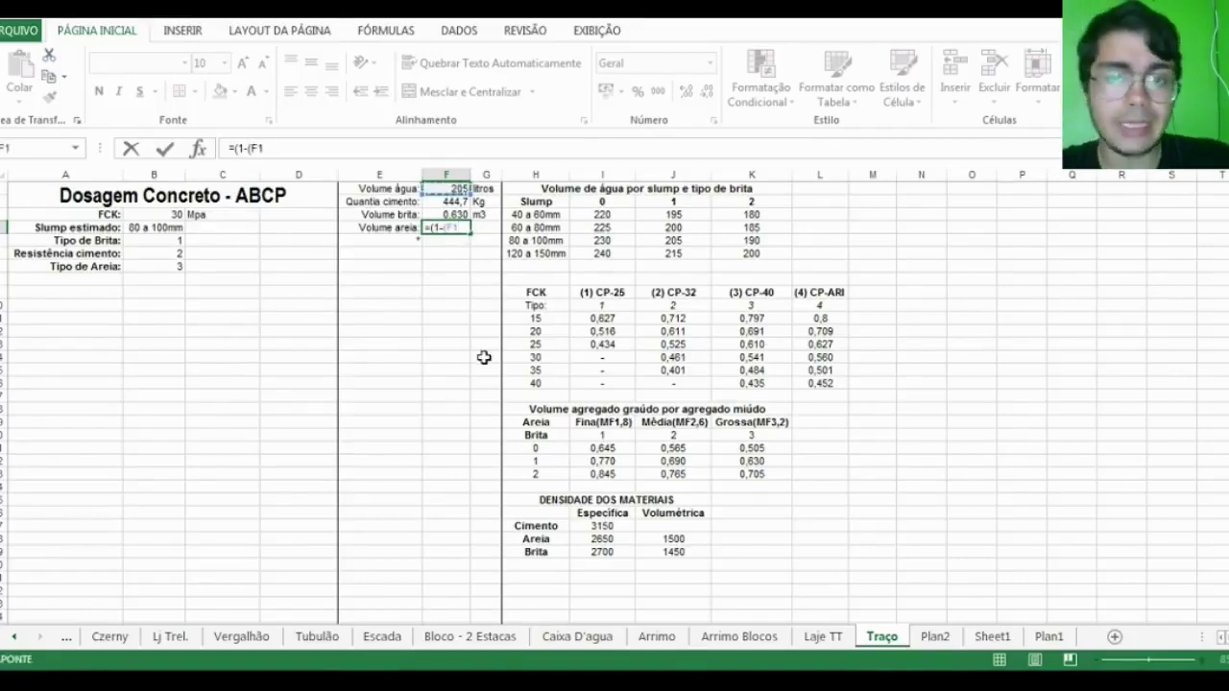
text(/1000)
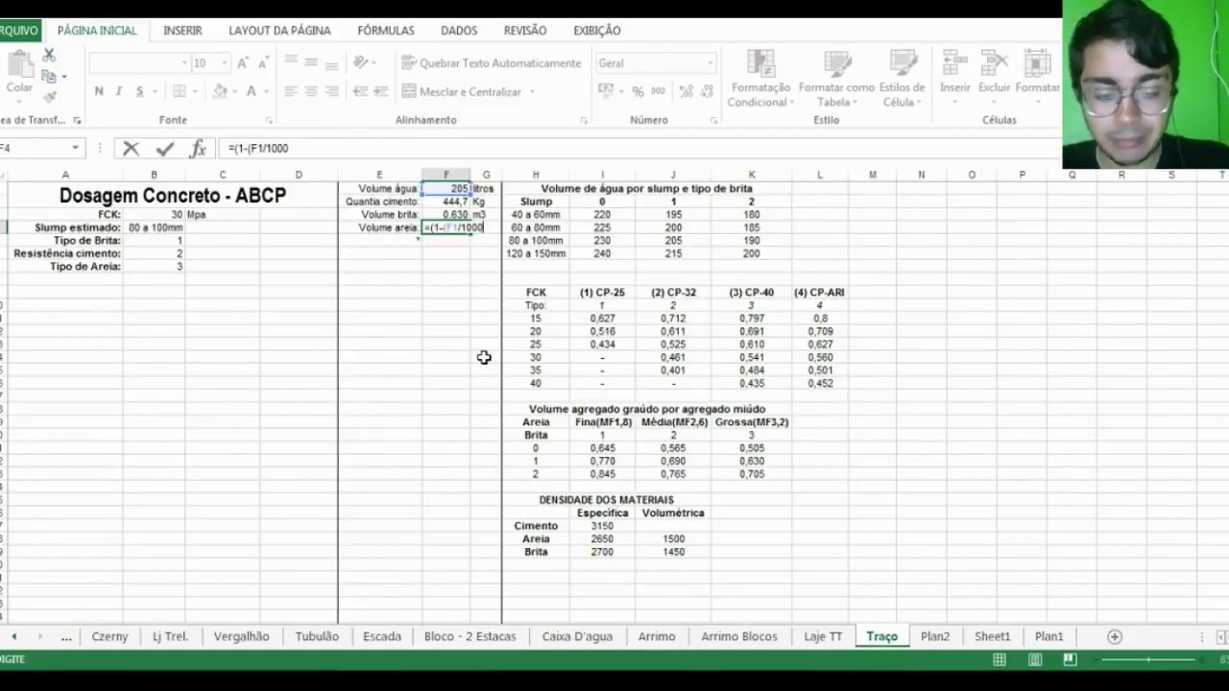
text(+)
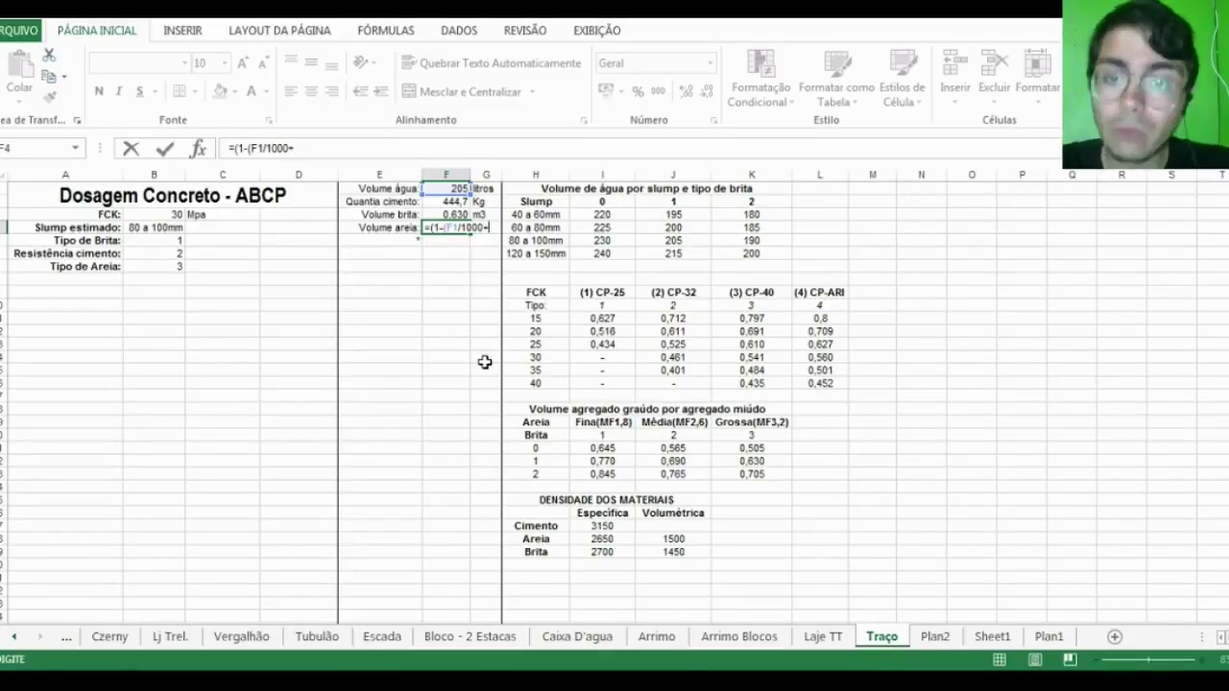
click(440, 205)
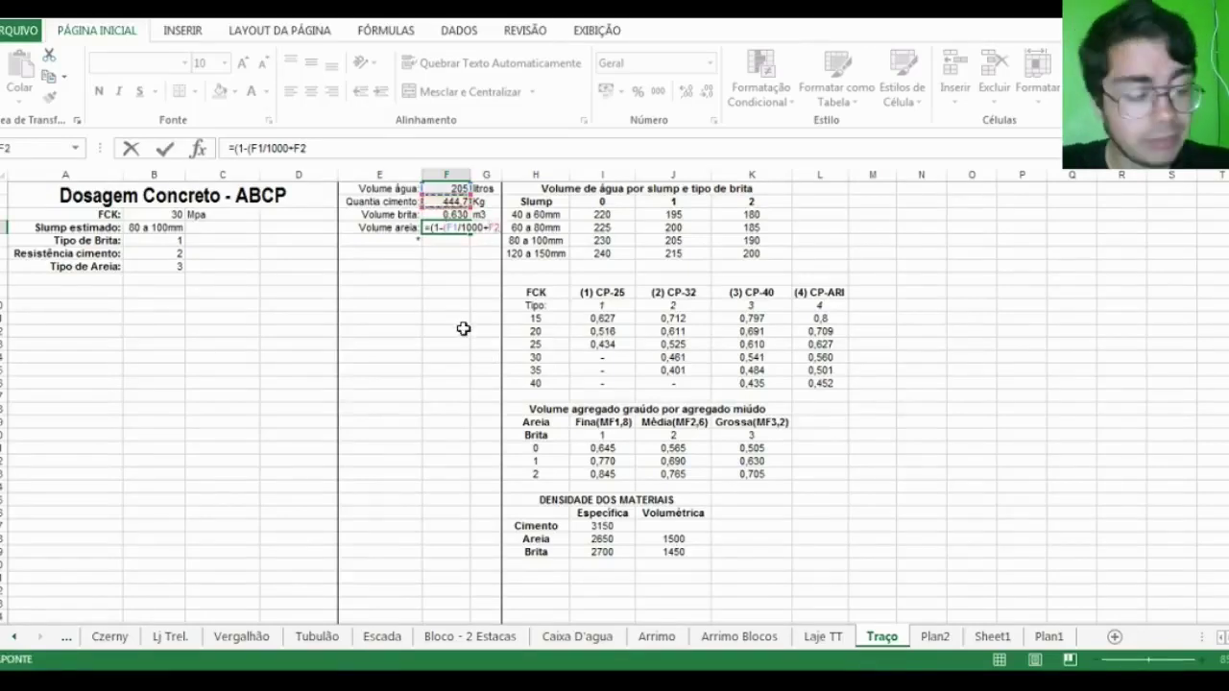
text(/)
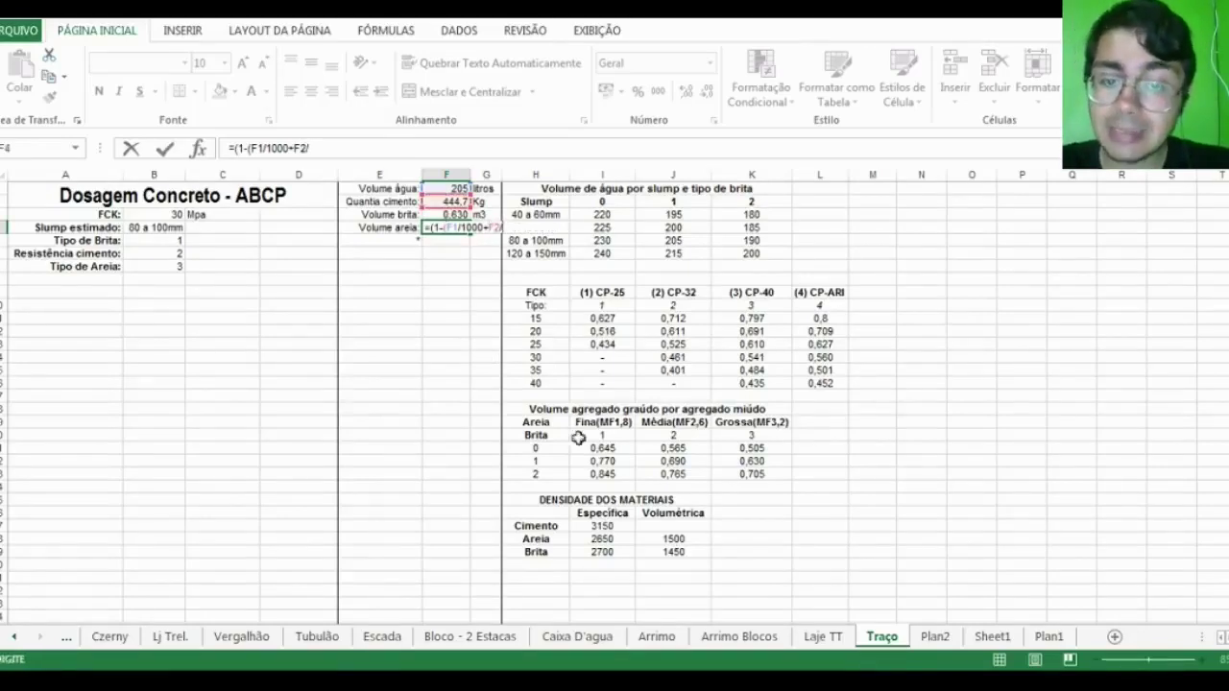
click(600, 525)
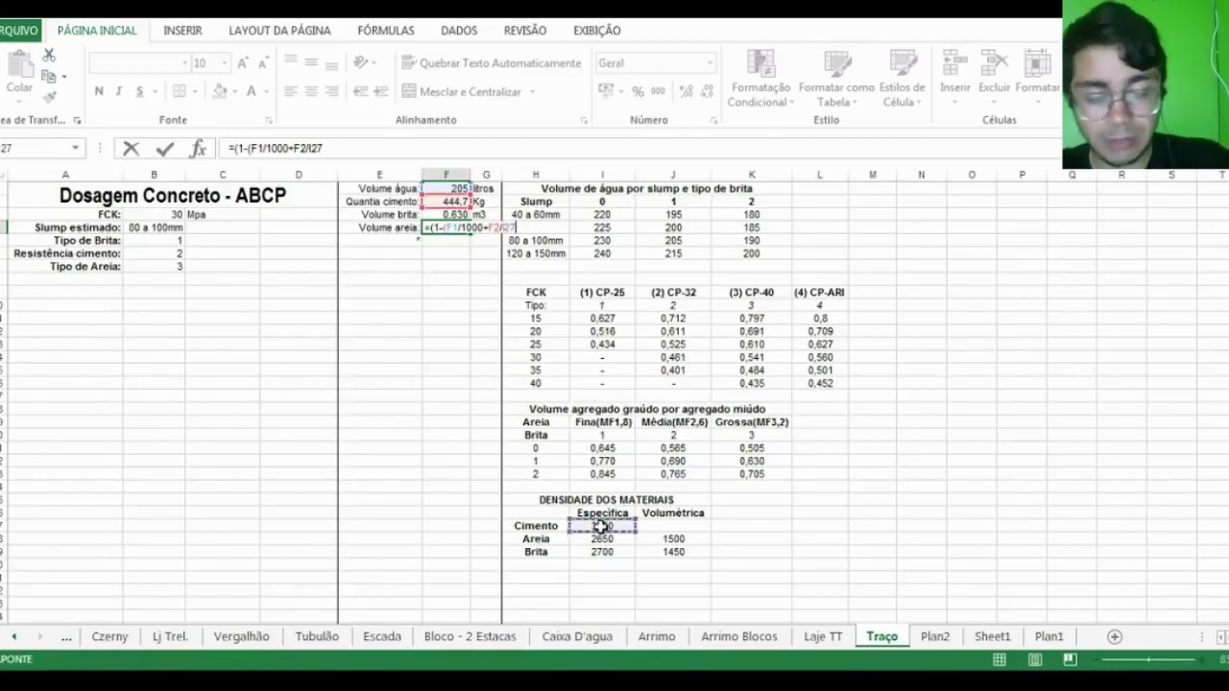
Add the gravel term F3*J29/I29 to the F4 formula and close both parentheses
text(+)
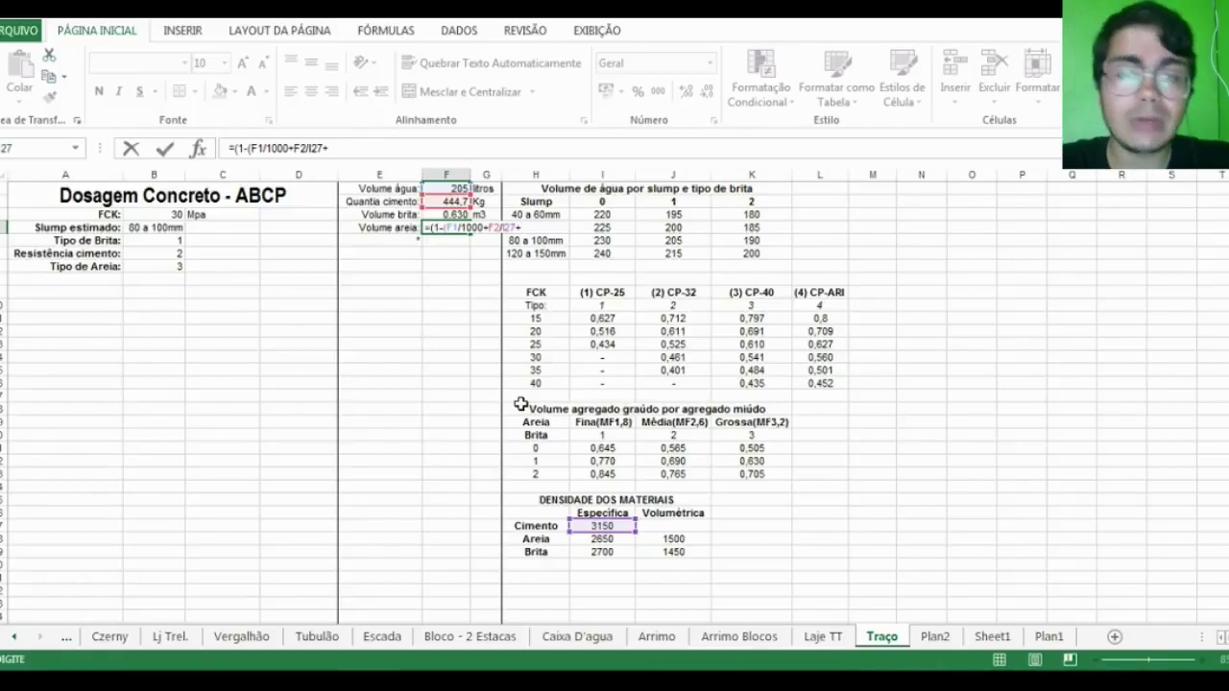
click(455, 214)
text(*)
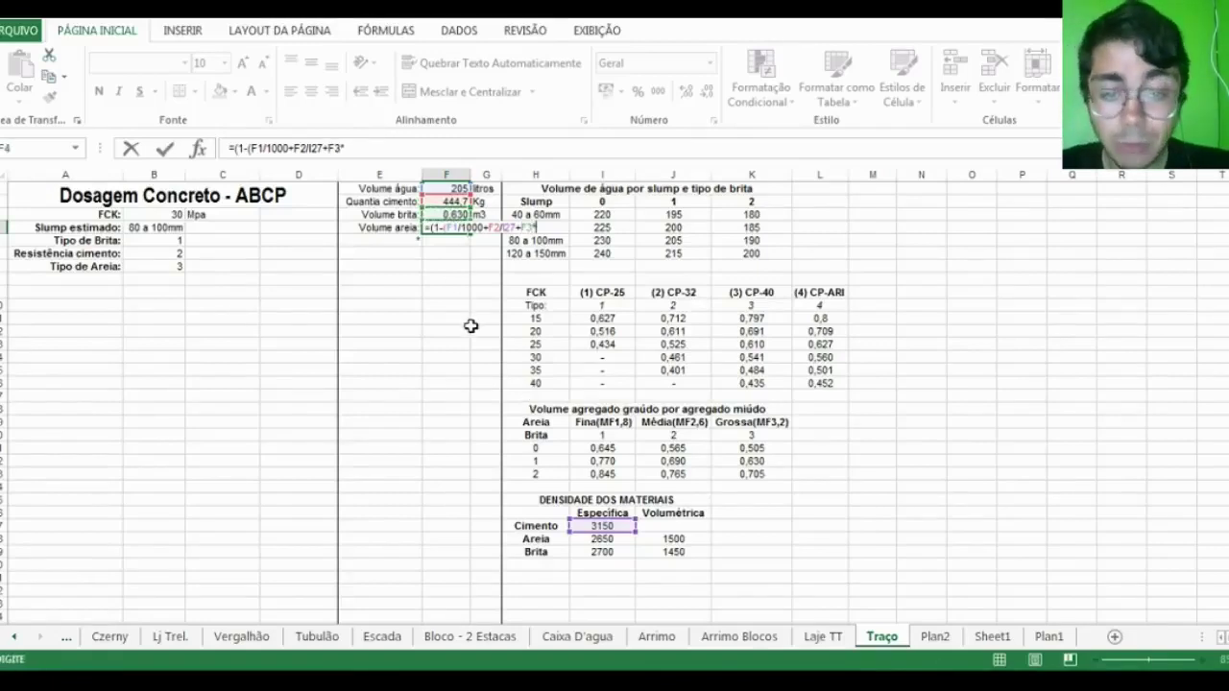
click(682, 557)
text(/)
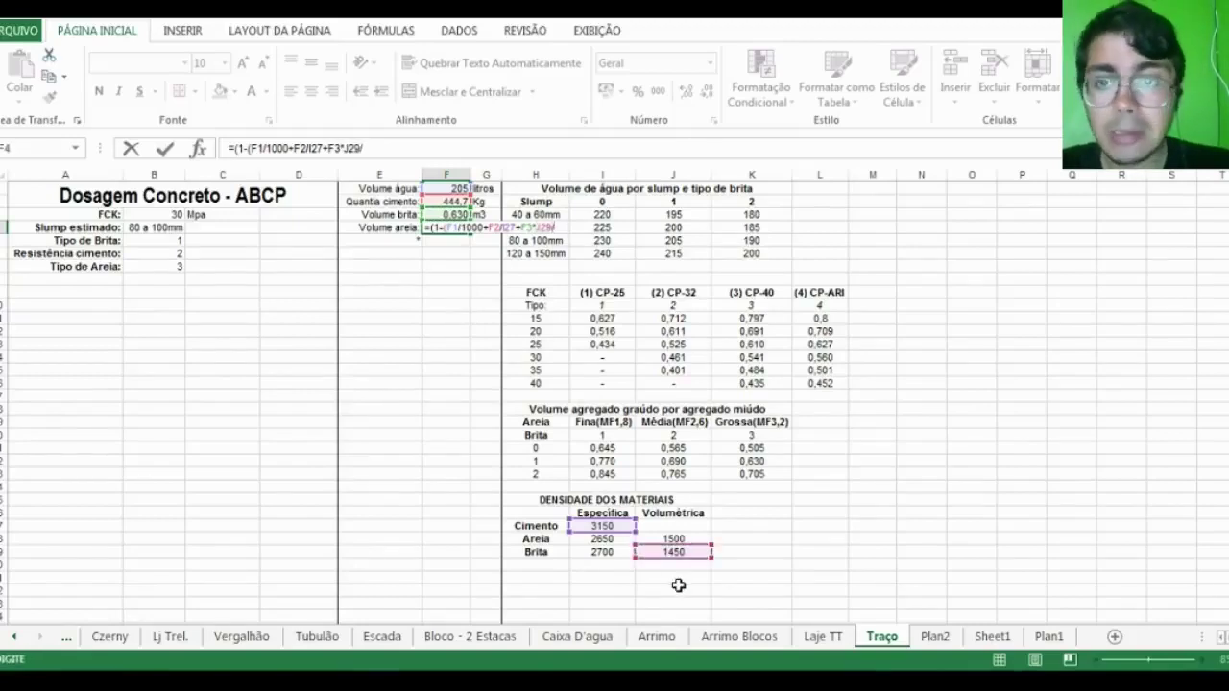
click(602, 551)
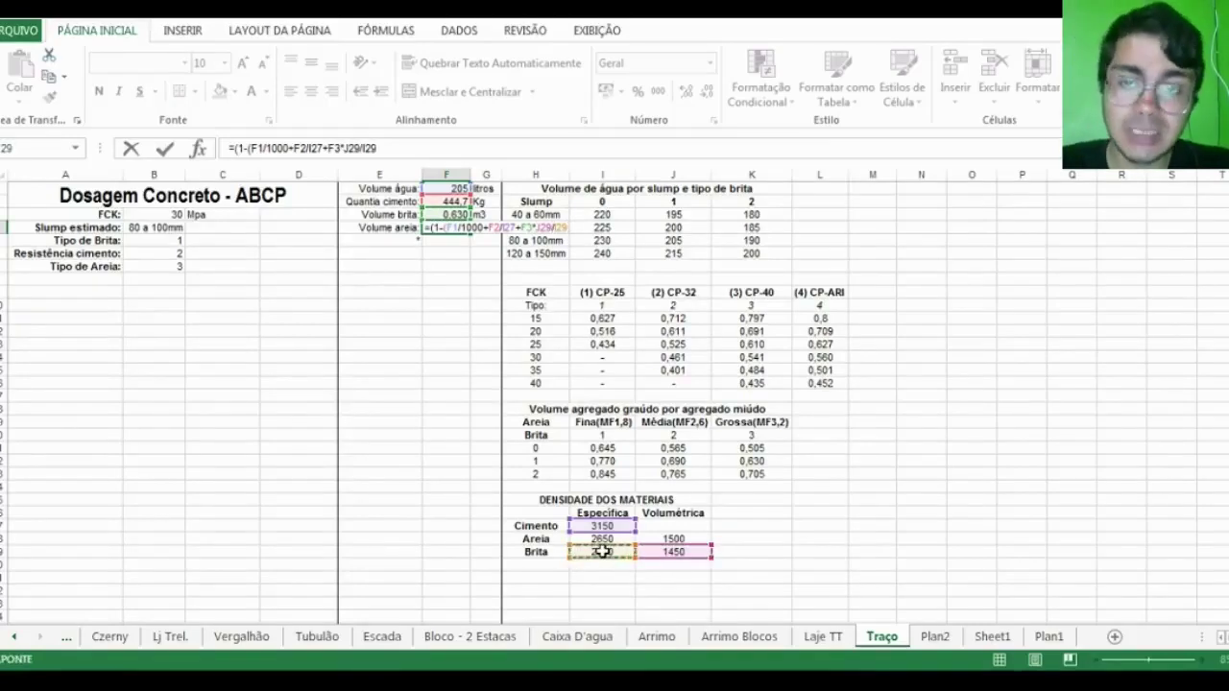
text())
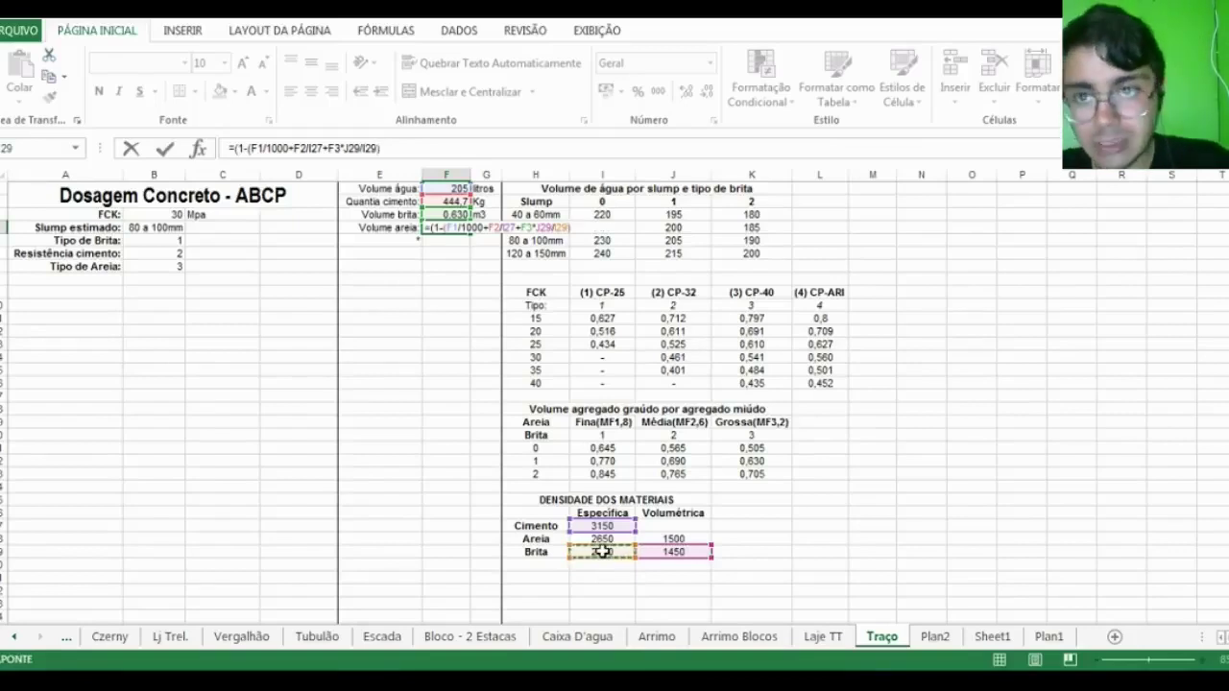
text())
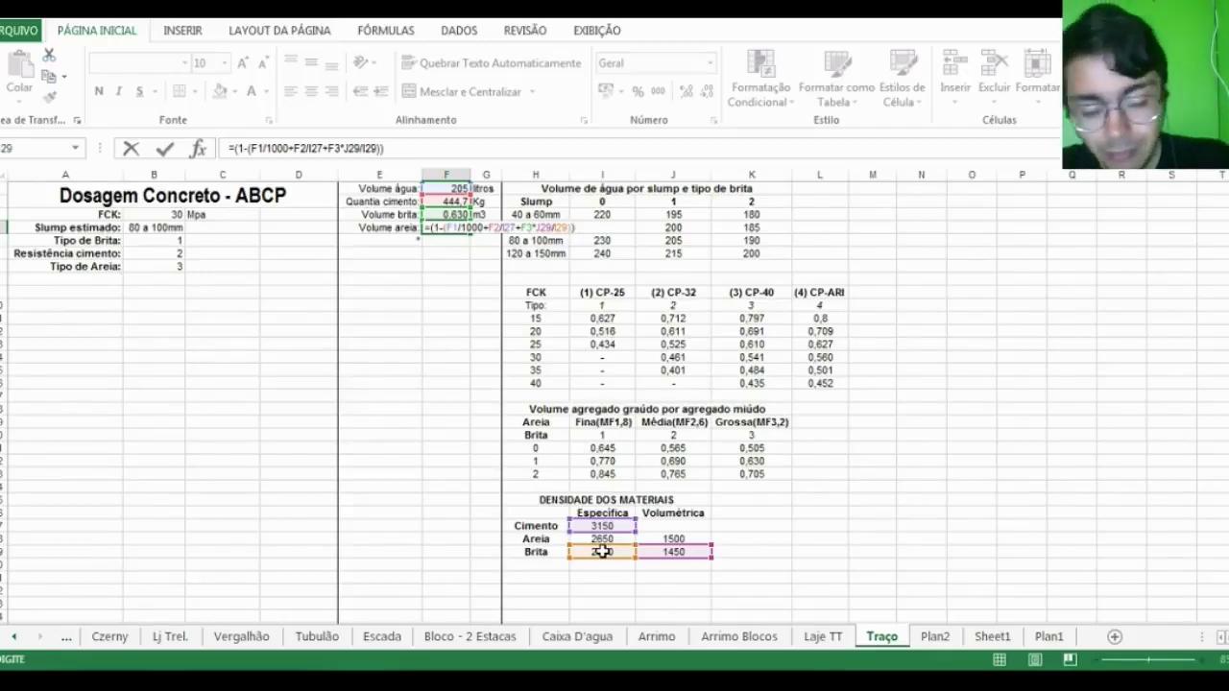
Finish the F4 formula by multiplying by the sand density ratio I28/J28, giving =(1-(F1/1000+F2/I27+F3*J29/I29))*I28/J28
text(*)
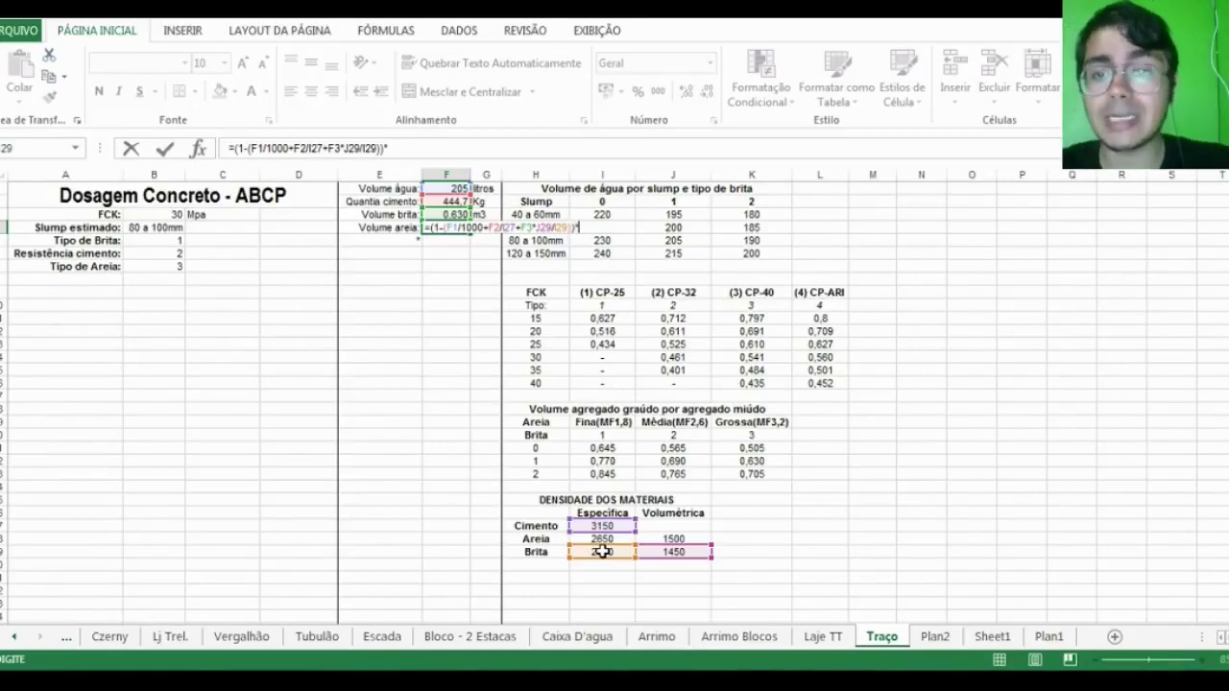
click(618, 539)
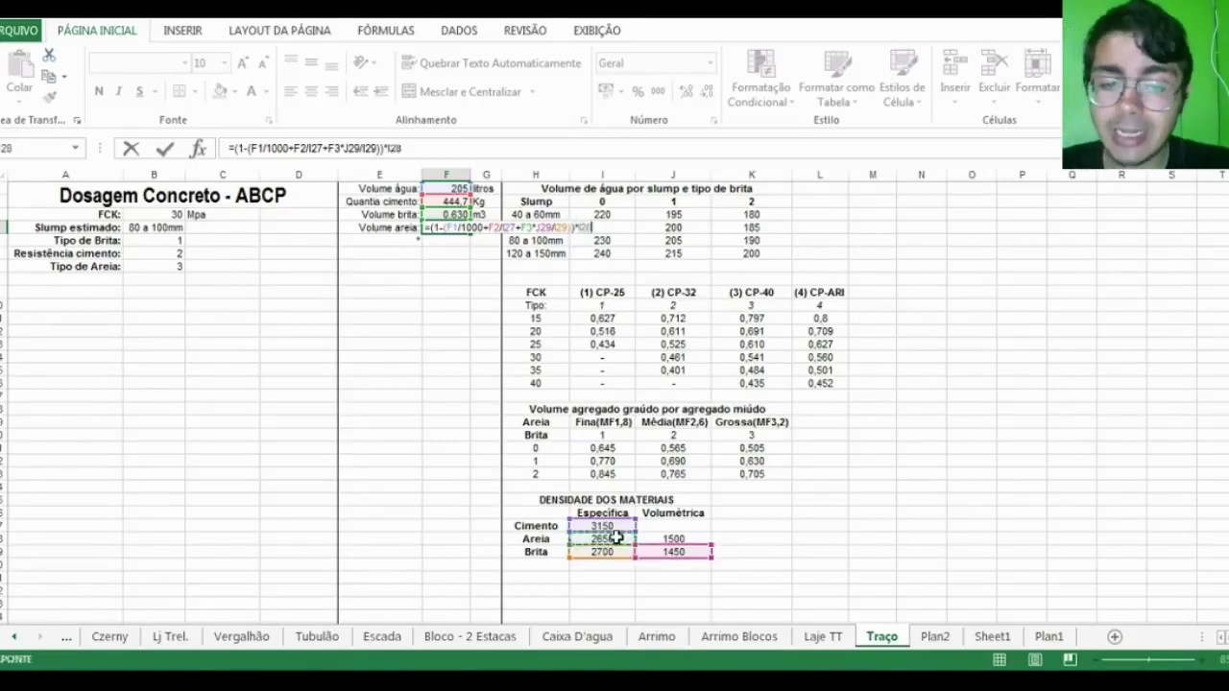
text(/)
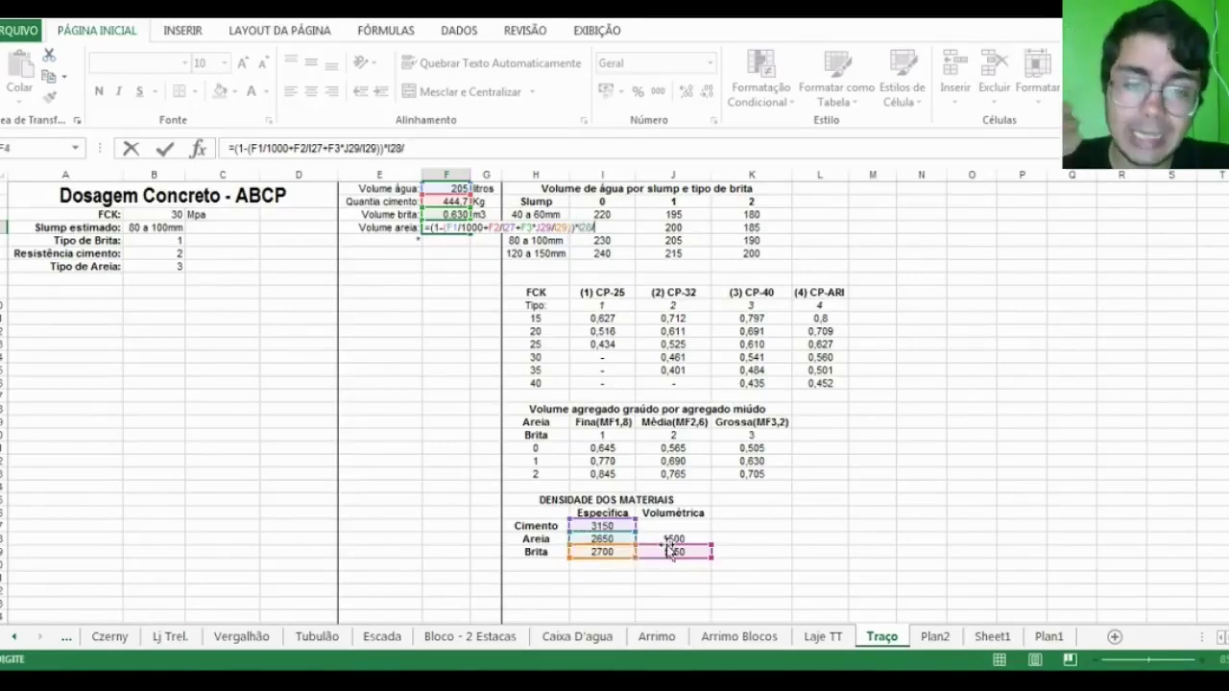
click(661, 540)
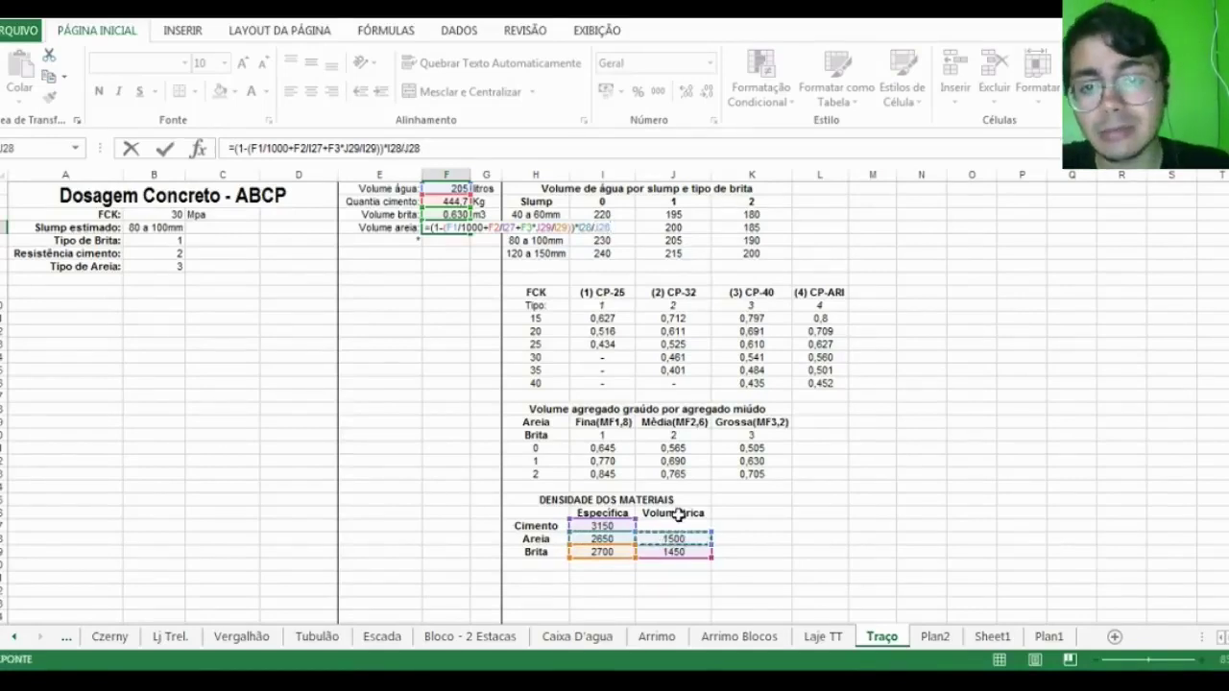
key(Return)
key(Up)
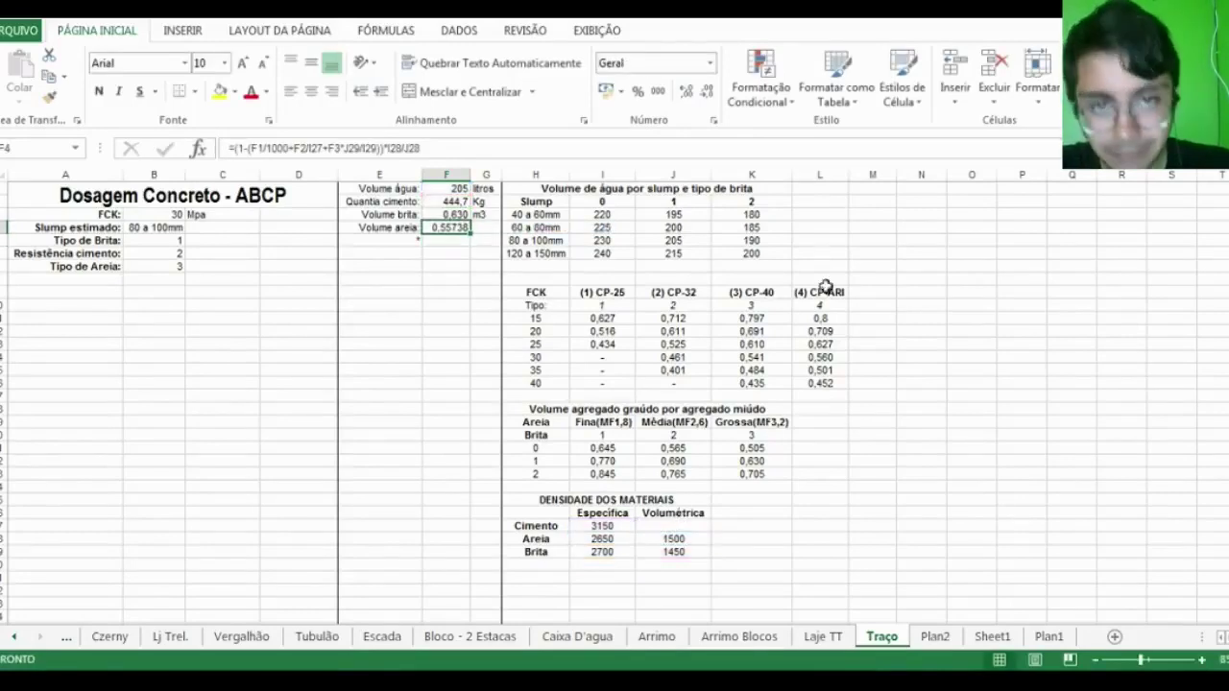
Format the sand volume in F4 to three decimal places and enter the unit "m3" in G4
click(707, 91)
click(707, 91)
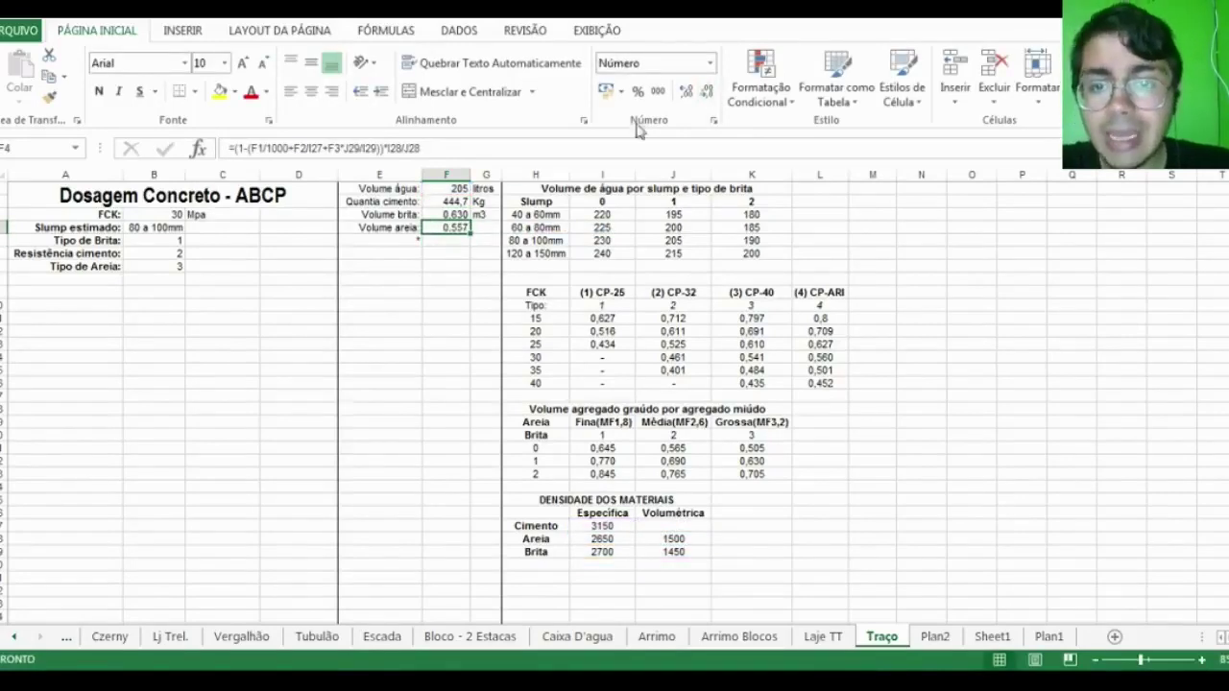
click(480, 228)
text(m3)
key(Return)
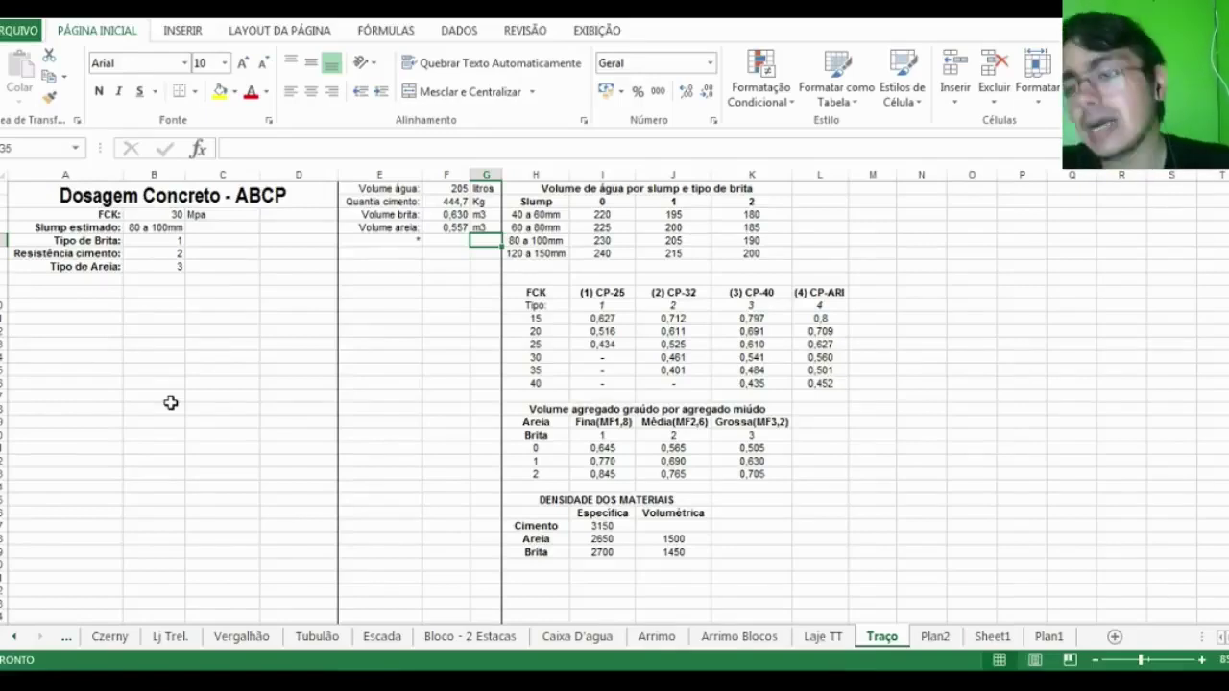
Enter the label "Peso brita:" in E6 and compute the gravel weight in F6 with =F3*J29
click(77, 292)
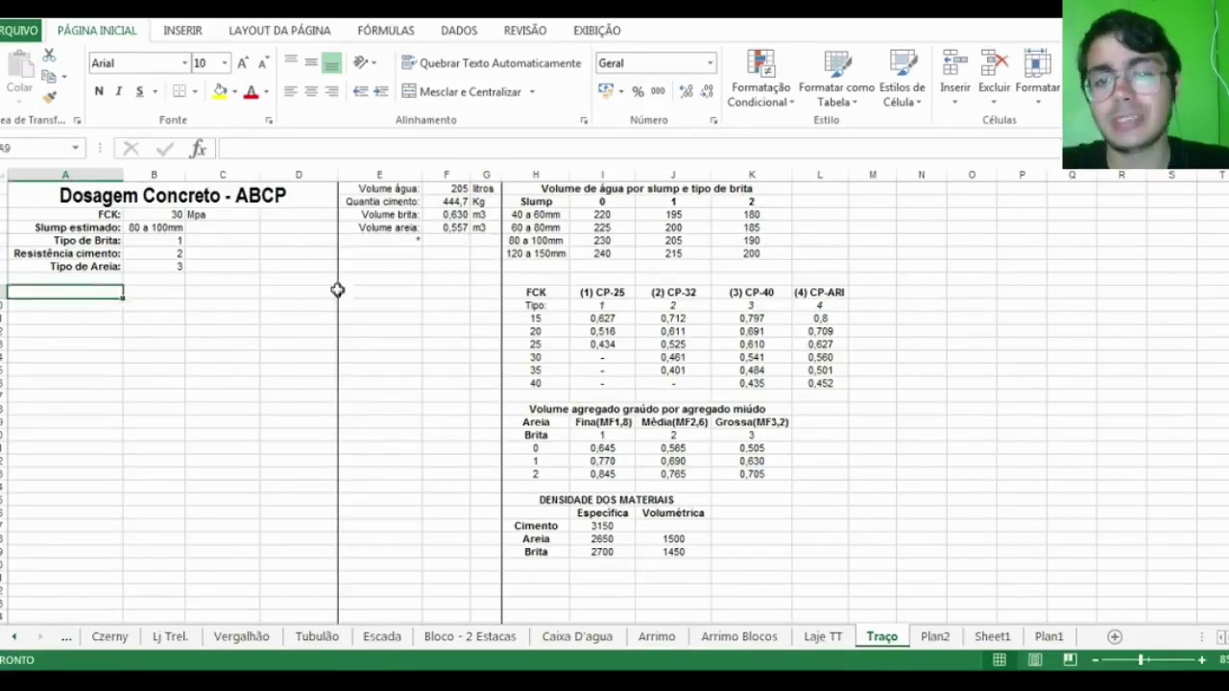
click(377, 250)
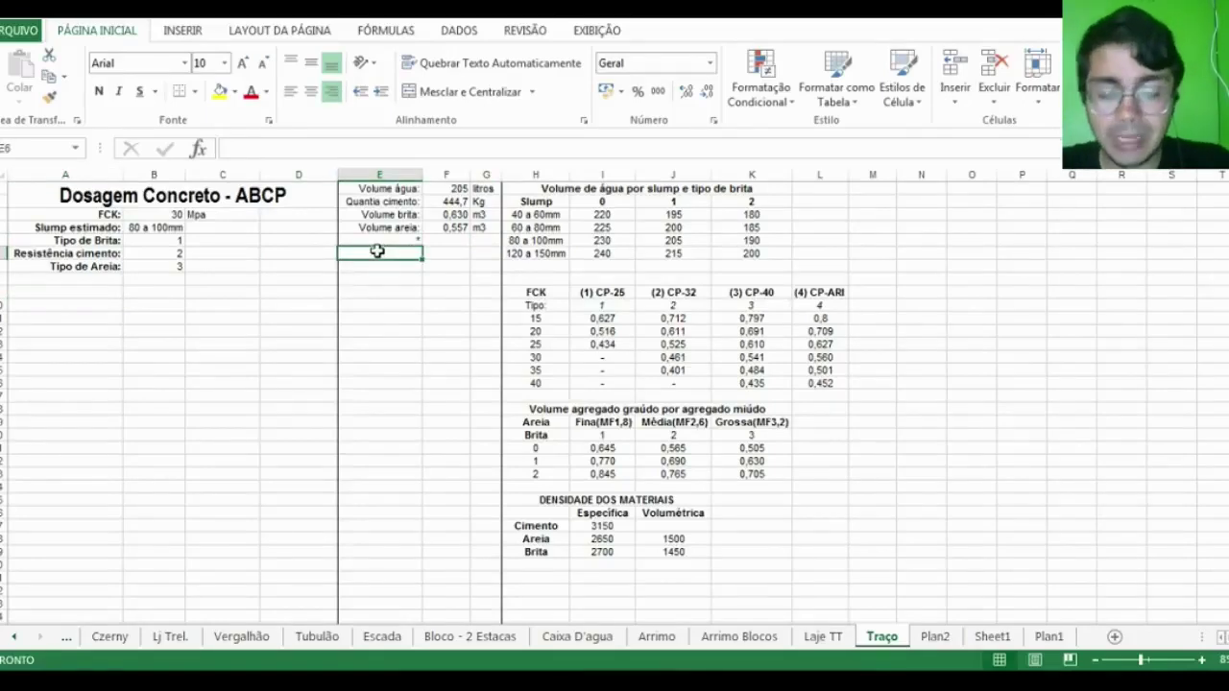
text(Peso brita:)
key(Tab)
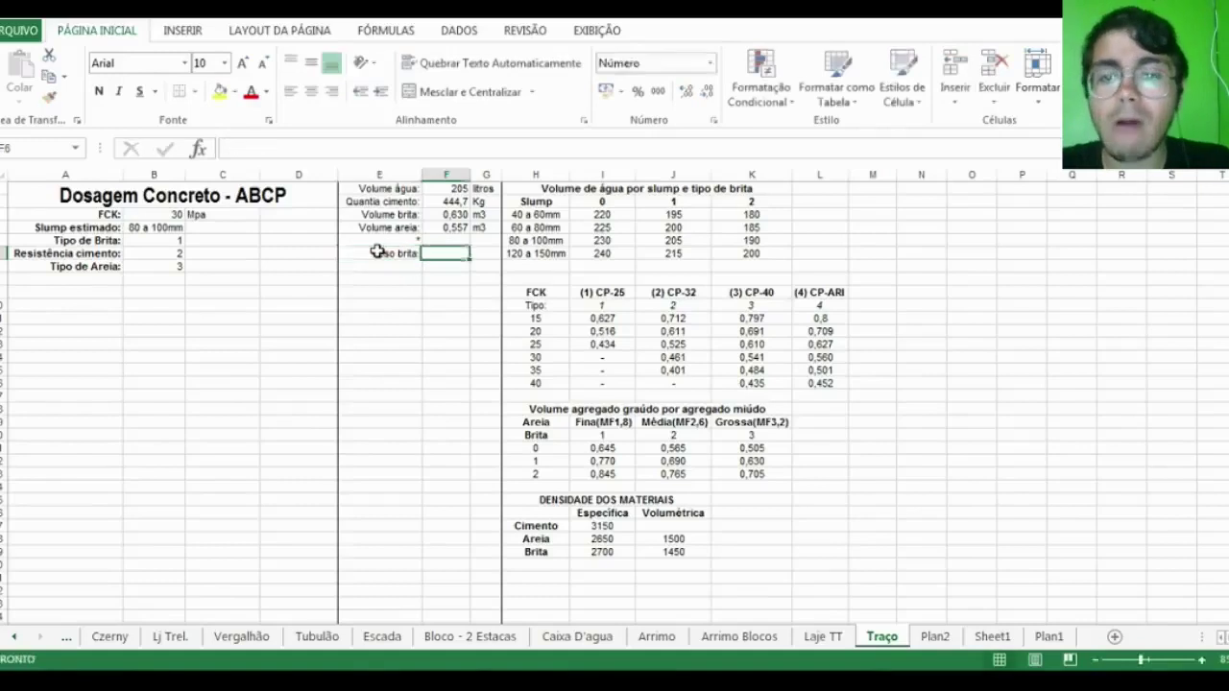
text(=)
click(446, 215)
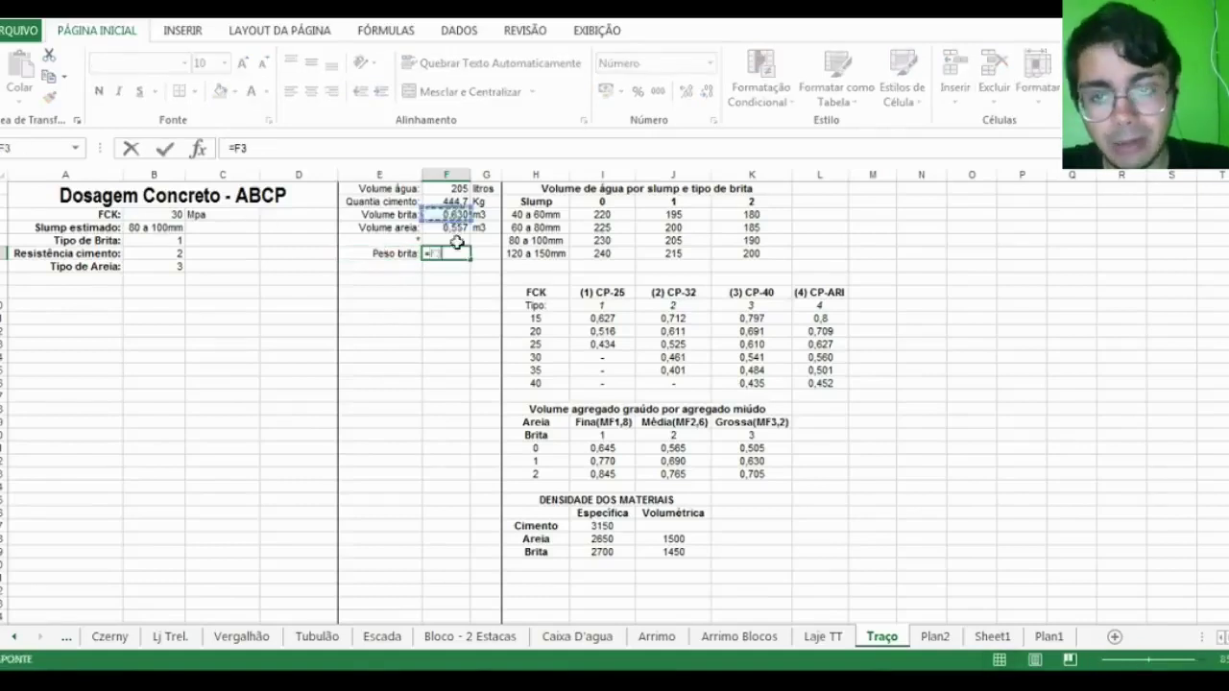
text(*)
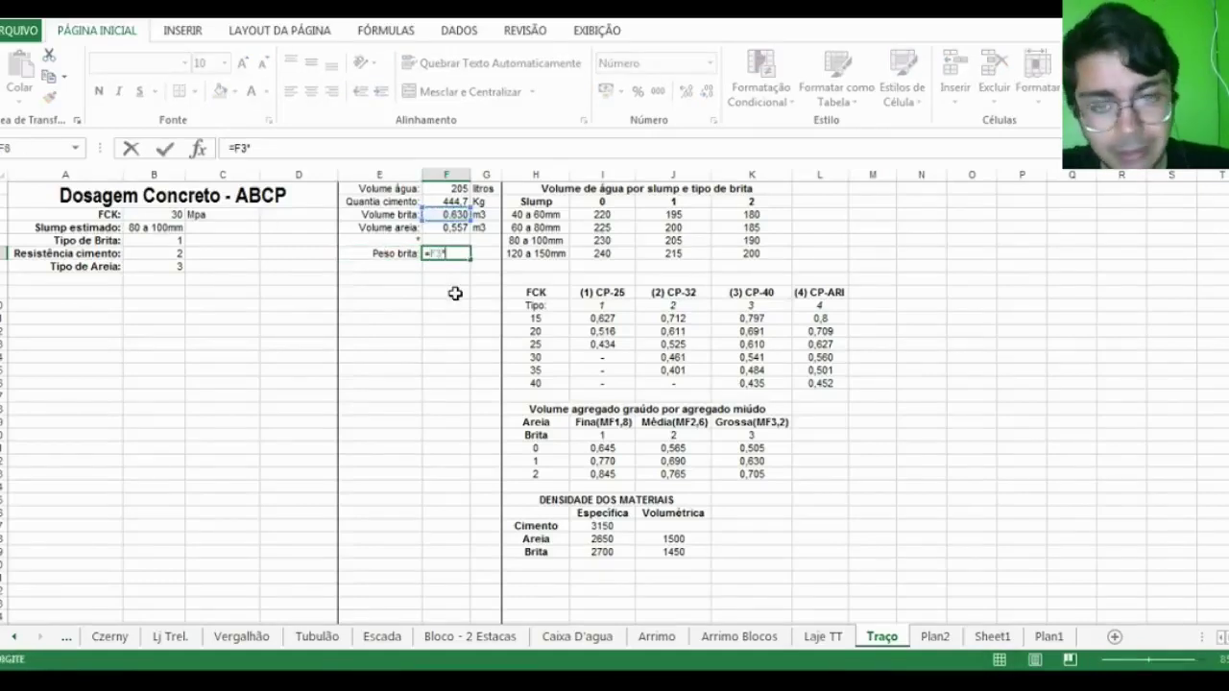
click(665, 553)
key(Return)
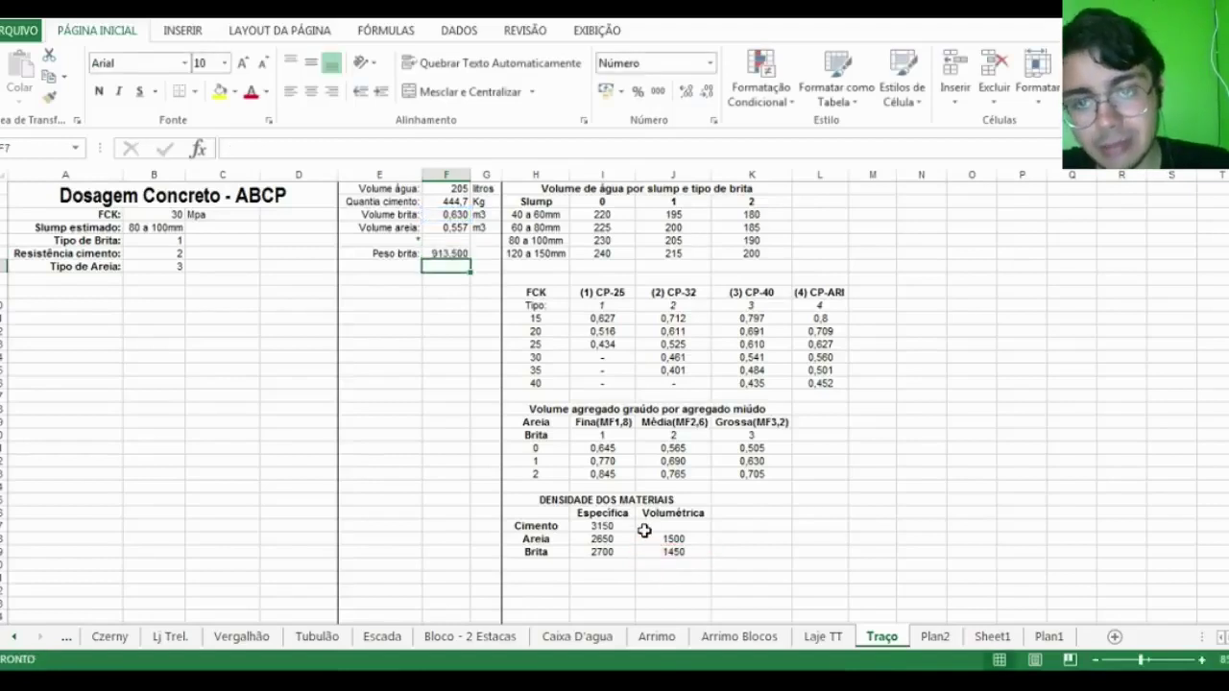
Format the gravel weight in F6 to one decimal place and enter the unit "Kg" in G6
key(Up)
click(707, 92)
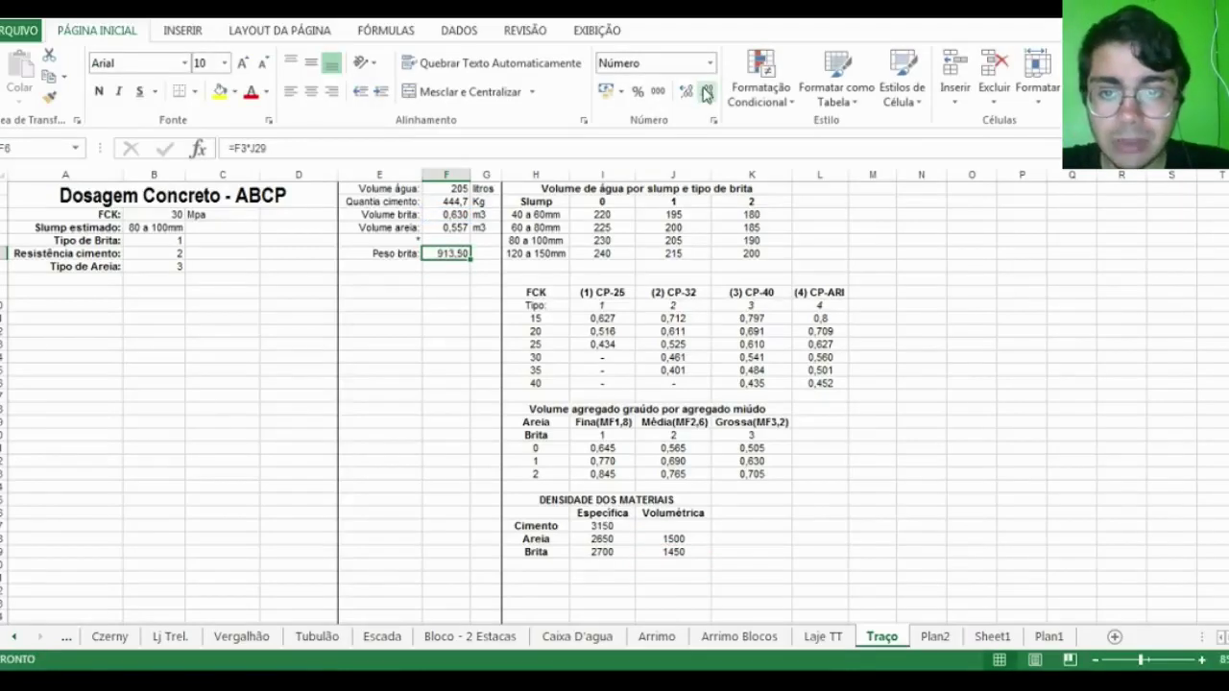
click(483, 255)
text(Kg)
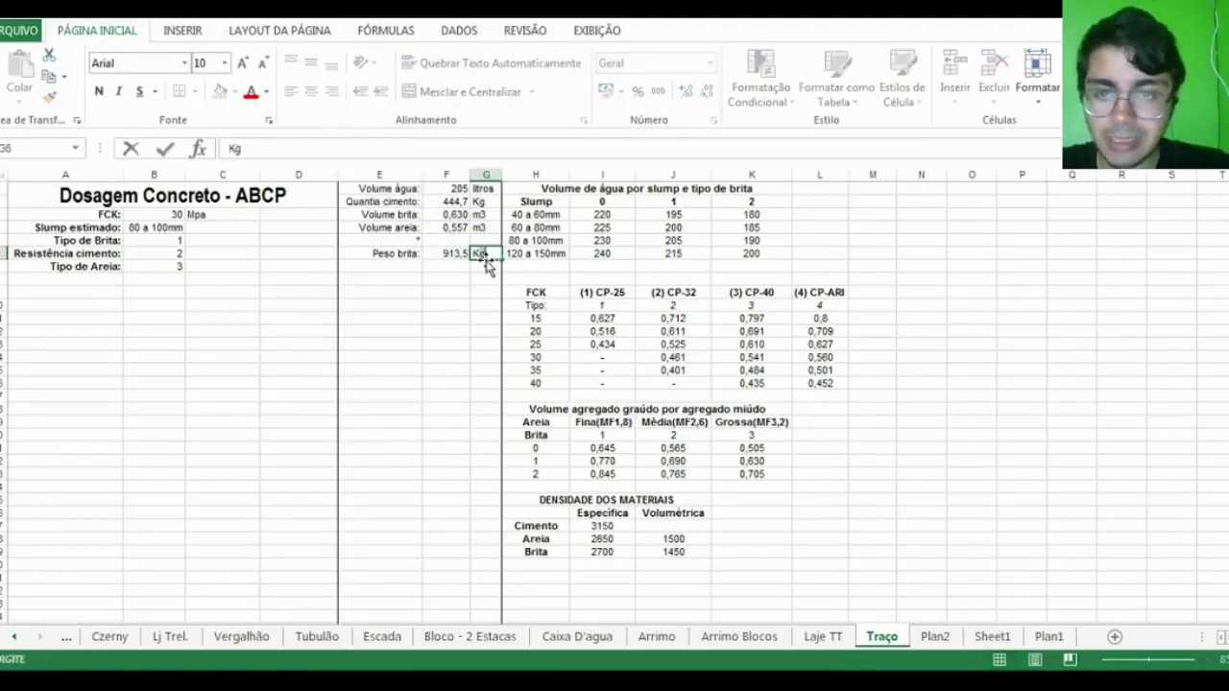
key(Return)
Enter the label "Peso areia:" in E7 and compute the sand weight in F7 with =F4*J28
key(Left)
key(Left)
text(P)
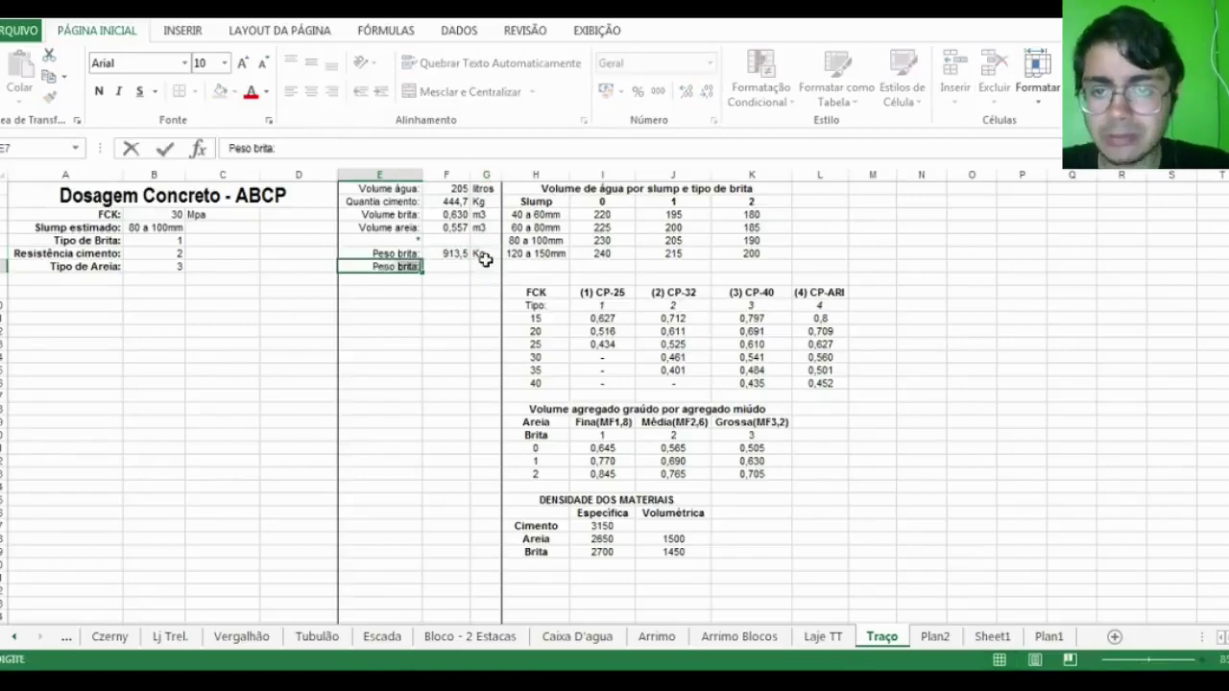
text(eso areia:)
key(Tab)
text(=)
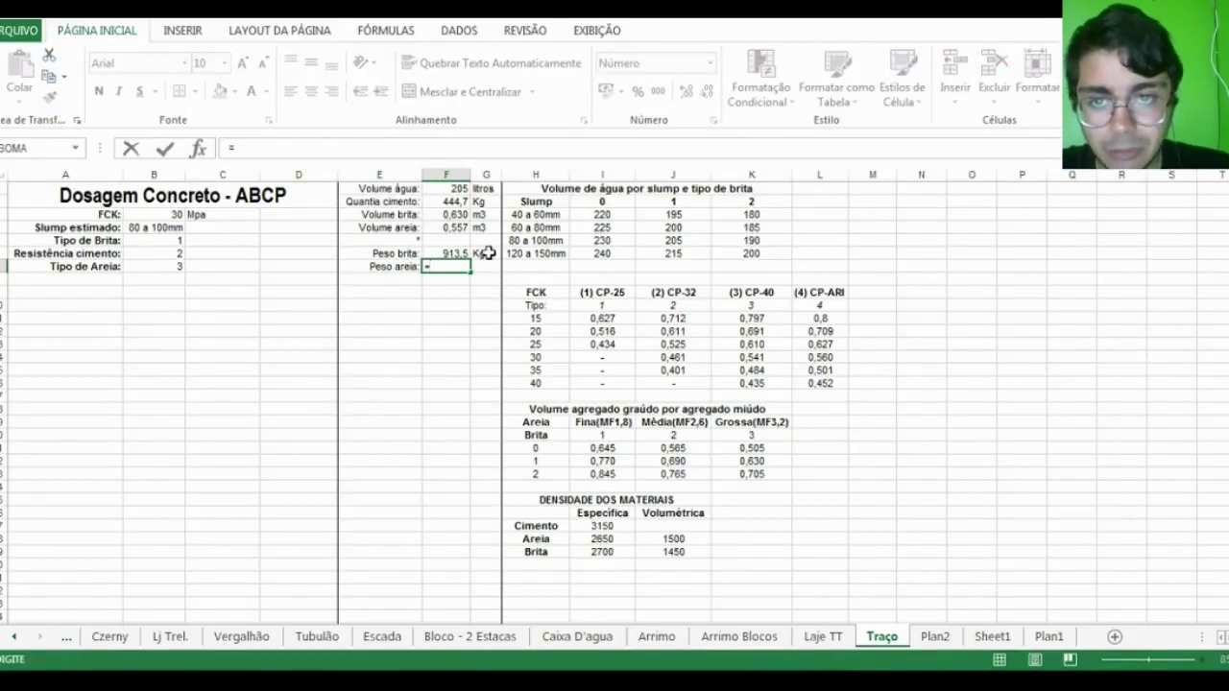
click(451, 230)
text(*)
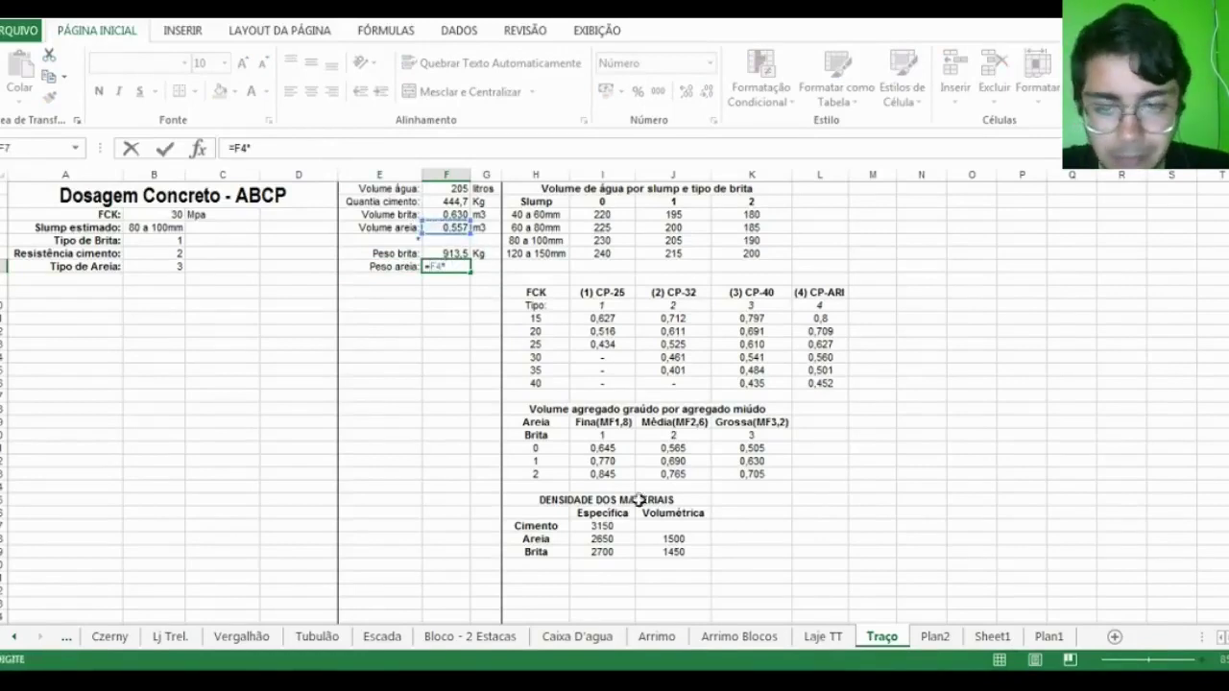
click(661, 540)
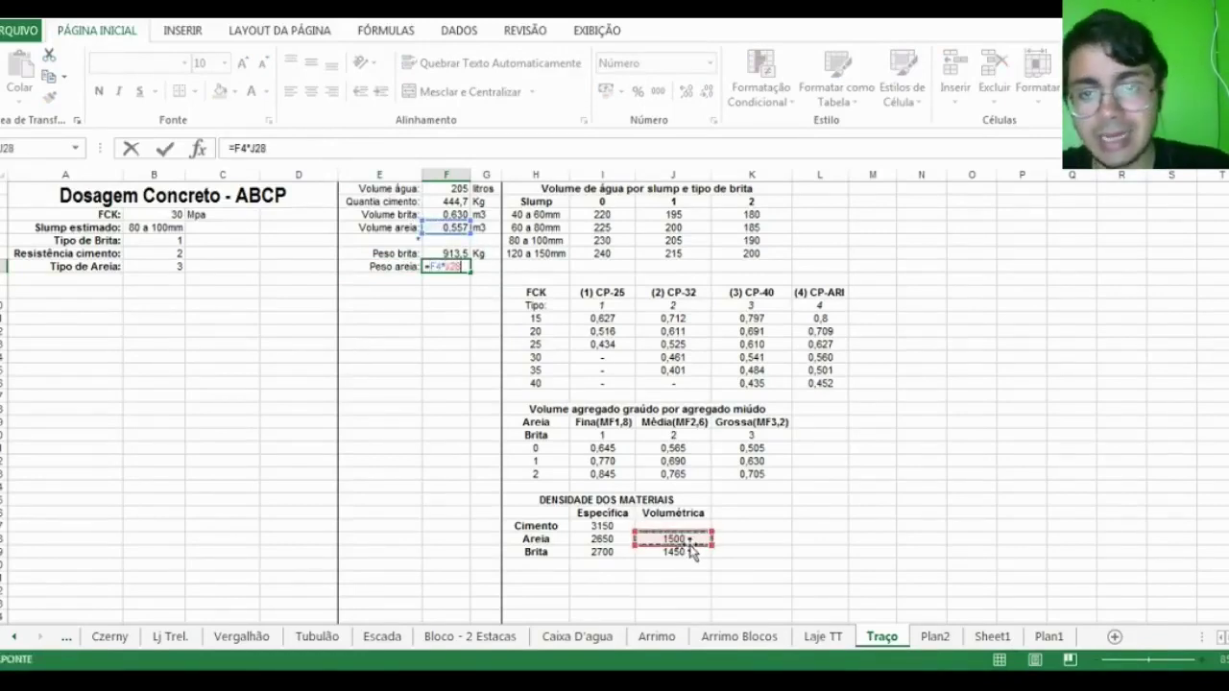
key(ctrl+Return)
key(Right)
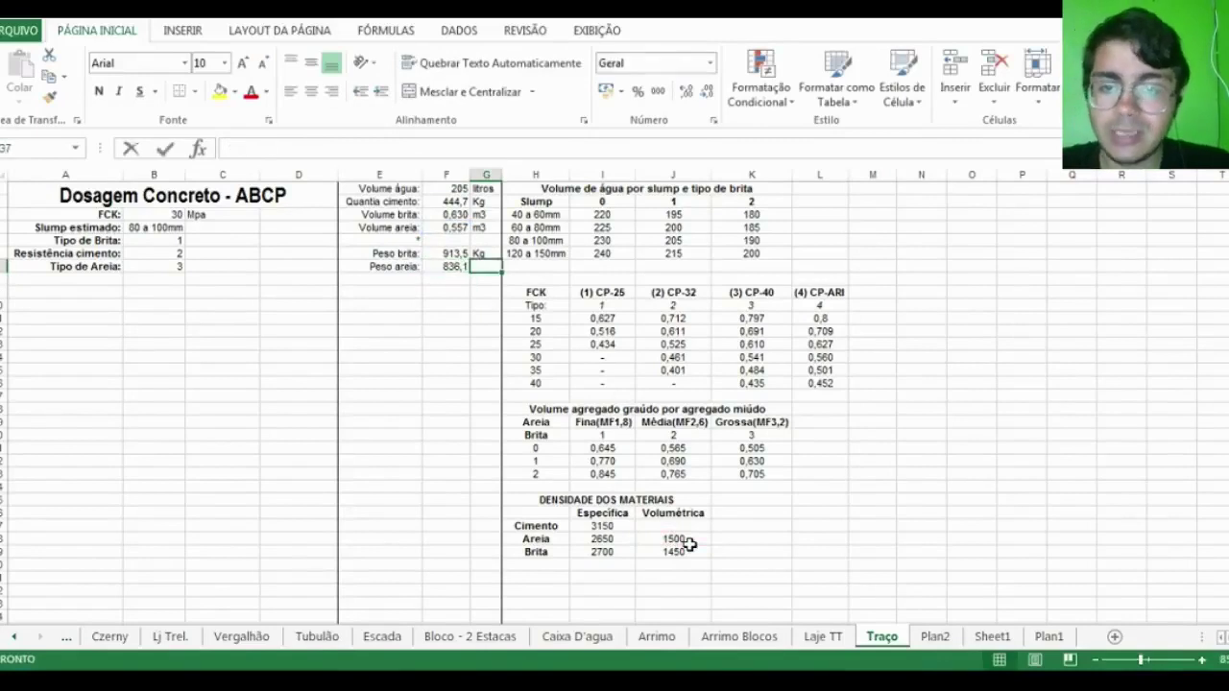
Enter the unit "Kg" in G7 for the sand weight
text(Kg)
key(Return)
key(Left)
key(Left)
key(Left)
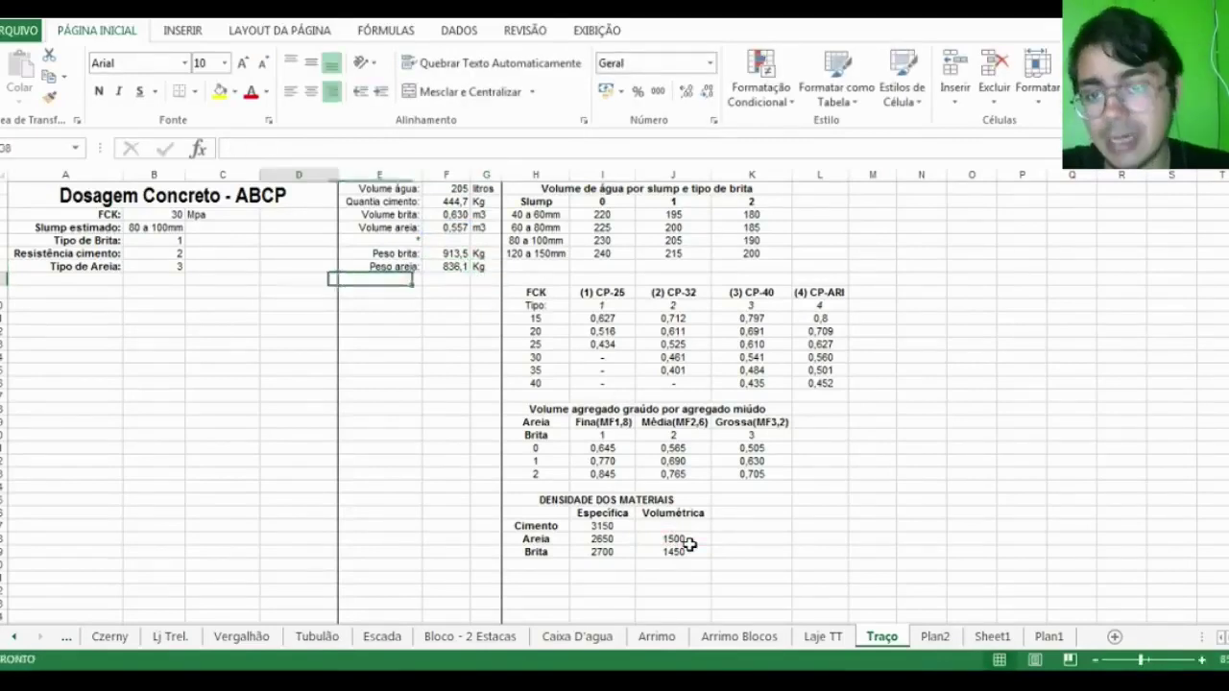
Enter the label "Umidade areia:" in A9 and a percentage-formatted value of 5% in B9
key(Down)
key(Home)
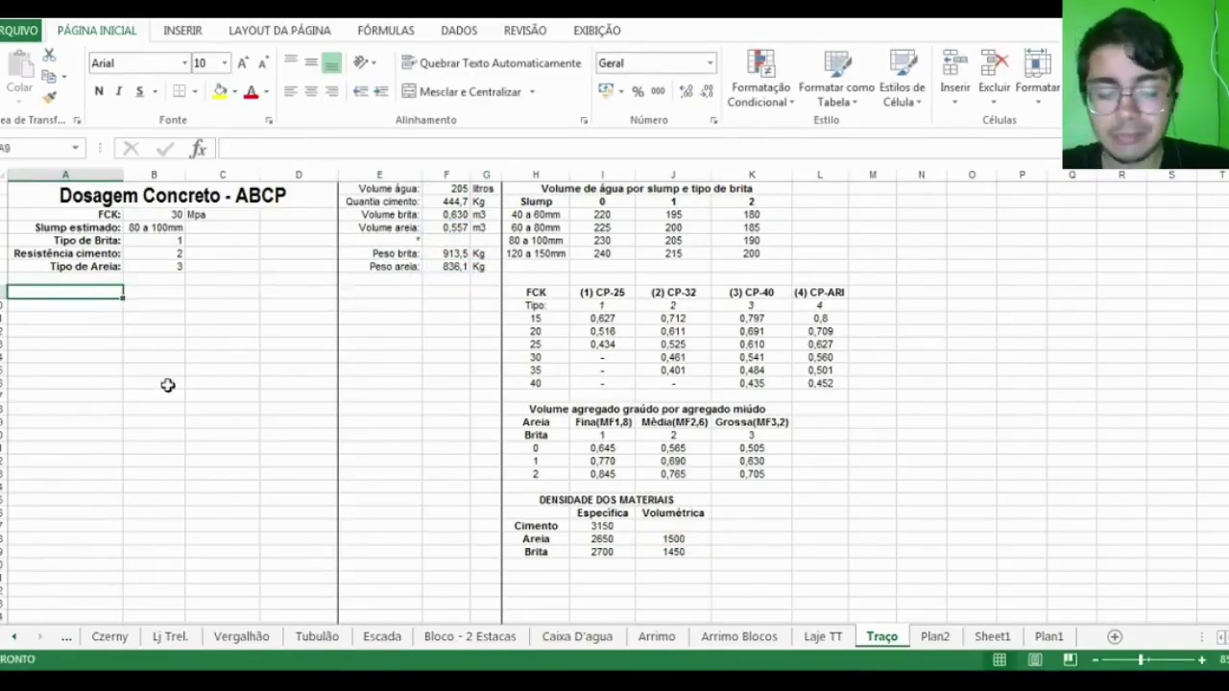
text(Umidade areia:)
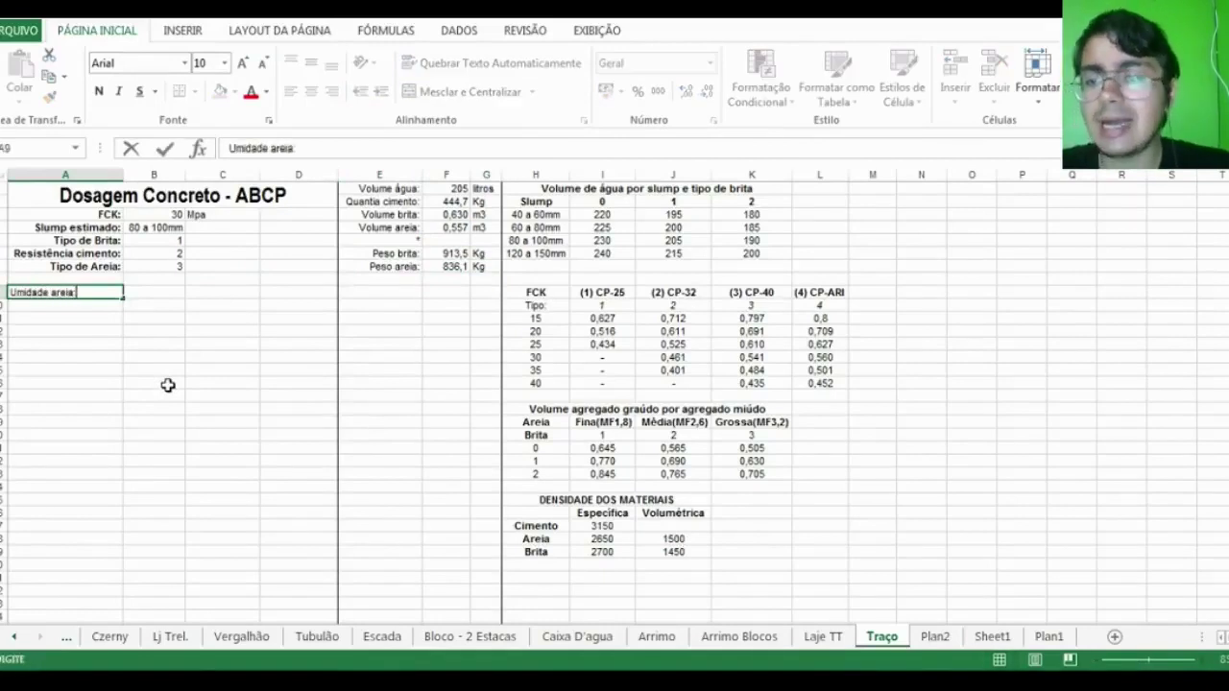
key(Tab)
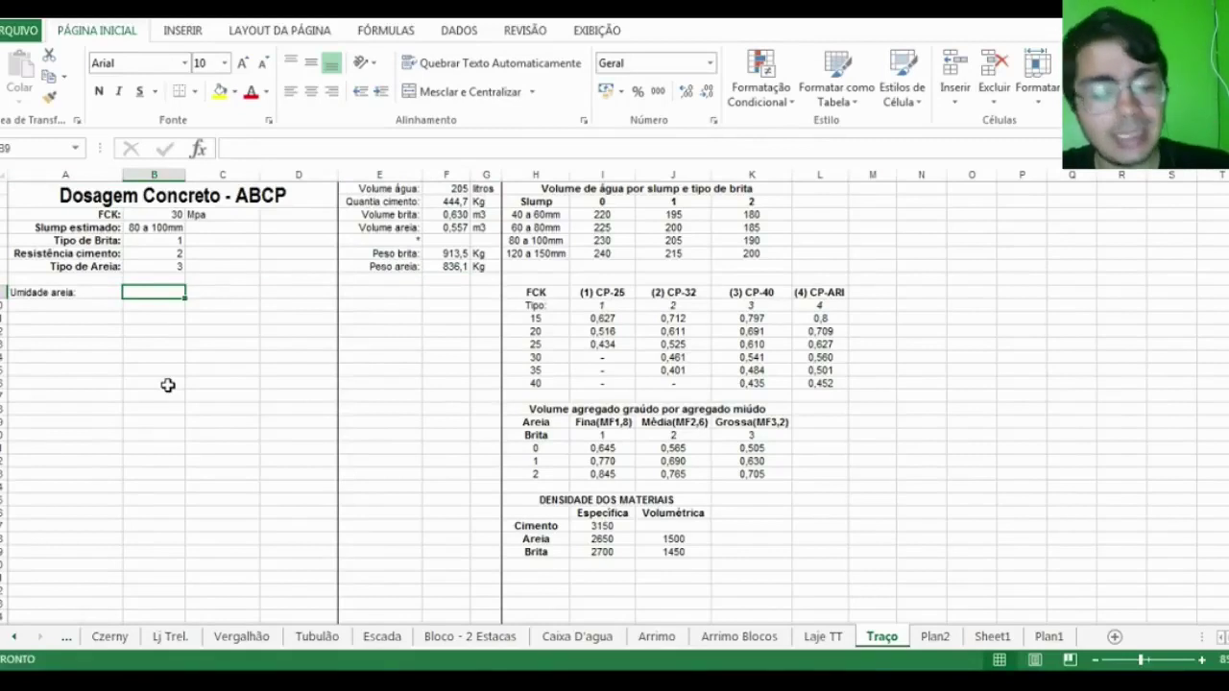
click(636, 91)
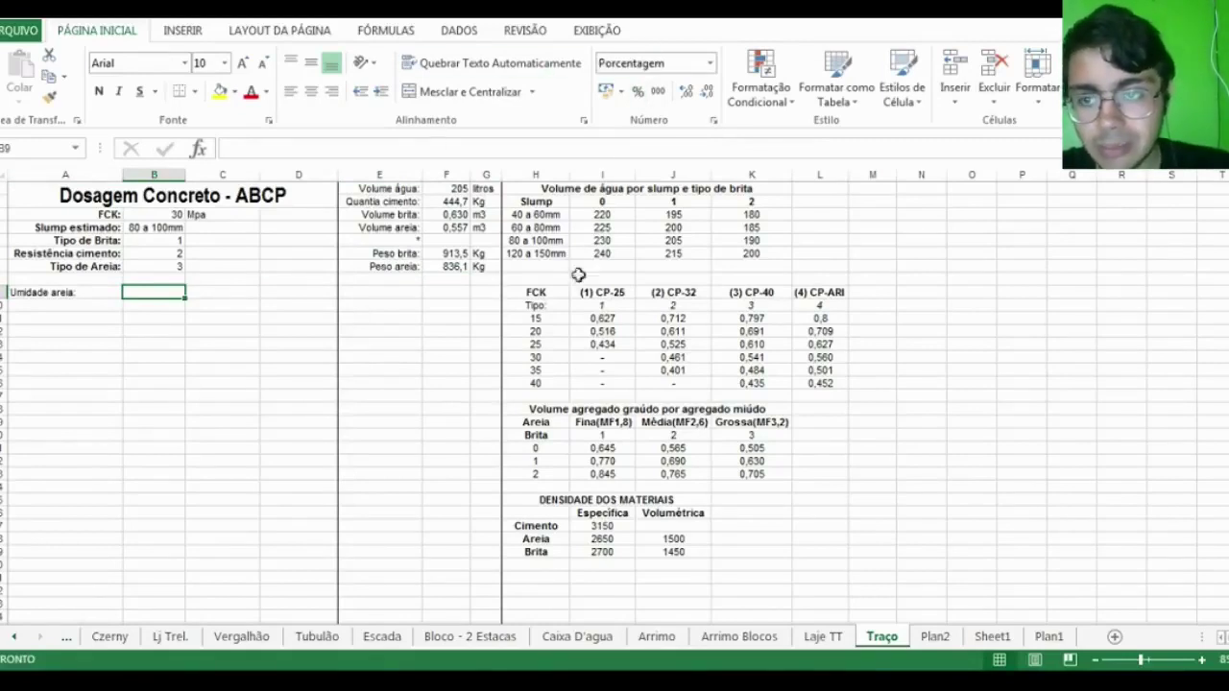
text(5)
key(Return)
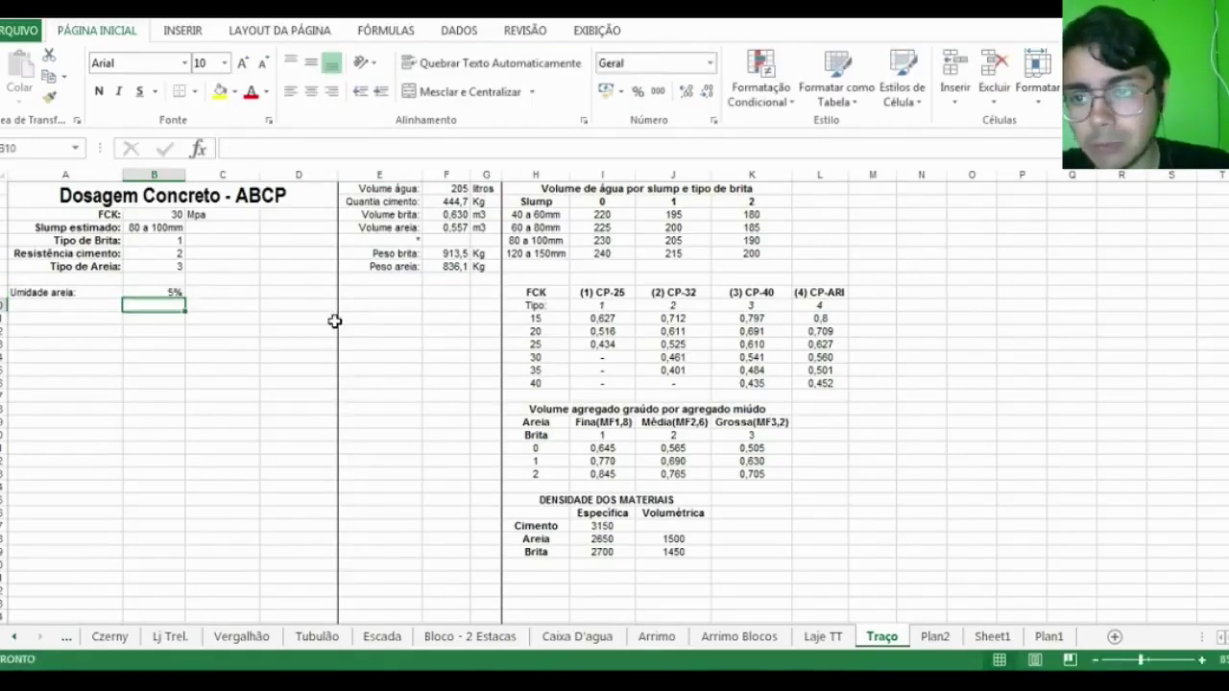
Enter the label "Umidade relativa brita:" in A10 for the gravel moisture
key(Up)
key(Left)
key(Down)
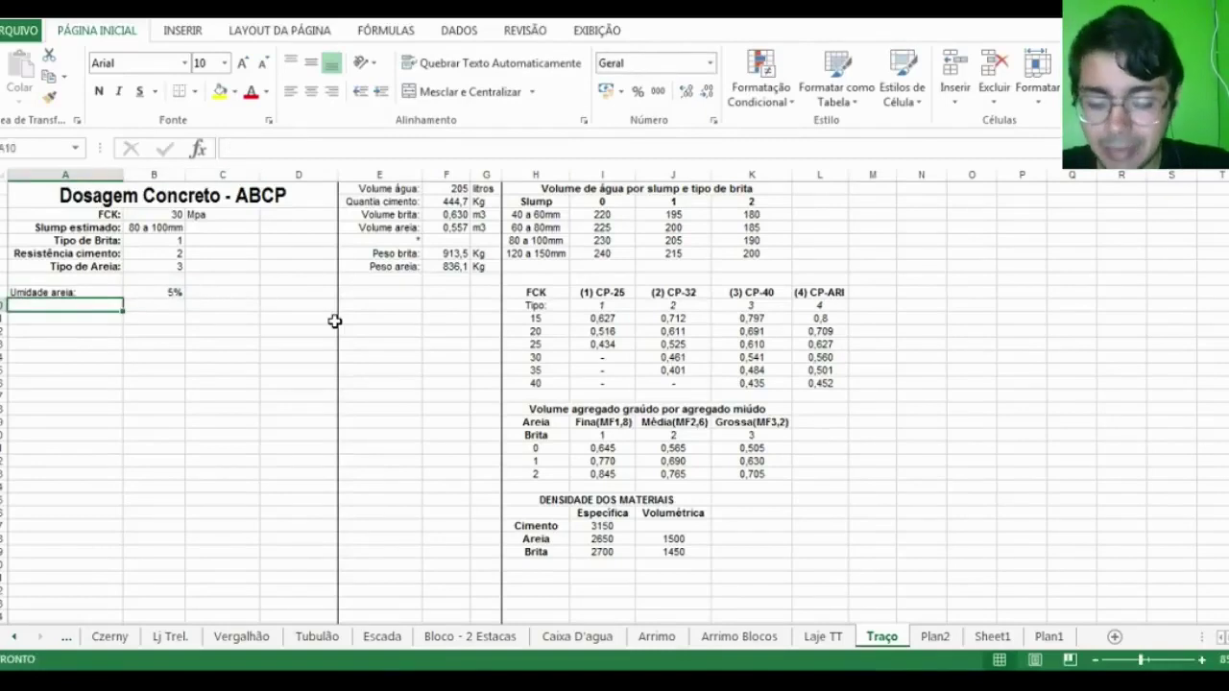
text(Umidade relat)
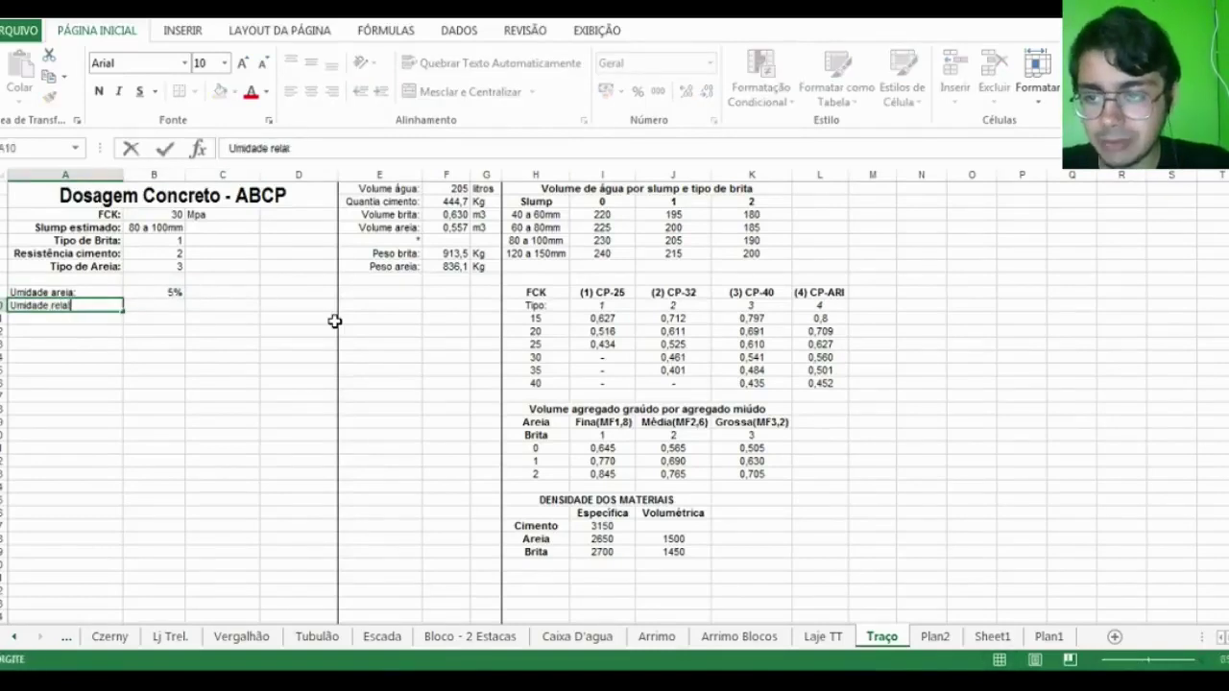
key(Return)
Reword the sand moisture label in A9 as "Umidade relativo areia:"
key(Up)
key(Up)
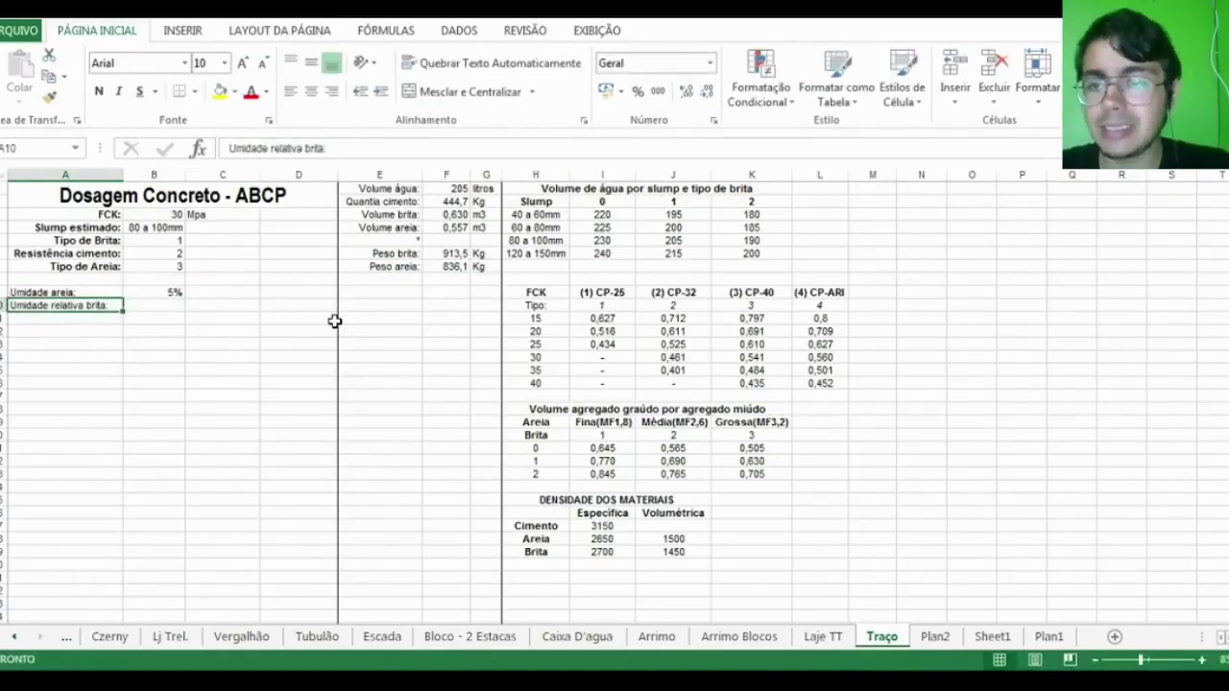
click(263, 151)
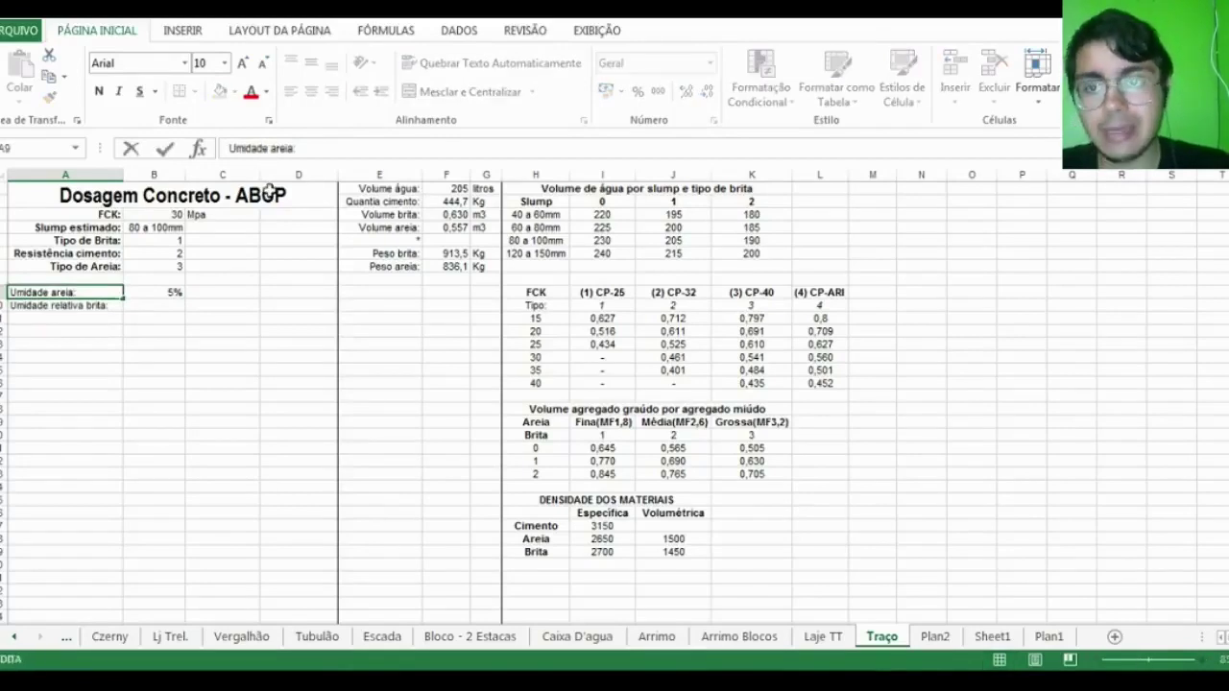
text(relativo)
key(Return)
key(Right)
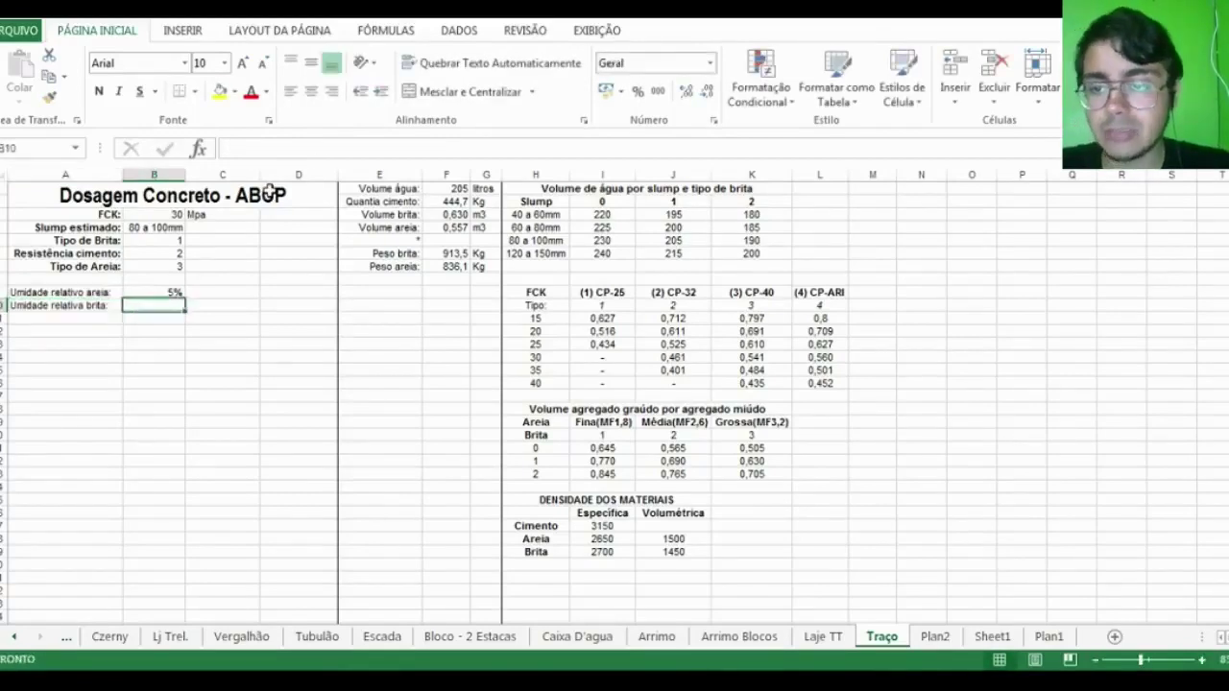
Format the gravel moisture cell B10 as a percentage and set it to 1%
key(Up)
key(Down)
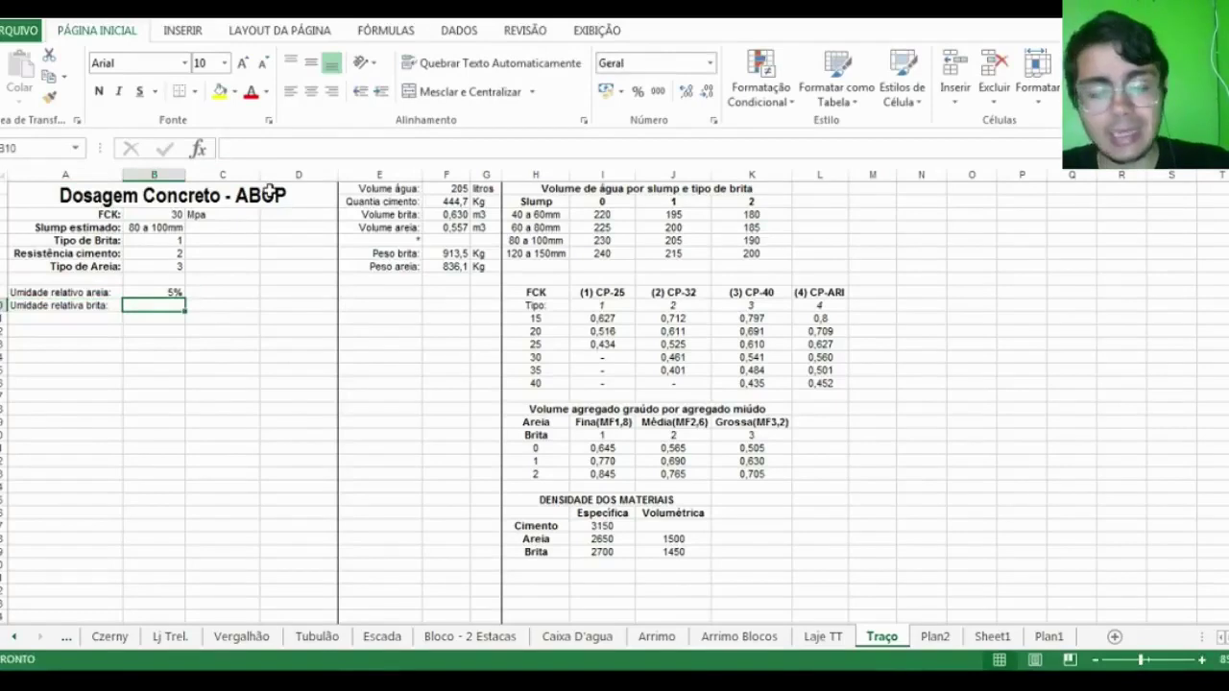
text(1)
key(Return)
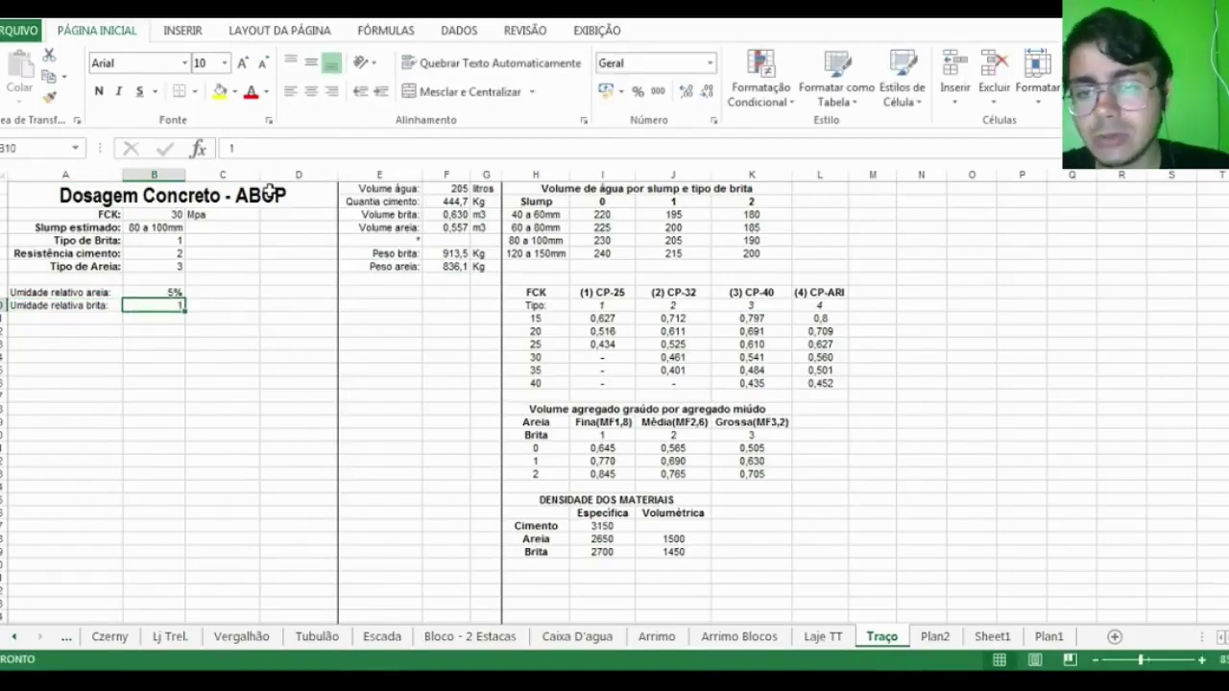
key(Up)
click(637, 92)
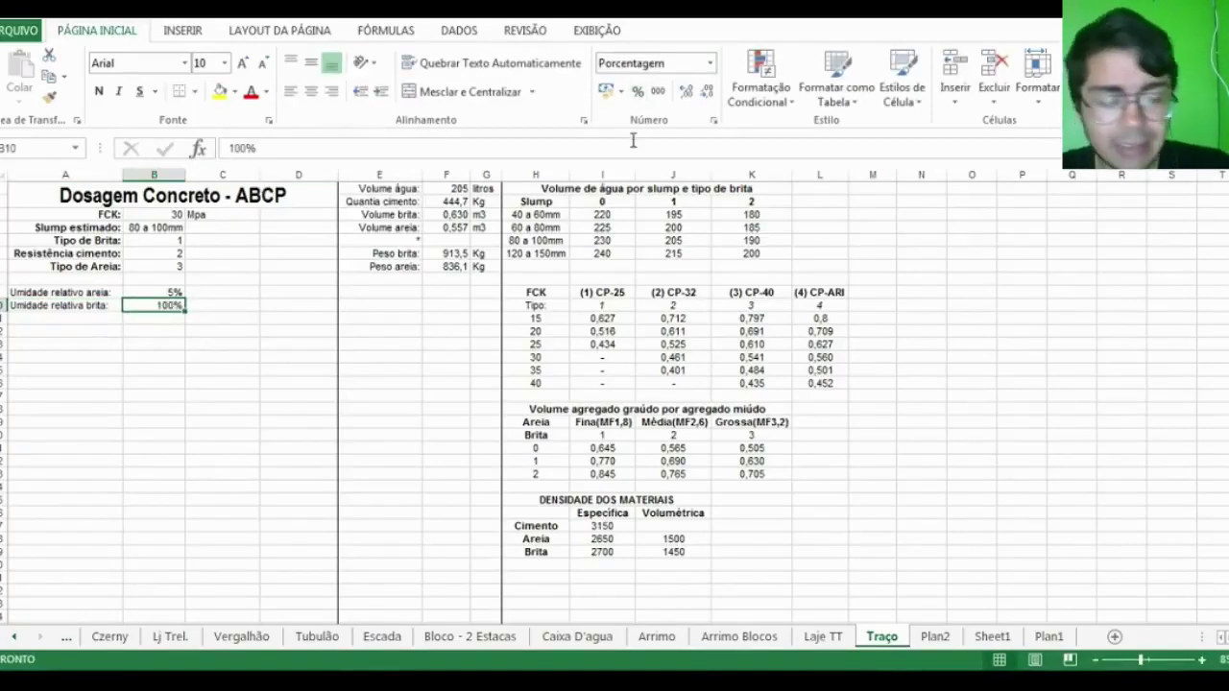
text(1)
key(Left)
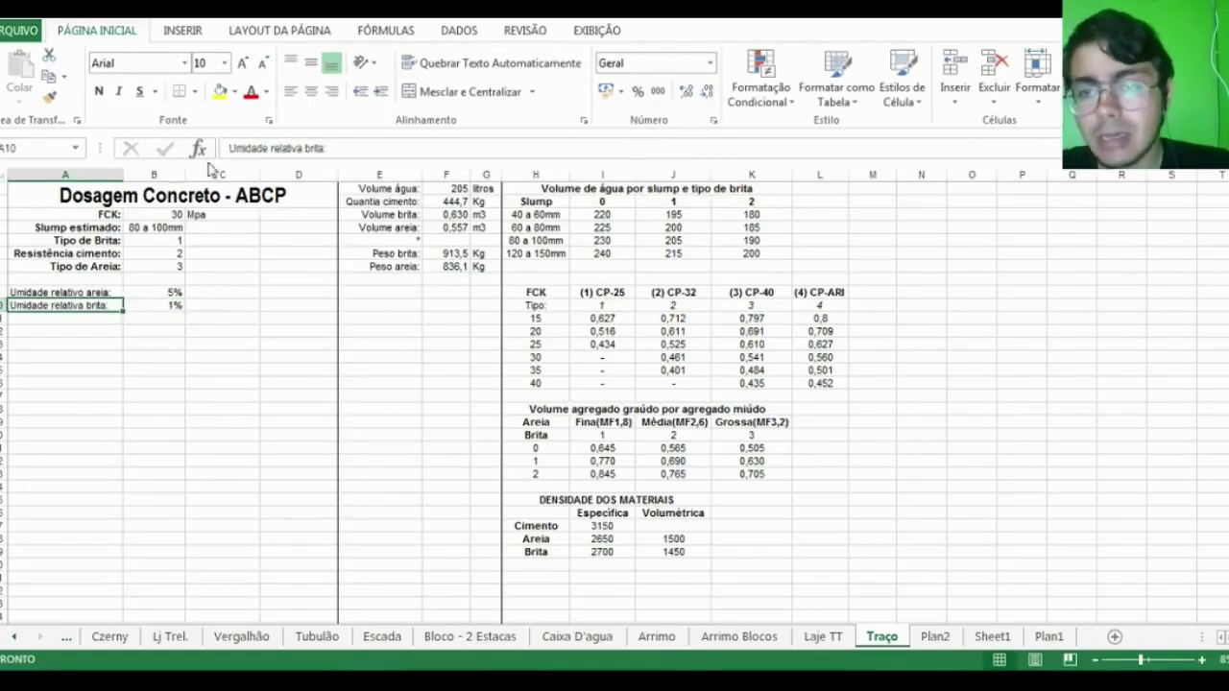
Correct the sand moisture label in A9 to "Umidade relativa areia:"
click(94, 293)
click(303, 149)
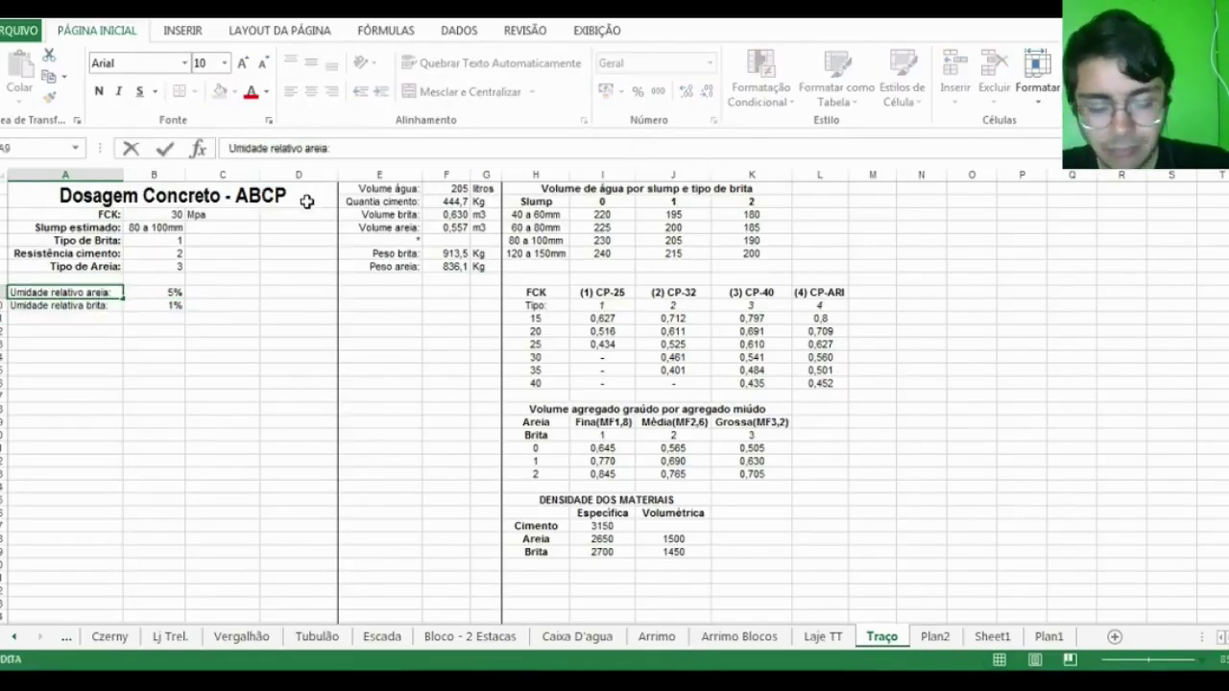
key(BackSpace)
text(a)
key(Return)
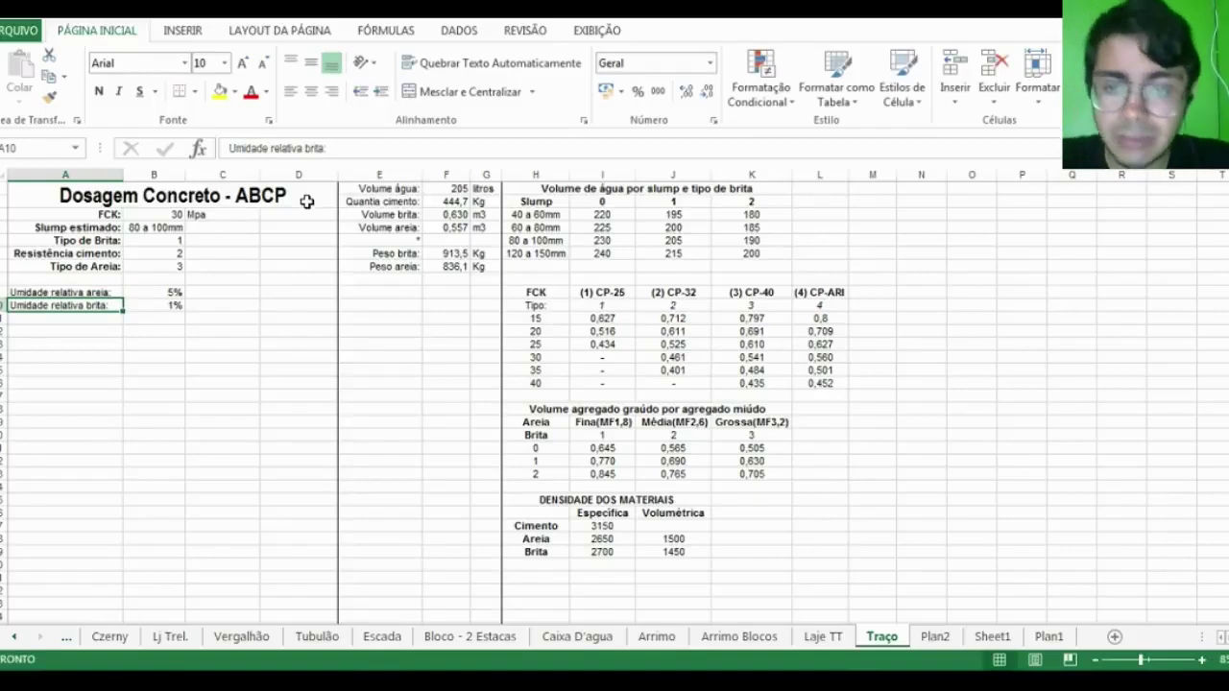
Enter the label "Peso areia real:" in E10 and compute the moisture-adjusted sand weight in F10 with =F7/(1-B9)
click(388, 303)
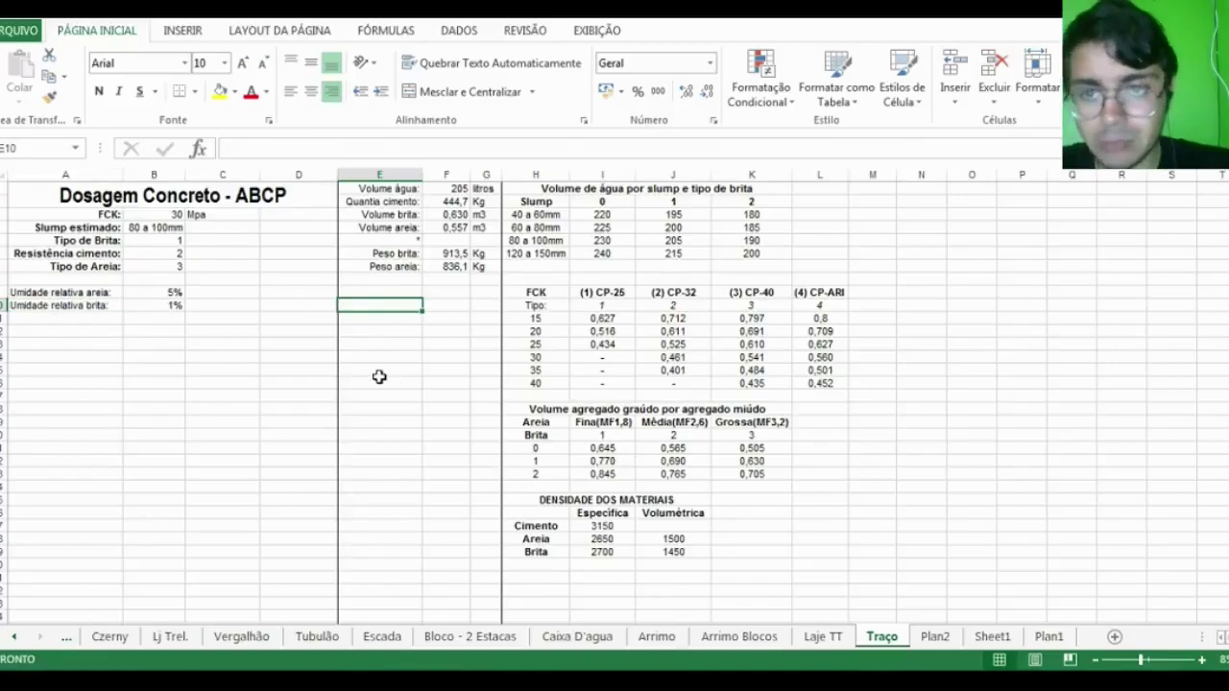
text(Vol)
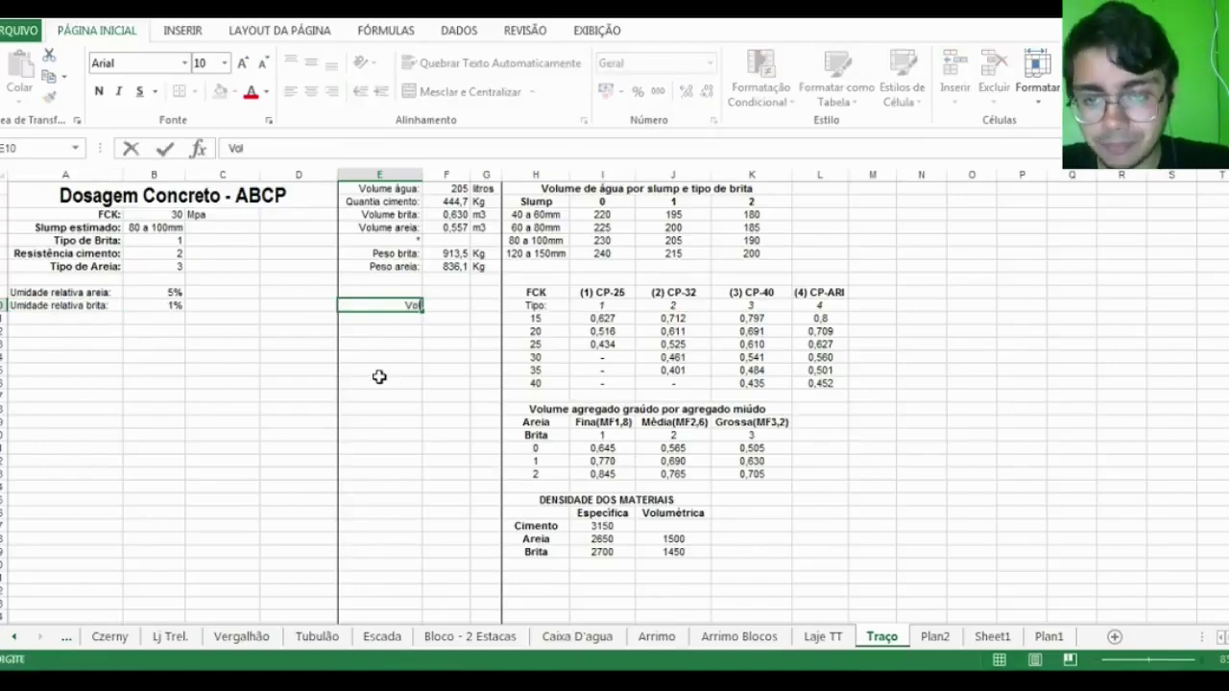
text(eso areia real:)
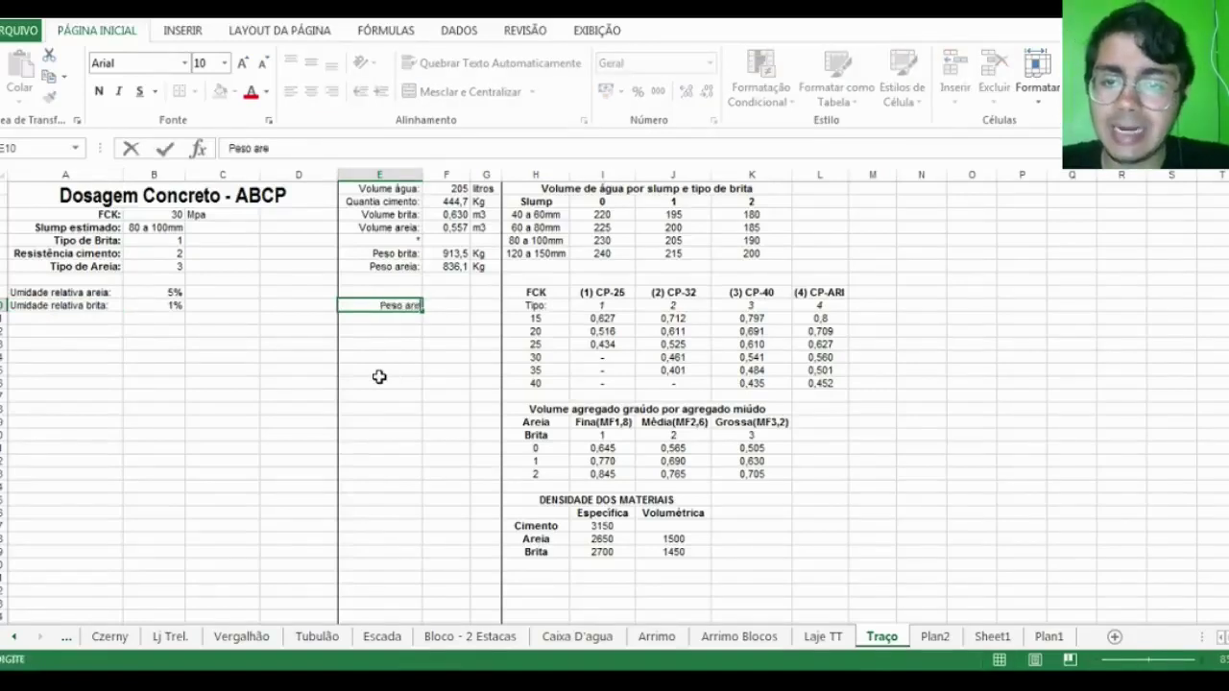
key(Tab)
text(=)
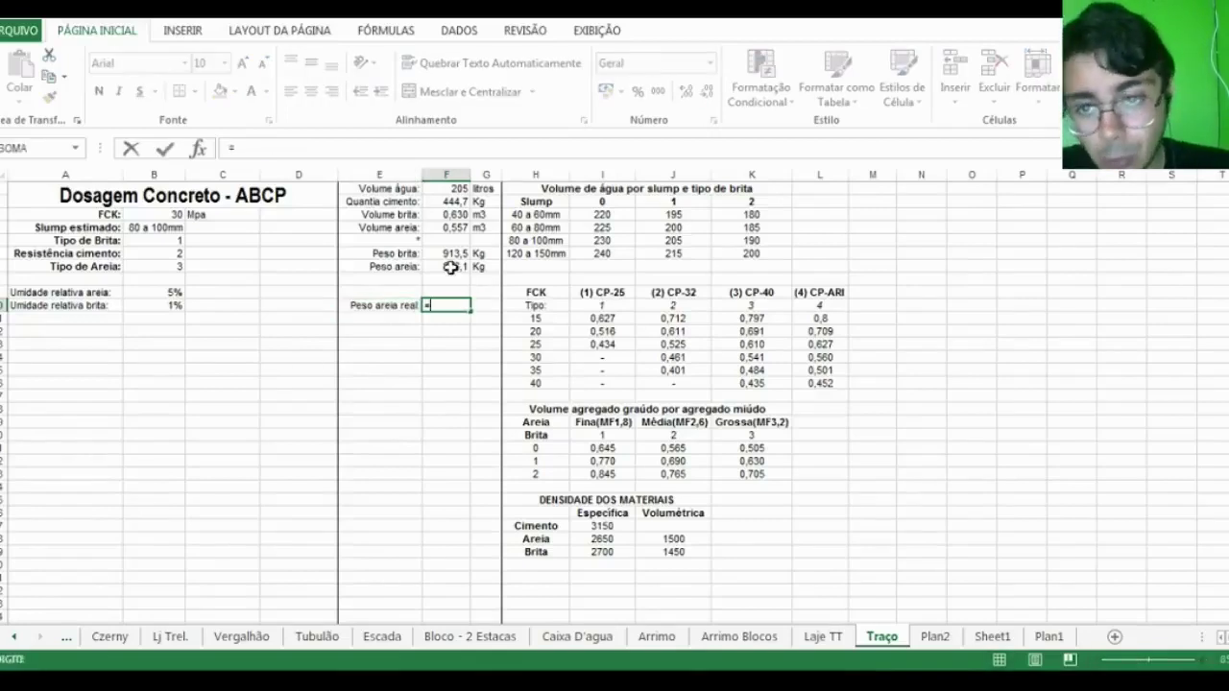
click(449, 267)
text(/)
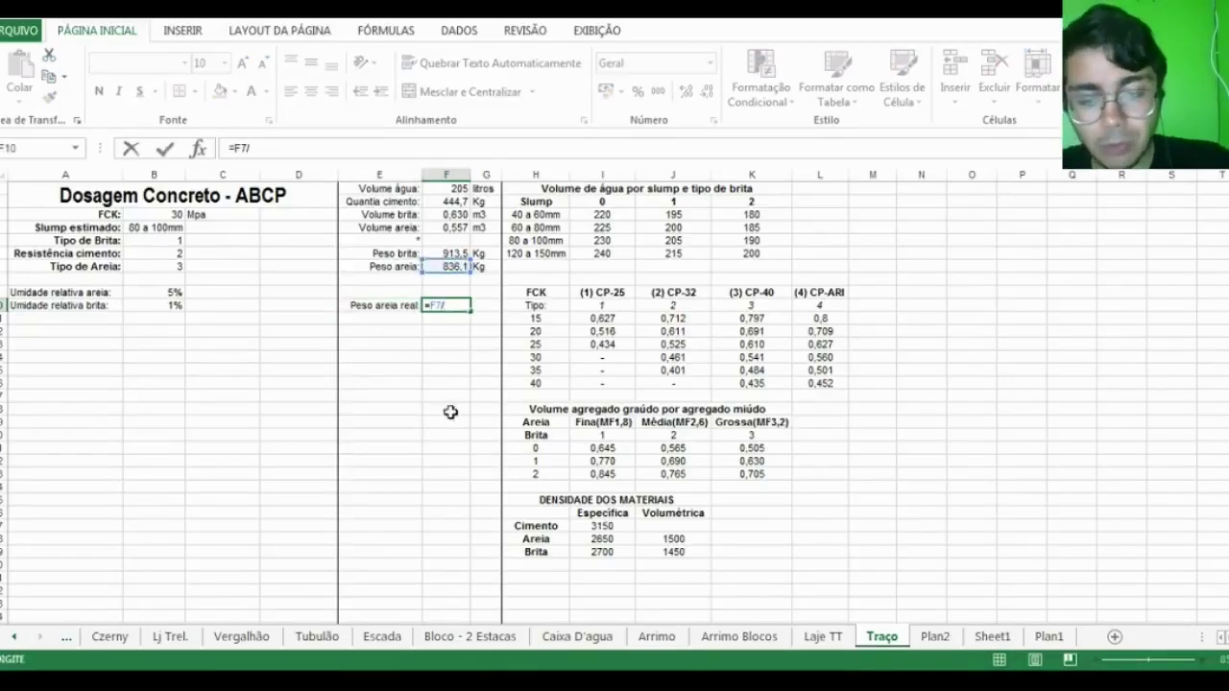
text((1-)
click(169, 292)
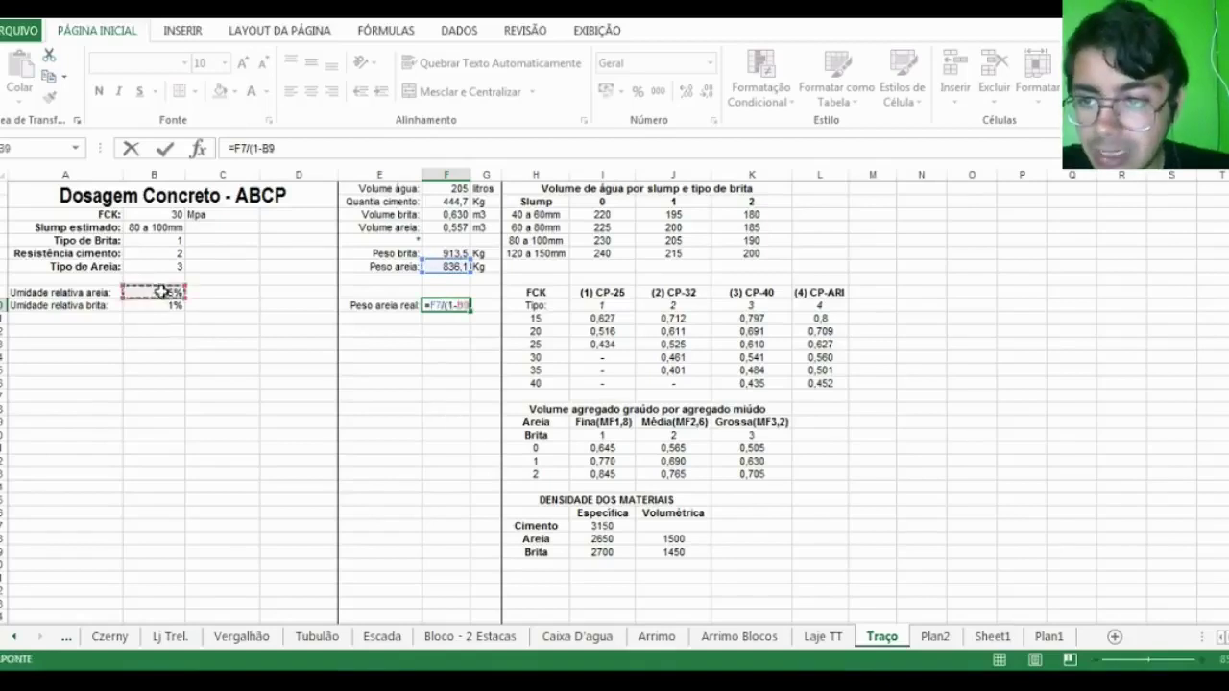
text())
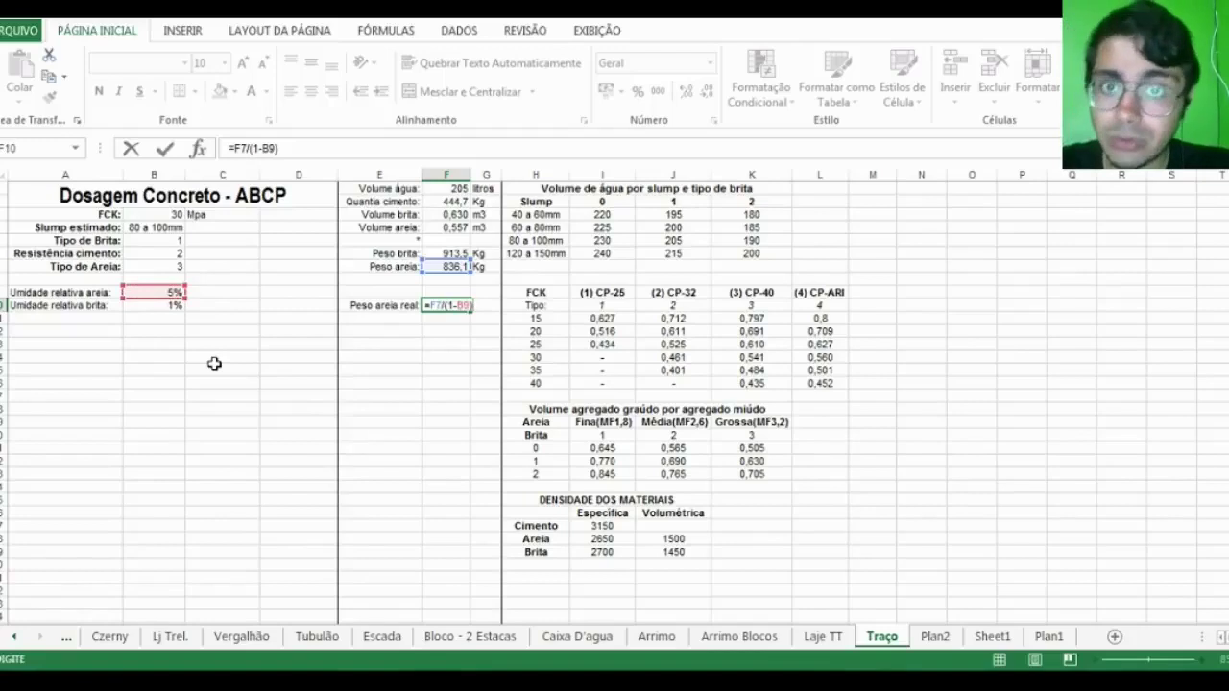
key(Return)
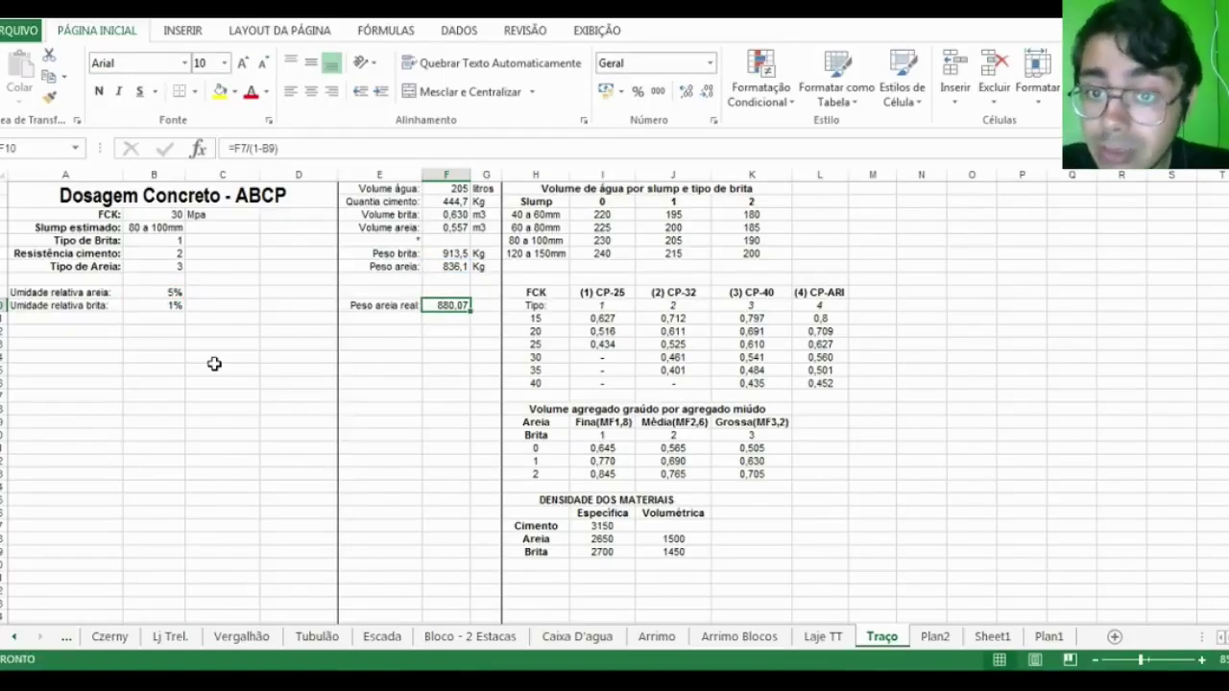
Enter the unit "Kg" in G10 for the real sand weight
key(Right)
text(Kg)
key(Return)
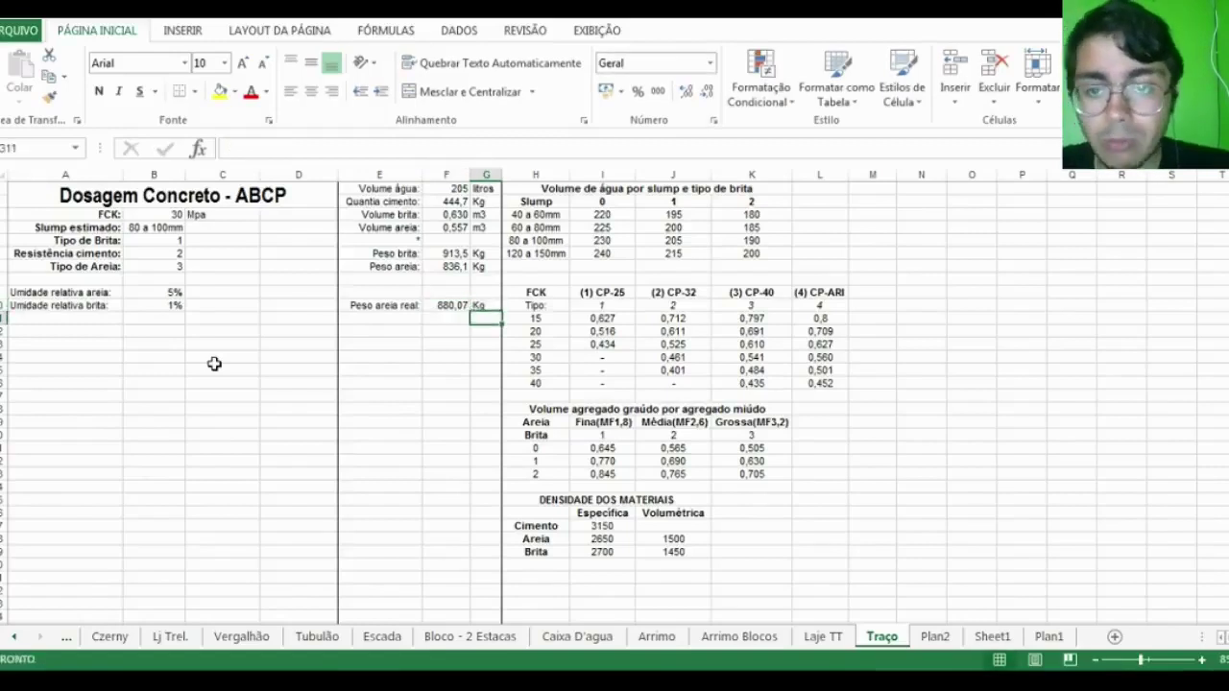
Enter the label "Volume areia:" in E11 and compute the real sand volume in F11 with =F10/J28
key(Left)
key(Left)
text(V)
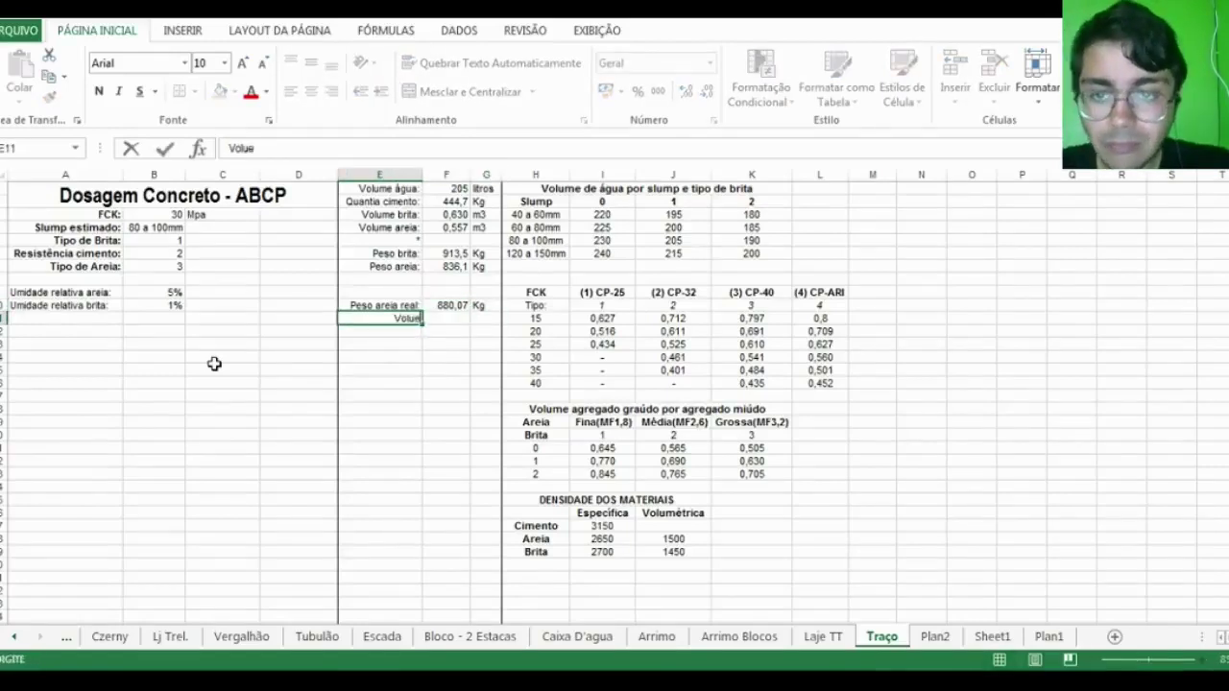
text(olume areia)
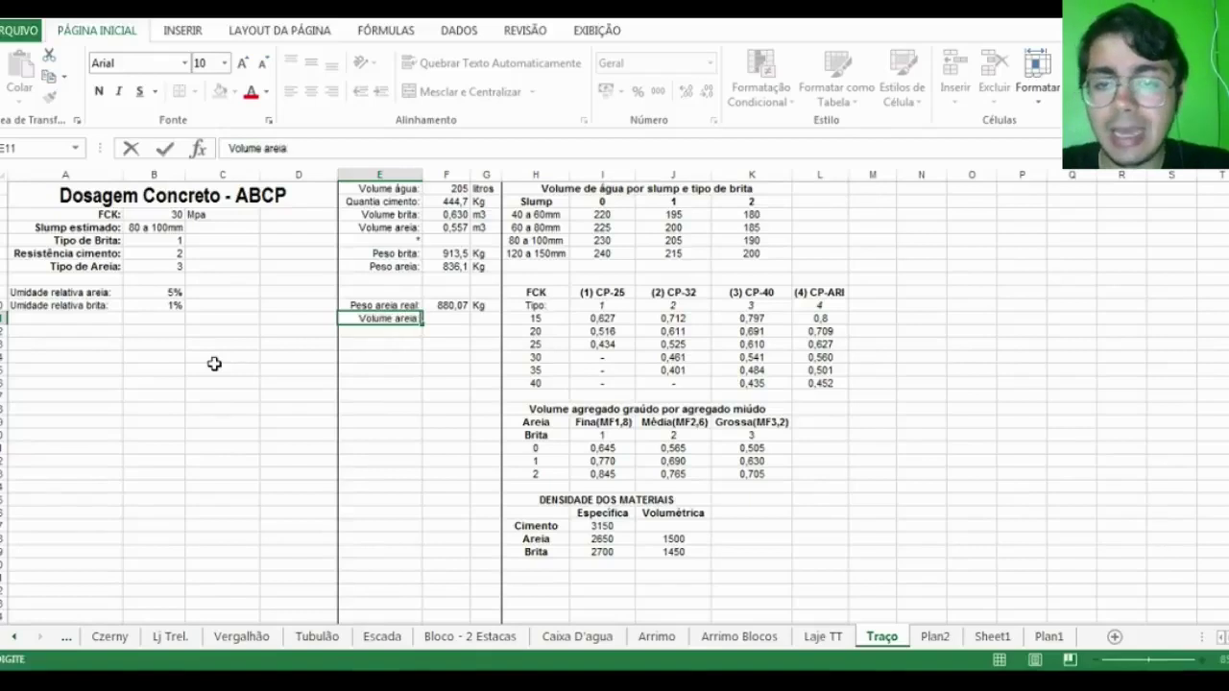
key(Right)
text(=)
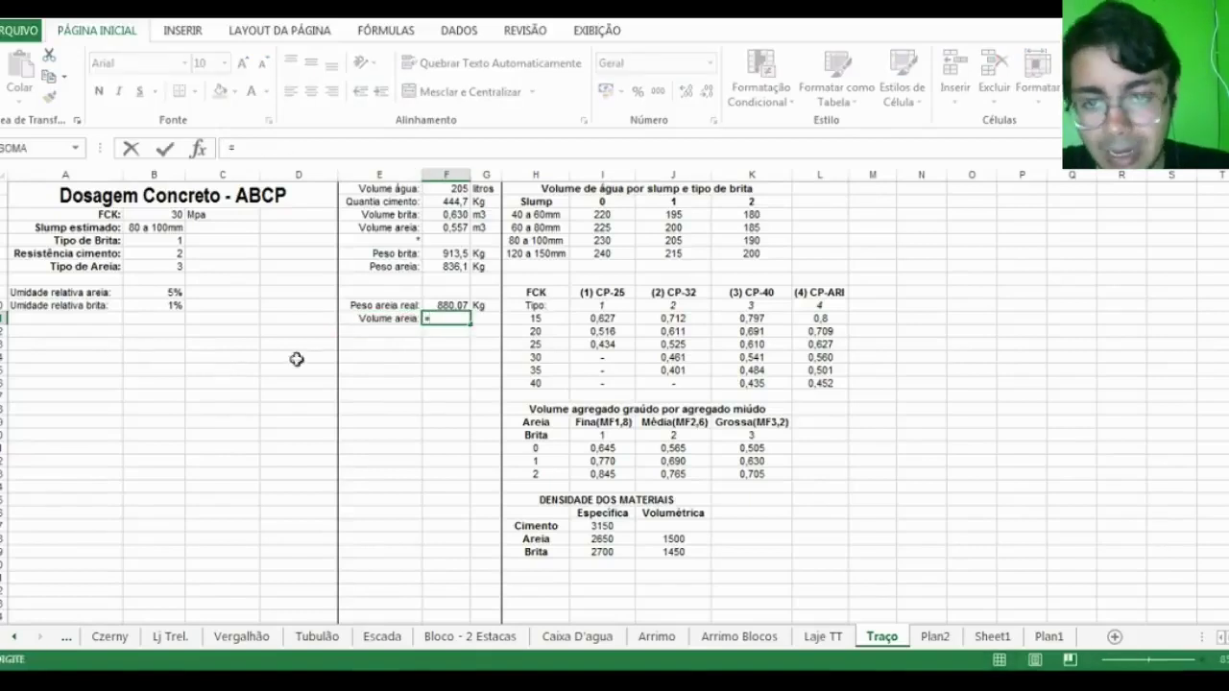
click(447, 305)
text(/)
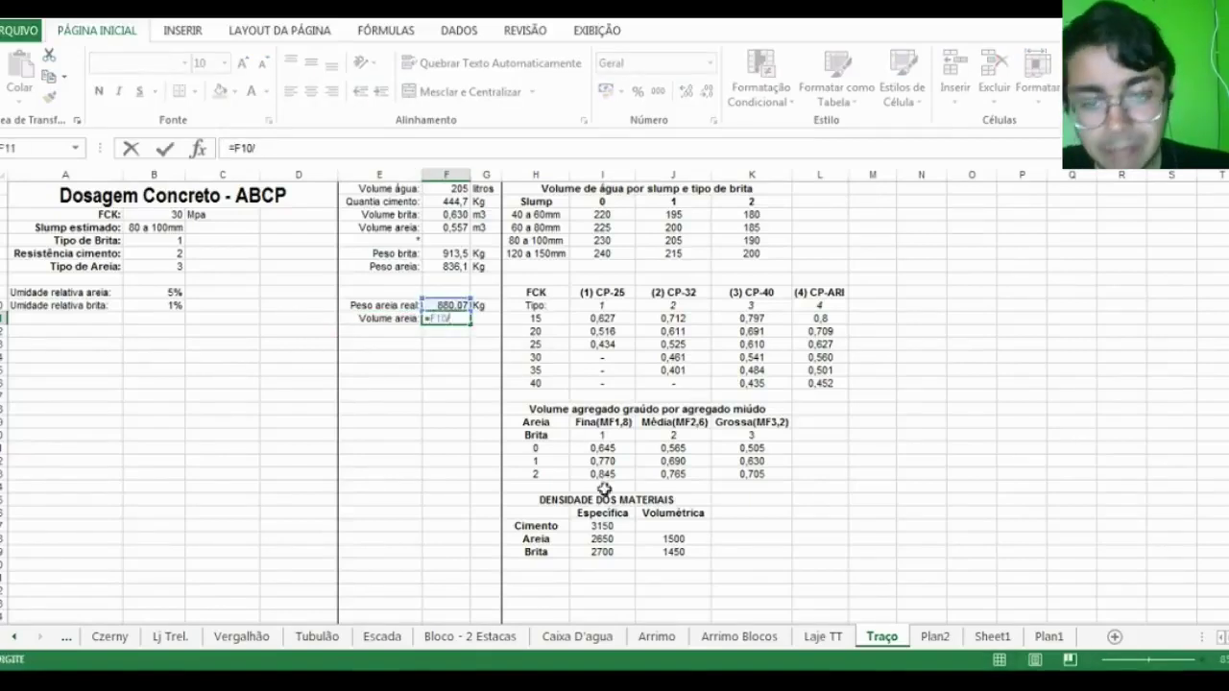
click(675, 538)
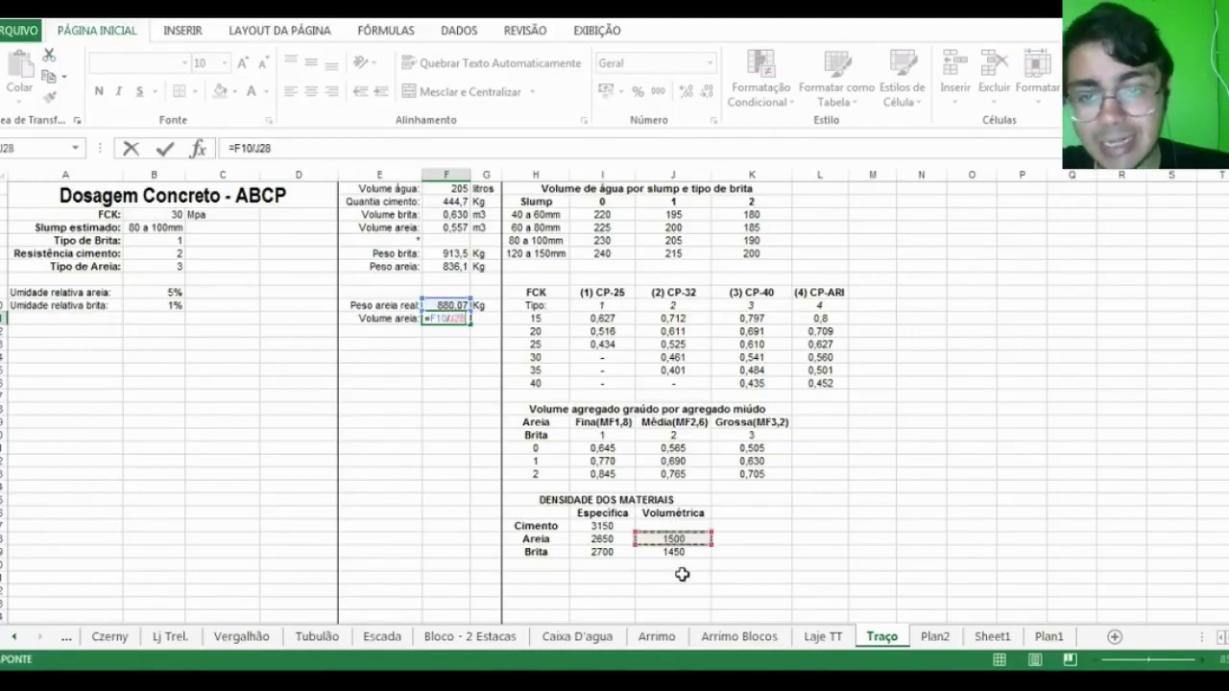
key(Return)
Format the real sand volume in F11 to three decimal places and enter the unit "m3" in G11
key(Up)
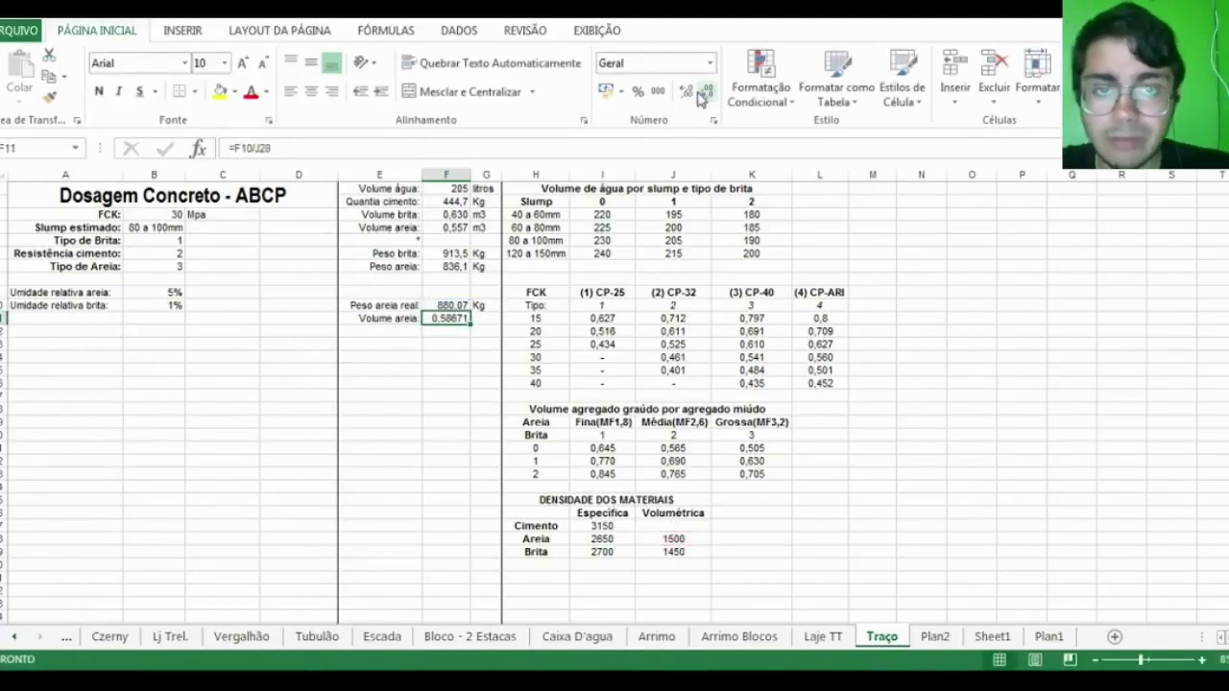
click(707, 92)
click(707, 91)
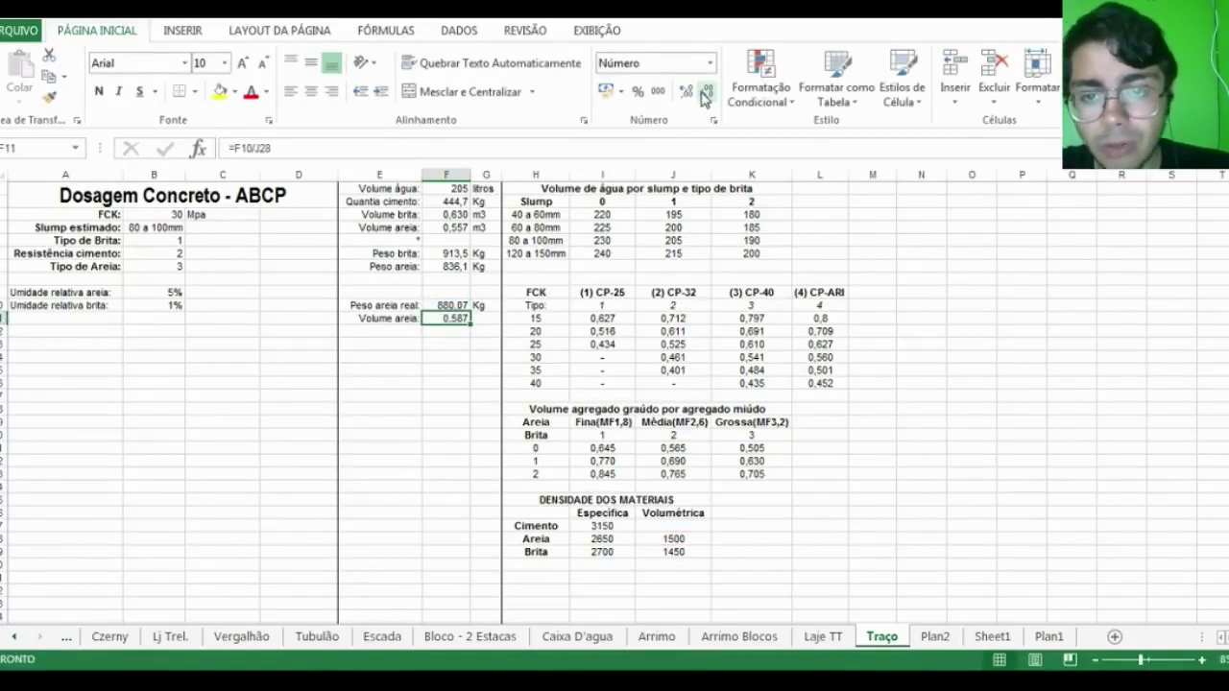
click(483, 319)
text(m3)
key(Return)
key(Left)
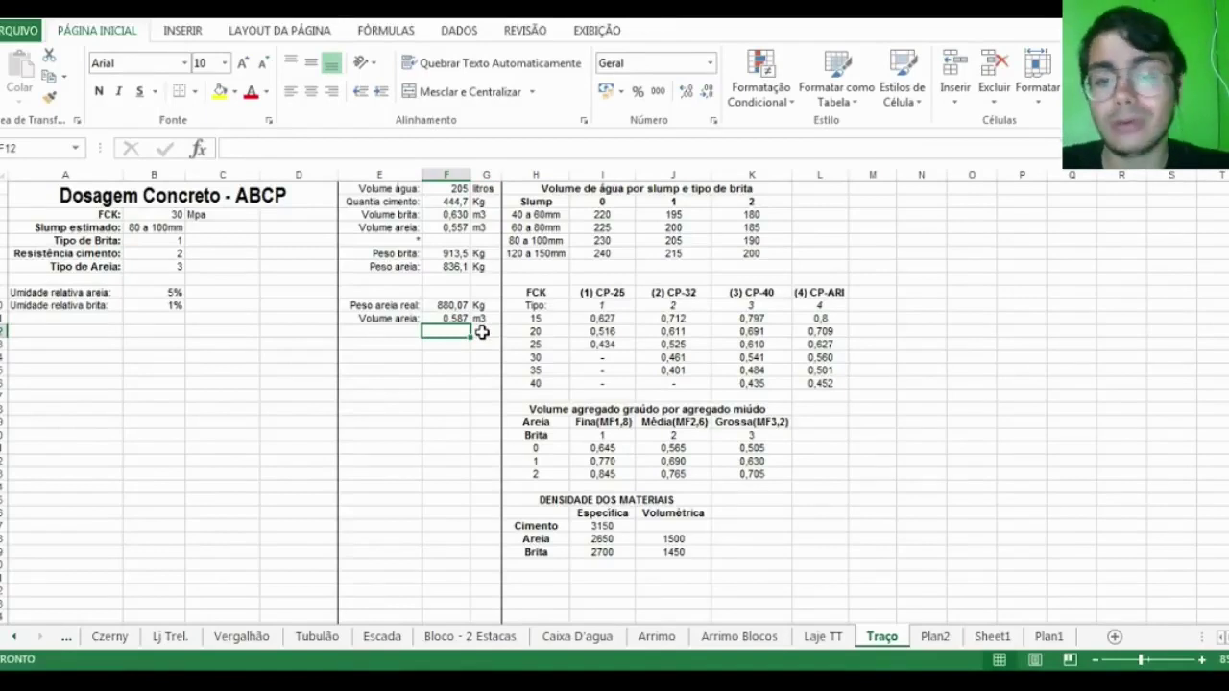
key(Left)
key(Down)
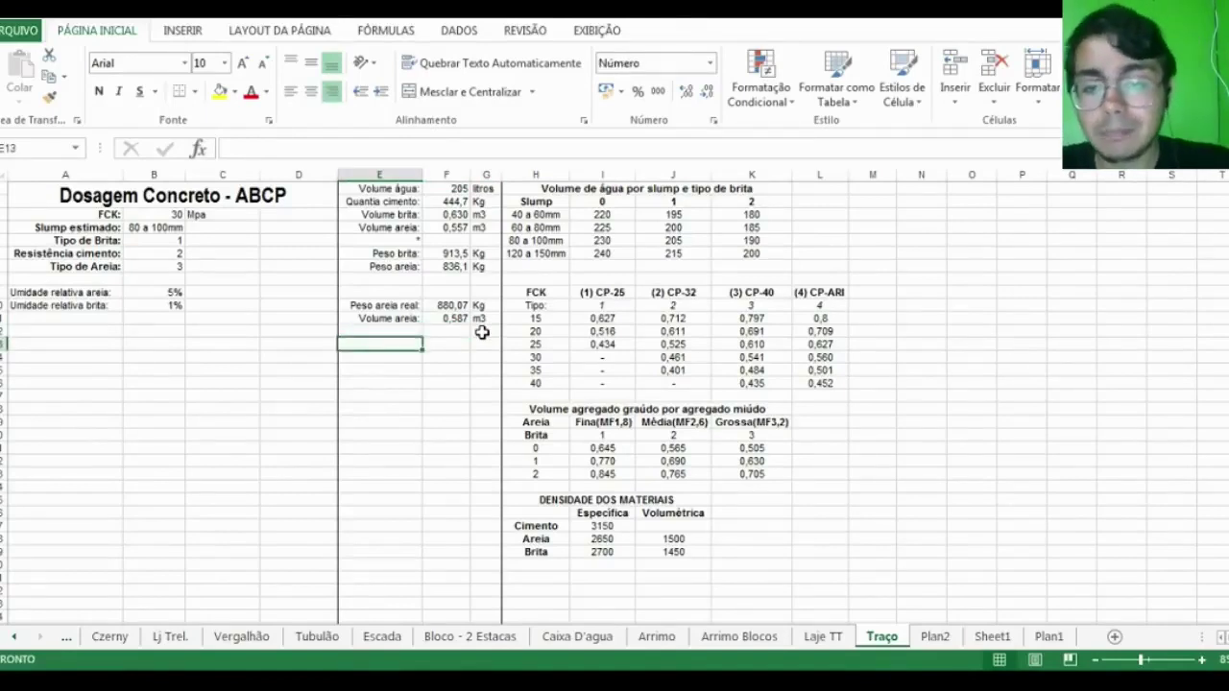
Enter the label "Peso brita real:" in E13 and compute the moisture-adjusted gravel weight in F13 with =(F6/(1-B10))
text(Peso br)
text(ita real)
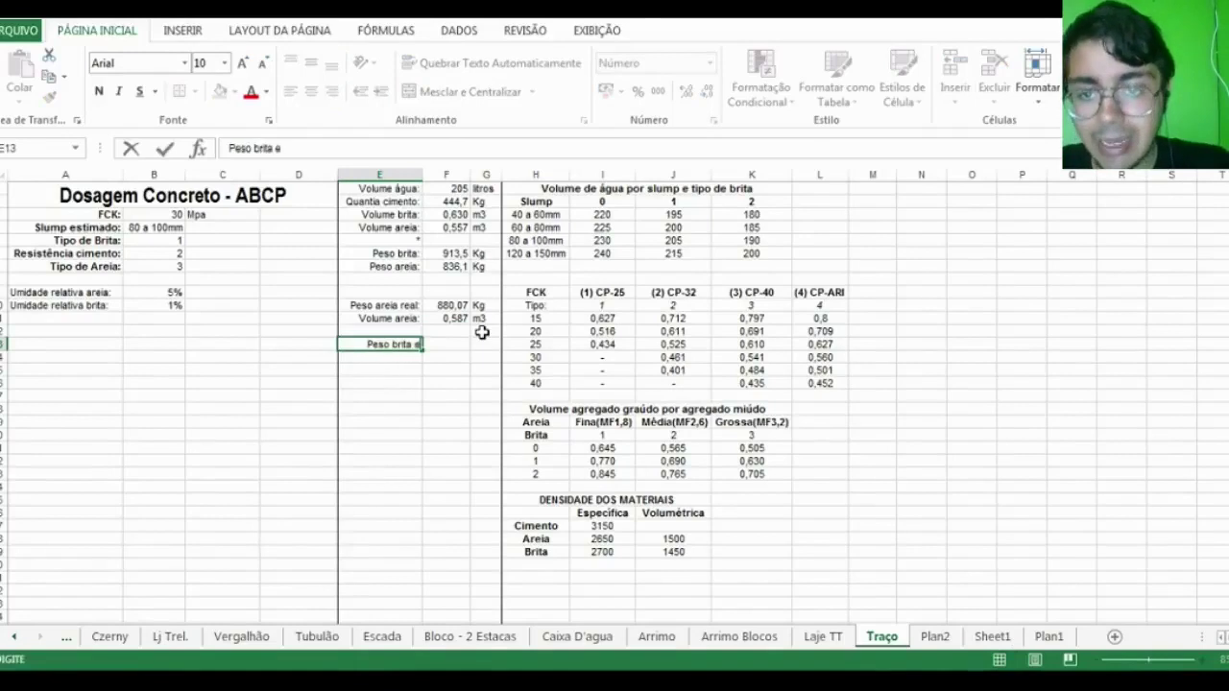
key(Tab)
text(=()
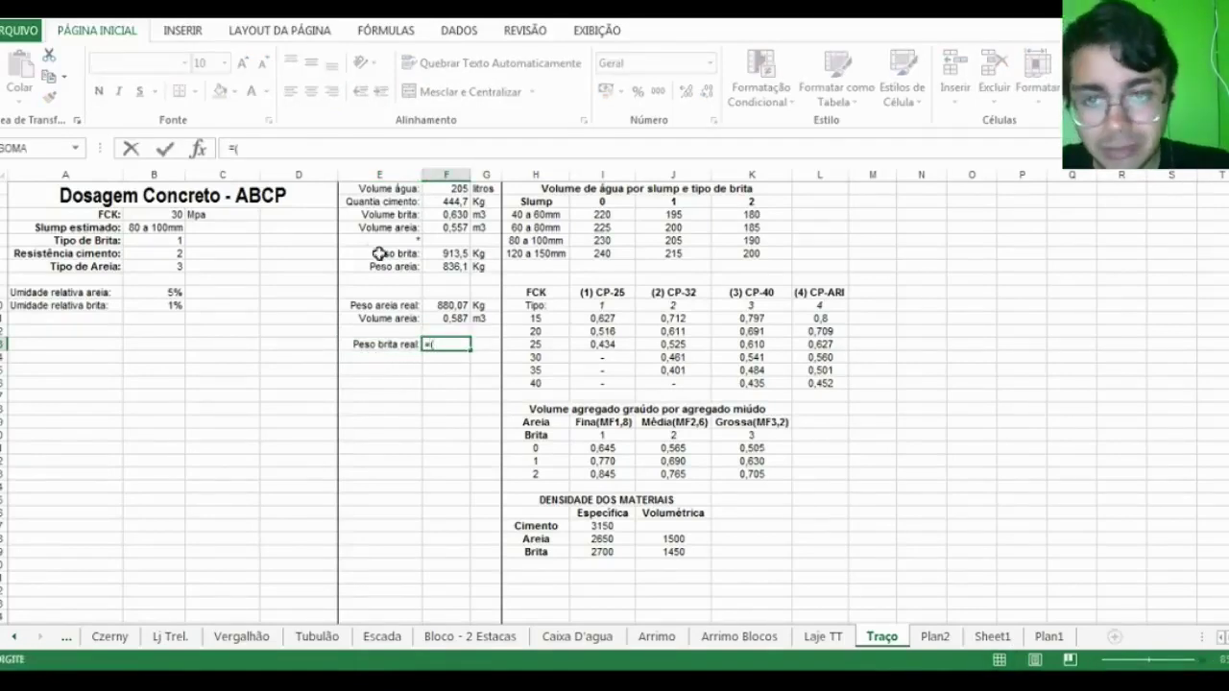
click(455, 254)
text(/(1-)
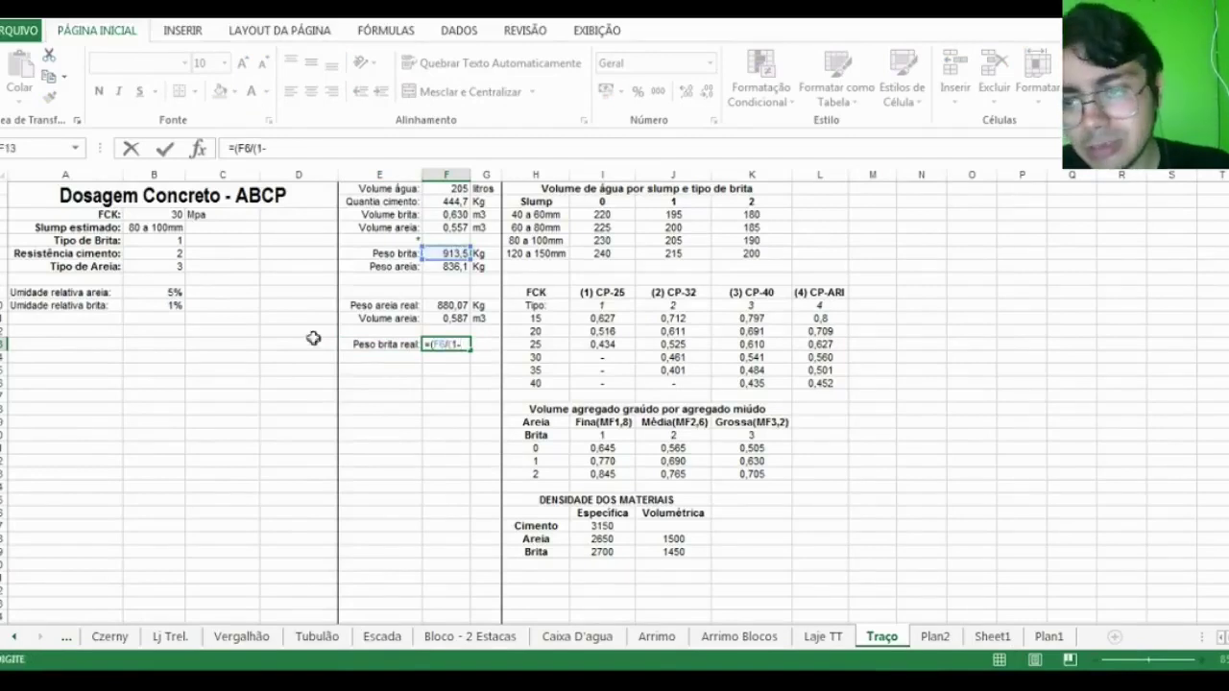
click(173, 305)
text()))
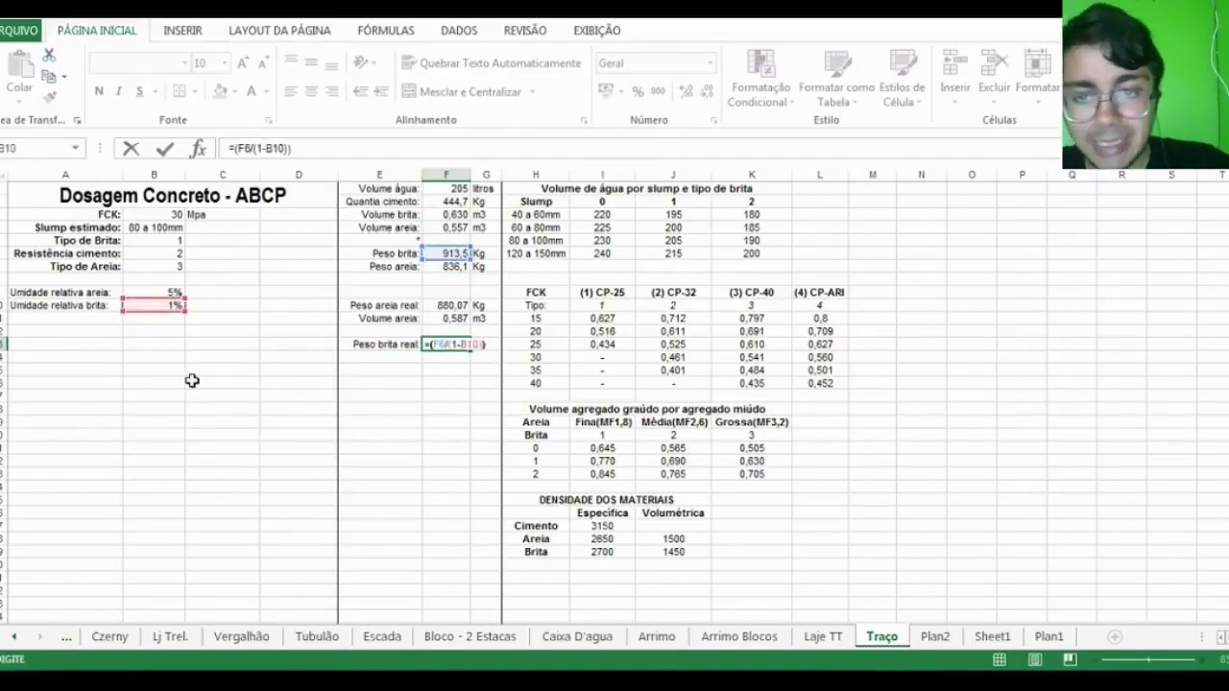
key(Return)
Format the real gravel weight in F13 to one decimal place and enter the unit "Kg" in G13
key(Up)
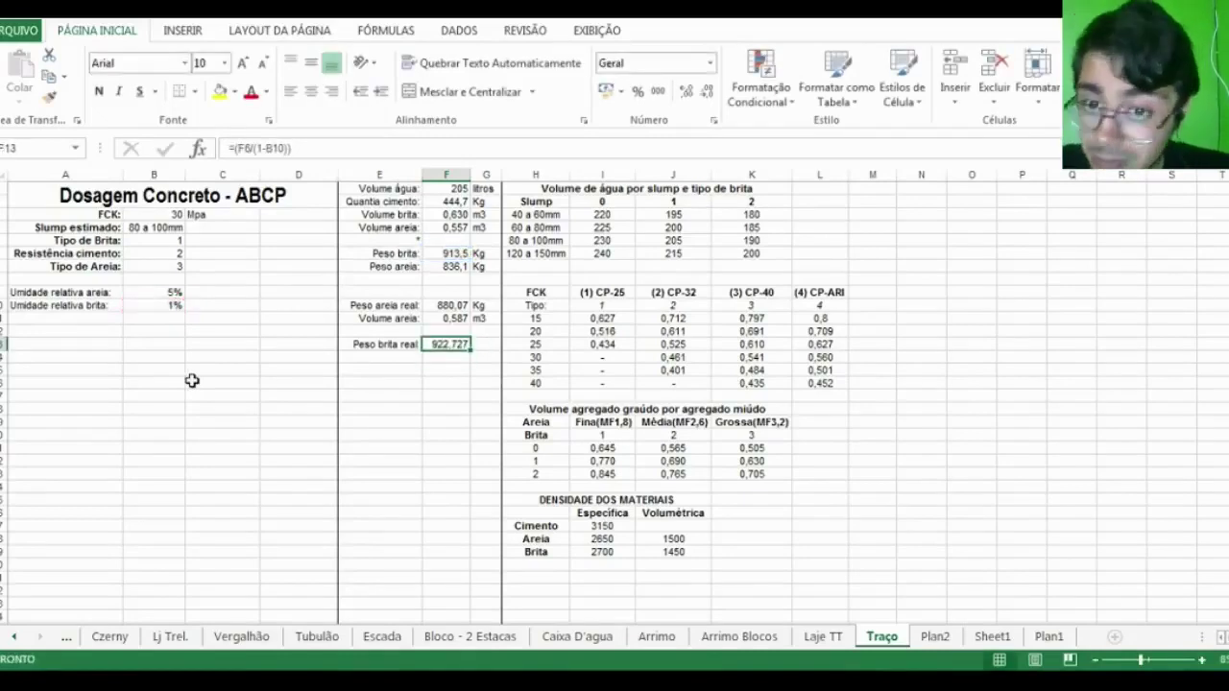
click(712, 96)
click(712, 96)
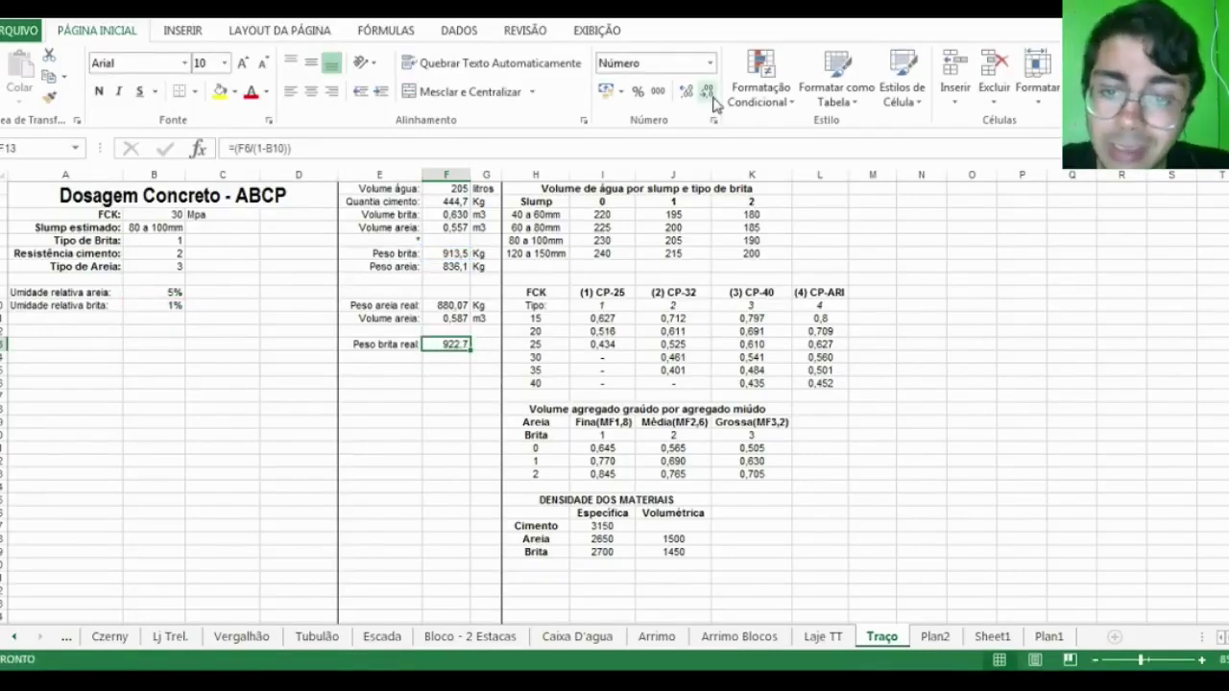
click(483, 343)
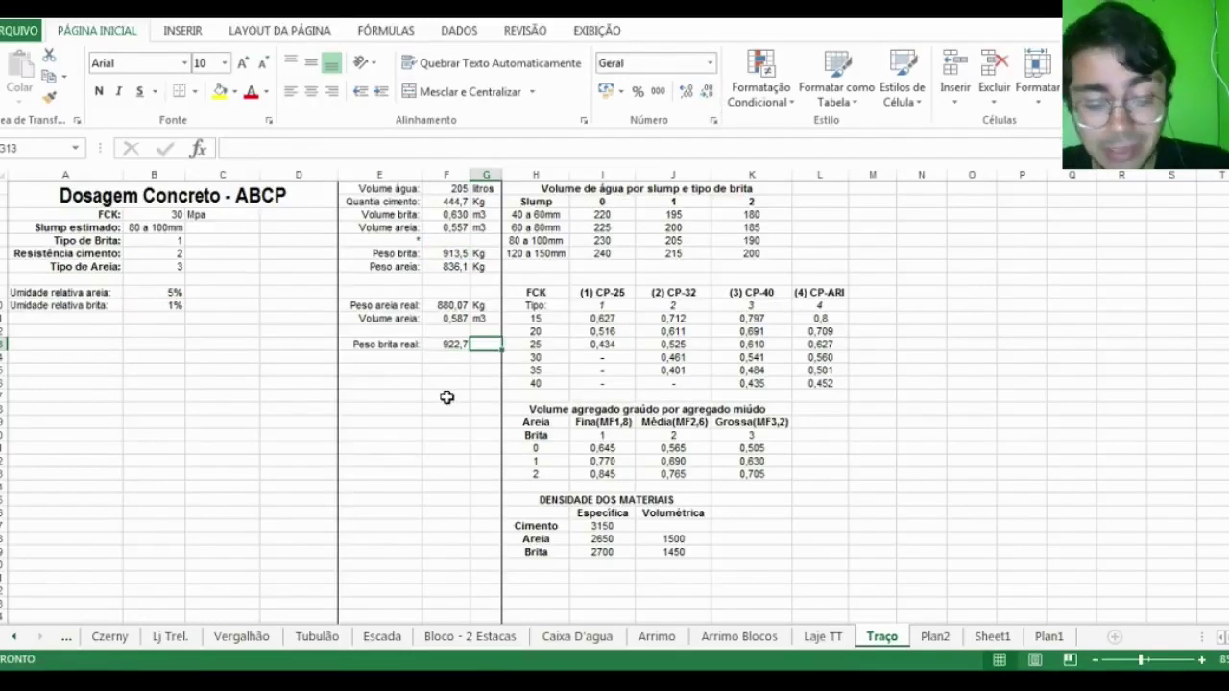
text(Kg)
key(Return)
Enter the label "Volume brita:" in E14 and compute the real gravel volume in F14 with =F13/J29
key(Left)
key(Left)
text(V)
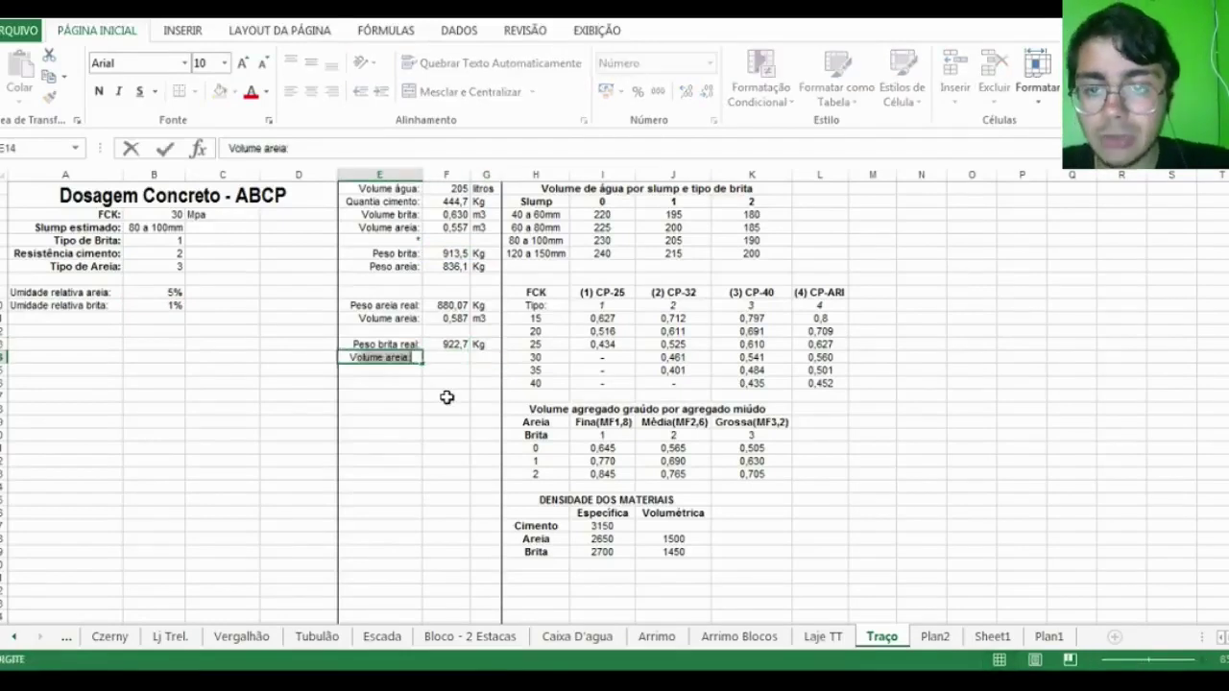
text(olume brita:)
key(Tab)
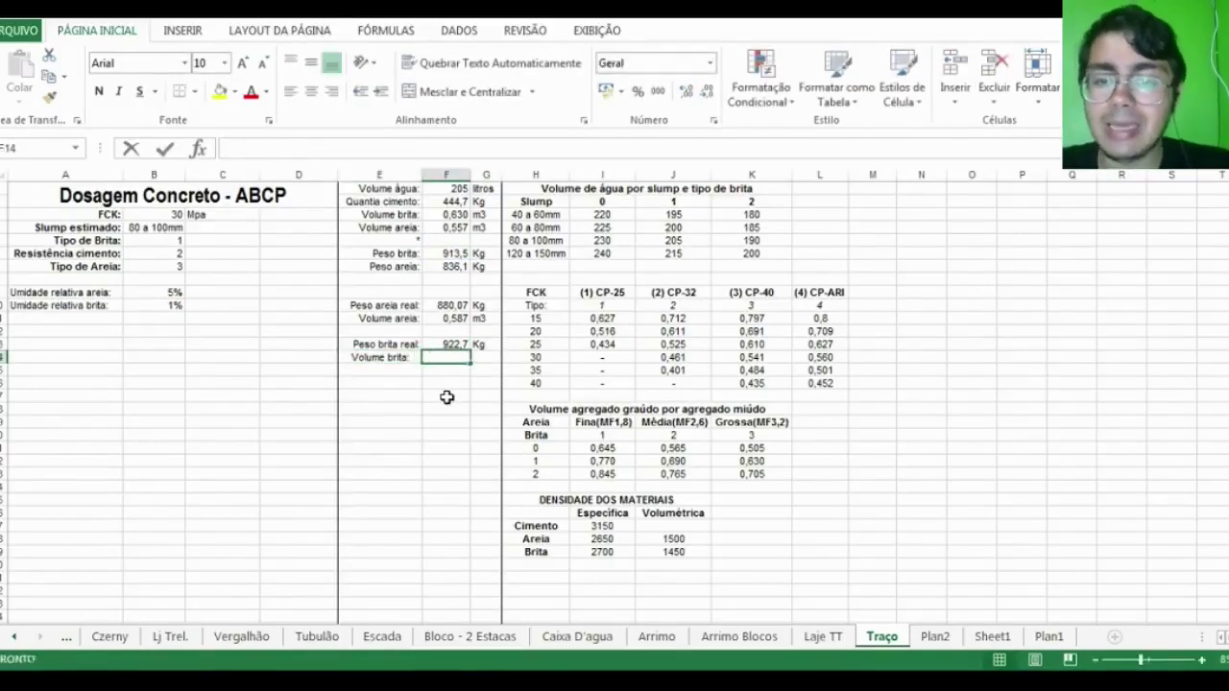
text(=)
click(460, 342)
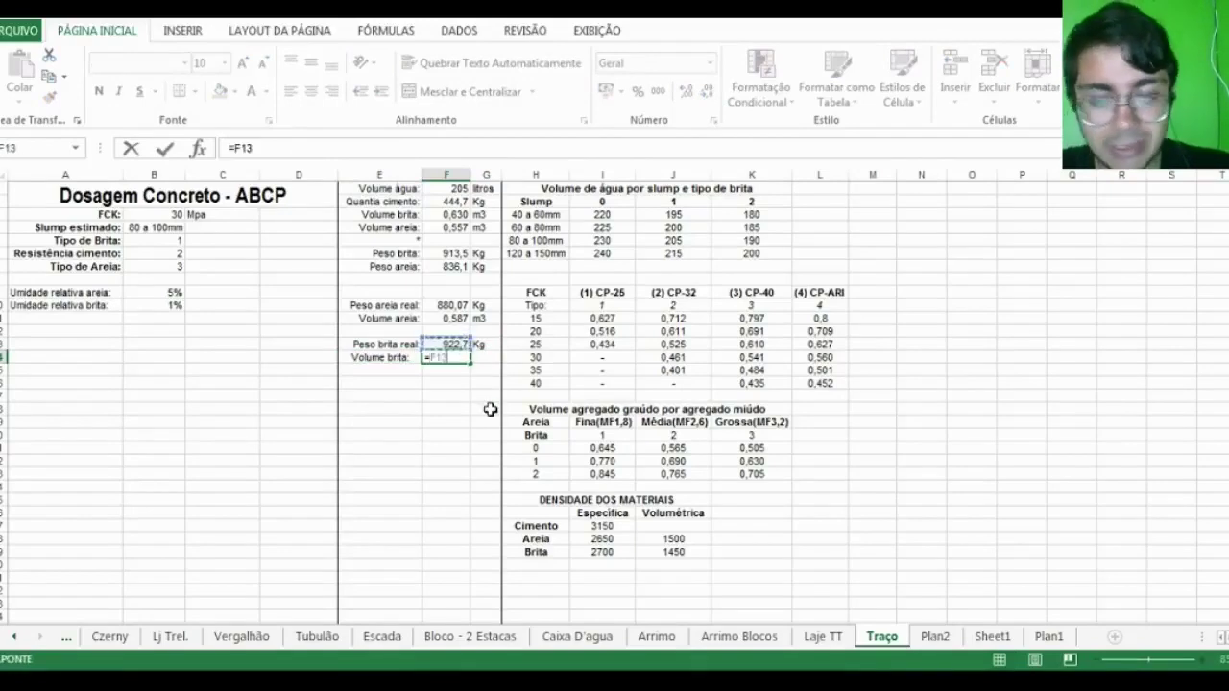
text(/)
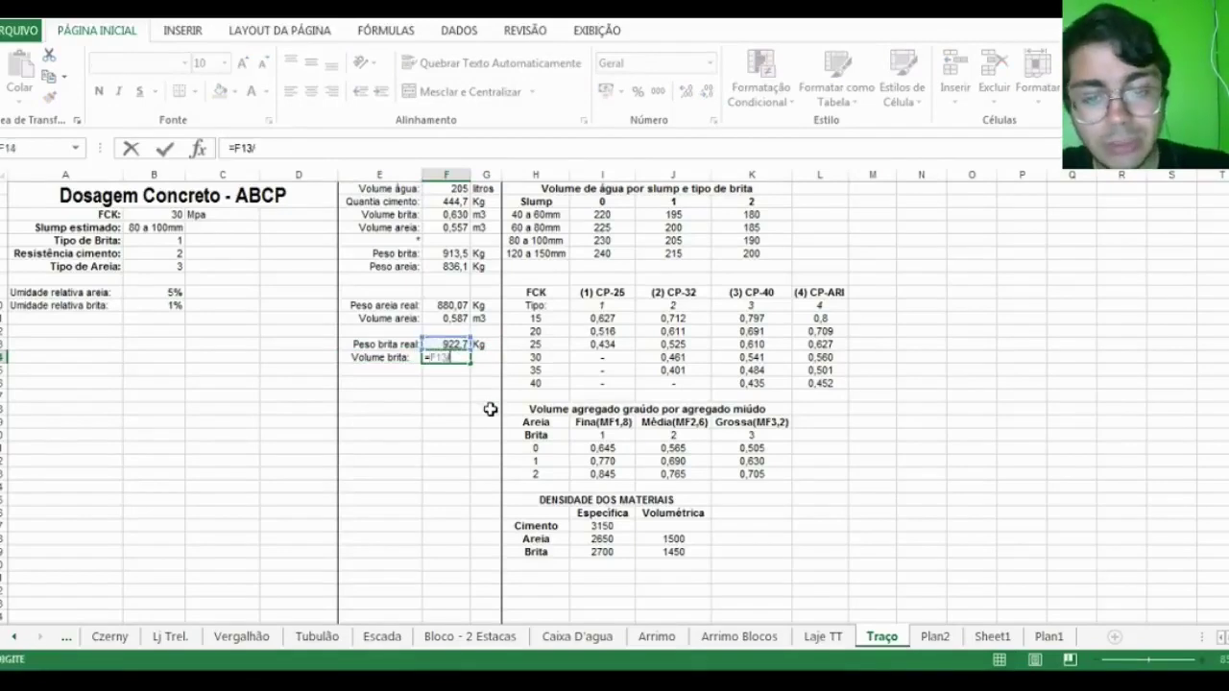
click(677, 552)
key(ctrl+Return)
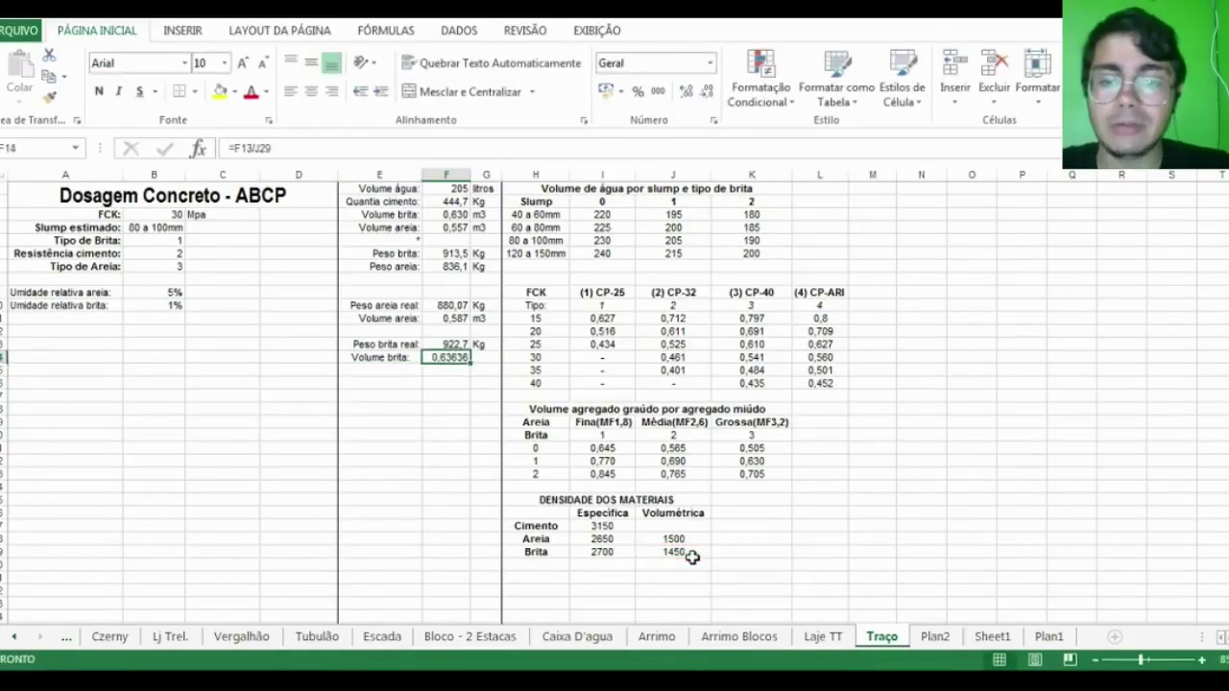
Format the real gravel volume in F14 to three decimal places
click(707, 91)
click(708, 91)
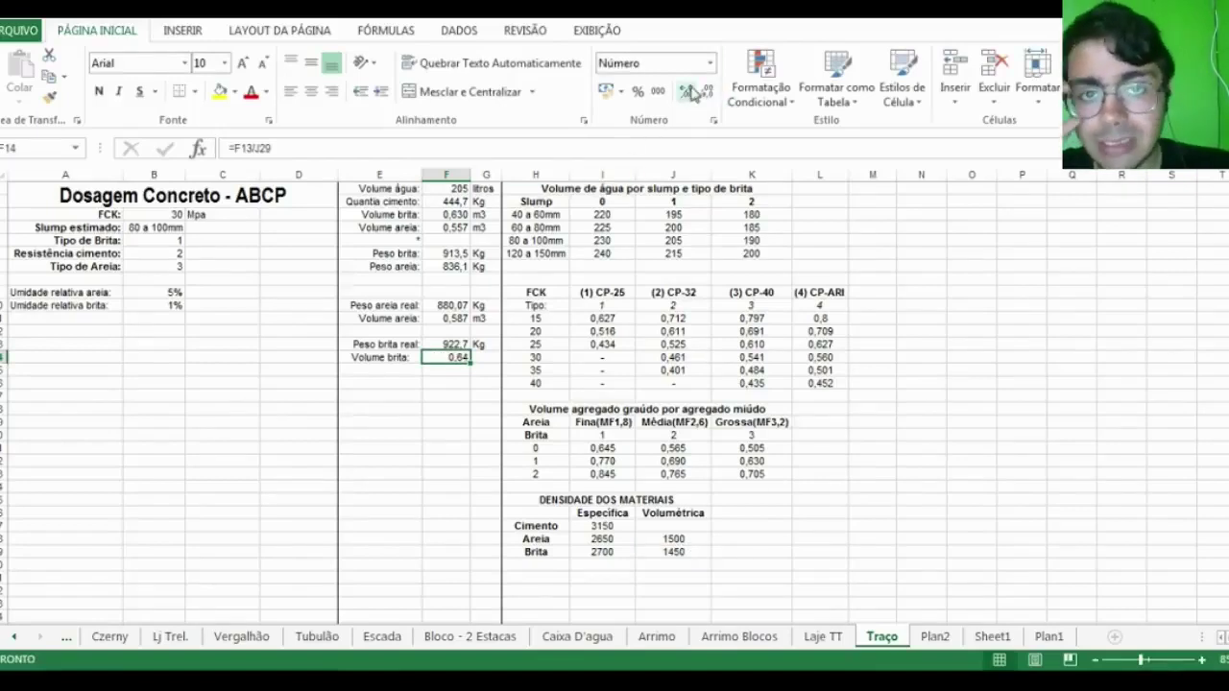
click(686, 91)
Right-align all the labels in column E
click(395, 175)
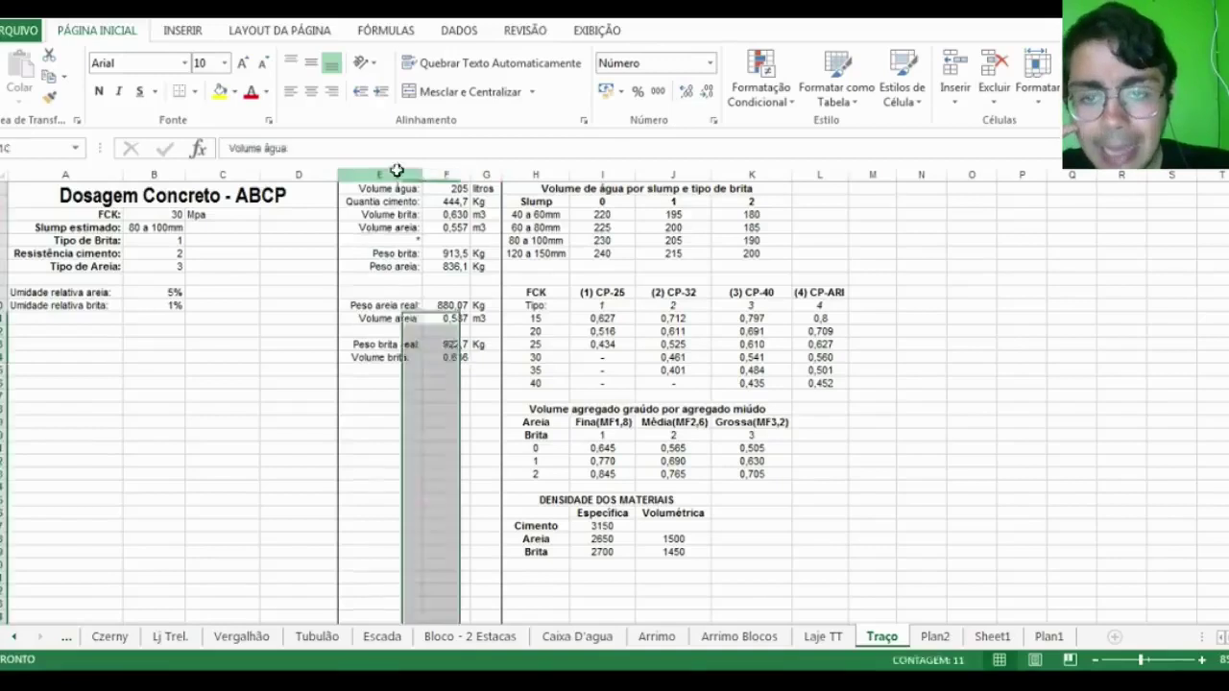
click(334, 95)
click(333, 95)
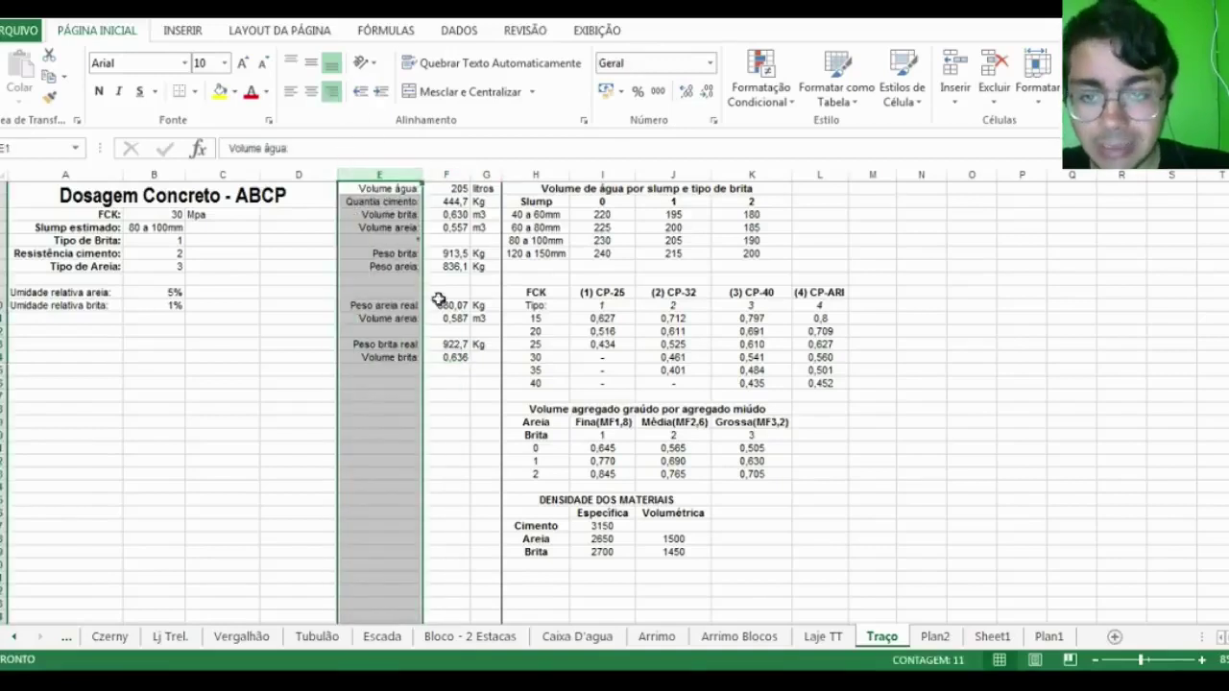
Enter the unit "m3" in G14 for the real gravel volume
click(479, 355)
text(m3)
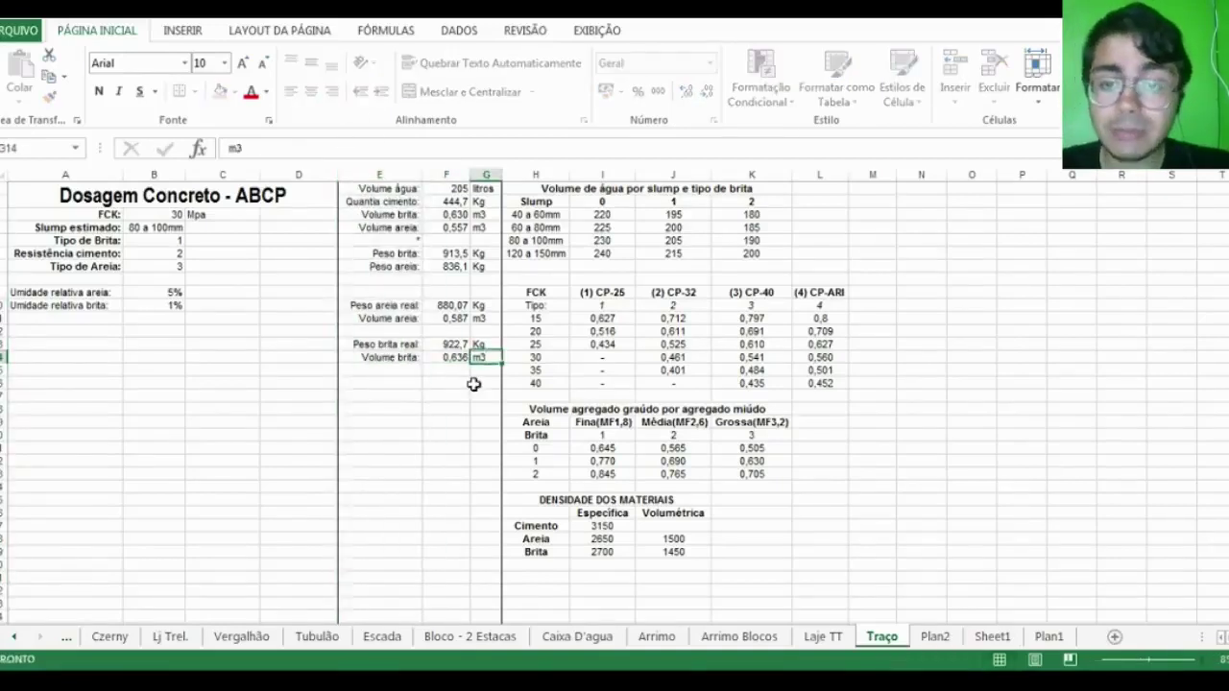
key(Return)
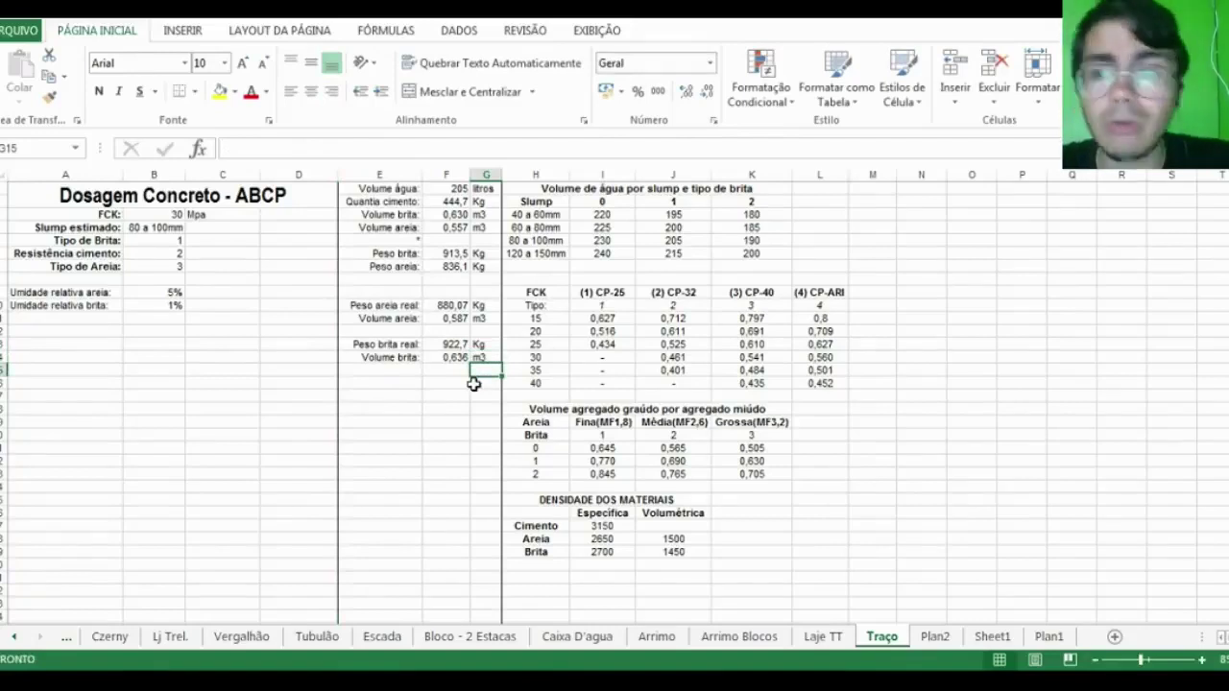
Enter the label "Volume real água:" in E16 and autofit column E to its contents
click(409, 372)
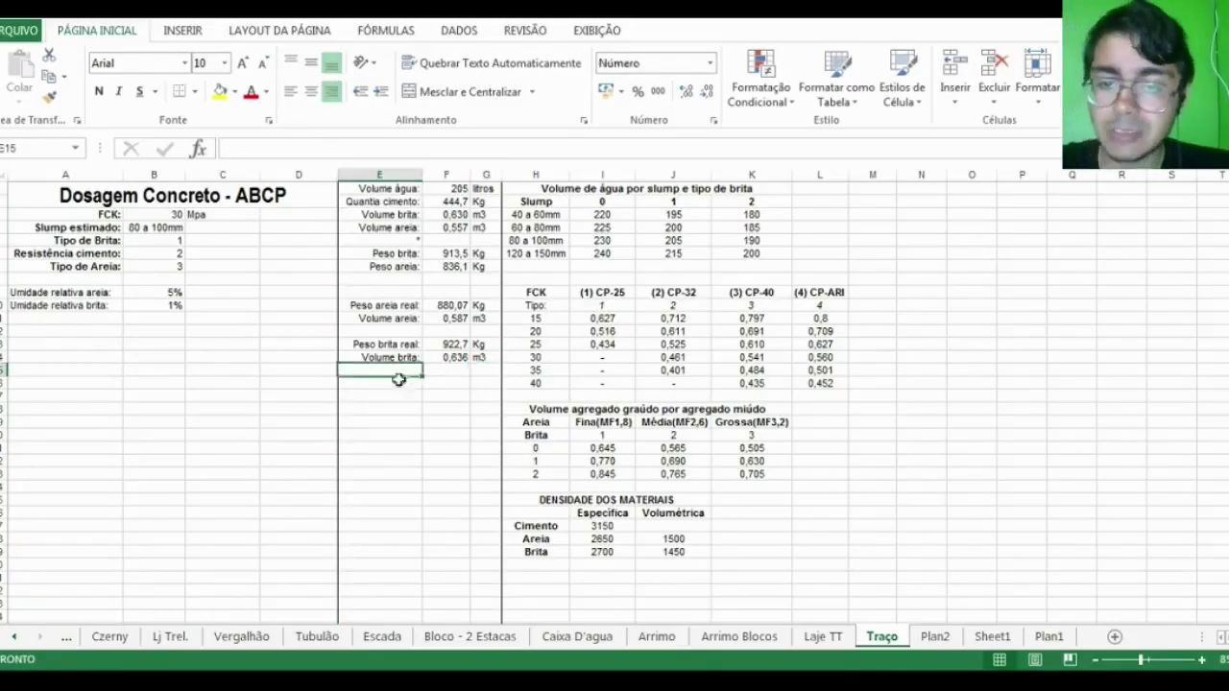
key(Down)
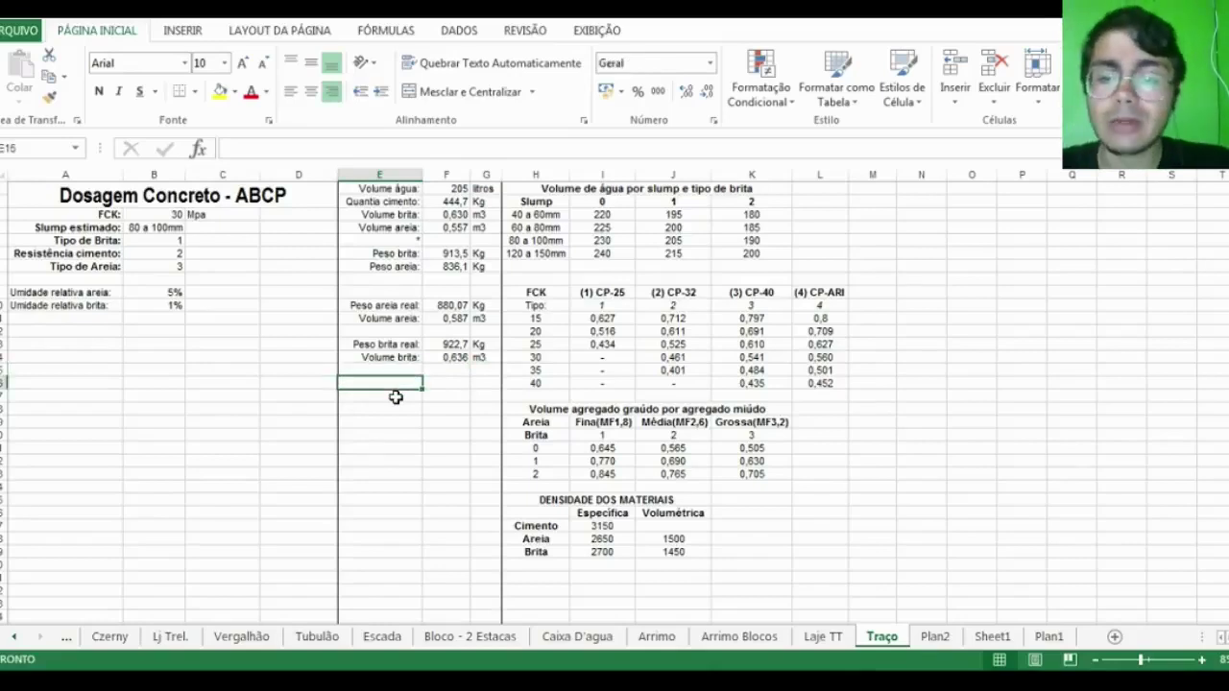
text(Volume real água:)
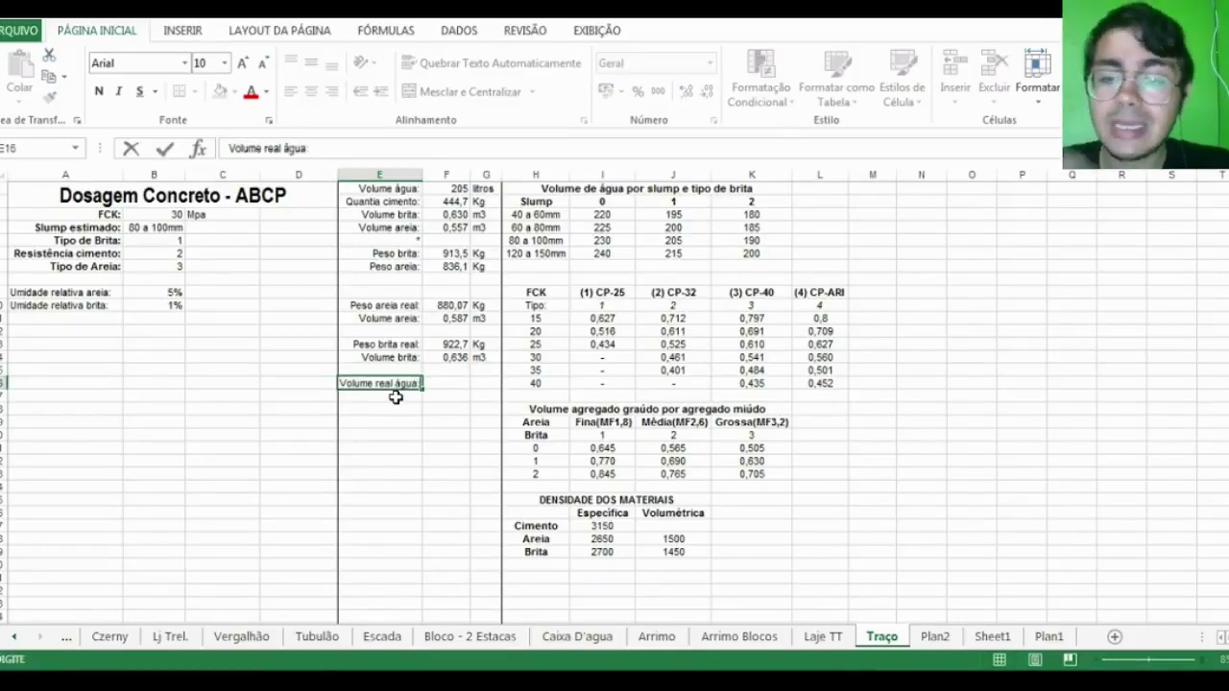
key(Tab)
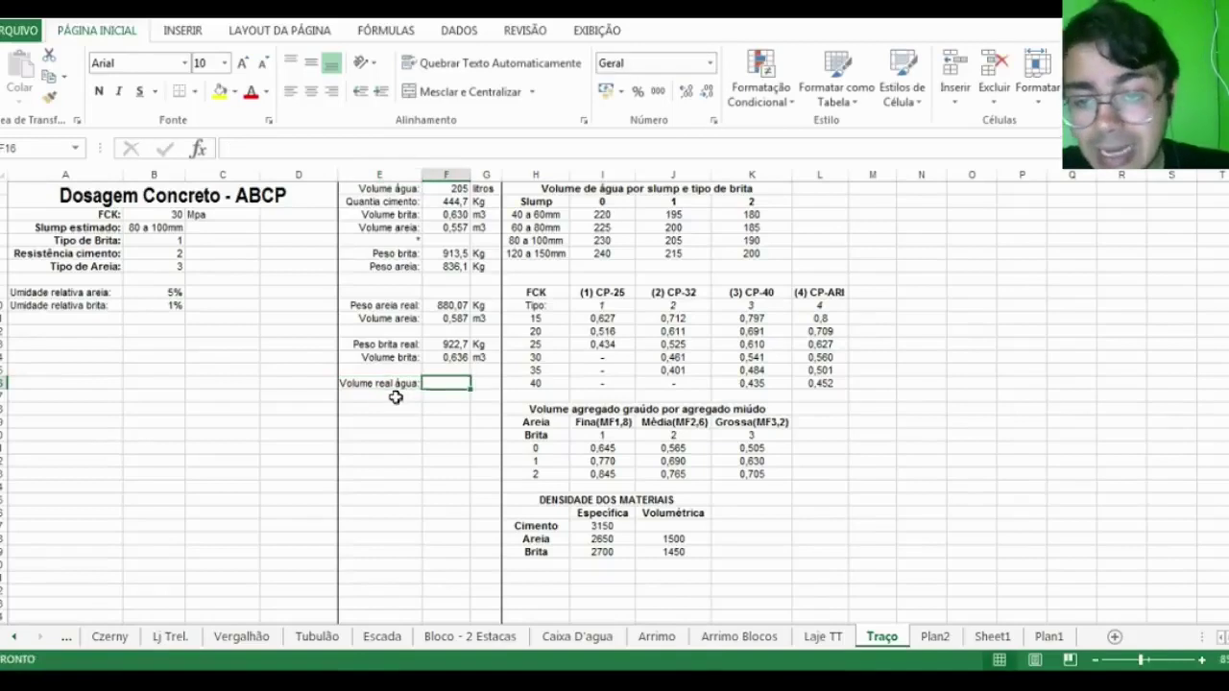
double_click(422, 173)
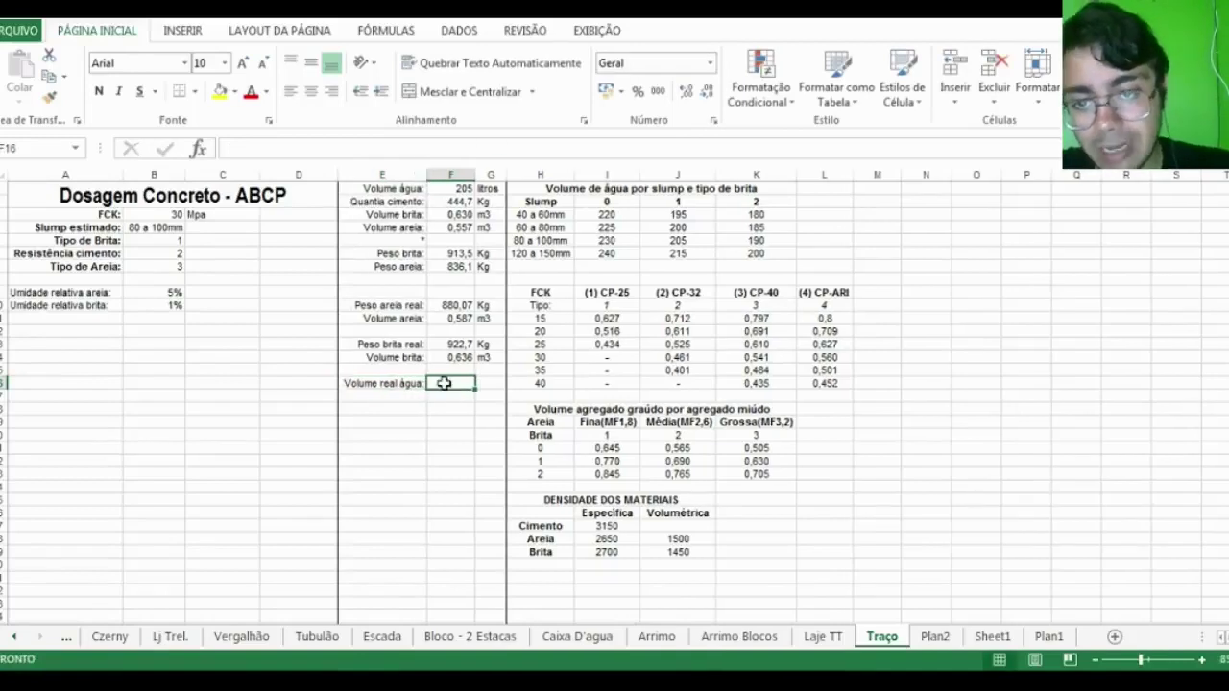
Convert the water volume from litres to cubic metres in F16 with =F1/1000
text(=)
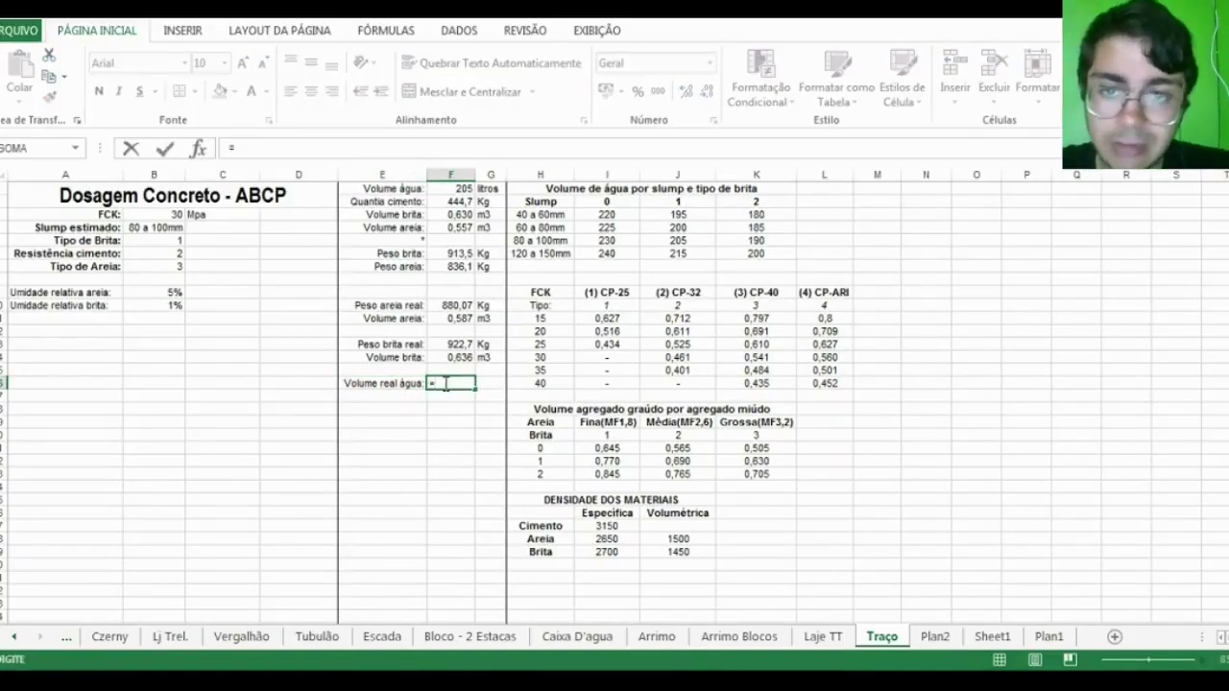
click(453, 189)
text(/1000)
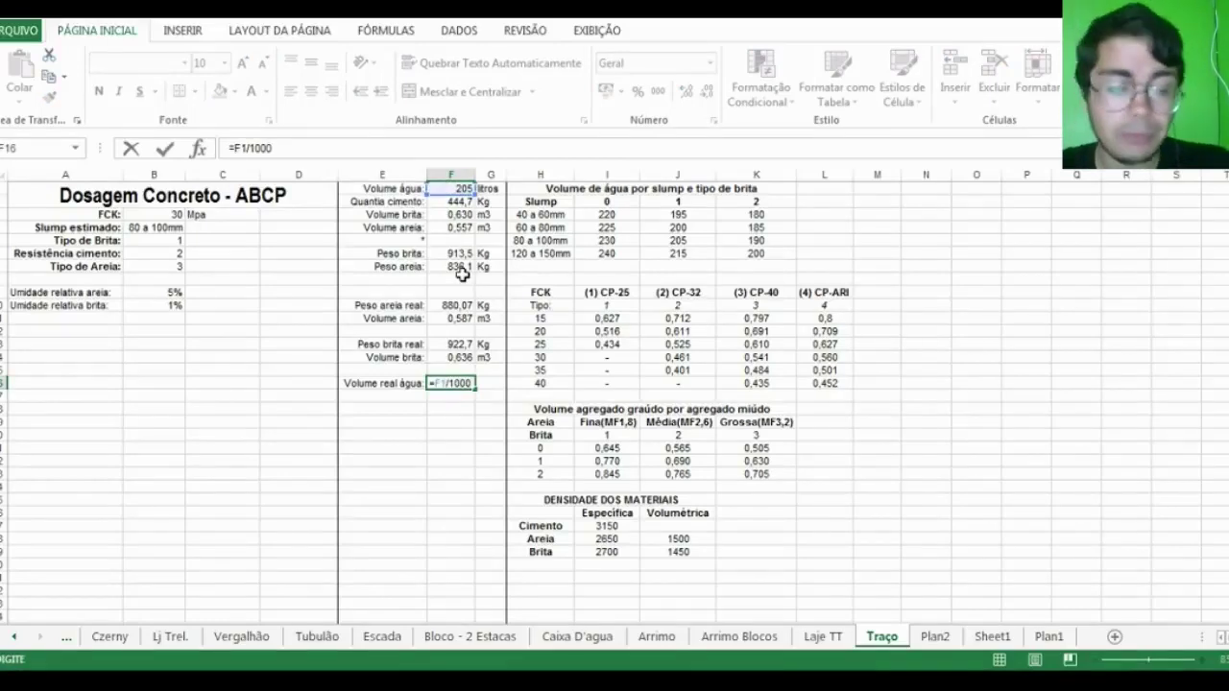
key(Return)
Extend the real water volume formula in F16 to =F1/1000+F3+F4-F11-F14
key(Up)
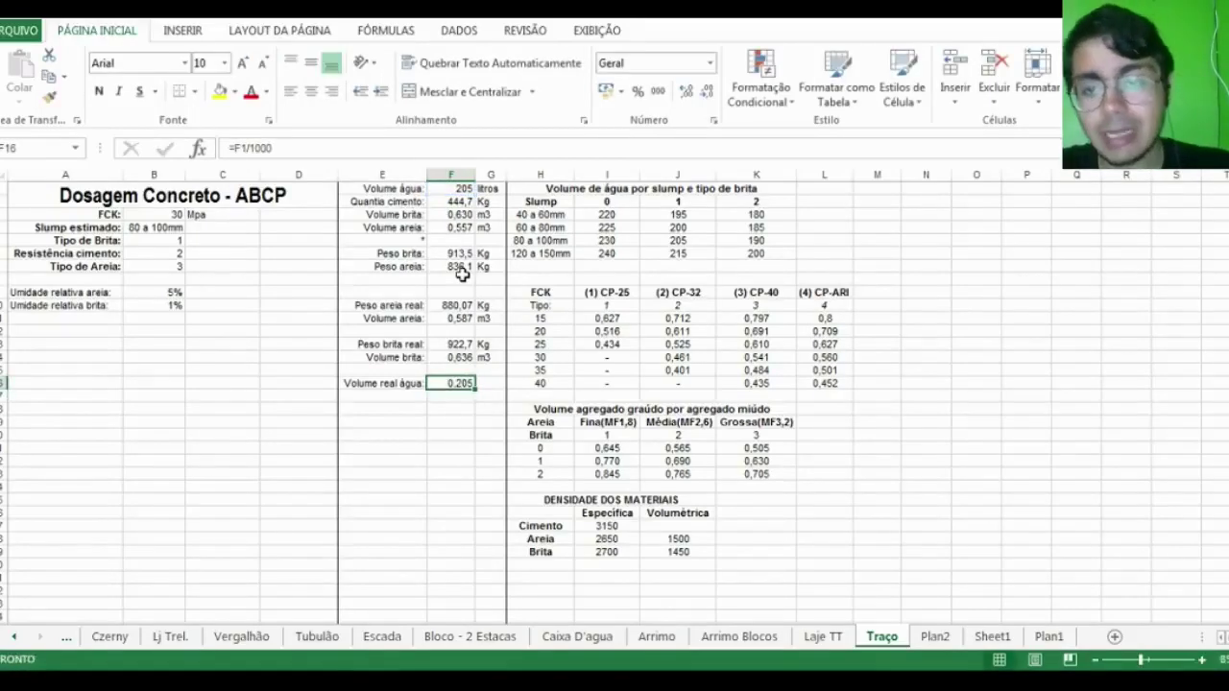
click(291, 148)
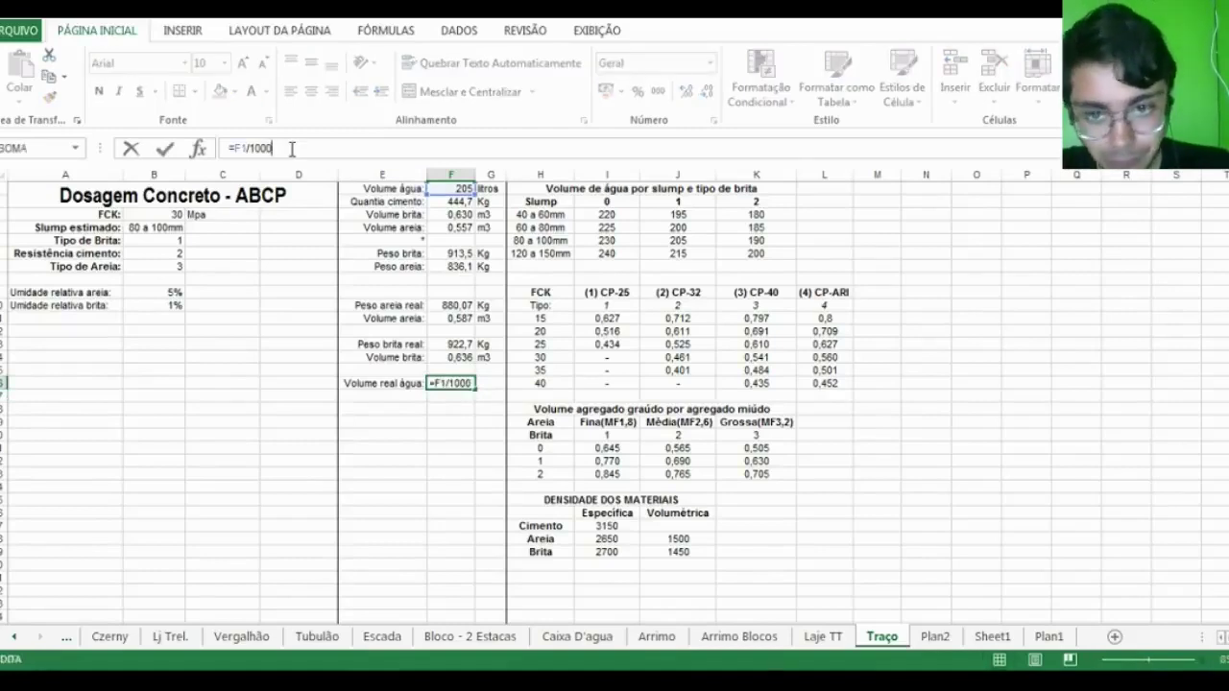
text(+)
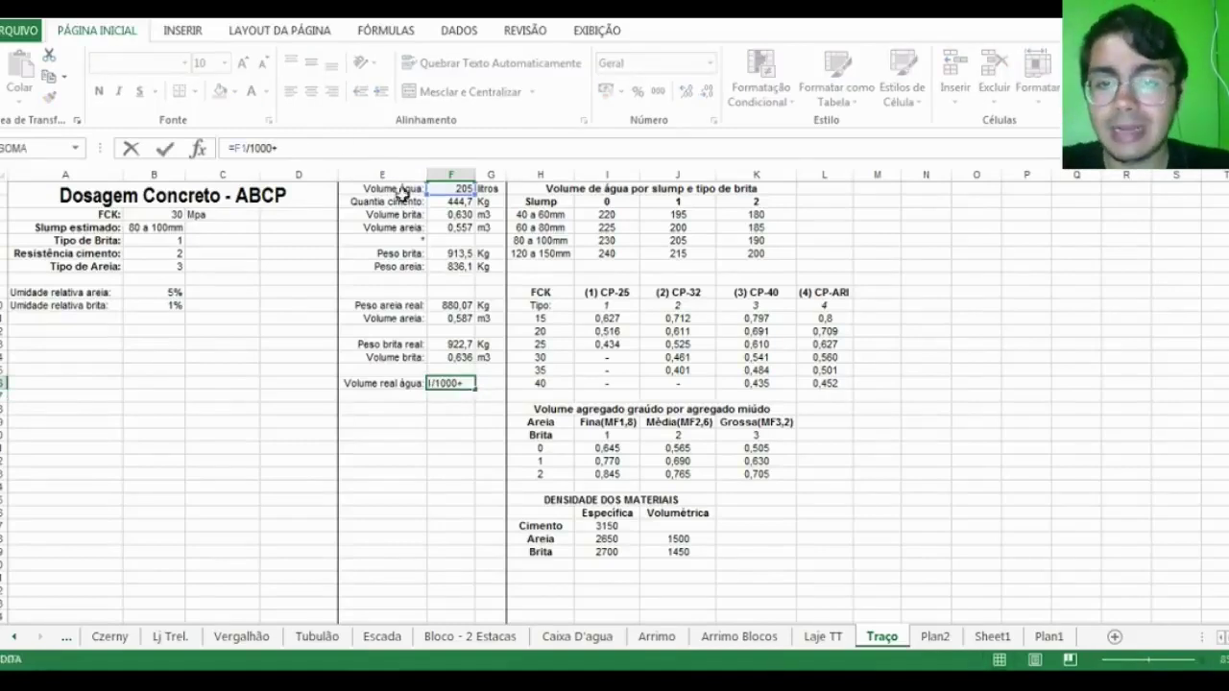
click(464, 216)
text(+)
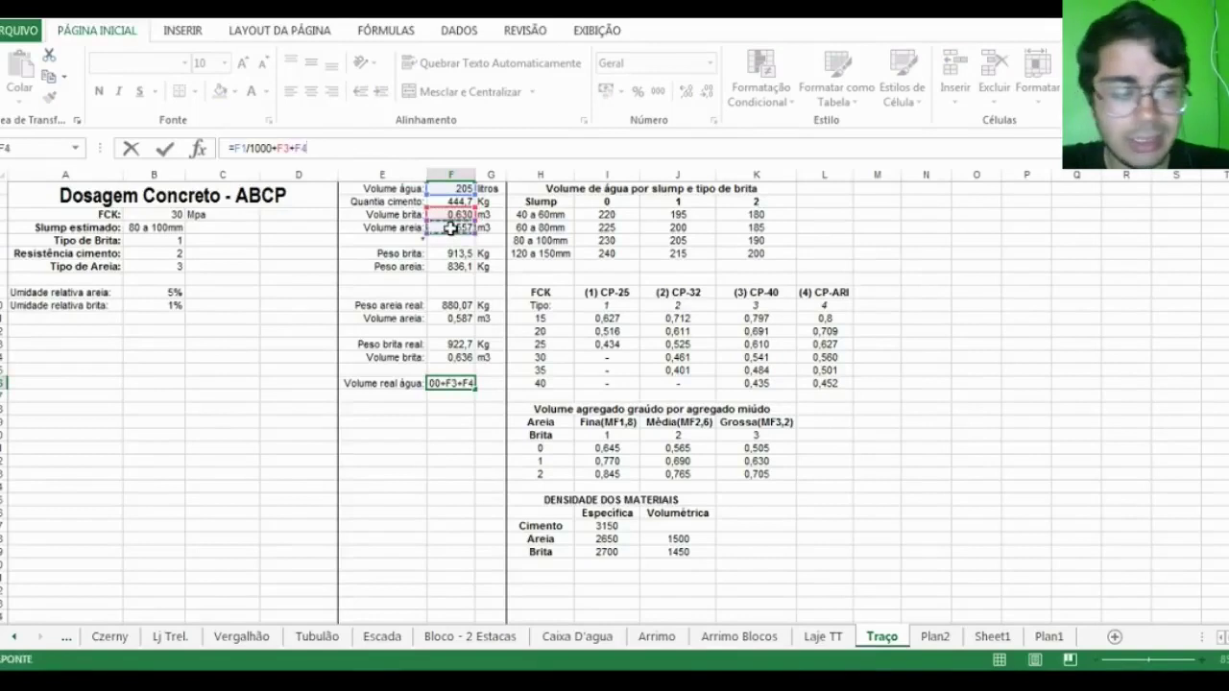
text(-)
click(452, 318)
text(-)
click(447, 356)
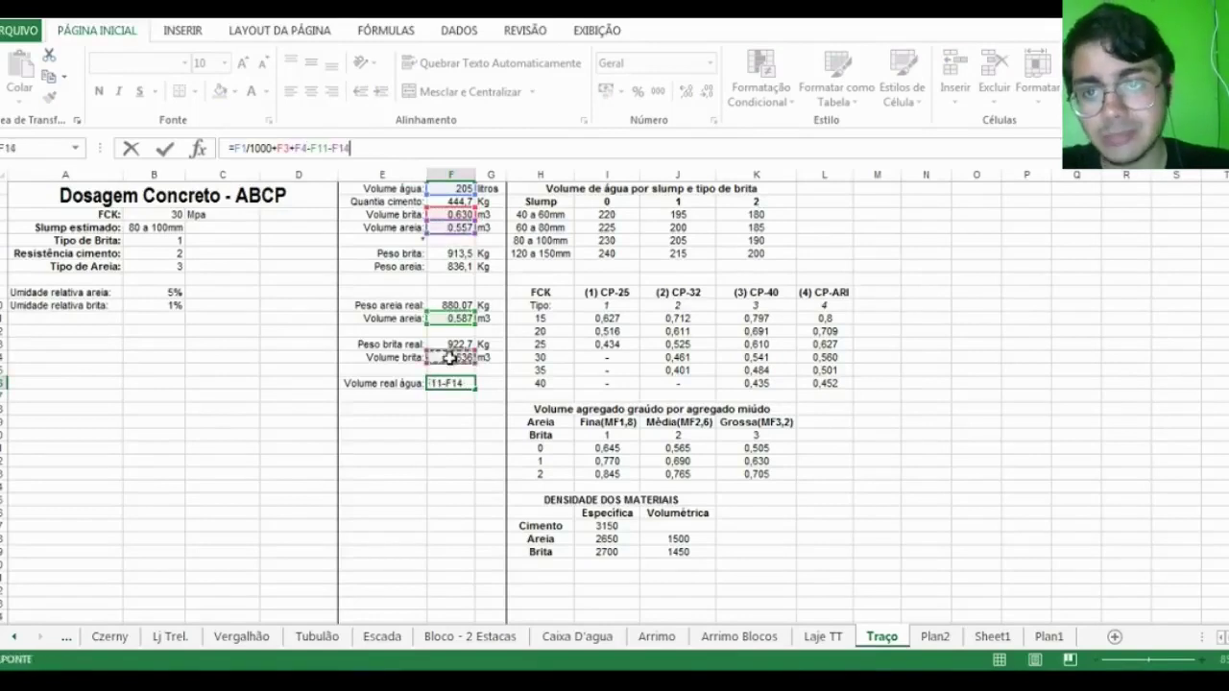
key(ctrl+Return)
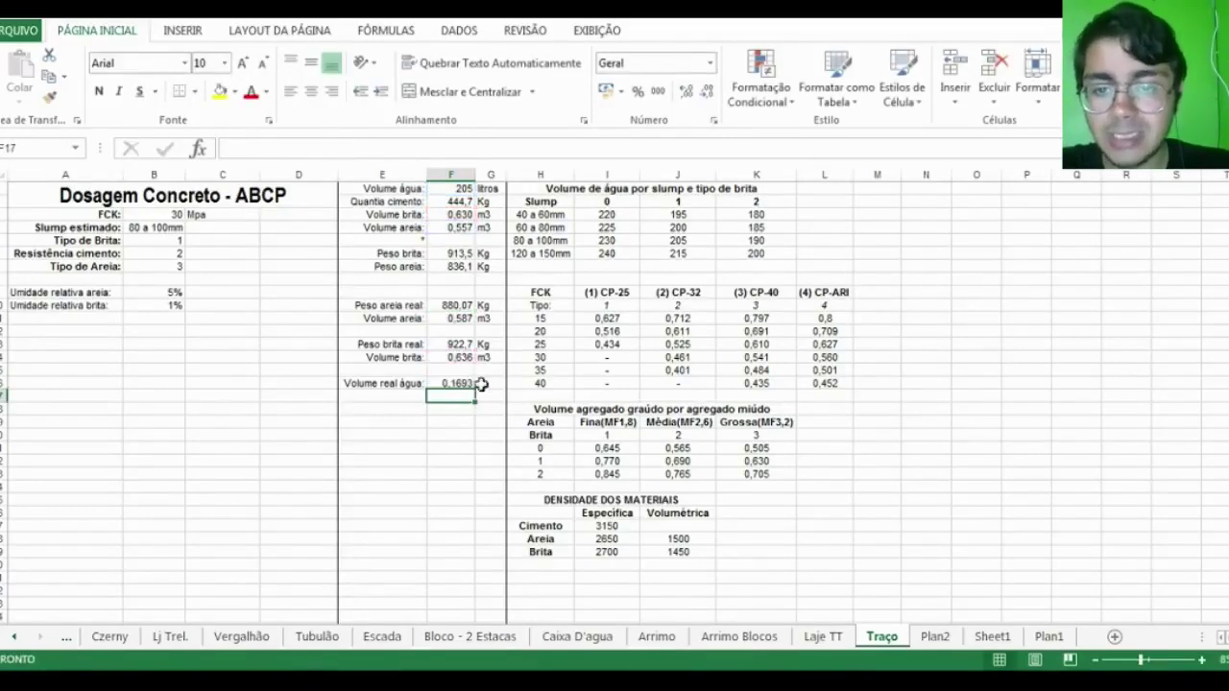
Format the real water volume in F16 to three decimal places and enter the unit "m3" in G16
click(711, 91)
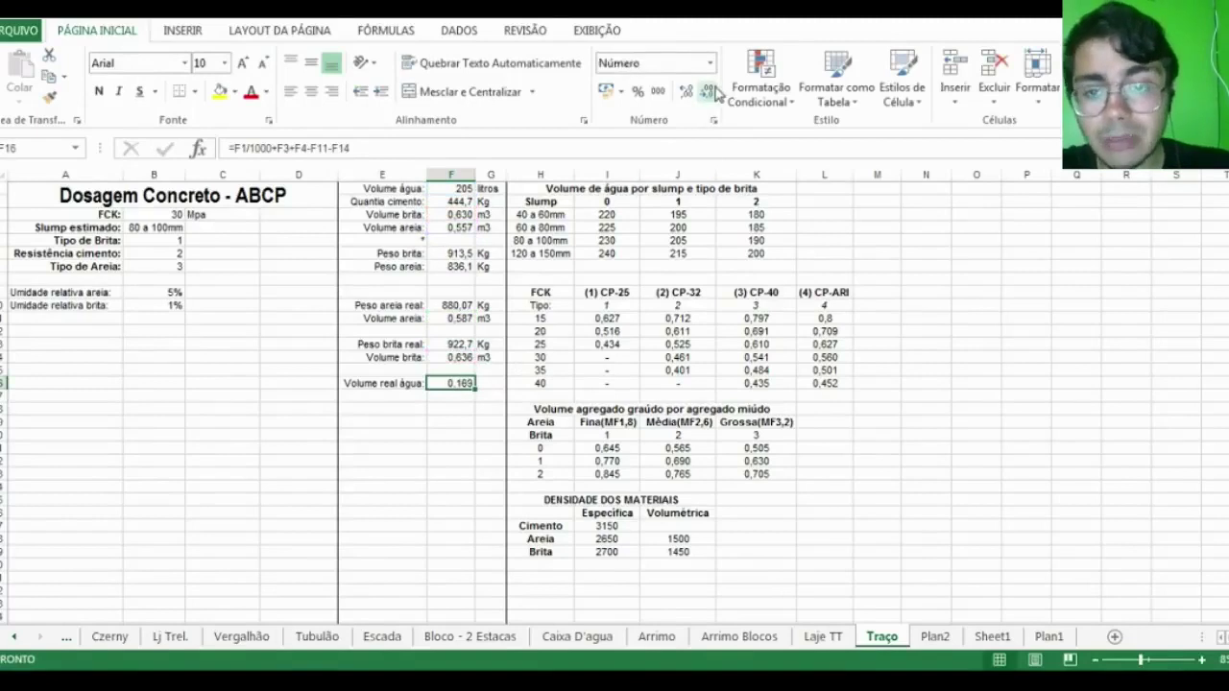
click(489, 384)
text(m3)
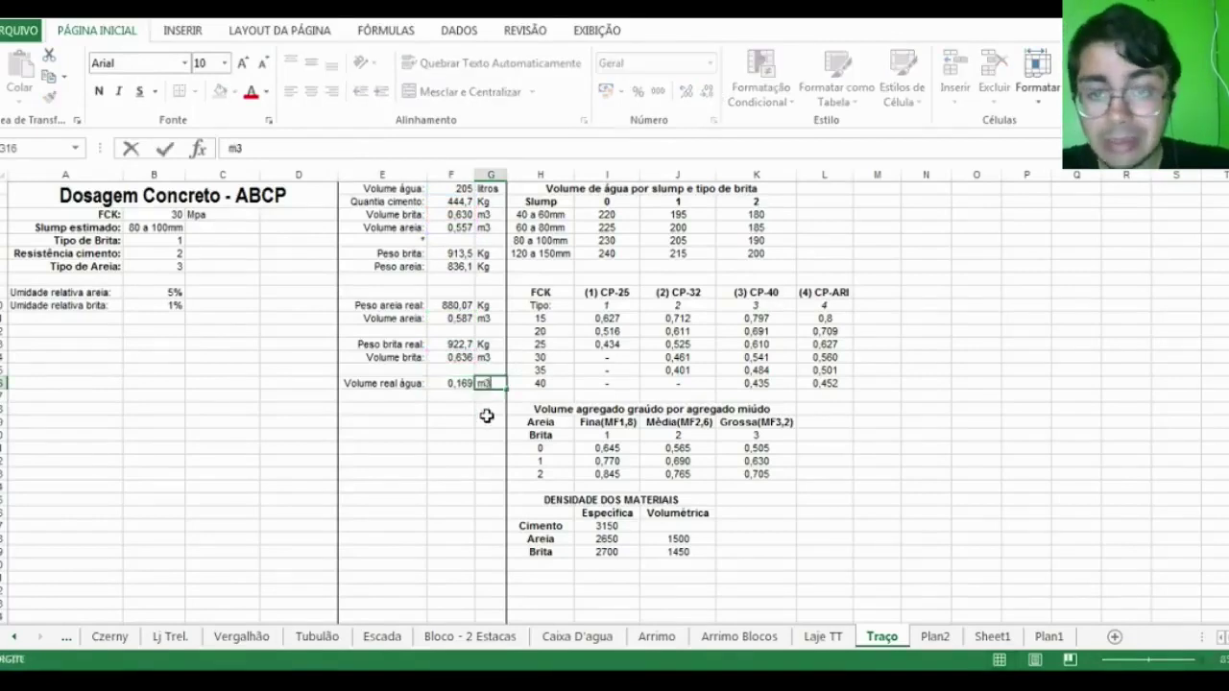
key(Return)
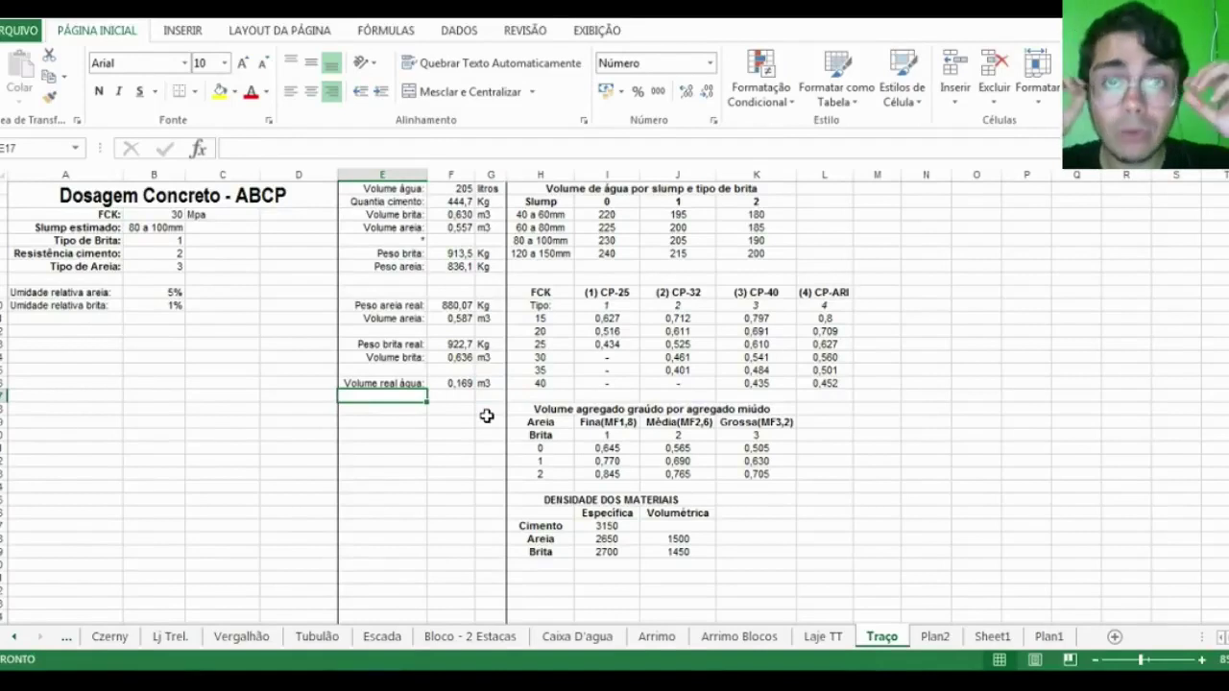
scroll(494, 417, down, 2)
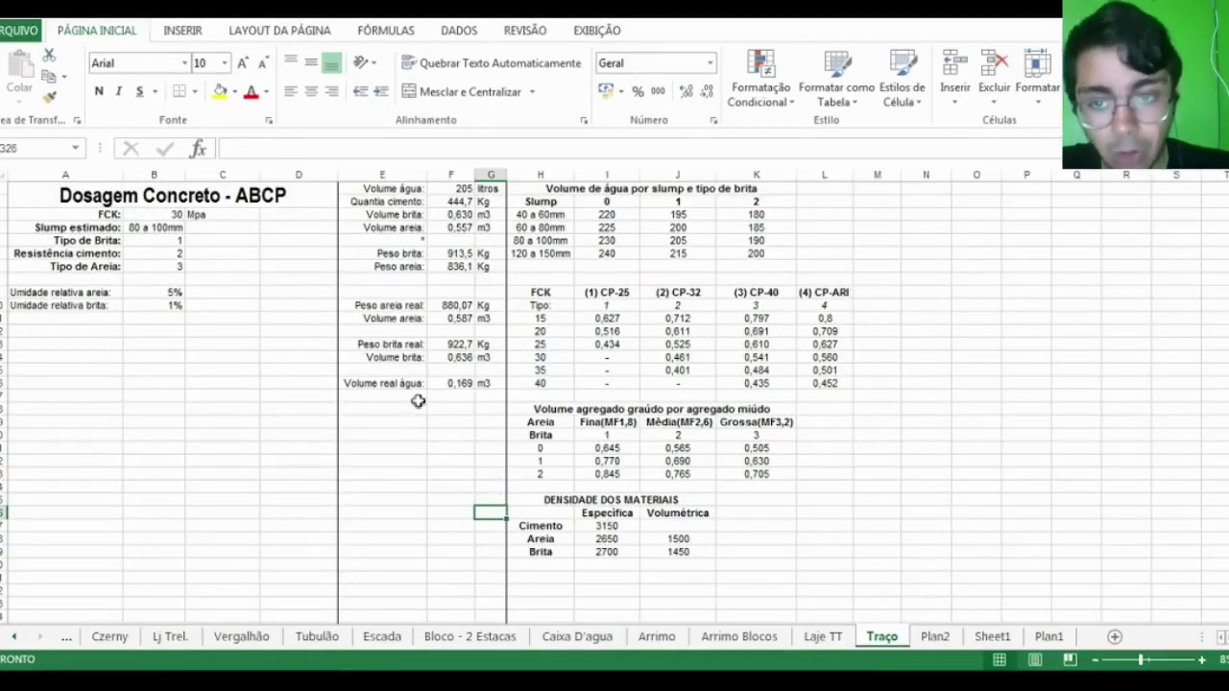
click(77, 338)
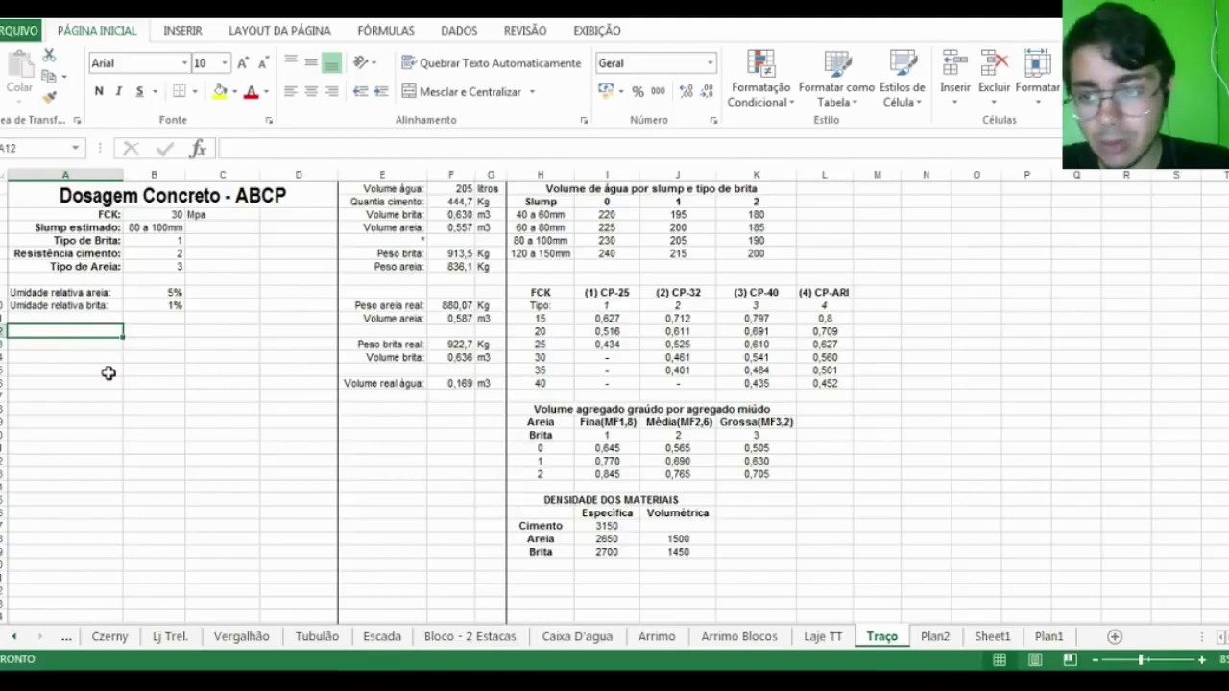
text(Seco d)
key(BackSpace)
key(BackSpace)
key(BackSpace)
key(BackSpace)
key(BackSpace)
key(BackSpace)
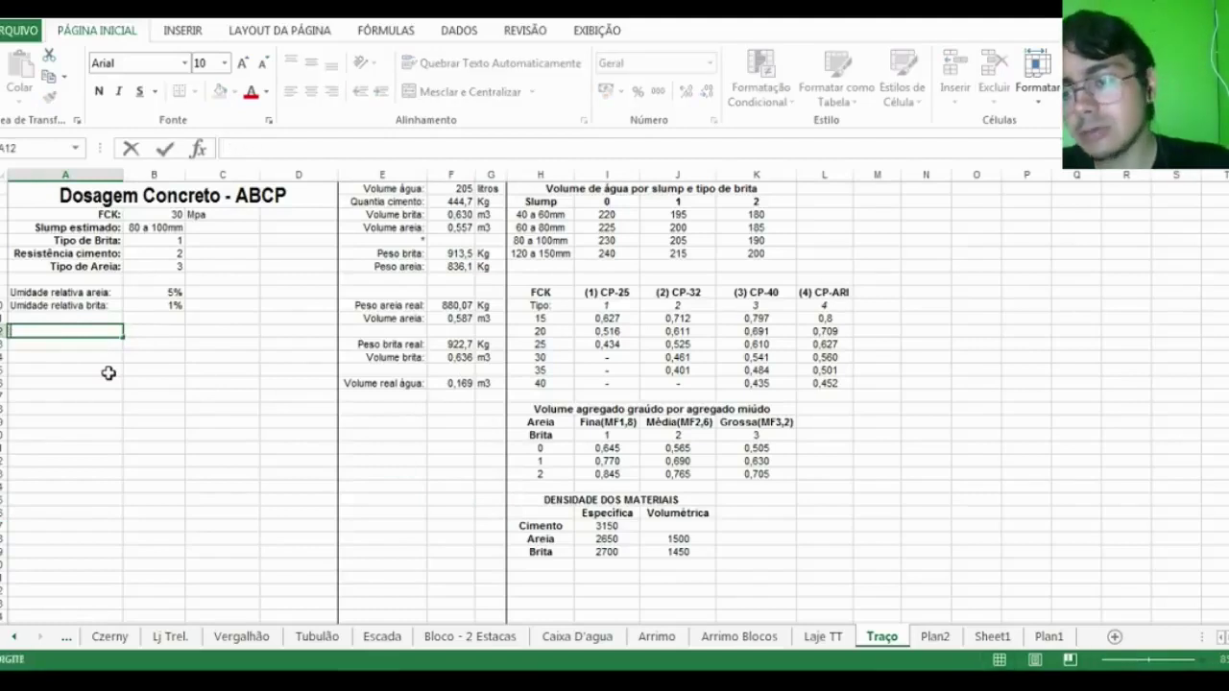
Enter the label "Peso saco cimento:" in A12 and align it right
text(Peso saco cimen)
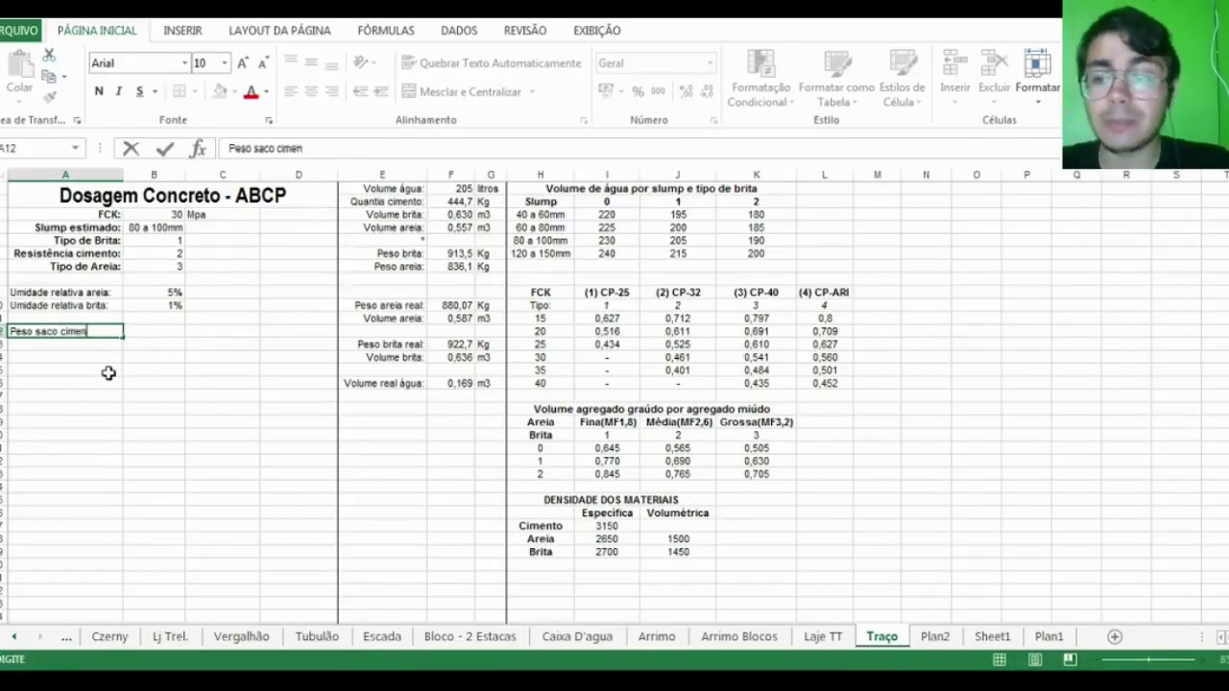
text(to:)
key(Return)
key(Up)
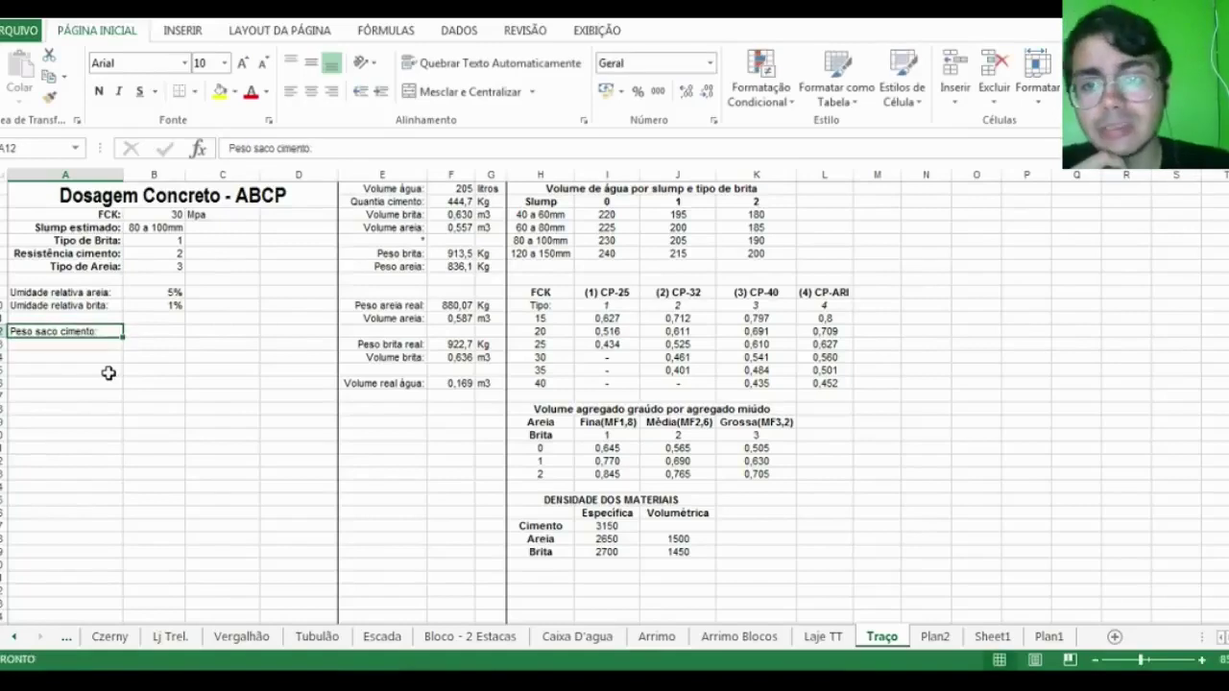
click(332, 92)
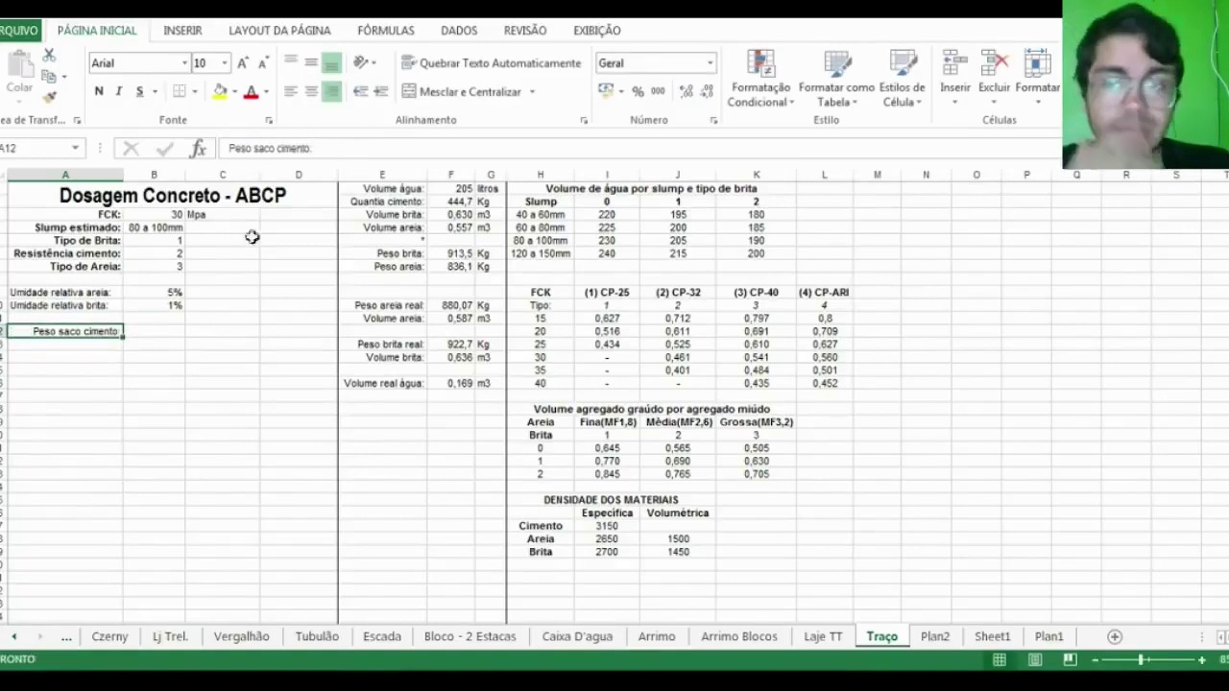
Set the cement bag weight in B12 to 50 with the unit "Kg" in C12
click(157, 332)
text(50)
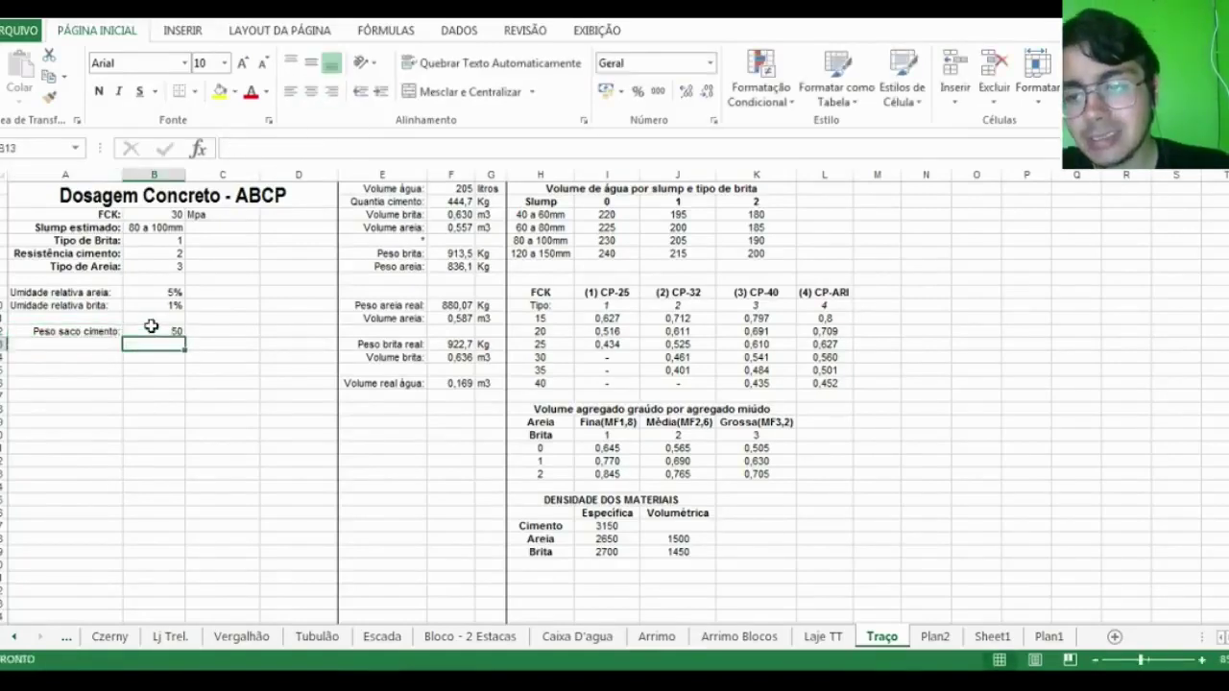
key(Tab)
text(Kg)
key(Return)
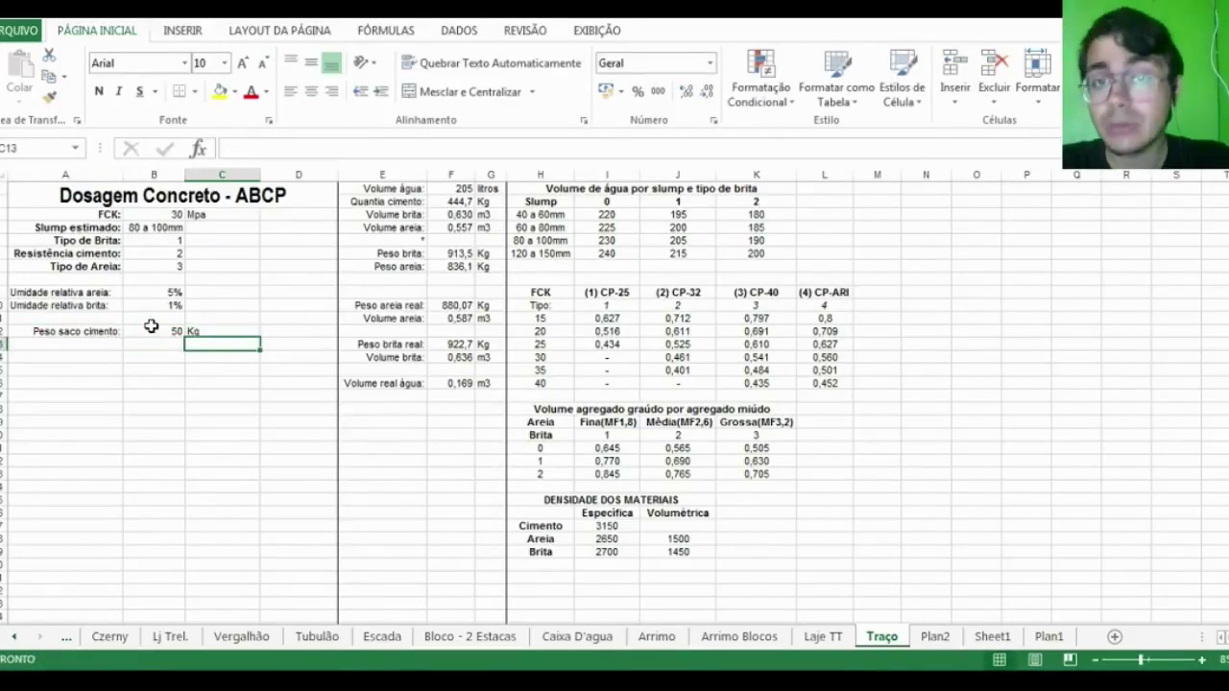
key(Home)
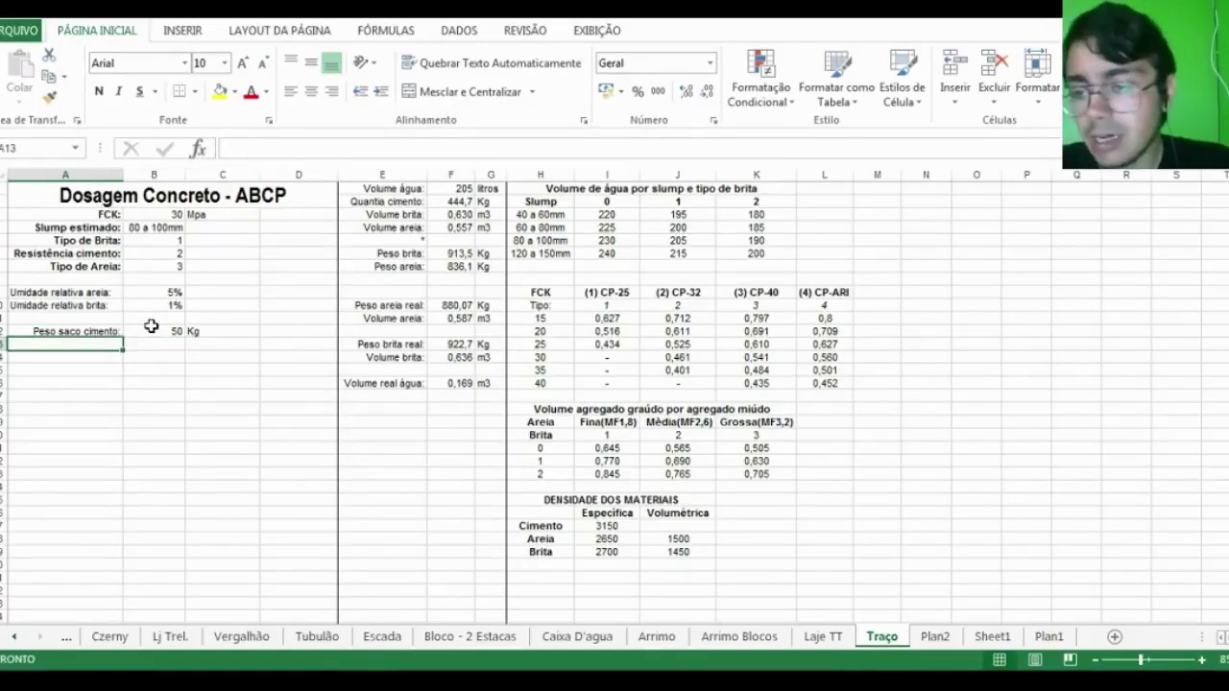
text(Dimne)
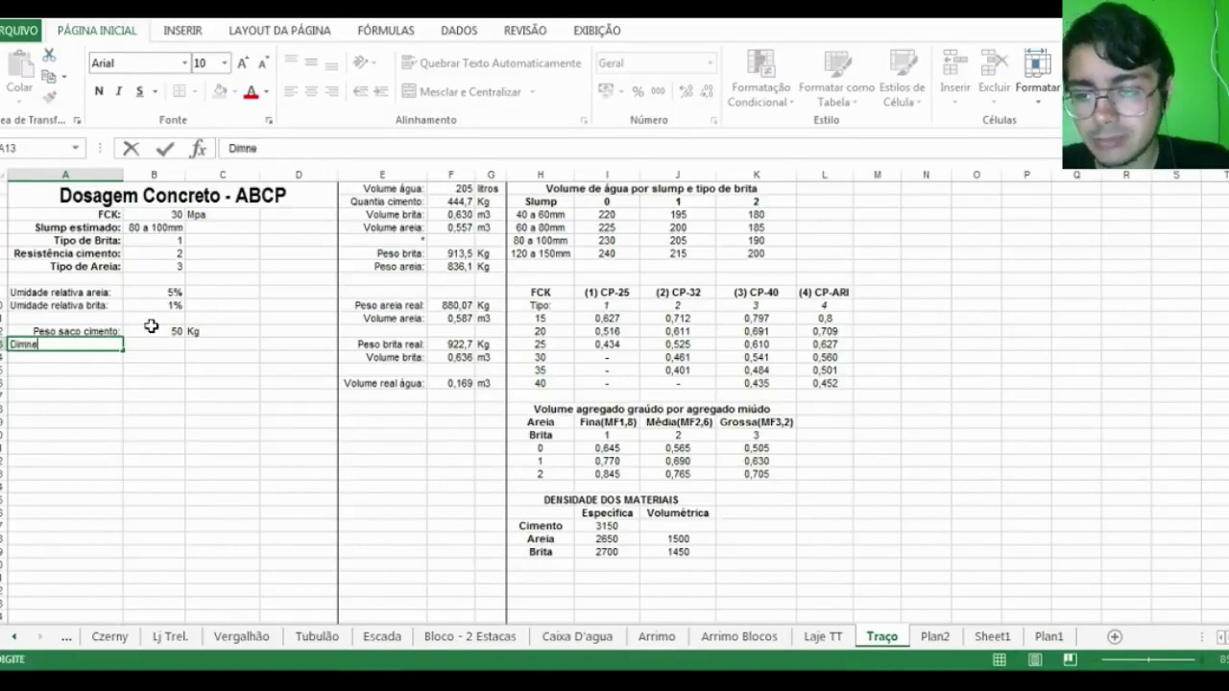
key(BackSpace)
key(BackSpace)
key(BackSpace)
key(BackSpace)
key(BackSpace)
Enter the label "Volume padiola:" in A13 and align it right
text(Volume)
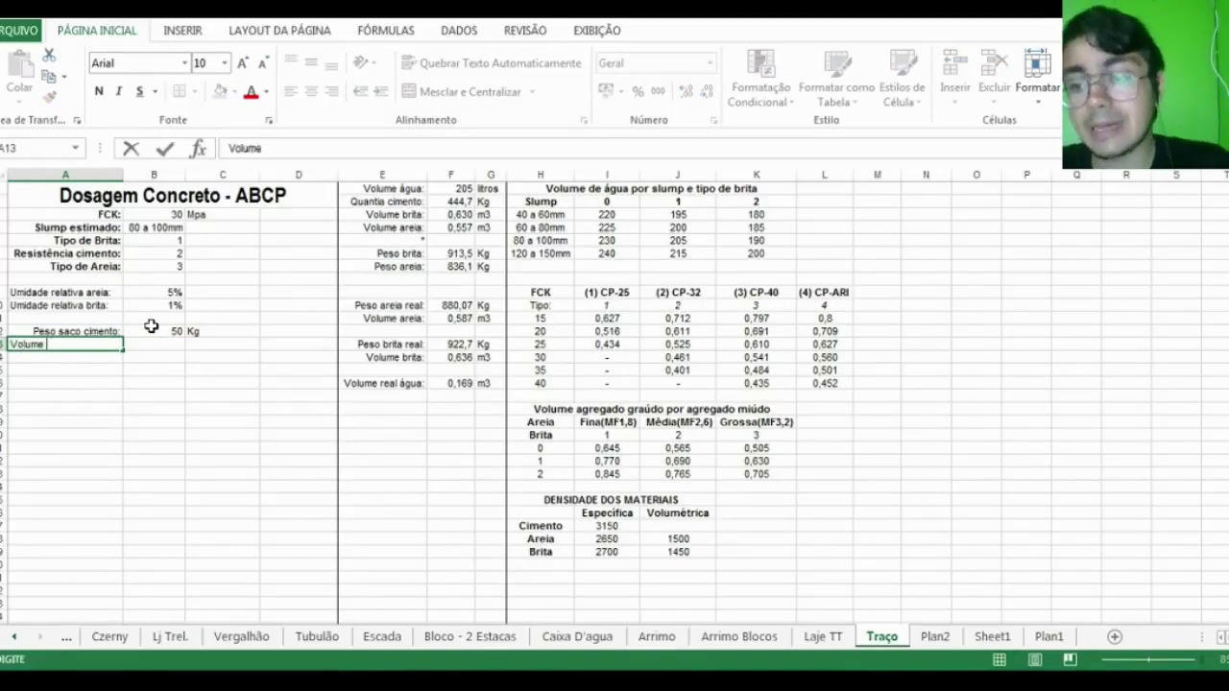
text( padiola:)
key(Return)
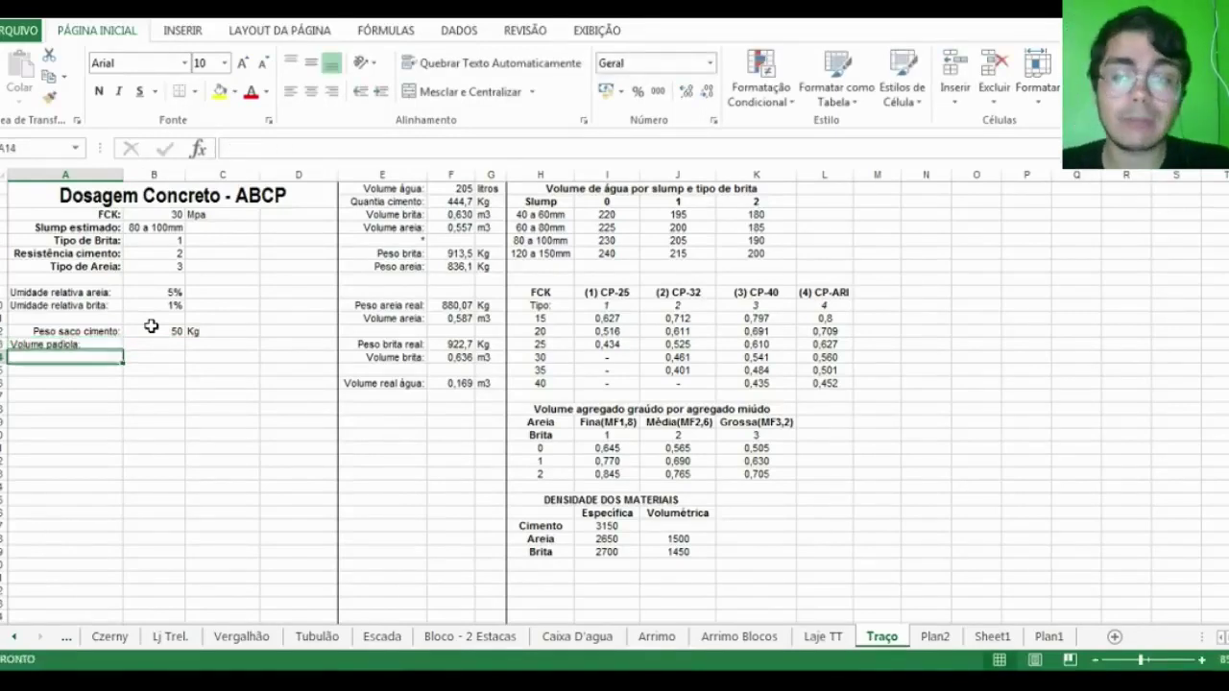
key(Up)
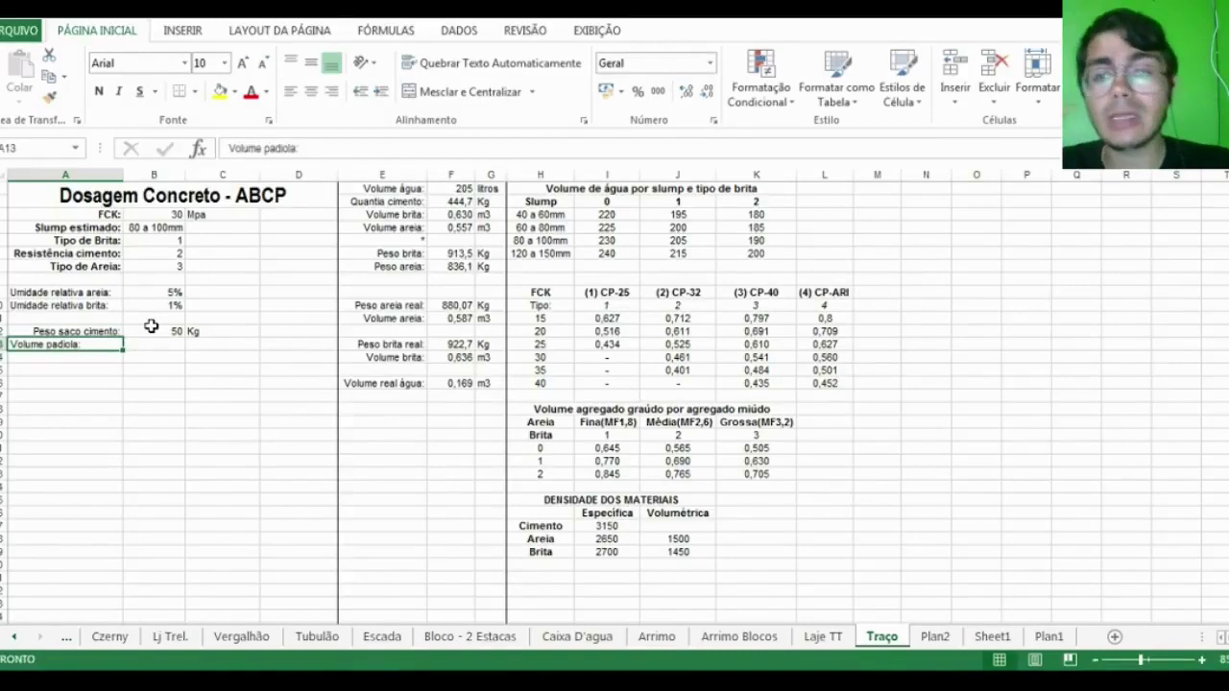
click(333, 93)
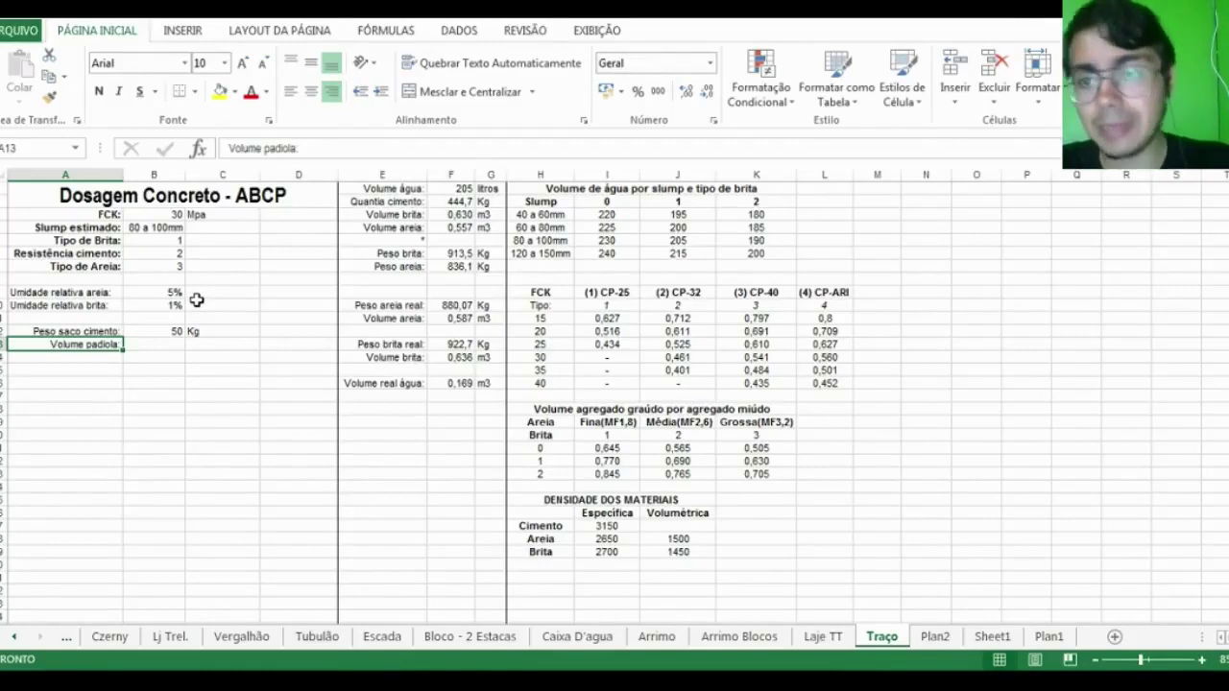
Enter the padiola volume as 40 in B13 with the unit "litros" in C13
key(Right)
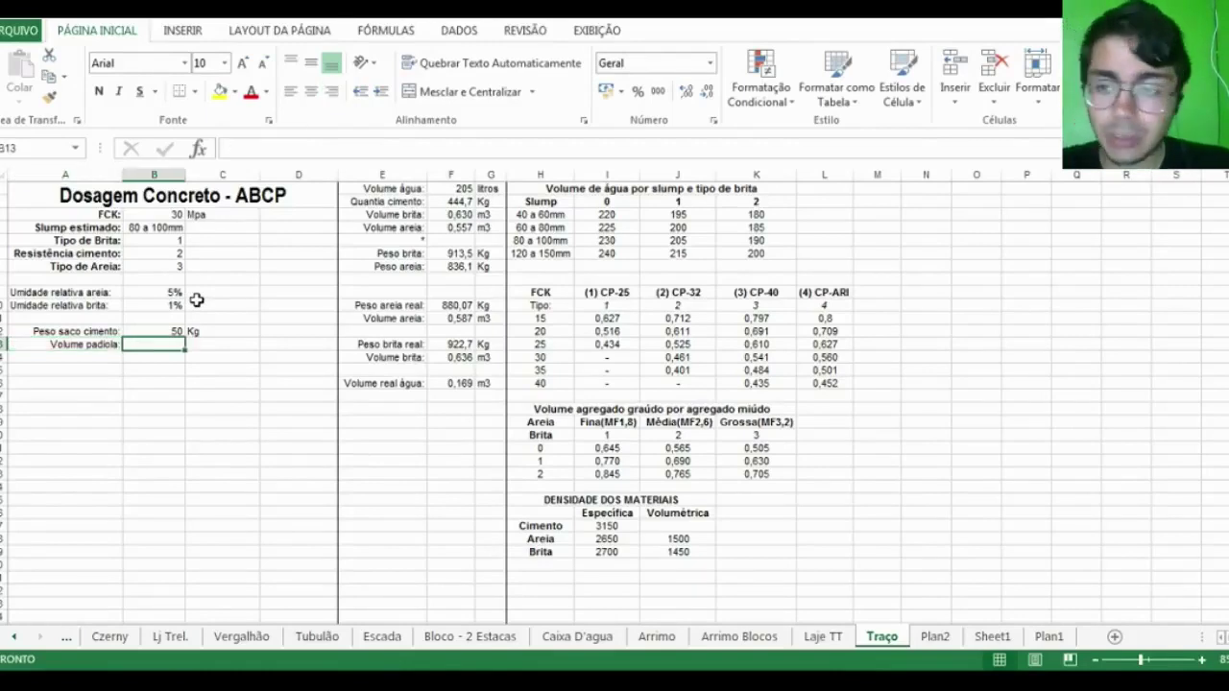
text(40)
key(Tab)
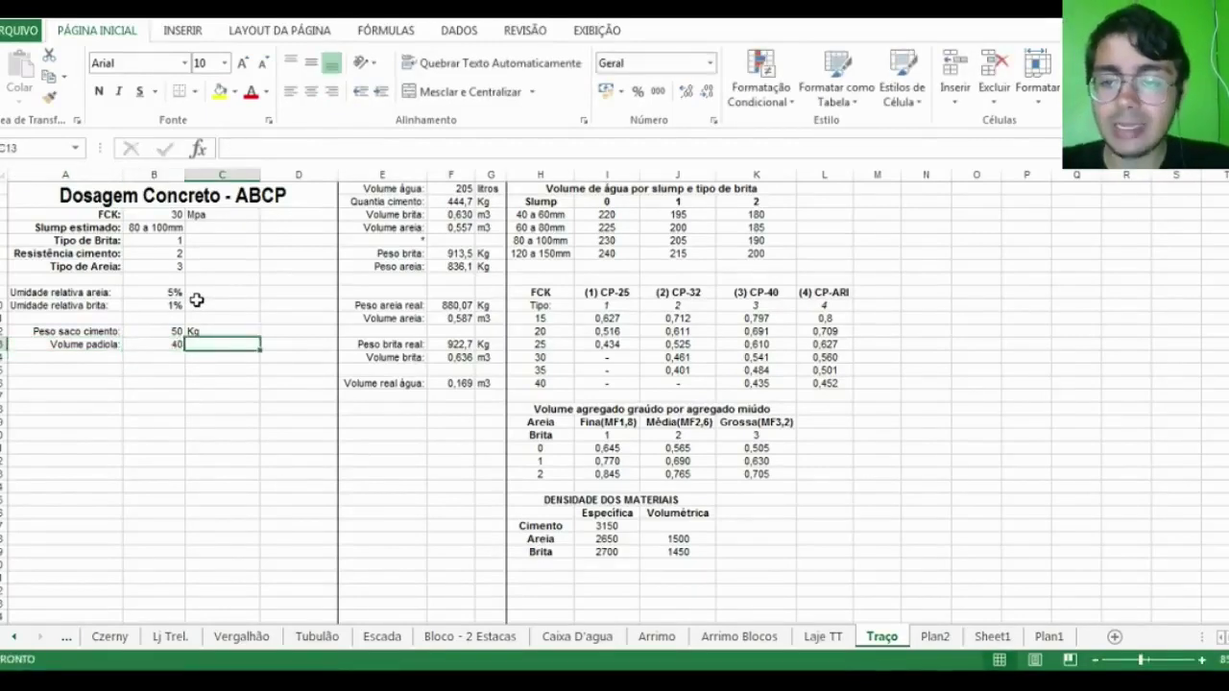
text(litros)
key(Return)
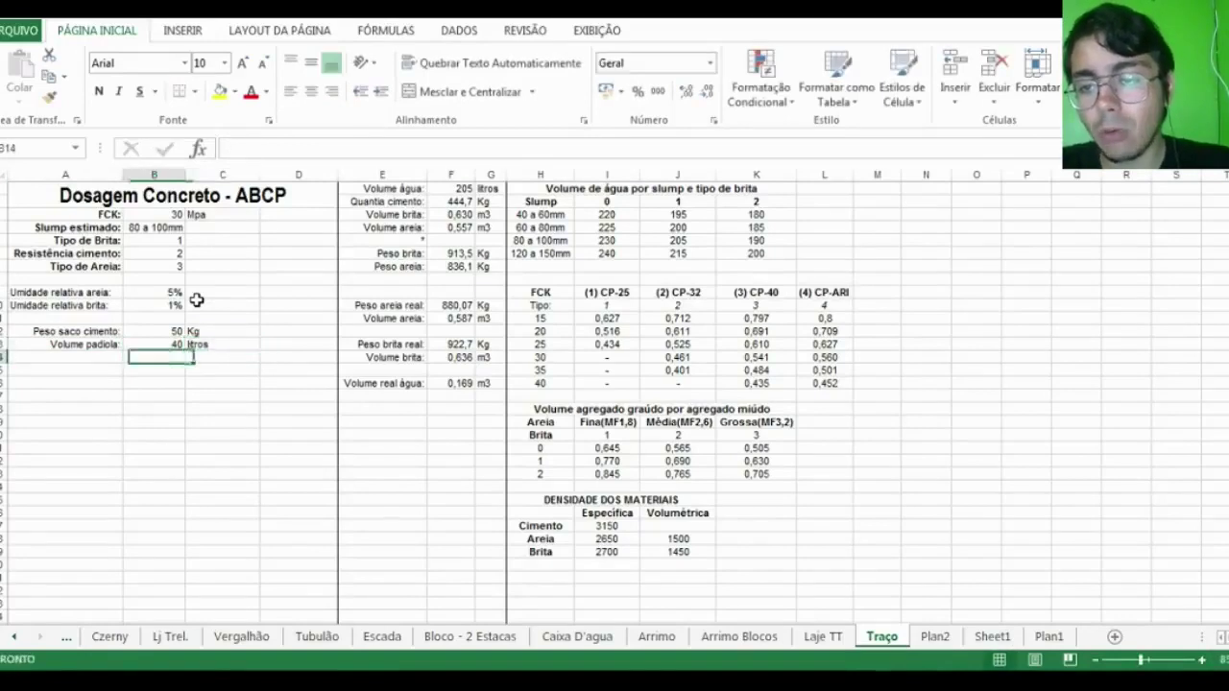
Set the padiola volume in B13 to 0,04 and its unit in C13 to "m3"
key(Up)
text(=40/1000)
key(Tab)
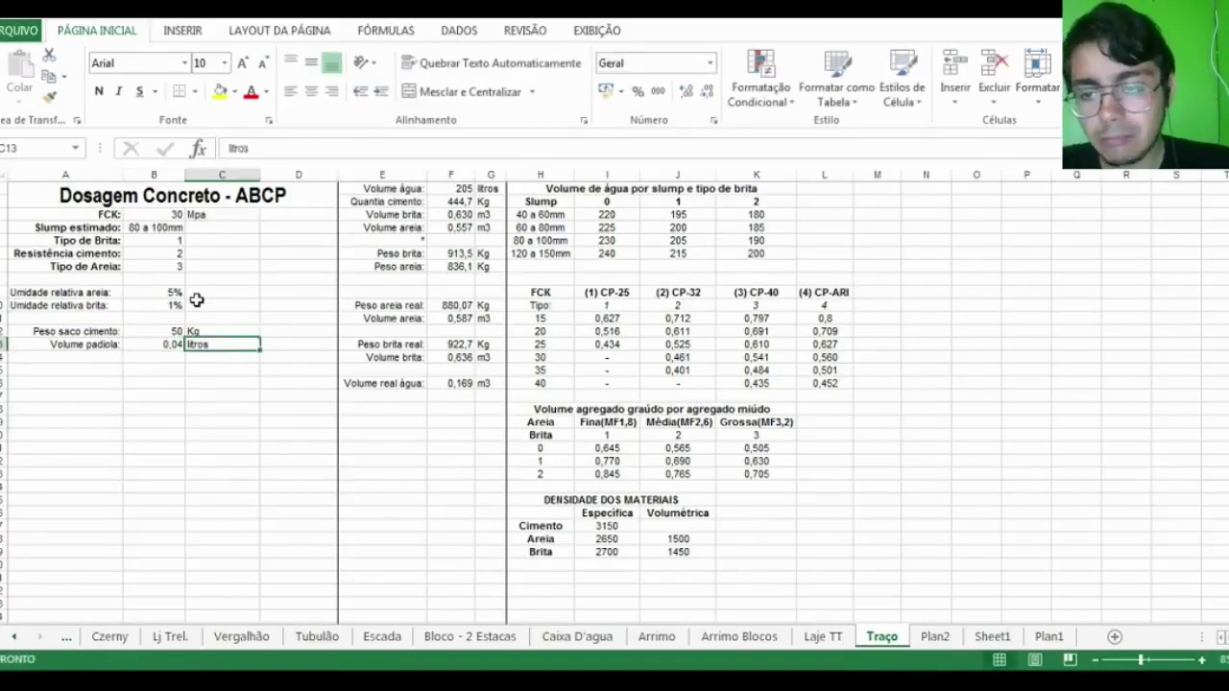
text(m3)
key(Return)
Enter the label "Volume balde:" in A14 and align it right
key(Left)
key(Left)
text(V)
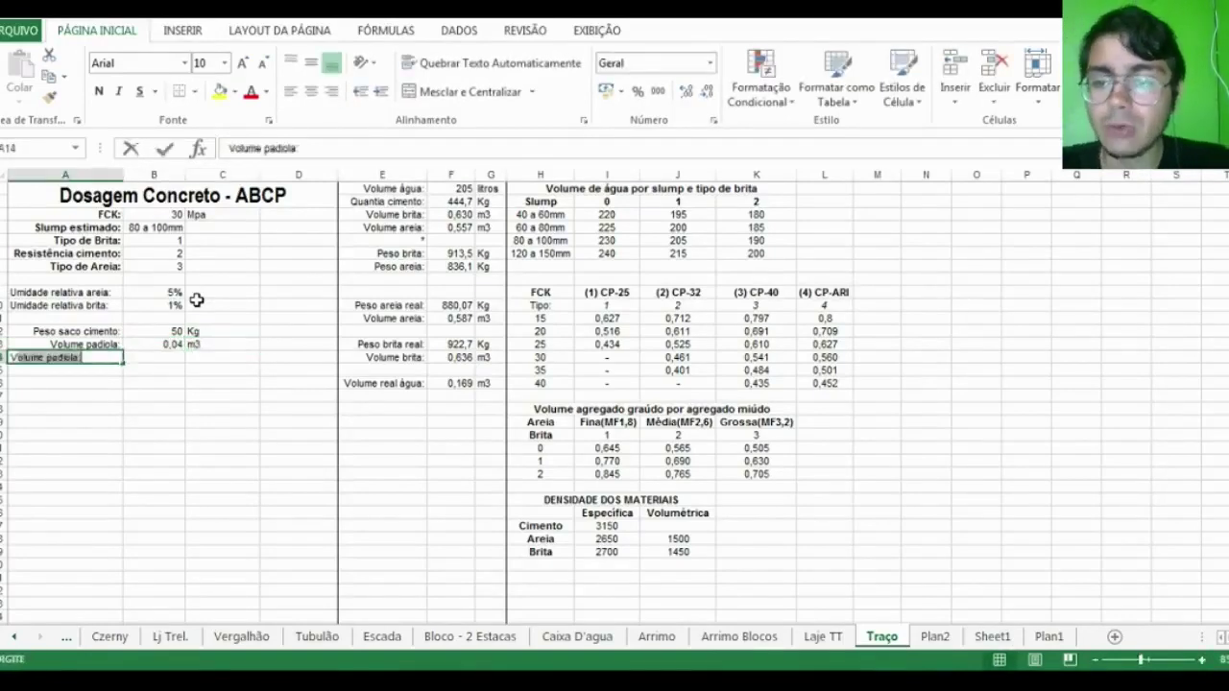
text(olume bale)
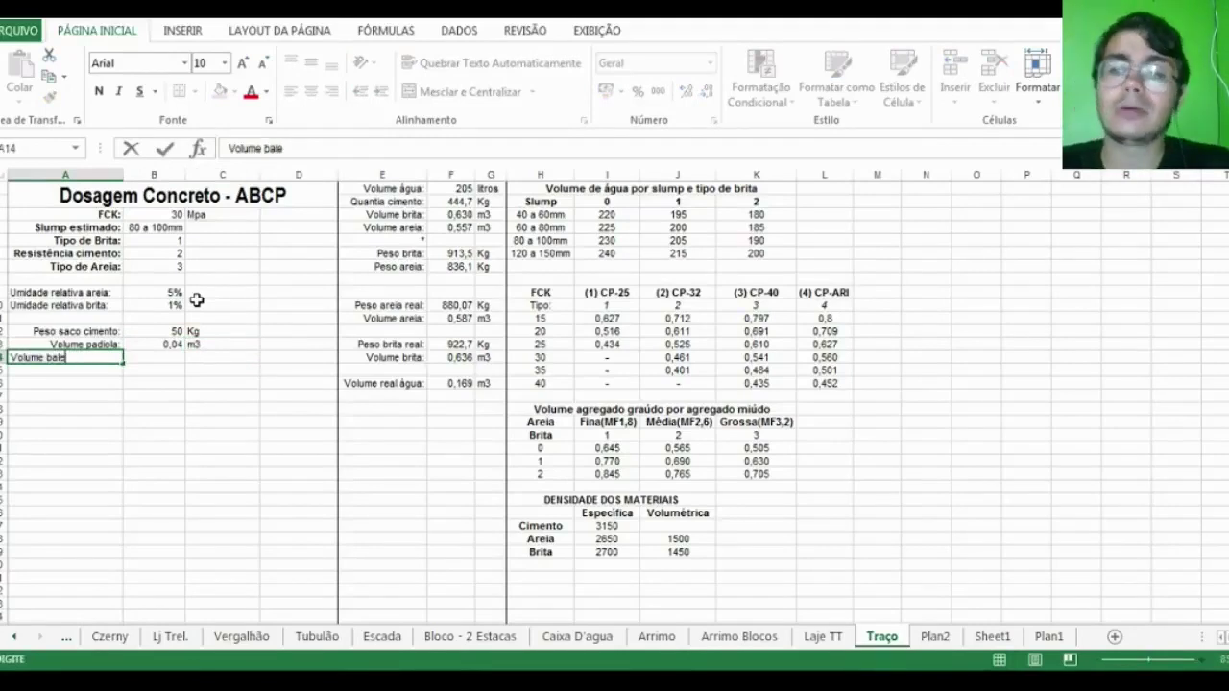
key(BackSpace)
text(de:)
key(Return)
key(Up)
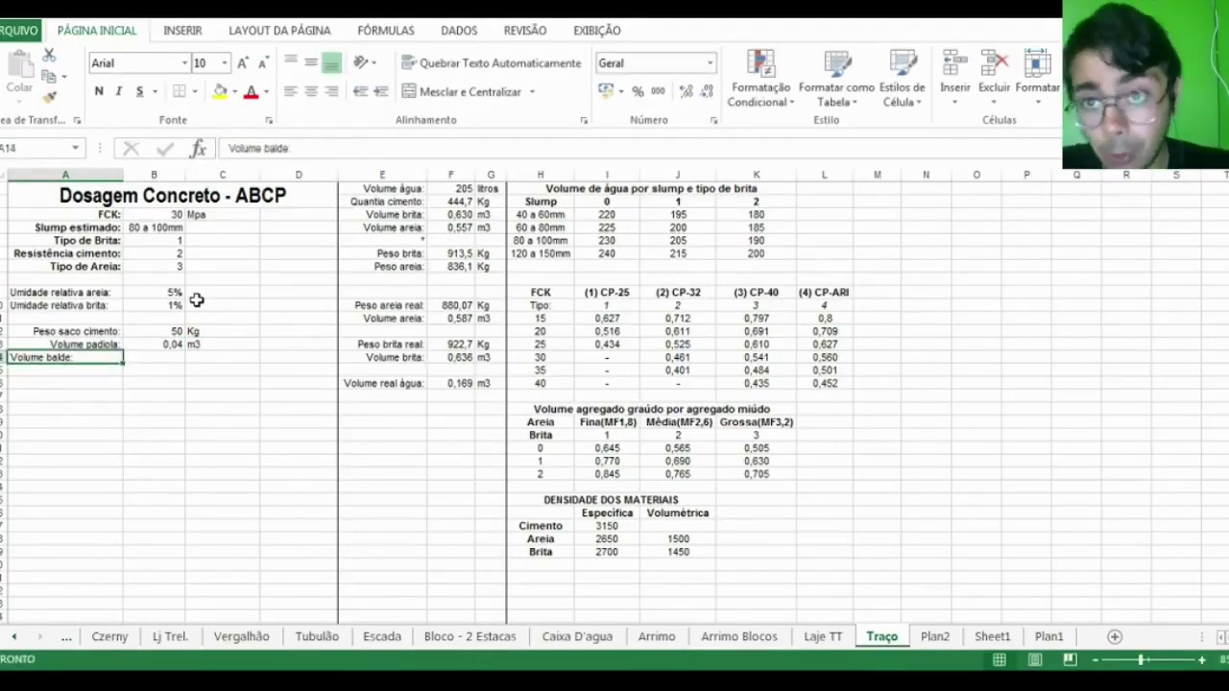
click(331, 92)
Set the bucket volume in B14 to 0,018 with the unit "m3" in C14
click(151, 359)
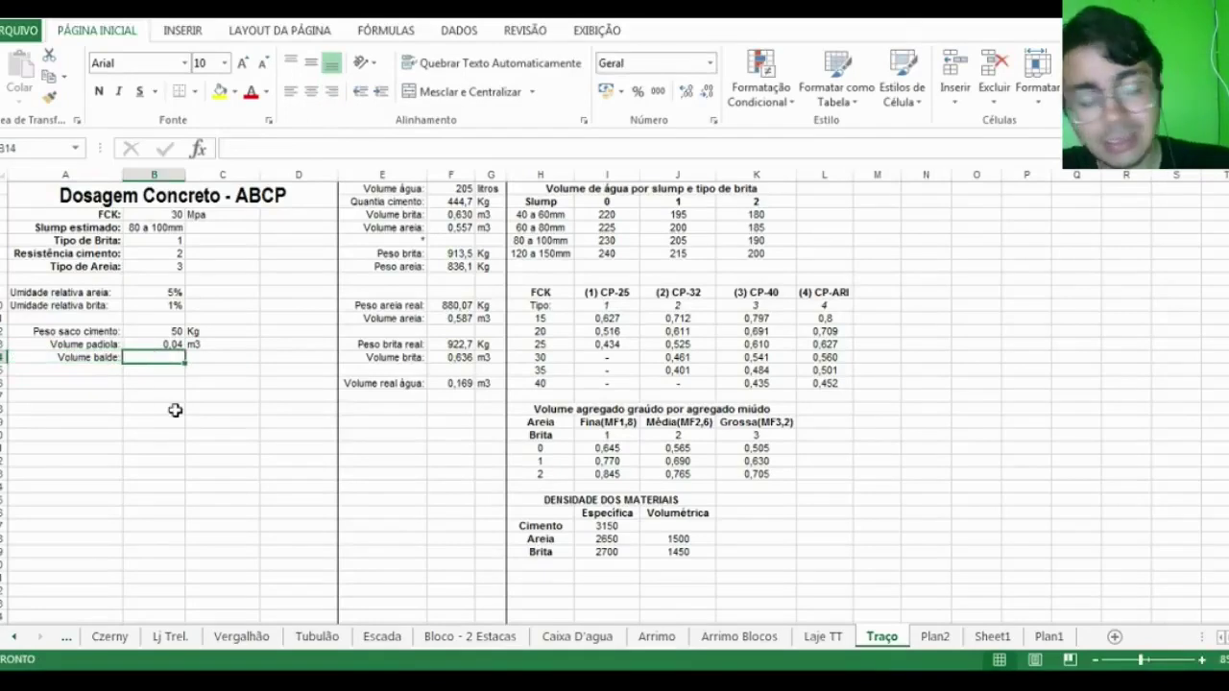
text(0,018)
key(Tab)
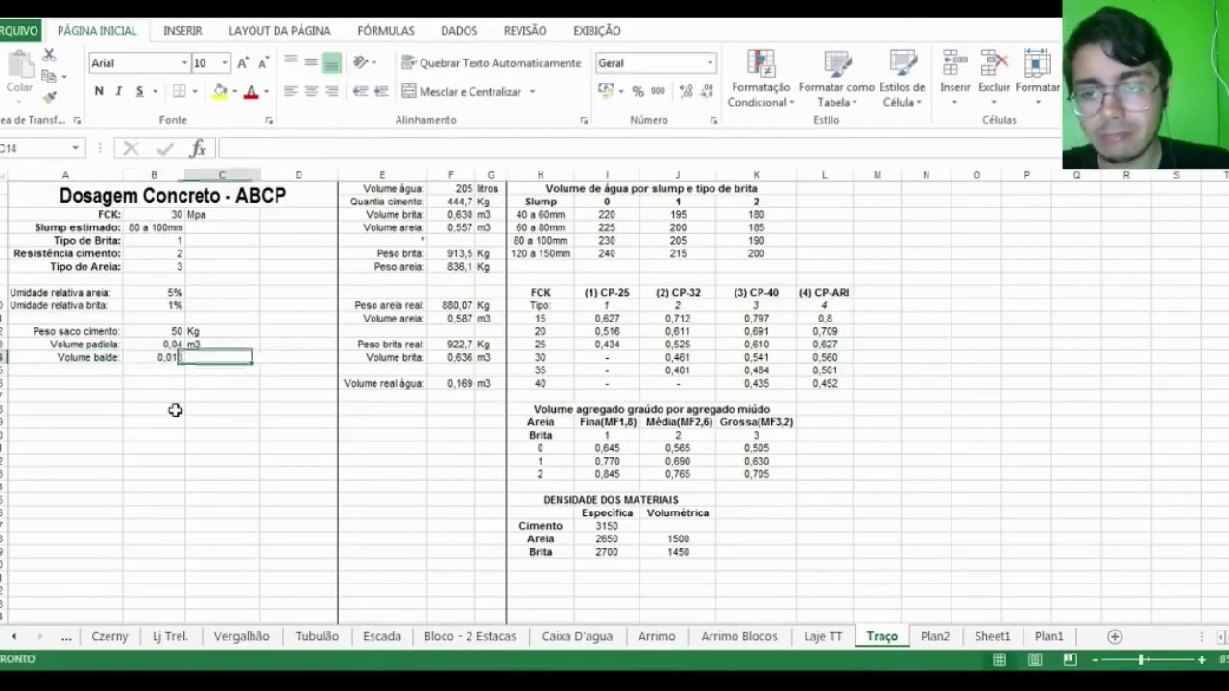
text(m3)
key(Return)
Format the padiola volume in B13 to three decimal places
key(Left)
key(Up)
key(Up)
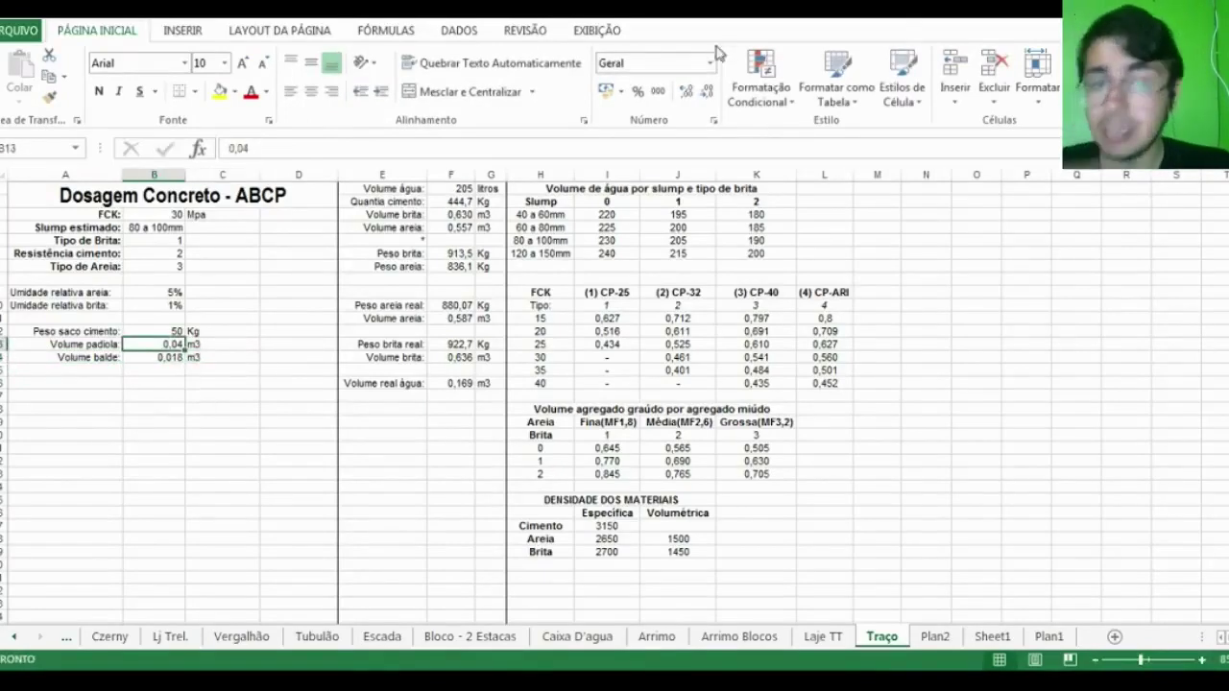
click(686, 91)
click(86, 472)
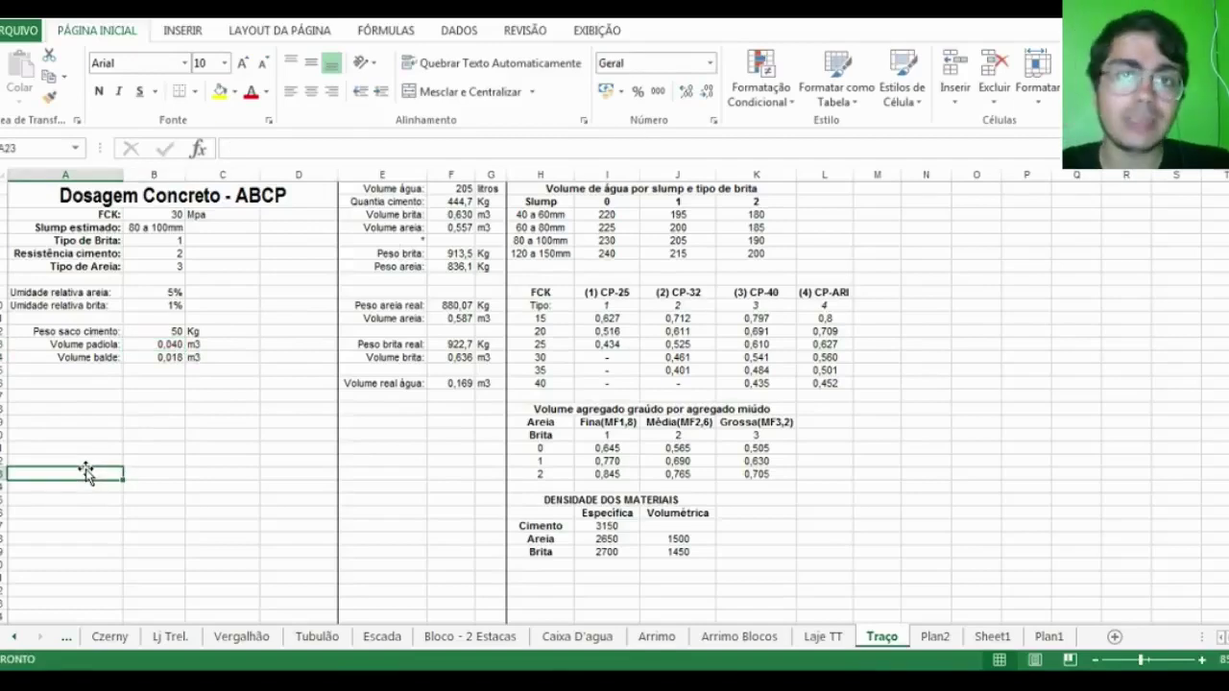
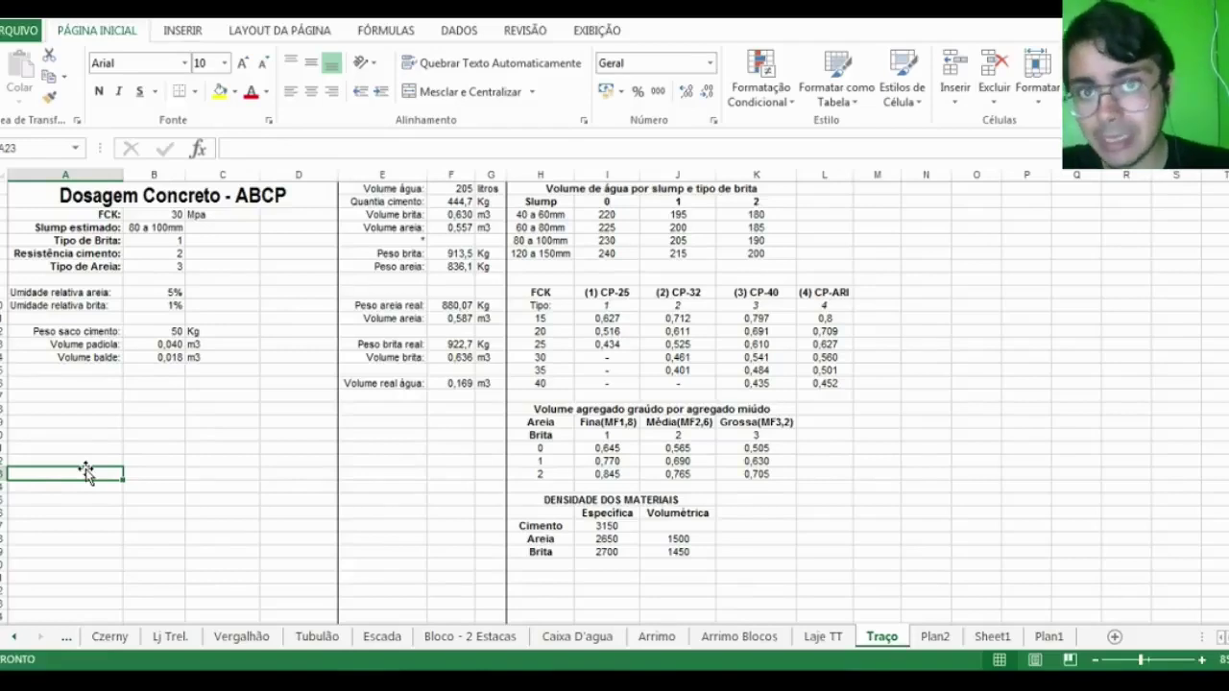
Enter the heading "Traço concreto:" in A16
click(90, 383)
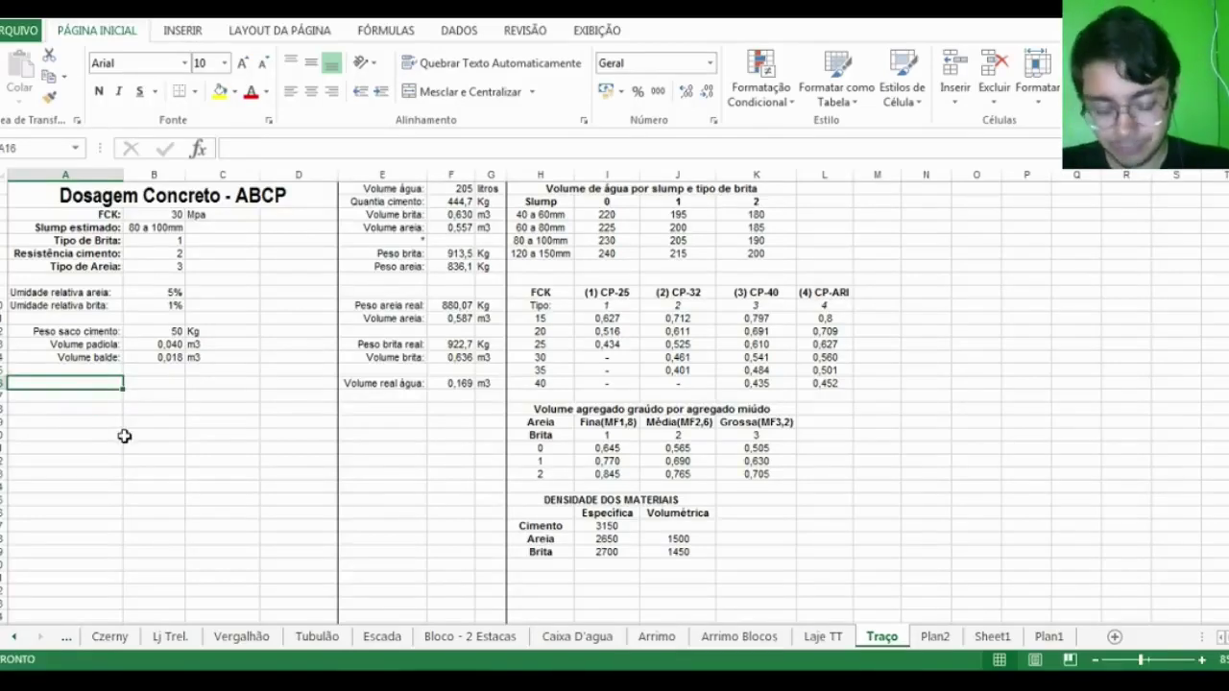
text(Traço conc)
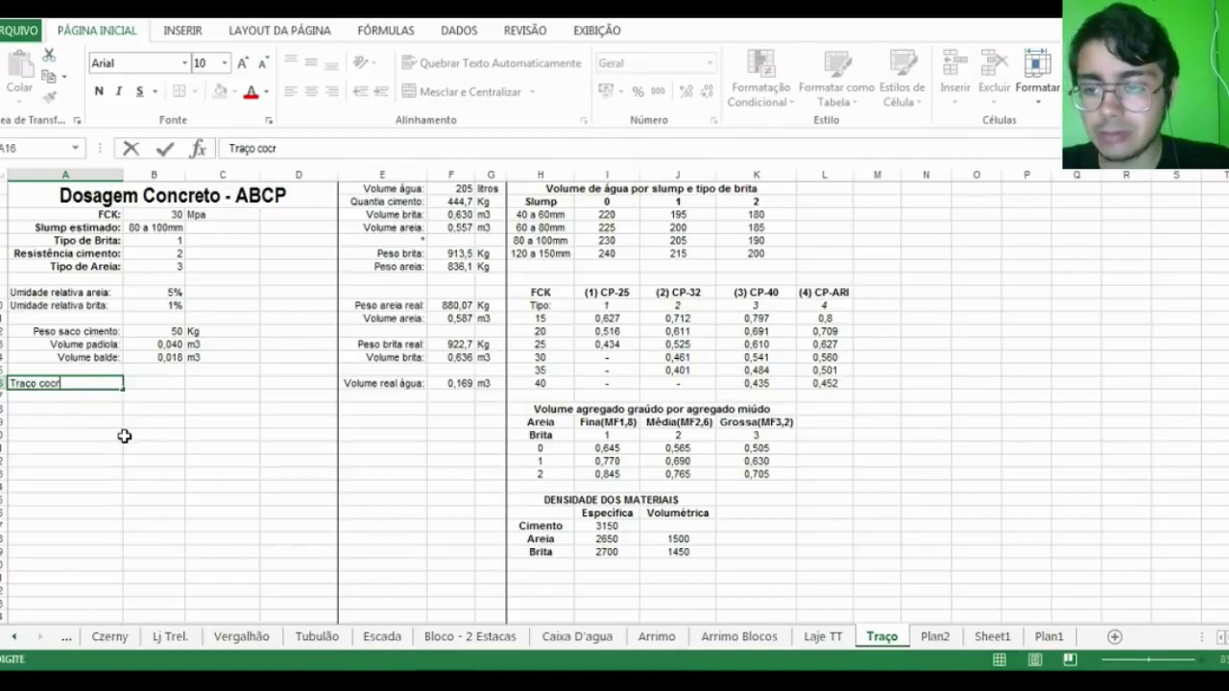
text(reto:)
key(Return)
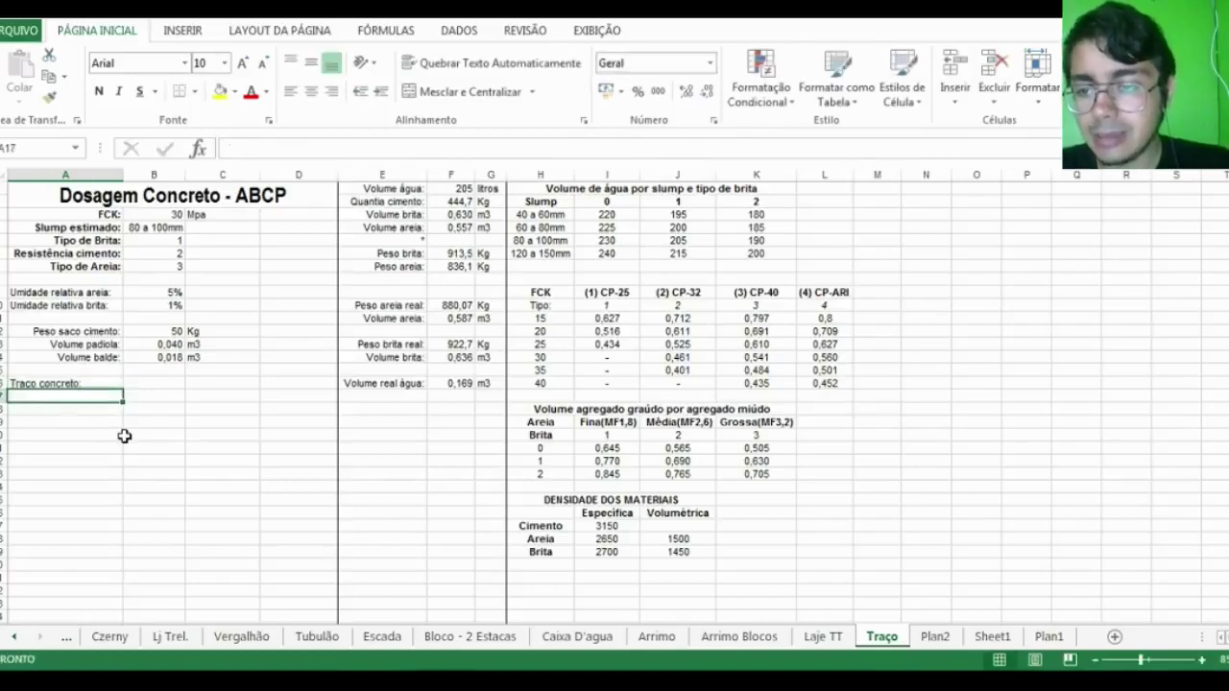
Merge and centre the heading across A16:C16 and make it bold
key(Up)
key(shift+Right)
key(shift+Right)
key(shift+Right)
click(456, 91)
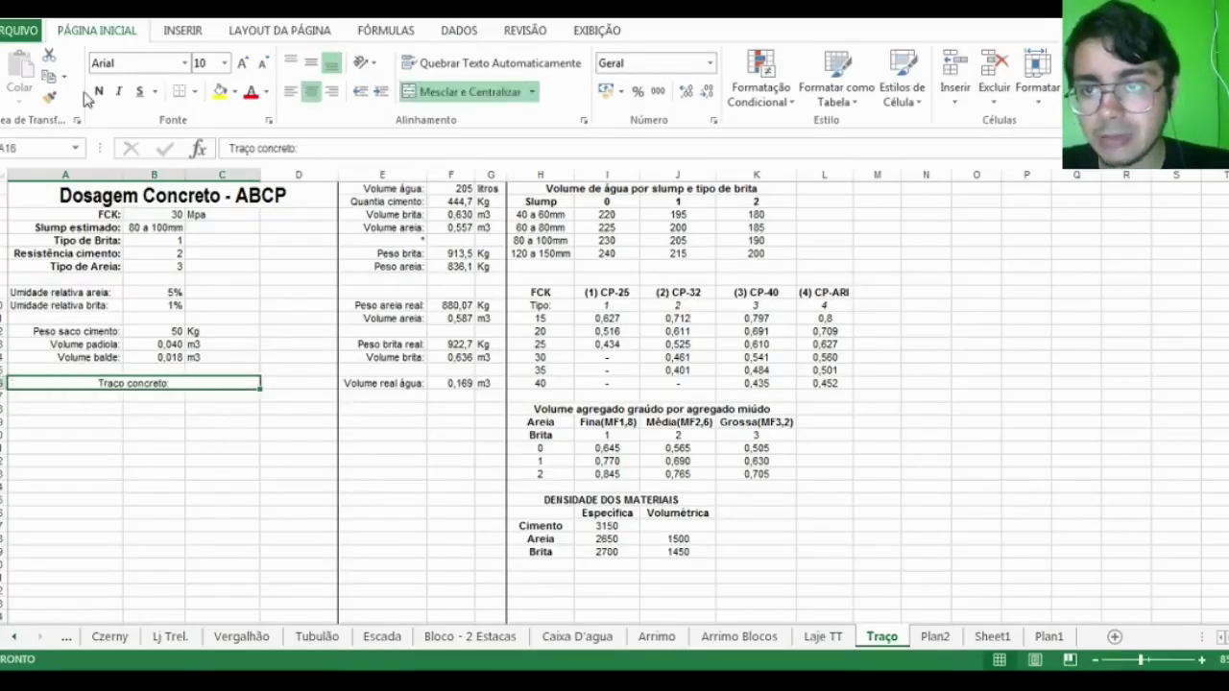
click(98, 92)
Rewrite the merged heading in row 16 as "TRAÇO CONCRETO"
text(TRAÇO C)
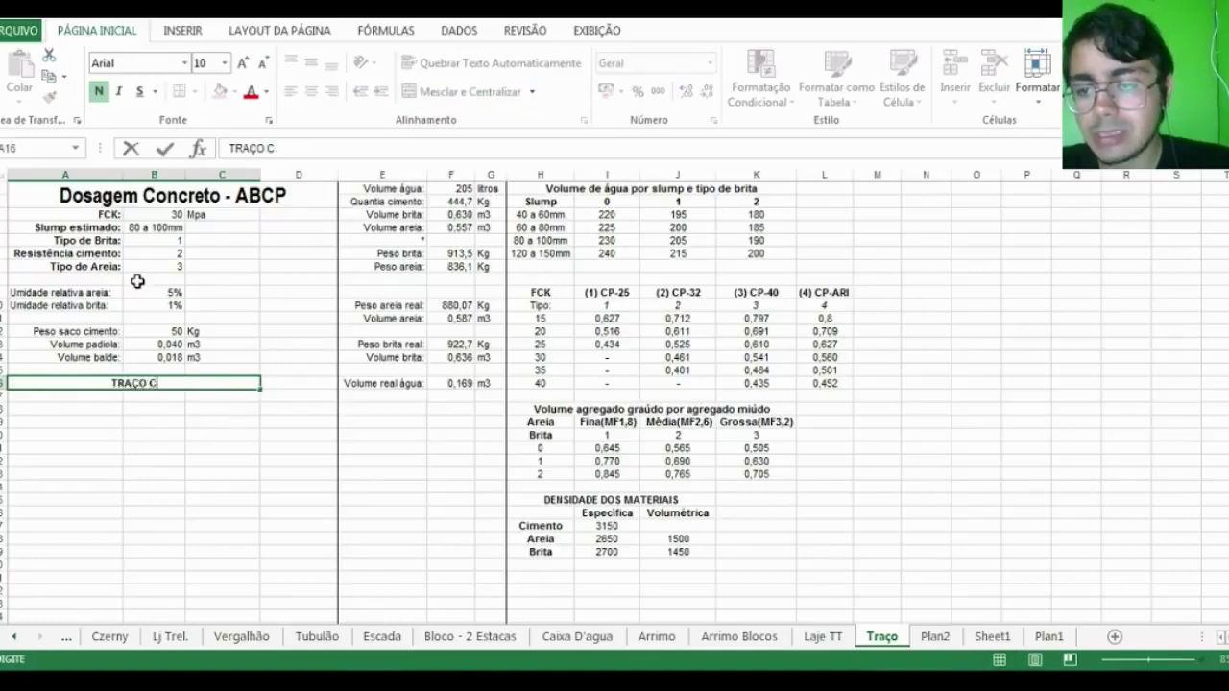
text(ONCRETO)
key(Return)
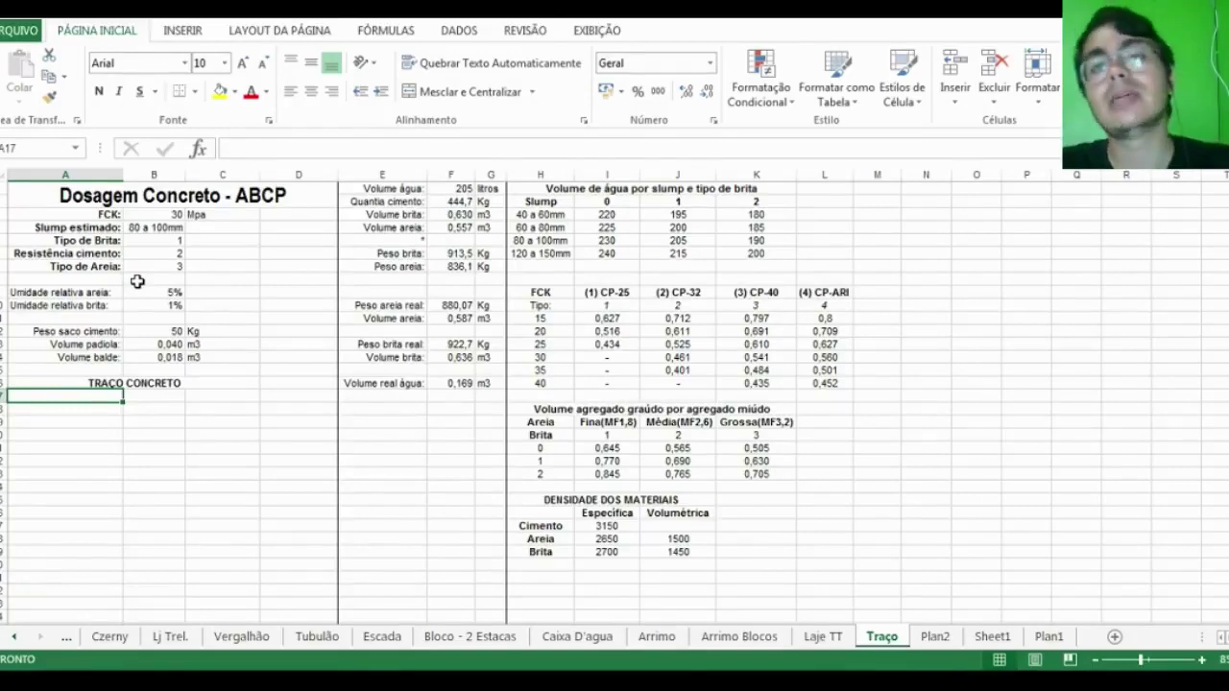
Enter the quantity 1 in A17 with the description "Saco cimento" in B17, and widen column B slightly to fit it
text(1)
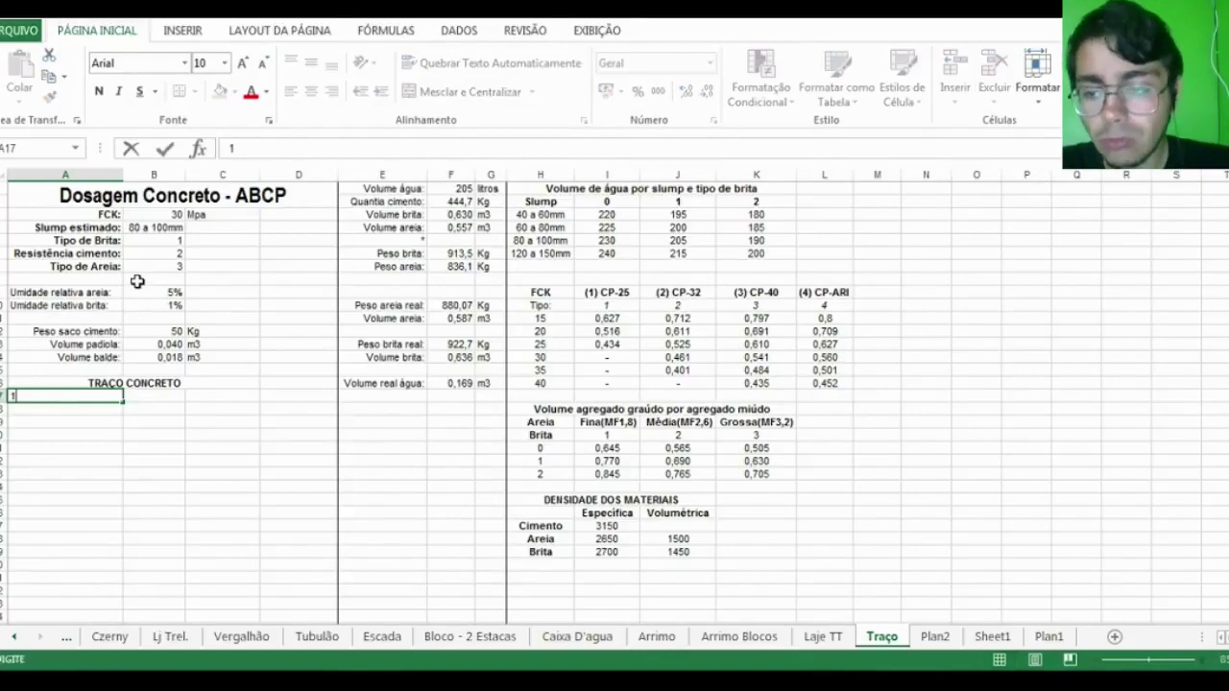
key(Tab)
text(Saco ci)
text(mento:)
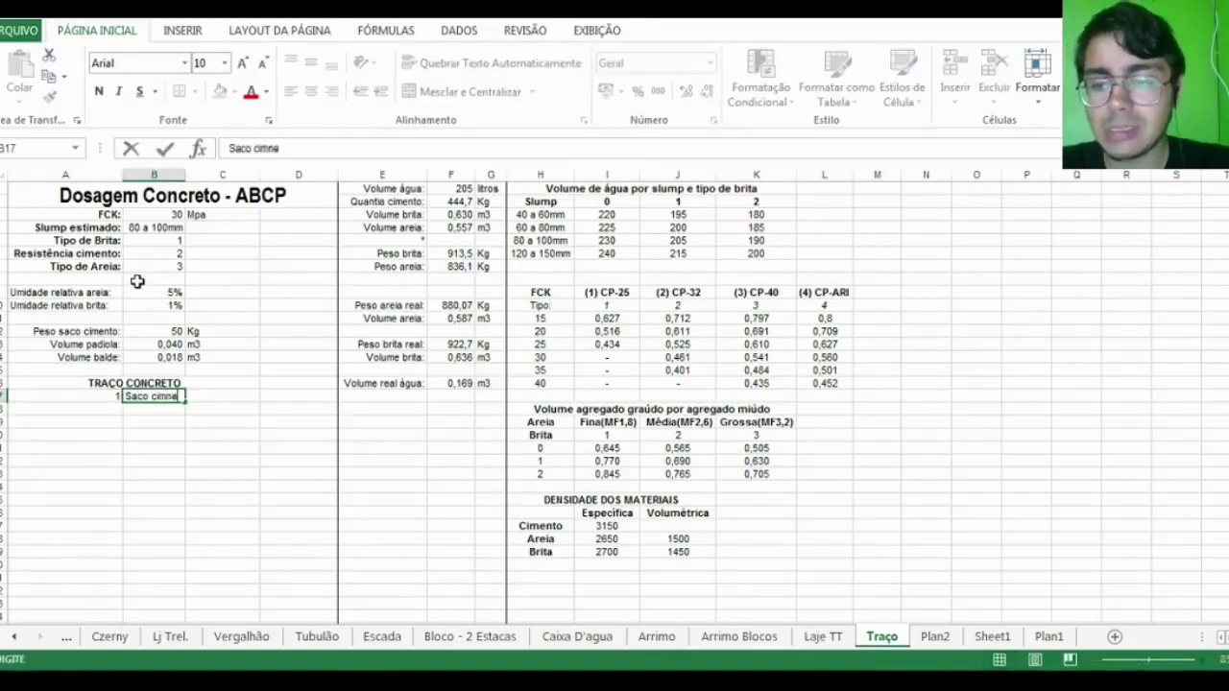
key(Return)
key(Up)
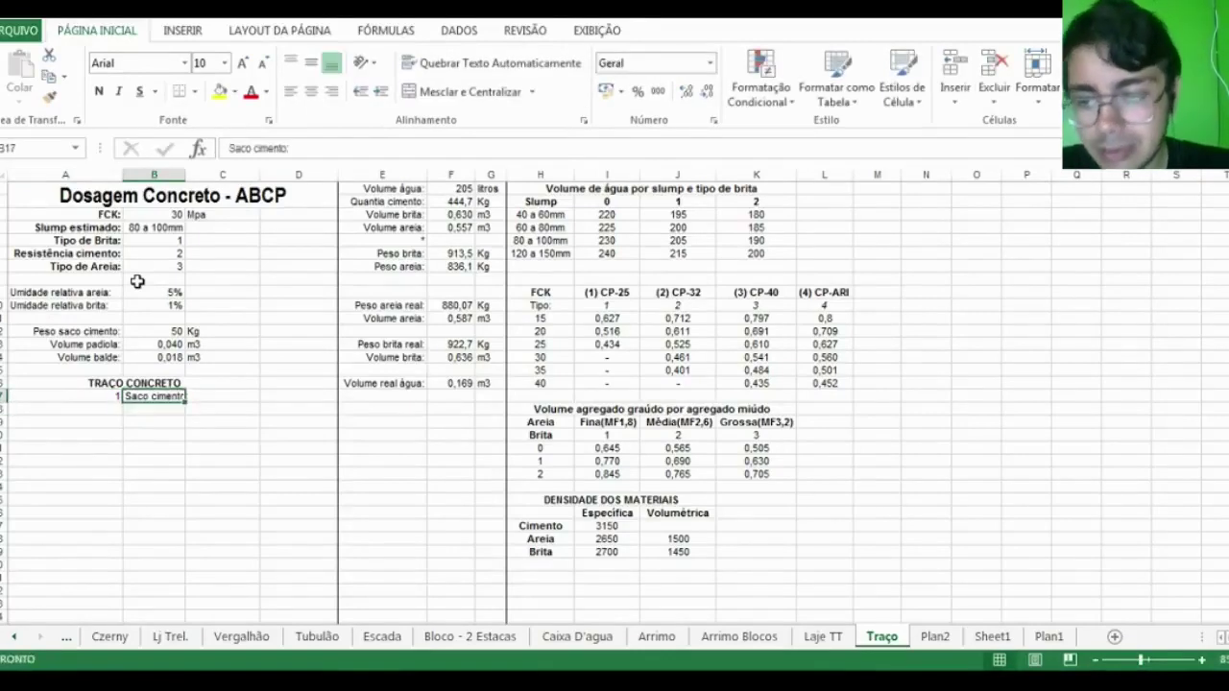
click(342, 151)
key(BackSpace)
key(Return)
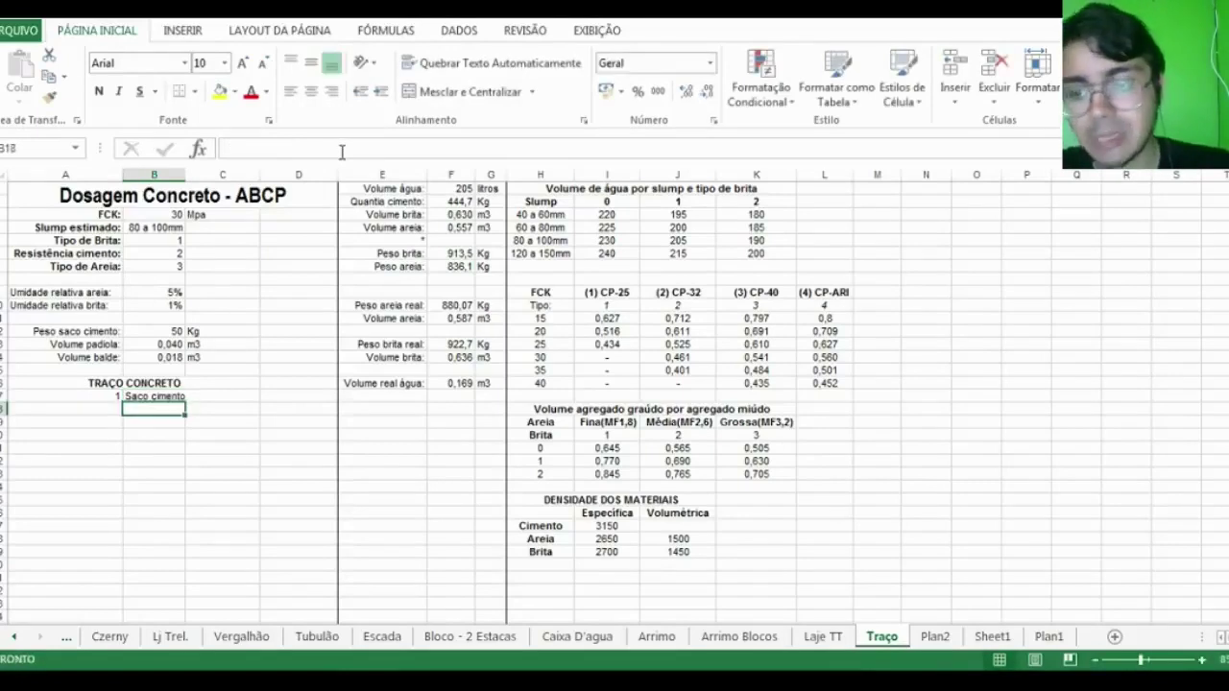
drag(182, 170, 188, 169)
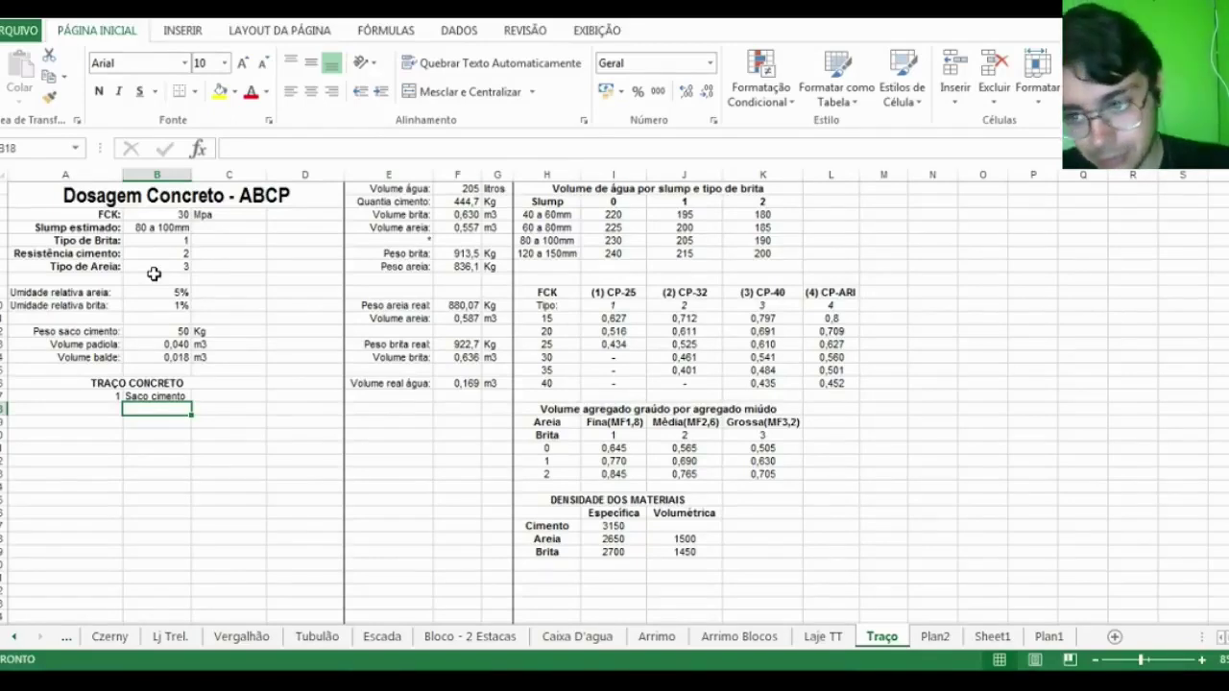
Enter the description "Padiolas Areia" in B18, below "Saco cimento"
key(Left)
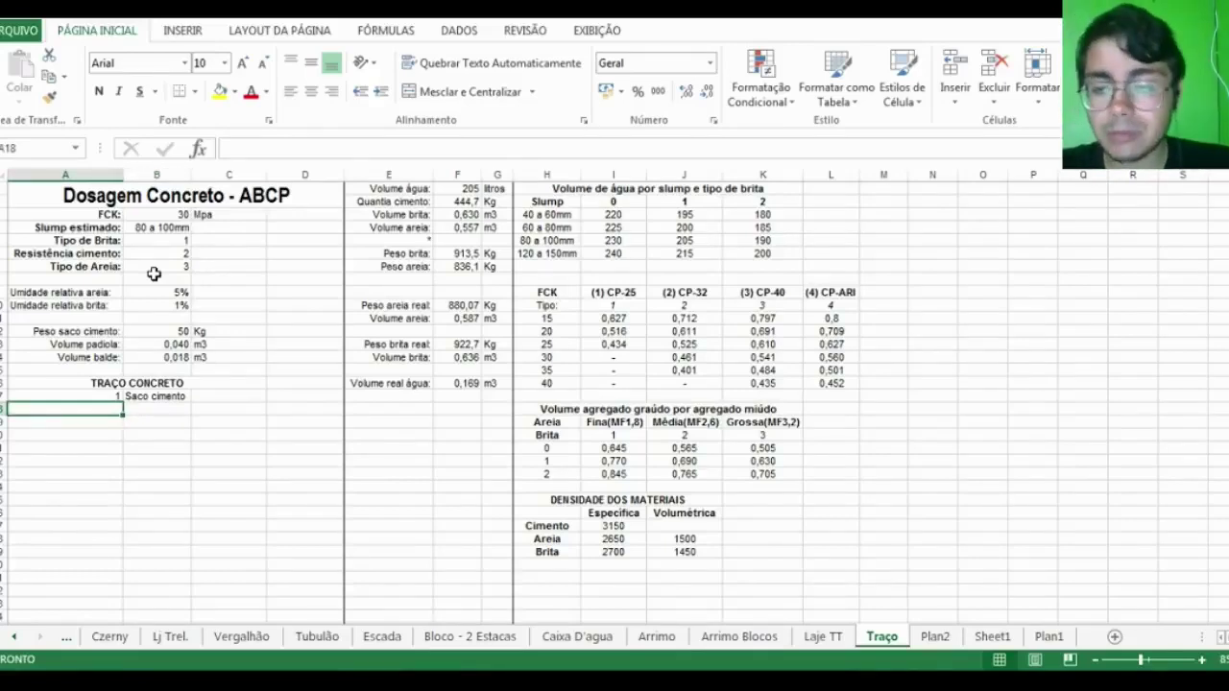
key(Right)
text(Padiolas Areia)
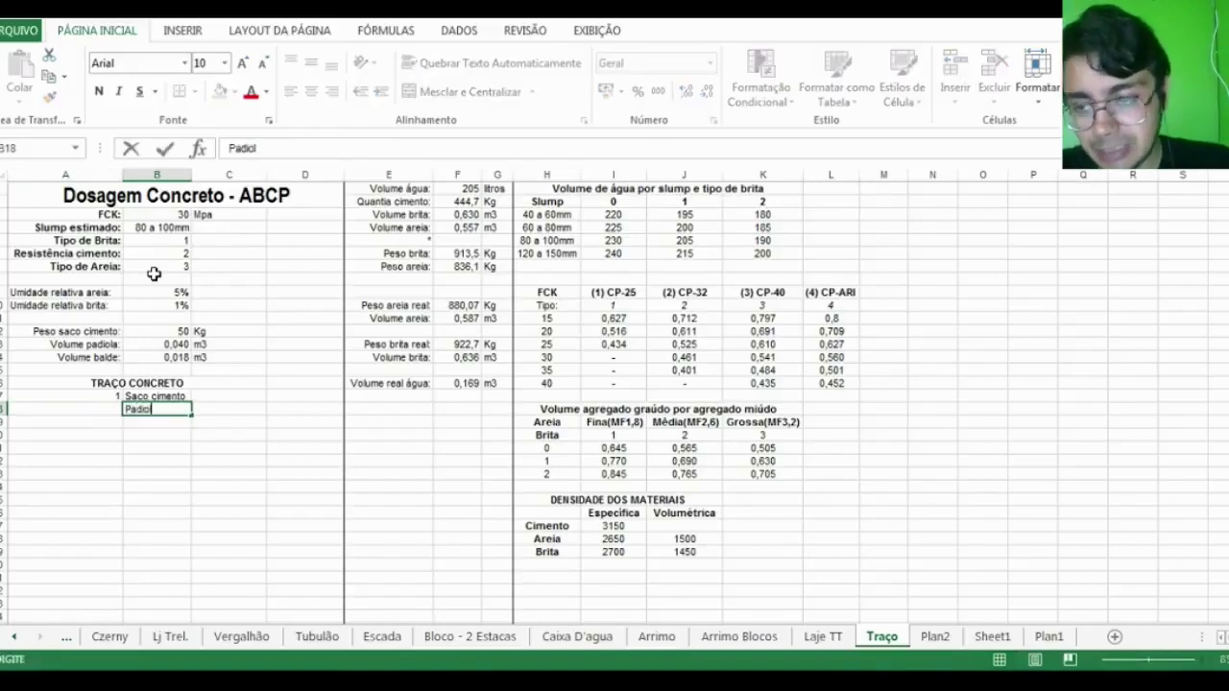
key(ctrl+Return)
key(Left)
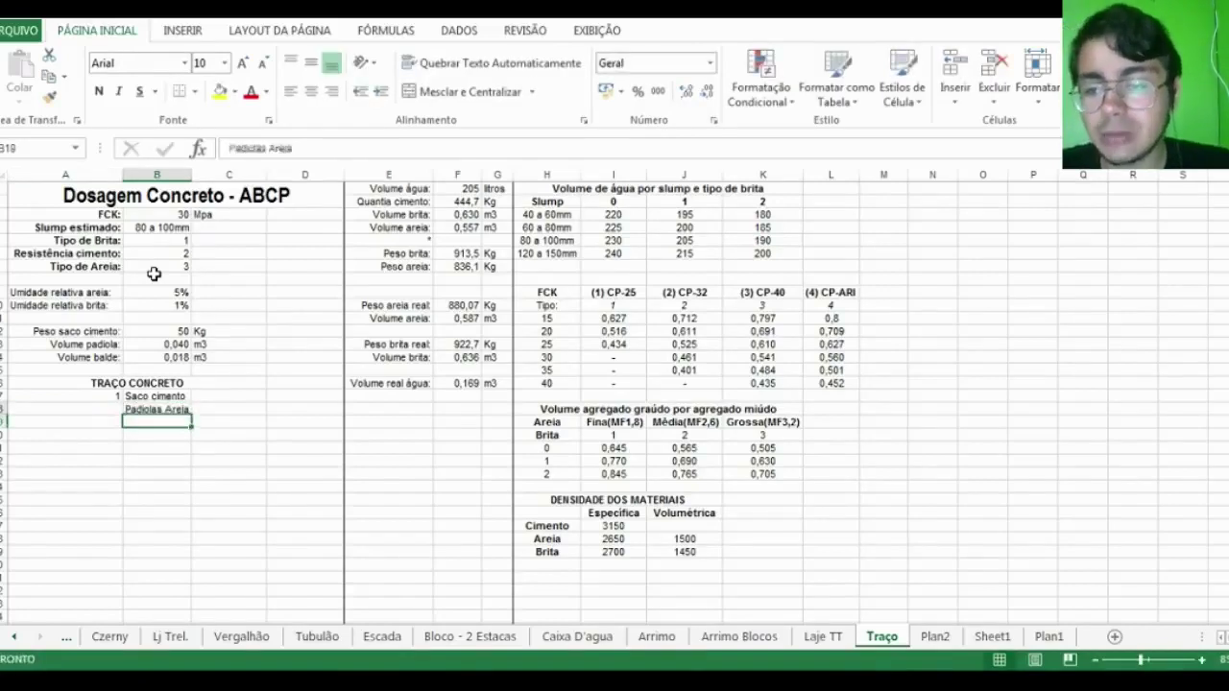
Calculate the sand padiolas per cement bag in A18 with the formula =F11*B12/F2/B13
text(=)
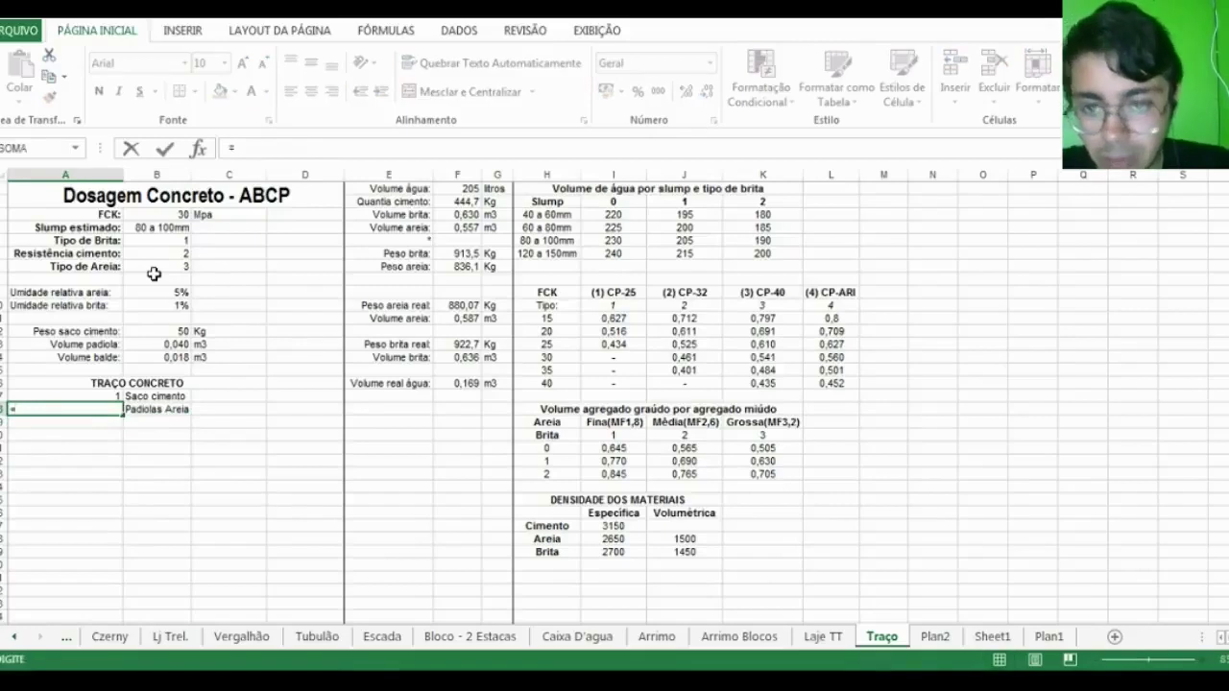
click(458, 322)
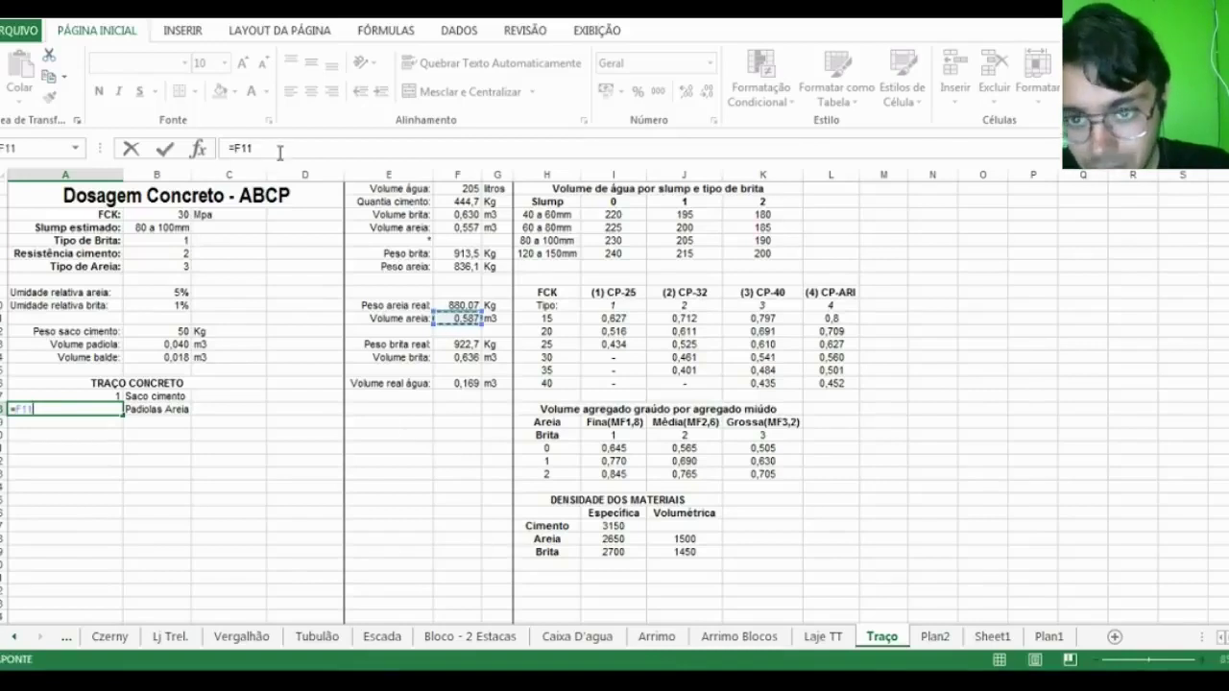
text(*)
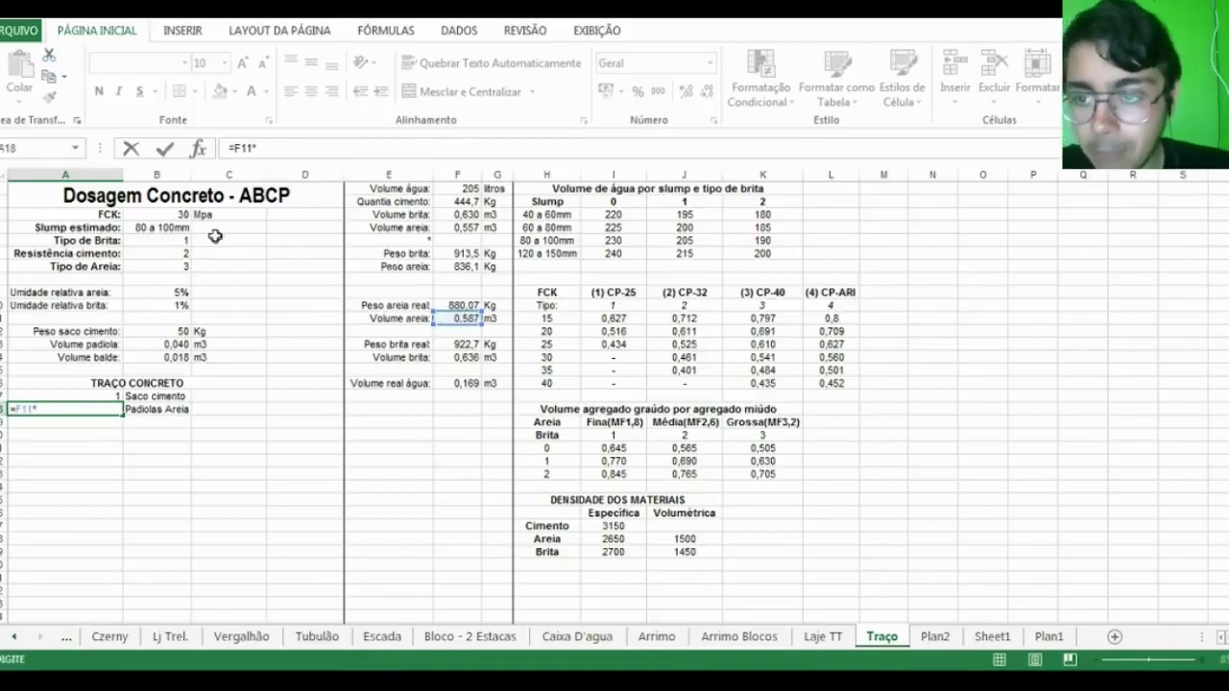
click(159, 331)
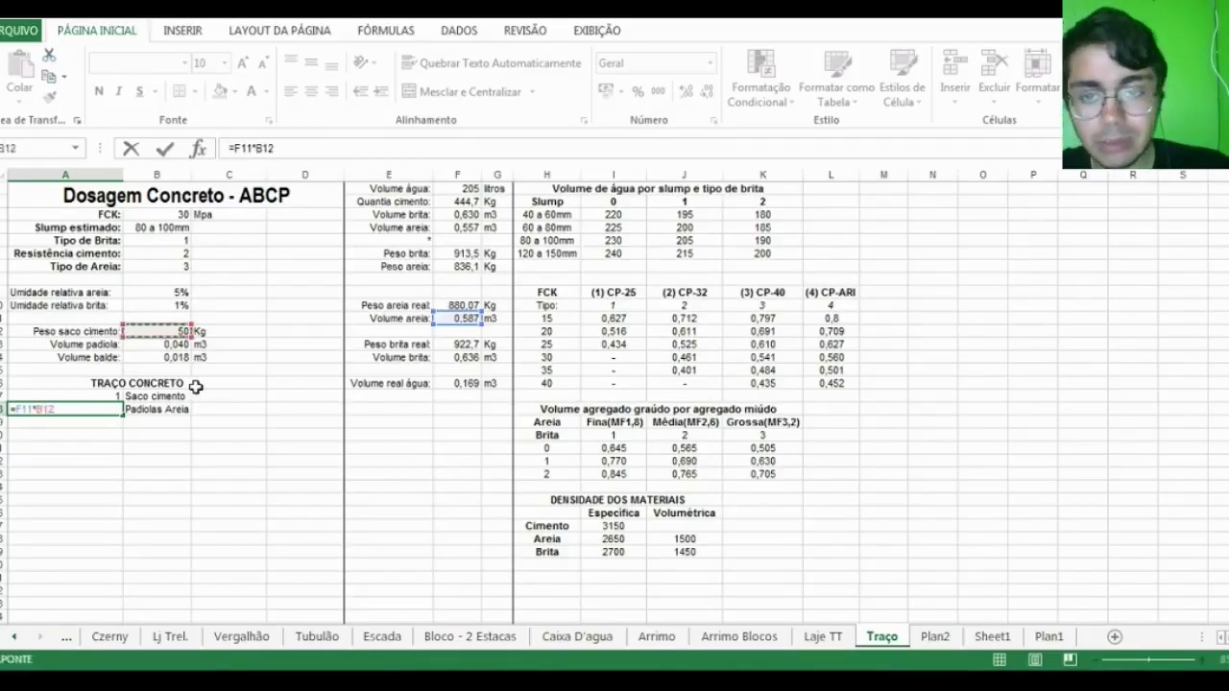
text(/)
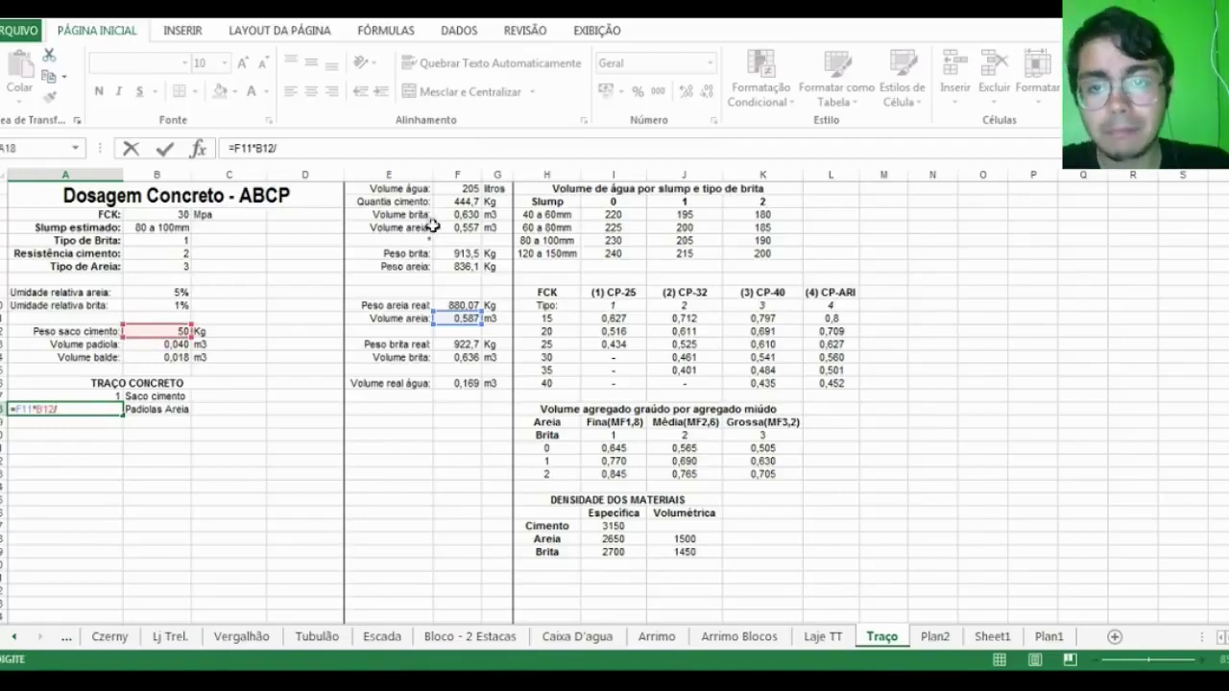
click(457, 201)
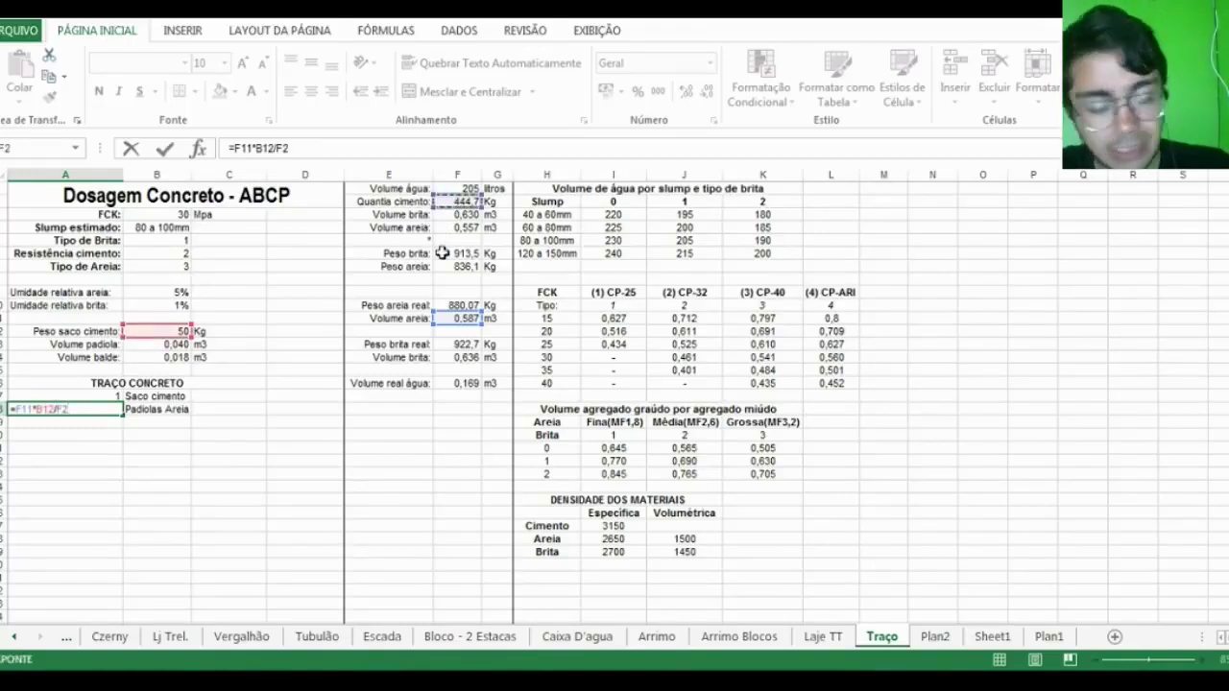
text(/)
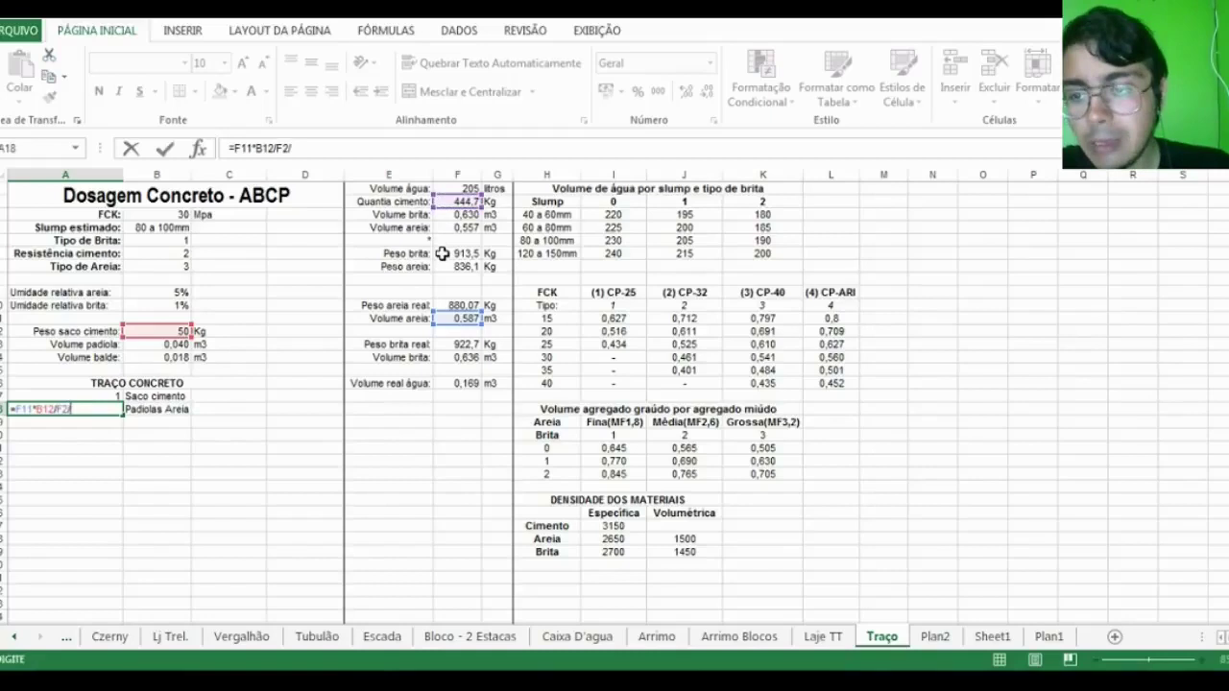
click(180, 344)
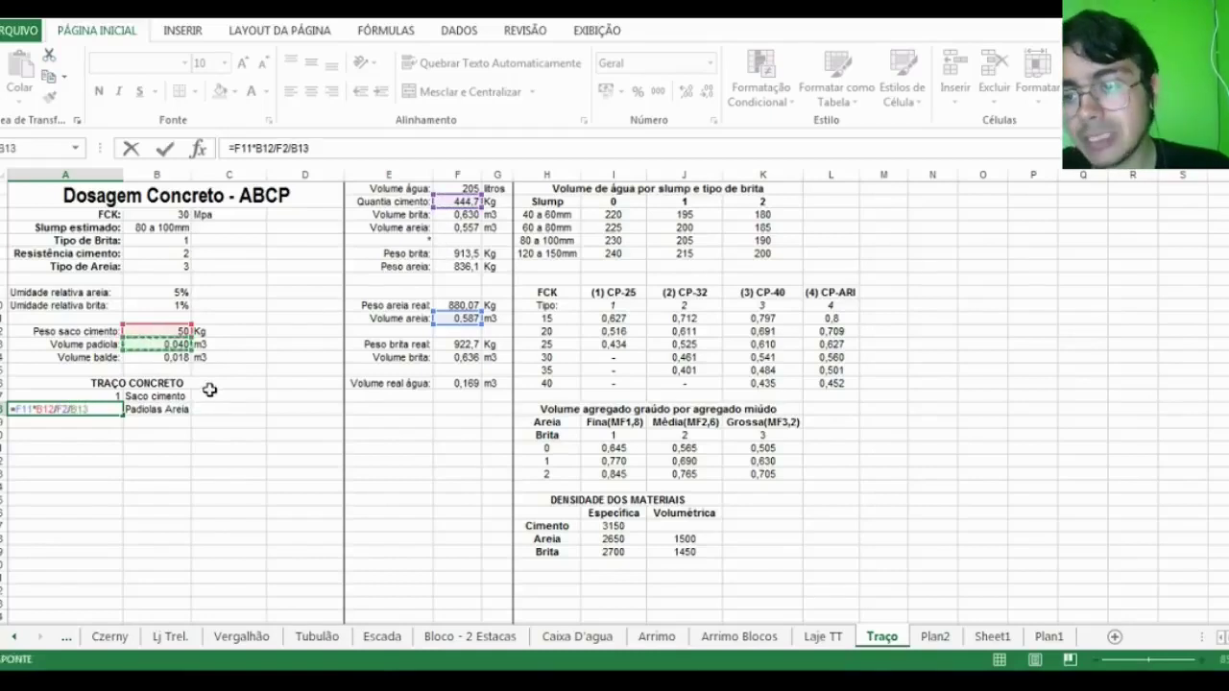
key(ctrl+Return)
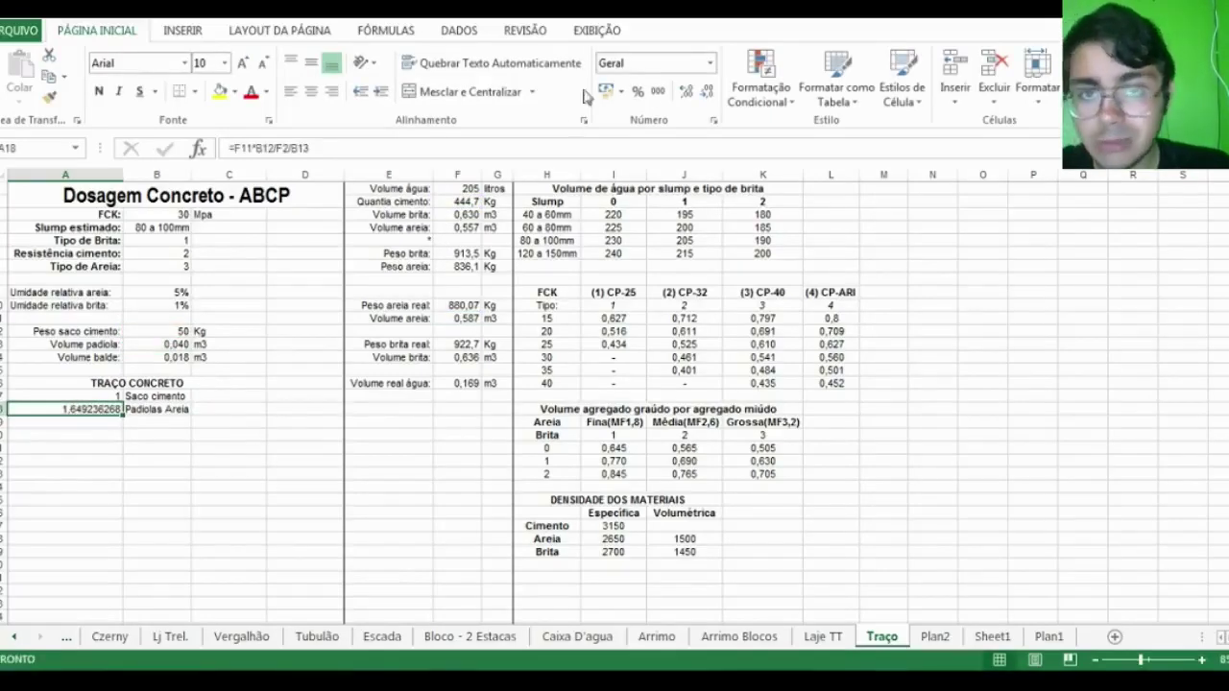
Reduce the sand padiola quantity in A18 to two decimal places
click(707, 92)
click(707, 91)
click(708, 92)
click(707, 91)
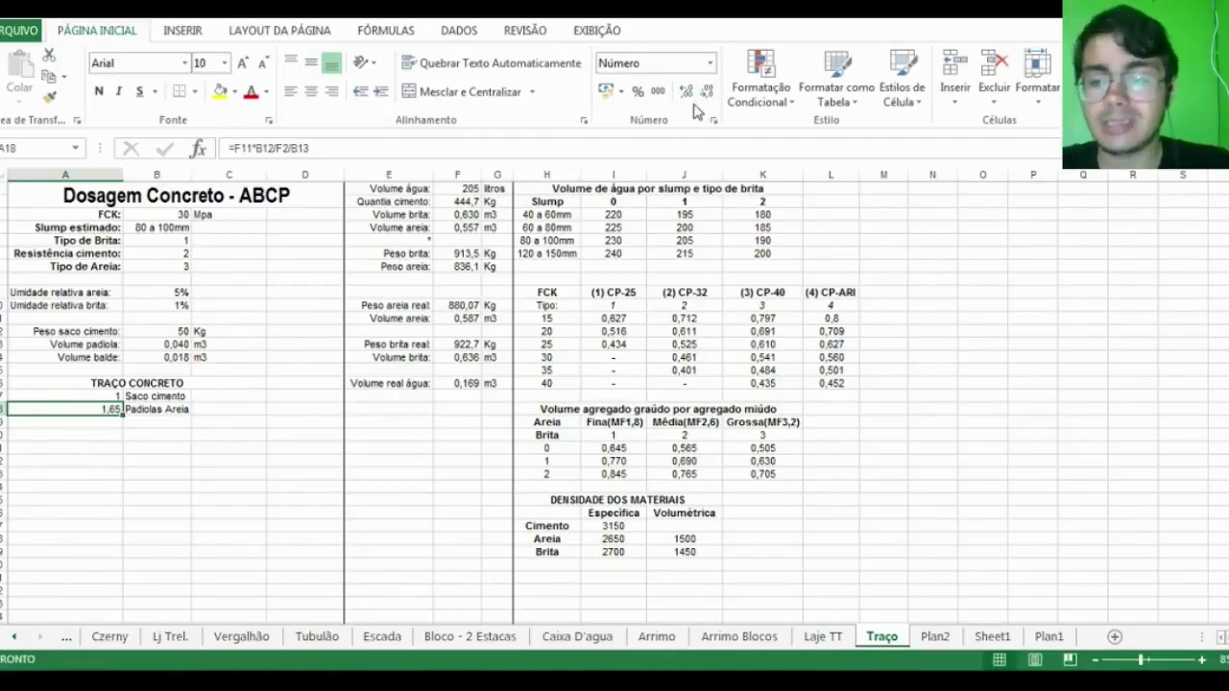
Enter the description "Padiolas Brita" in B19
key(Down)
key(Right)
text(Padiolas )
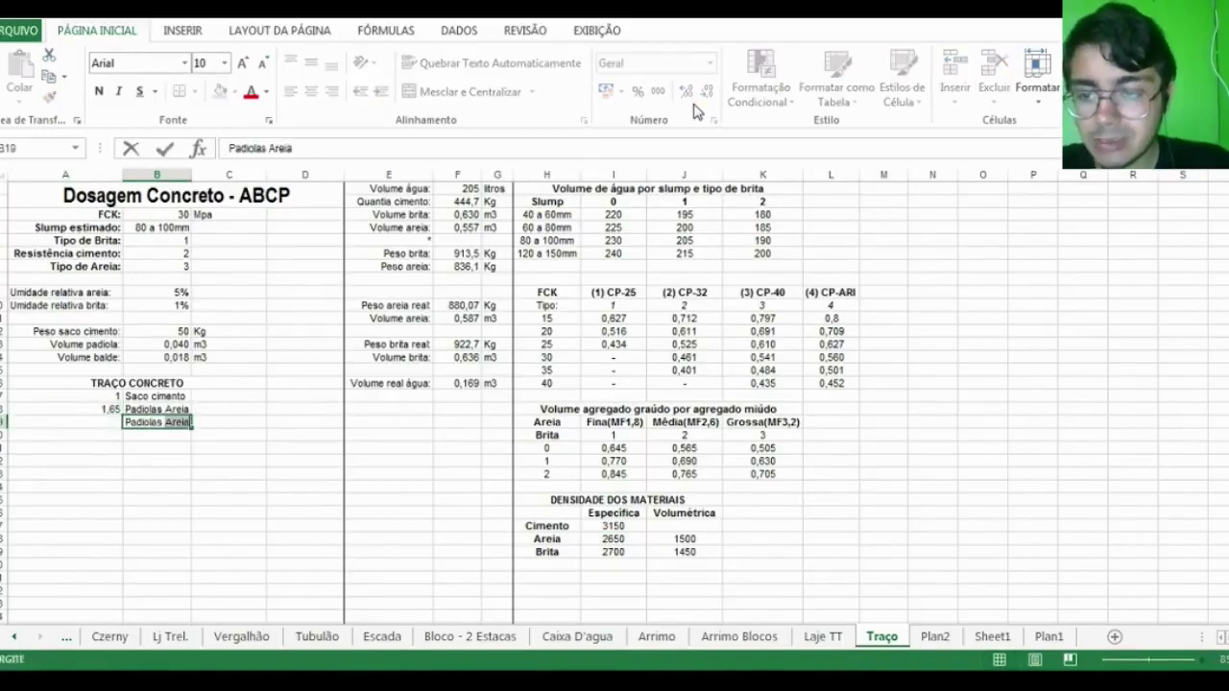
text(Brita)
key(Left)
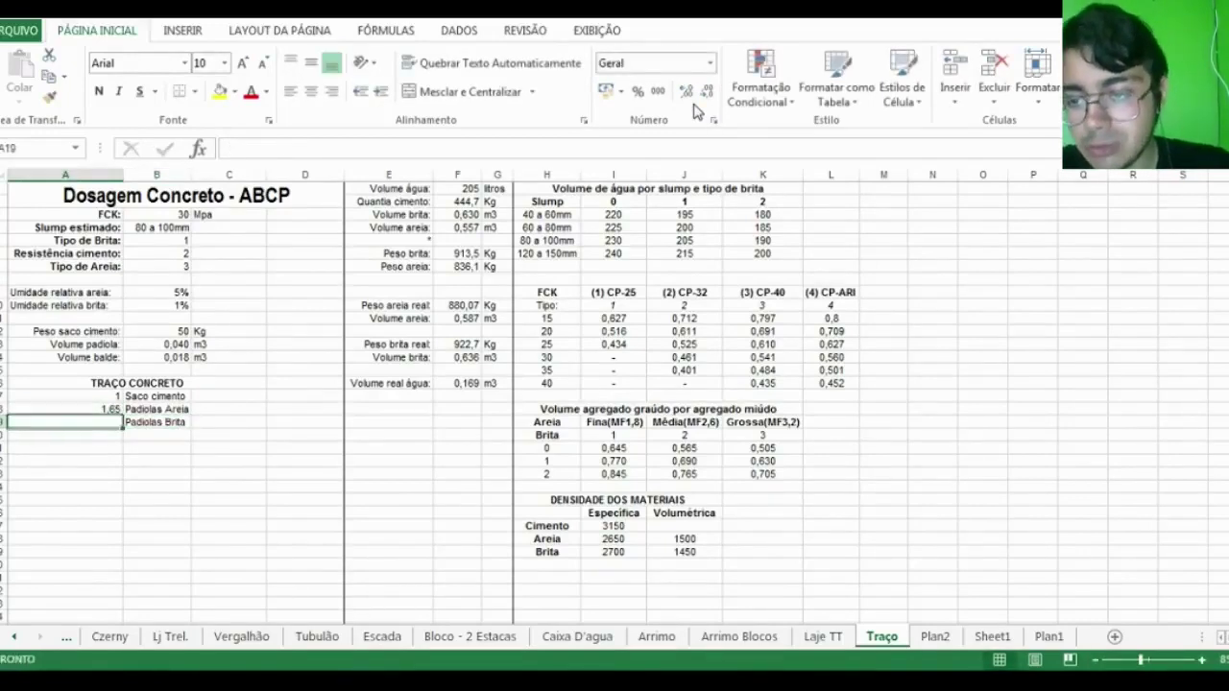
Copy the sand quantity cell A18 into A19 together with its number format
text(=)
key(Escape)
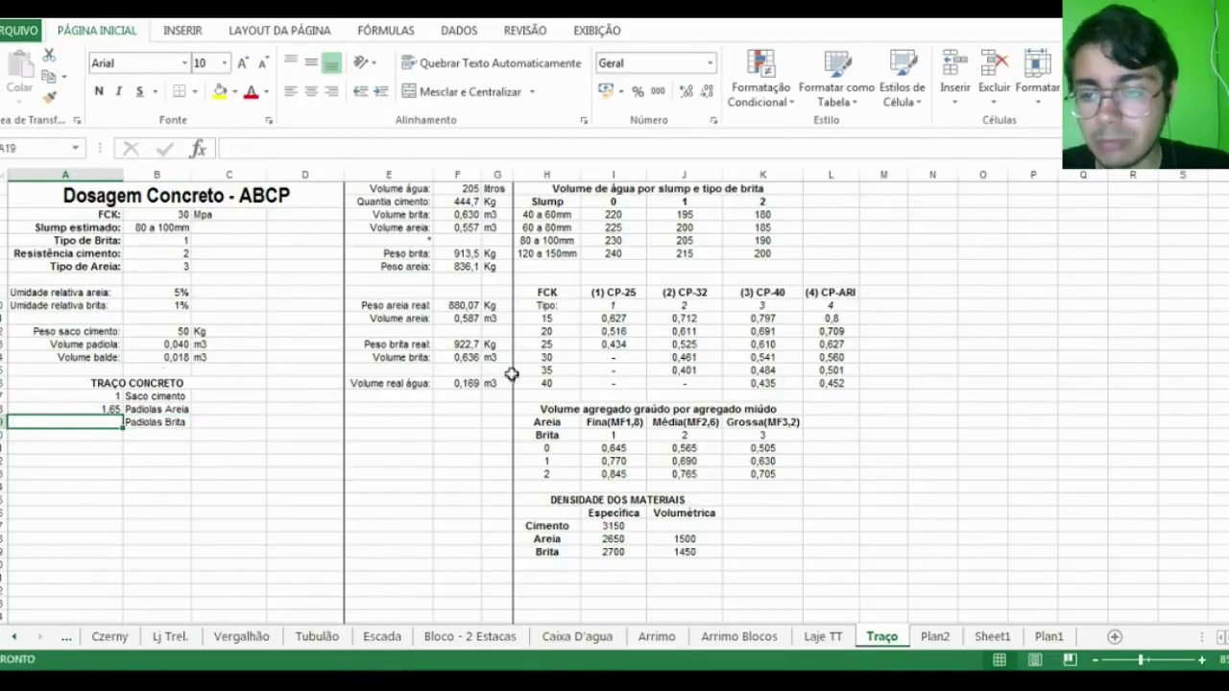
click(85, 408)
key(ctrl+c)
click(79, 422)
key(ctrl+v)
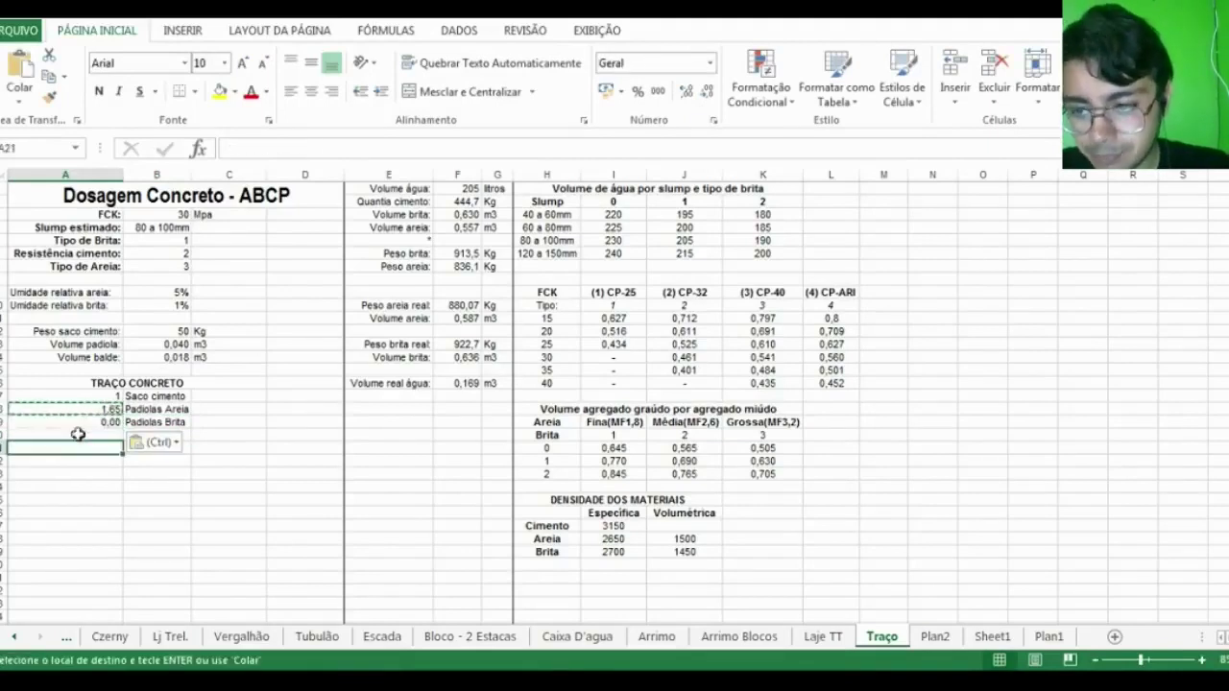
key(Escape)
Replace the formula in A19 with the exact formula text from A18, =F11*B12/F2/B13
key(F2)
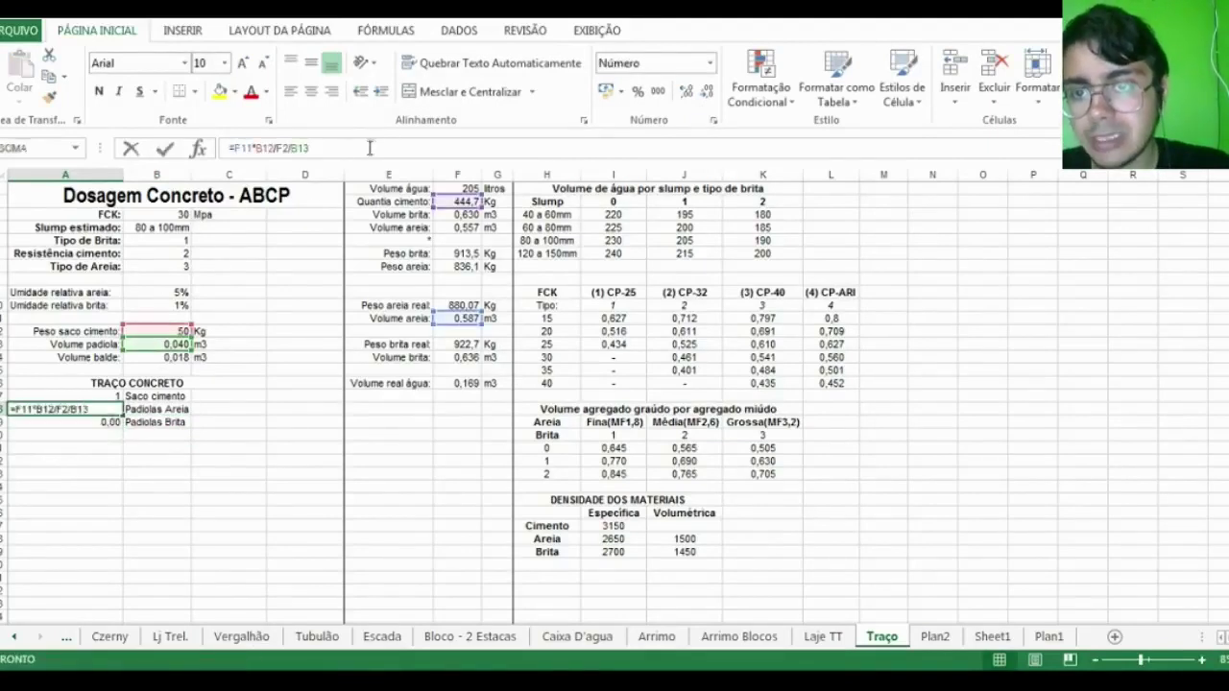
click(57, 149)
key(Escape)
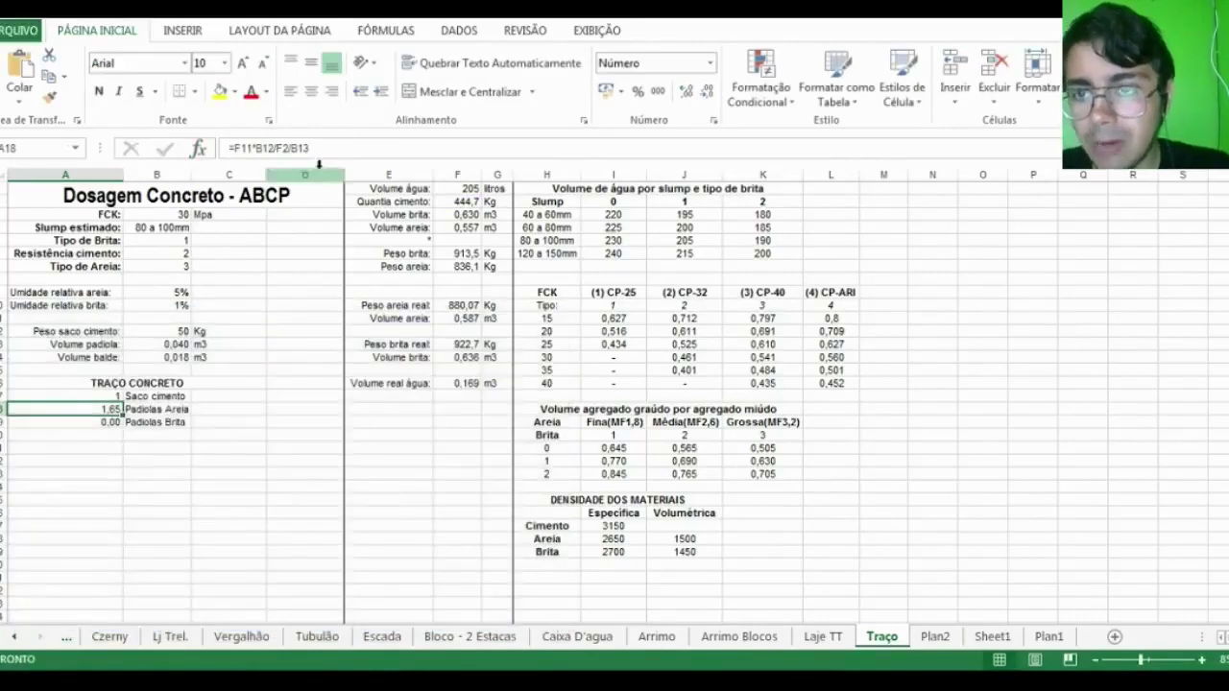
drag(309, 148, 229, 148)
key(ctrl+c)
key(Return)
key(ctrl+v)
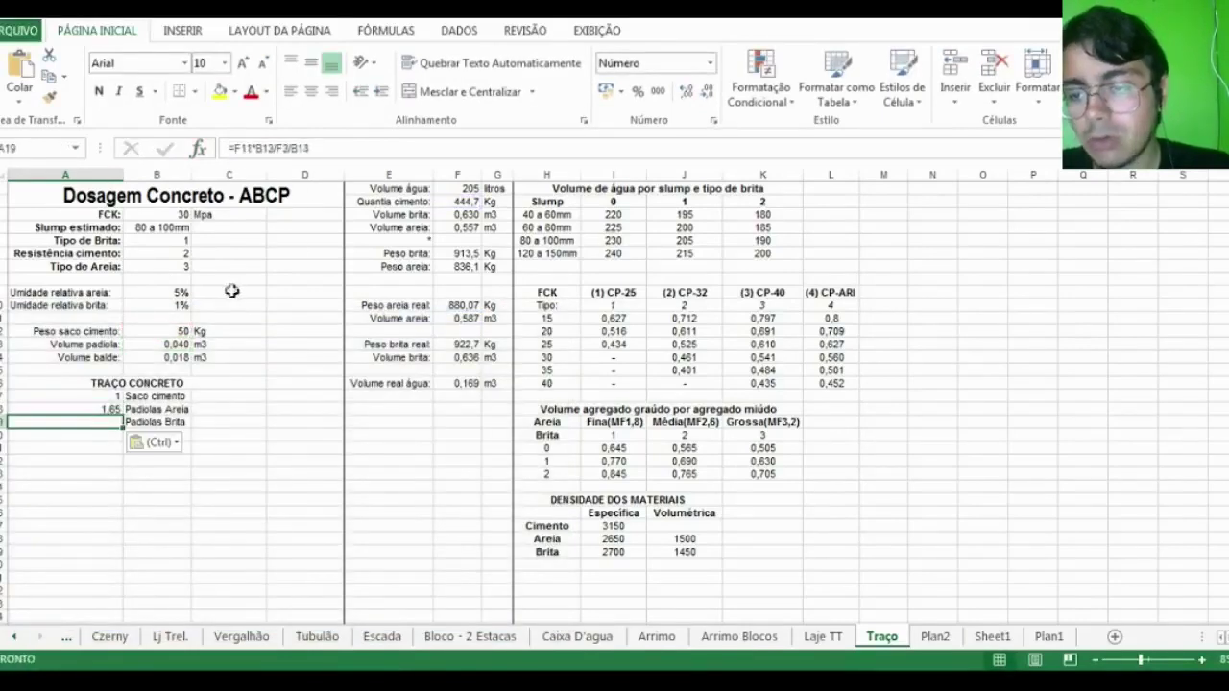
Change the sand volume reference F11 in A19 to the gravel volume F14, giving =F14*B12/F2/B13
click(281, 149)
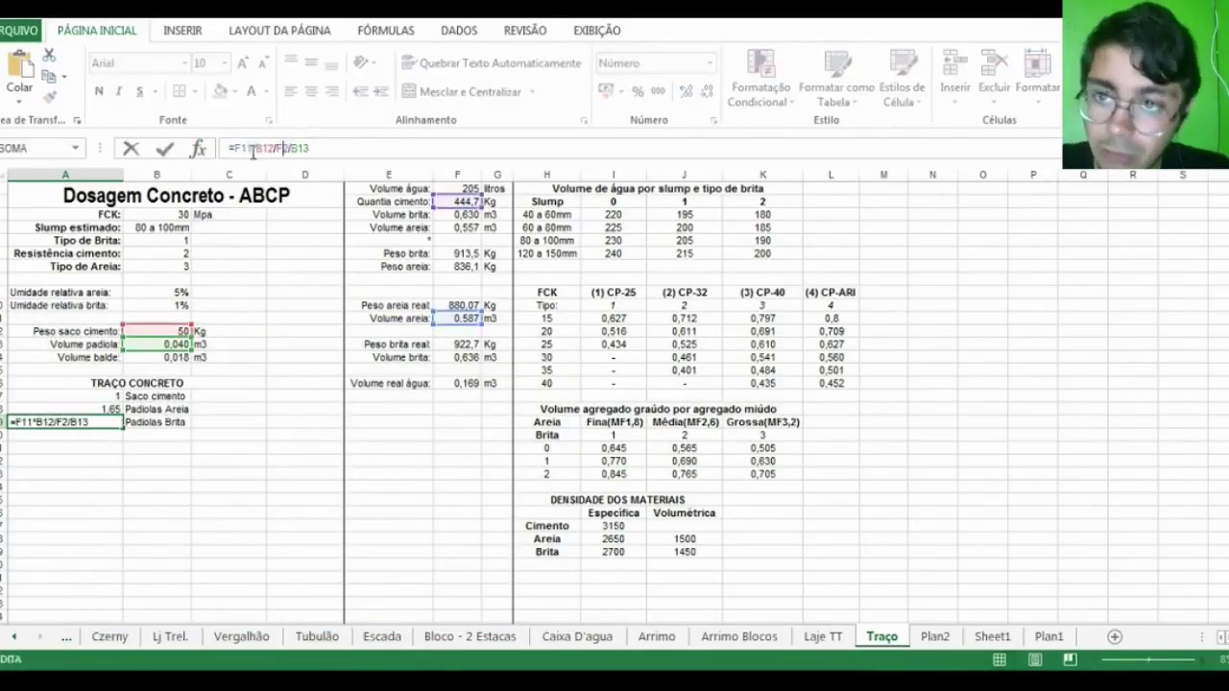
double_click(243, 148)
click(460, 358)
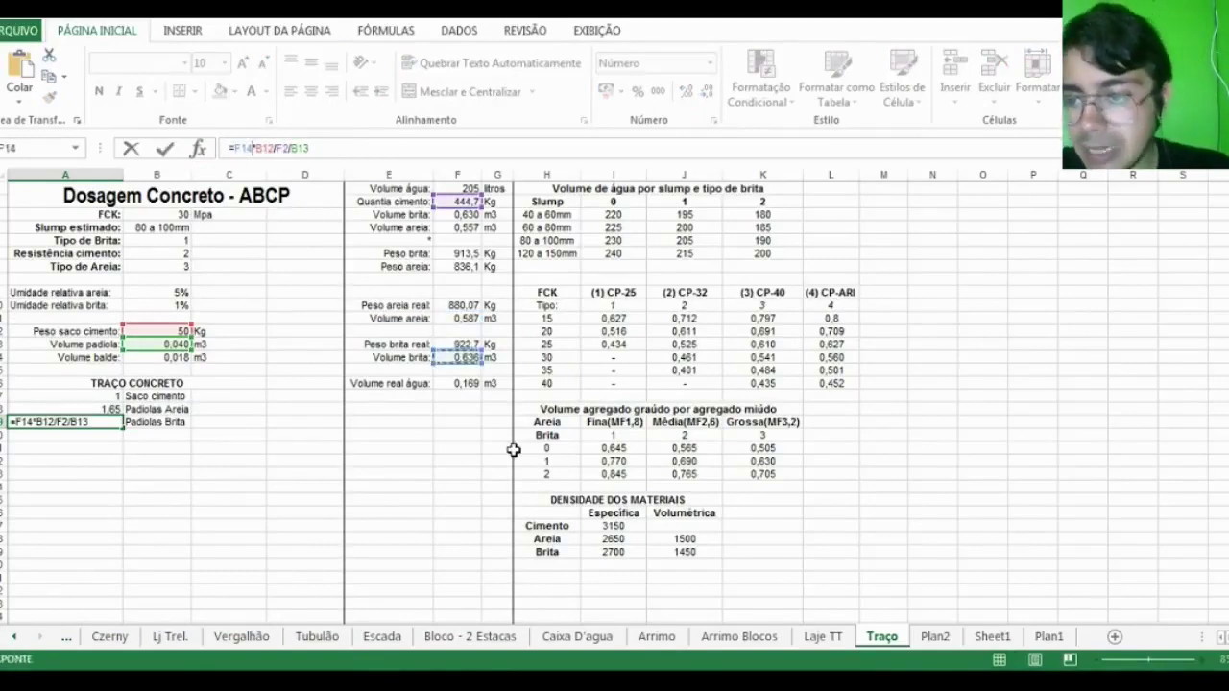
key(Return)
key(Up)
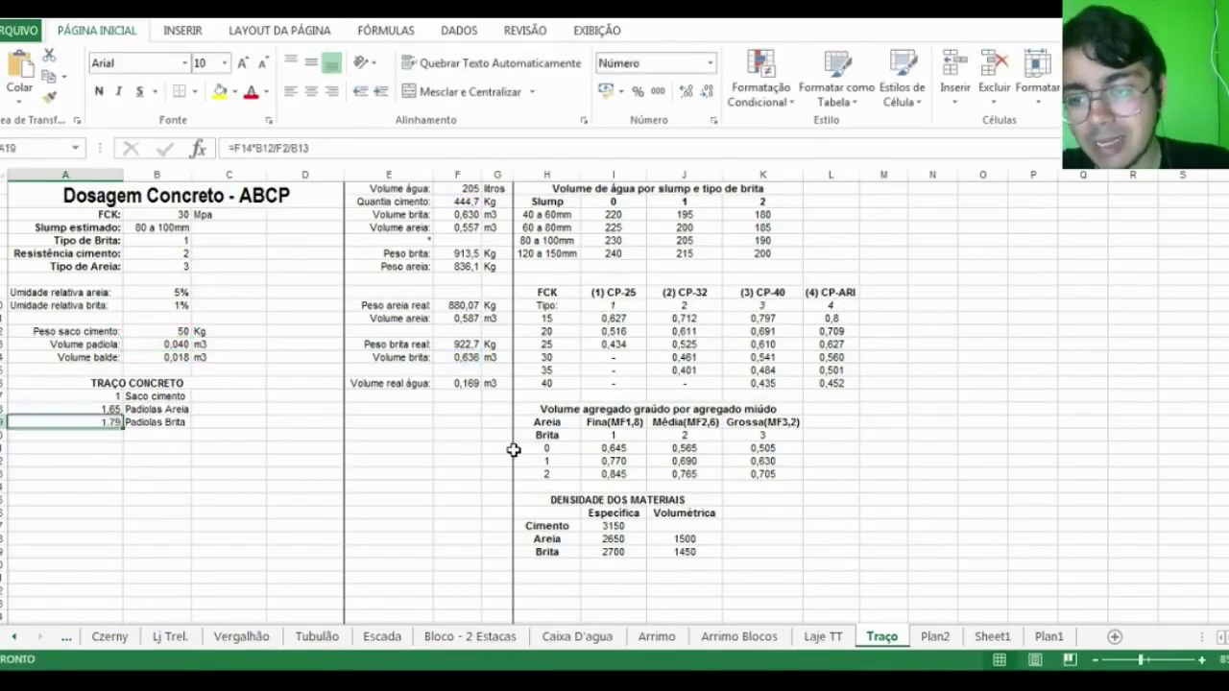
key(Right)
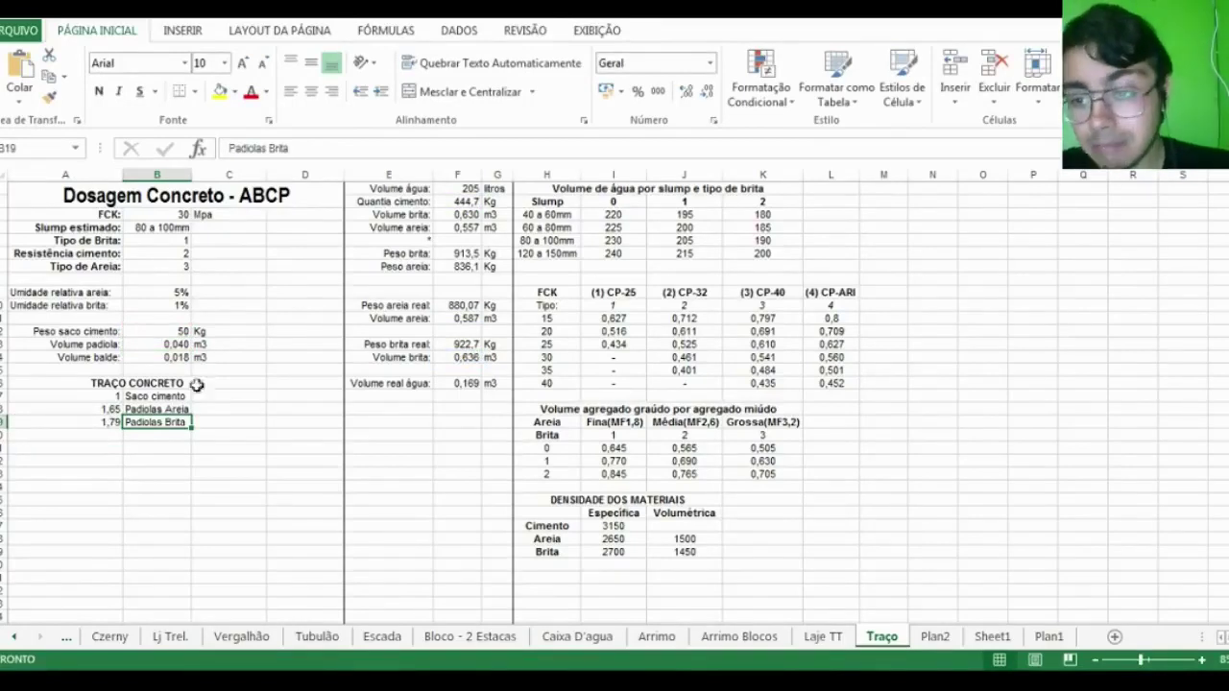
Set the padiola volume in B13 to 0,018 m3
click(157, 344)
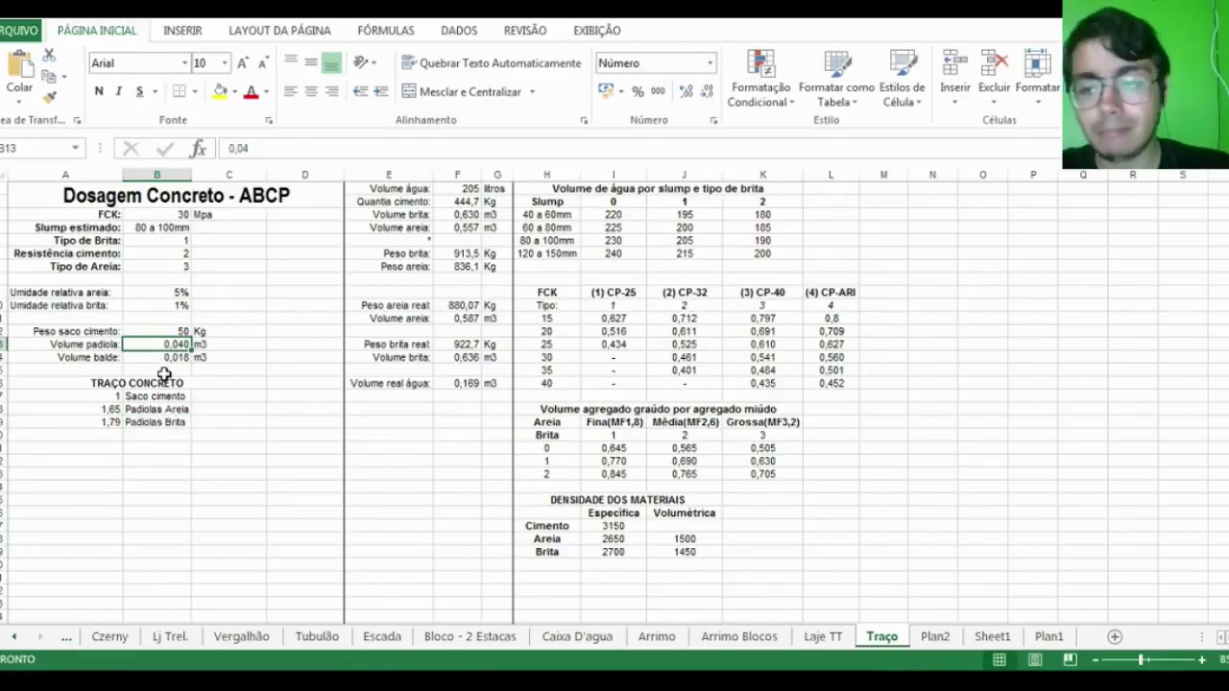
text(0,018)
key(Return)
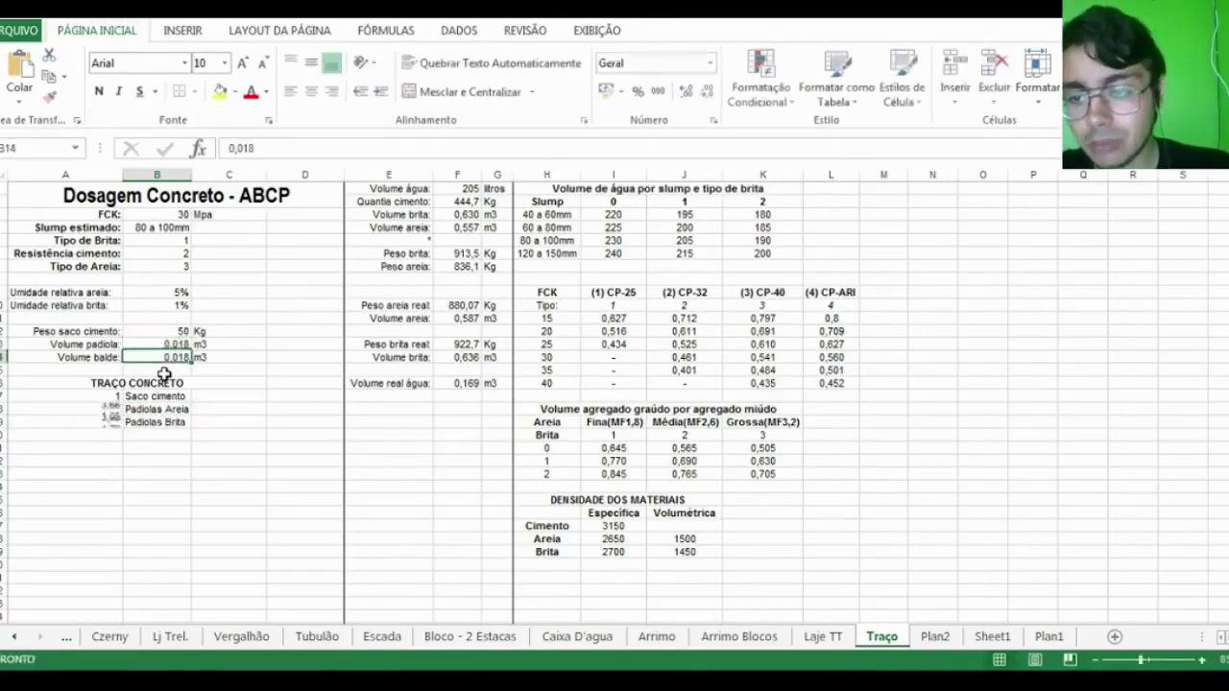
key(Up)
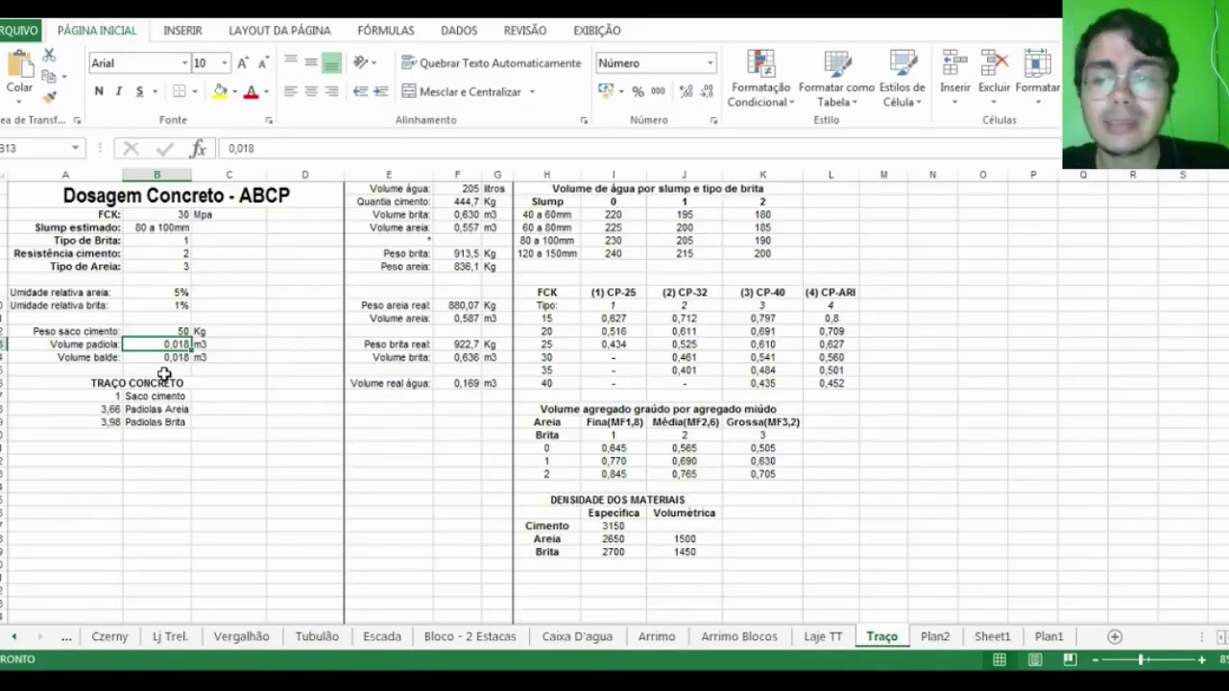
Review the parts of the gravel padiola formula in A19
click(110, 423)
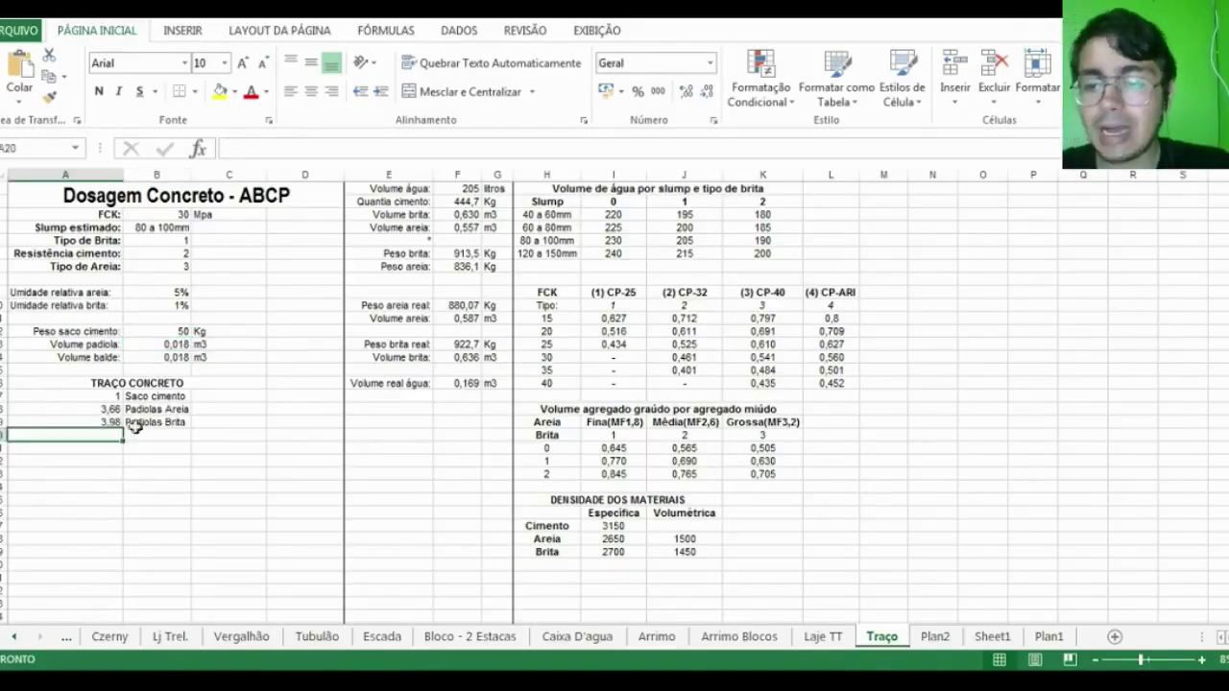
click(317, 149)
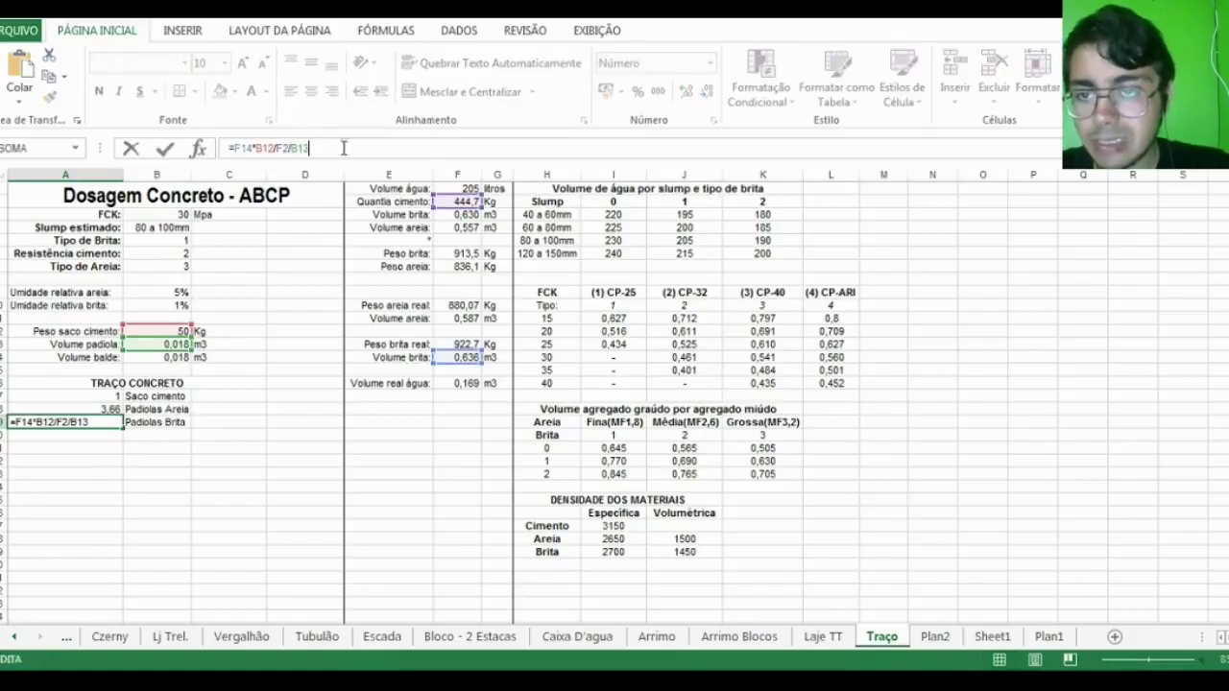
click(233, 148)
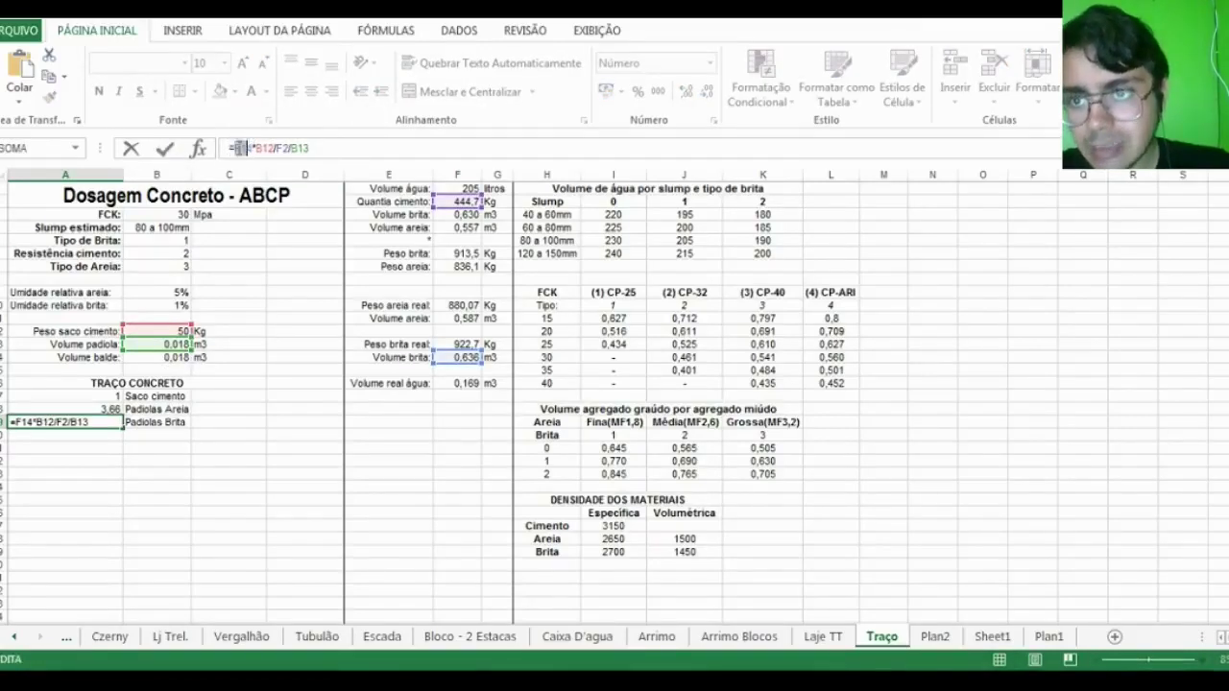
drag(228, 149, 307, 149)
click(341, 148)
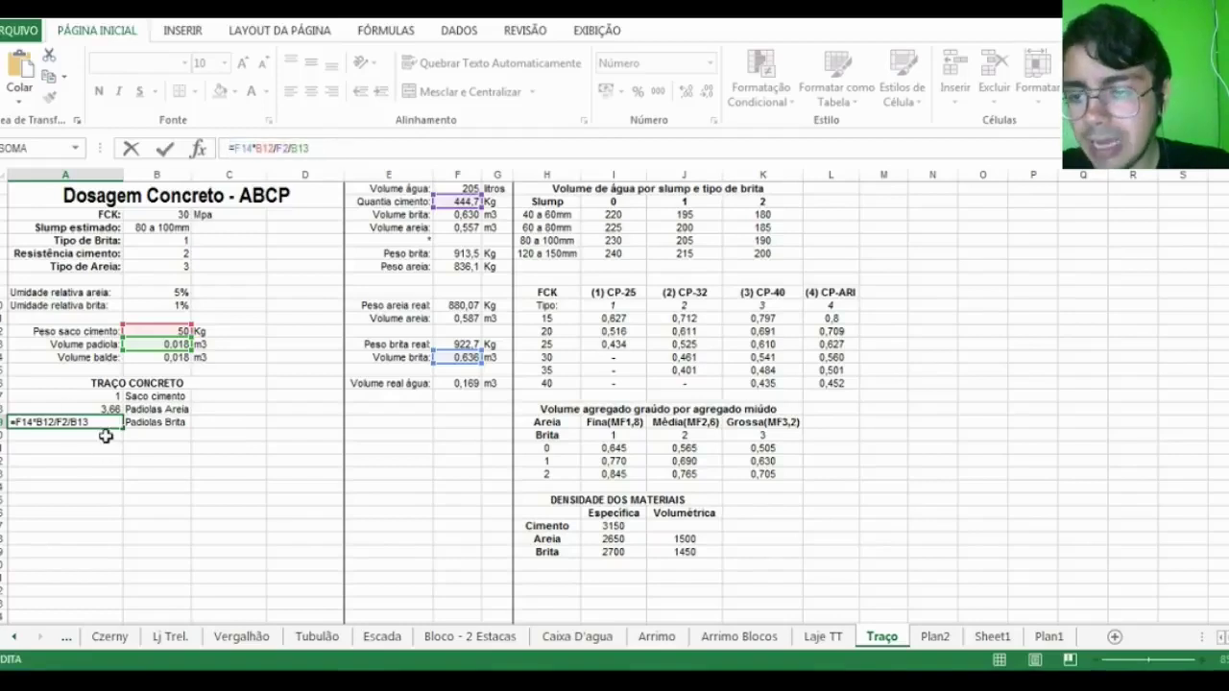
key(Return)
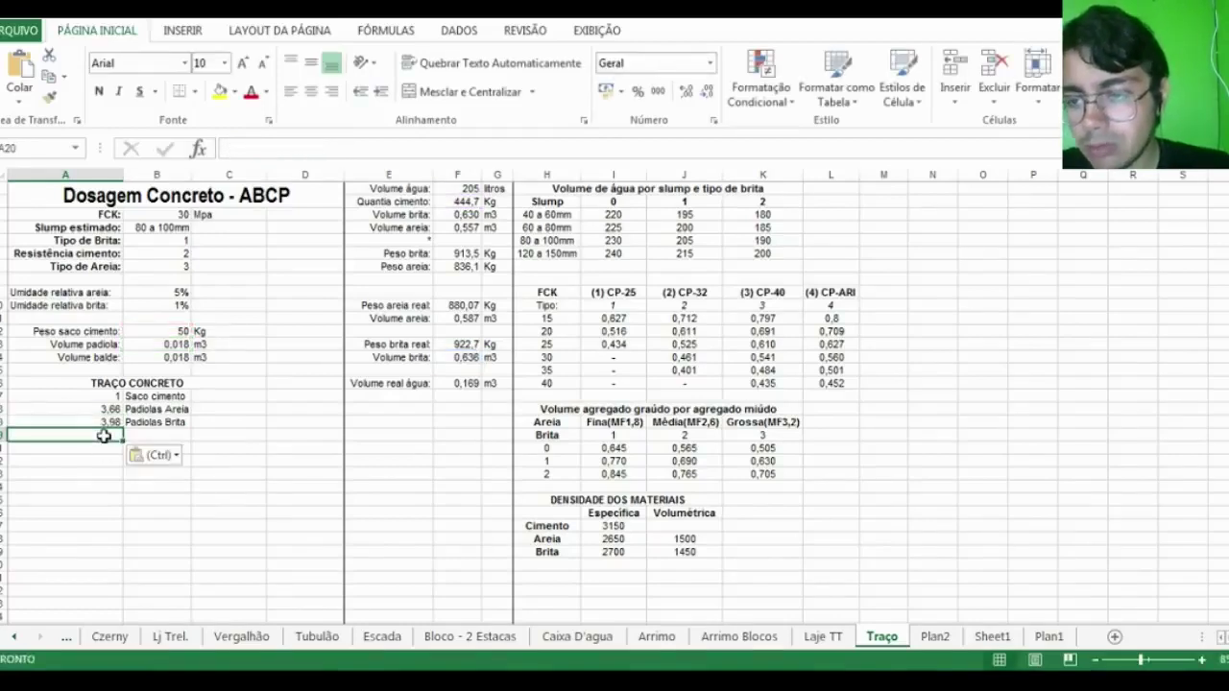
Enter the exact formula text from A19, =F14*B12/F2/B13, in cell A20
click(111, 424)
drag(327, 149, 217, 154)
key(ctrl+c)
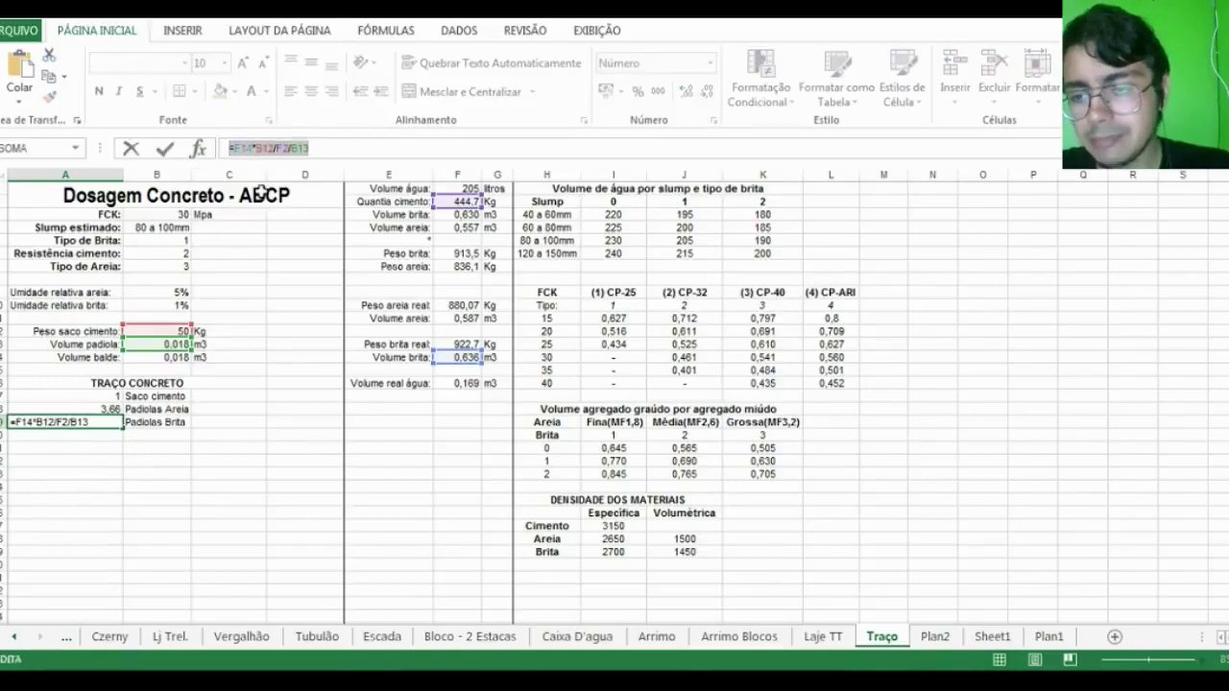
key(Return)
key(ctrl+v)
Change the references in A20 to the real water volume F16 and the bucket volume B14, giving =F16*B12/F2/B14
double_click(245, 148)
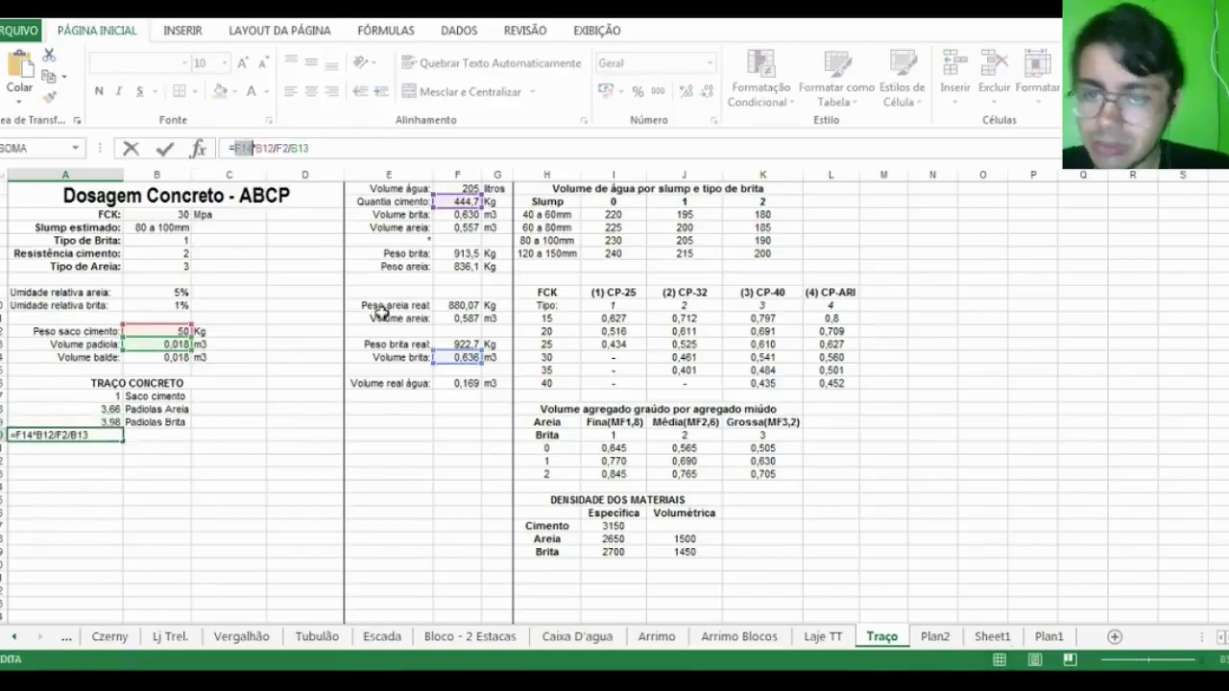
click(448, 380)
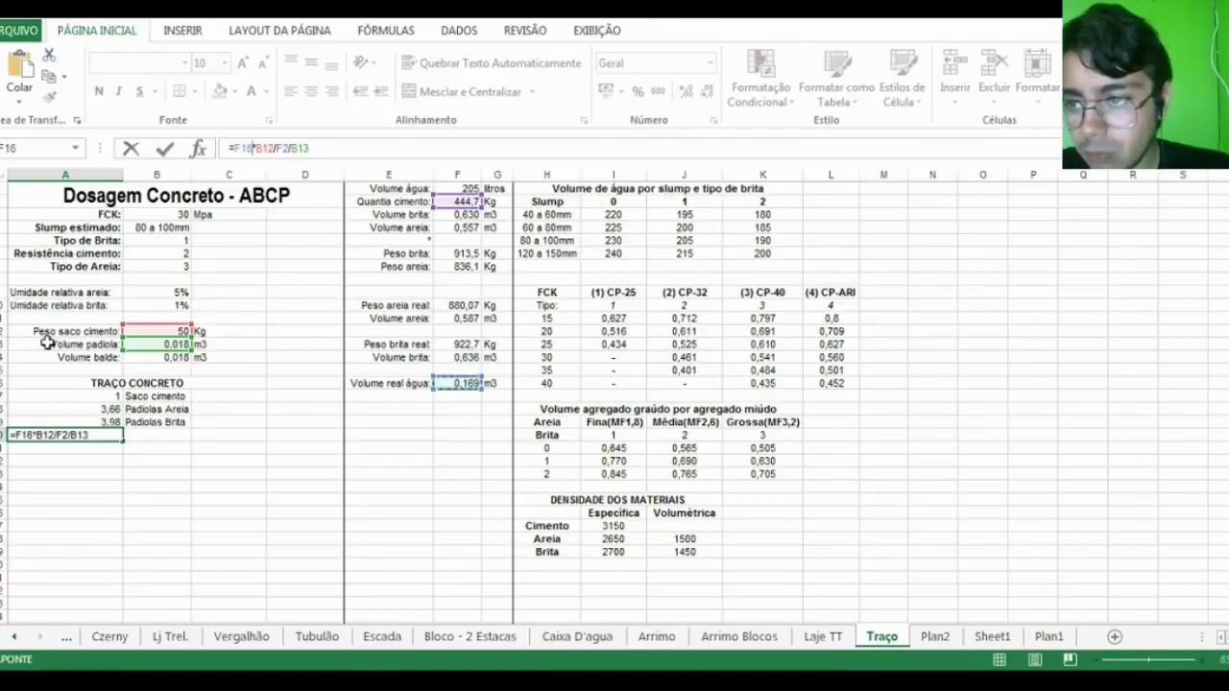
click(354, 150)
key(Tab)
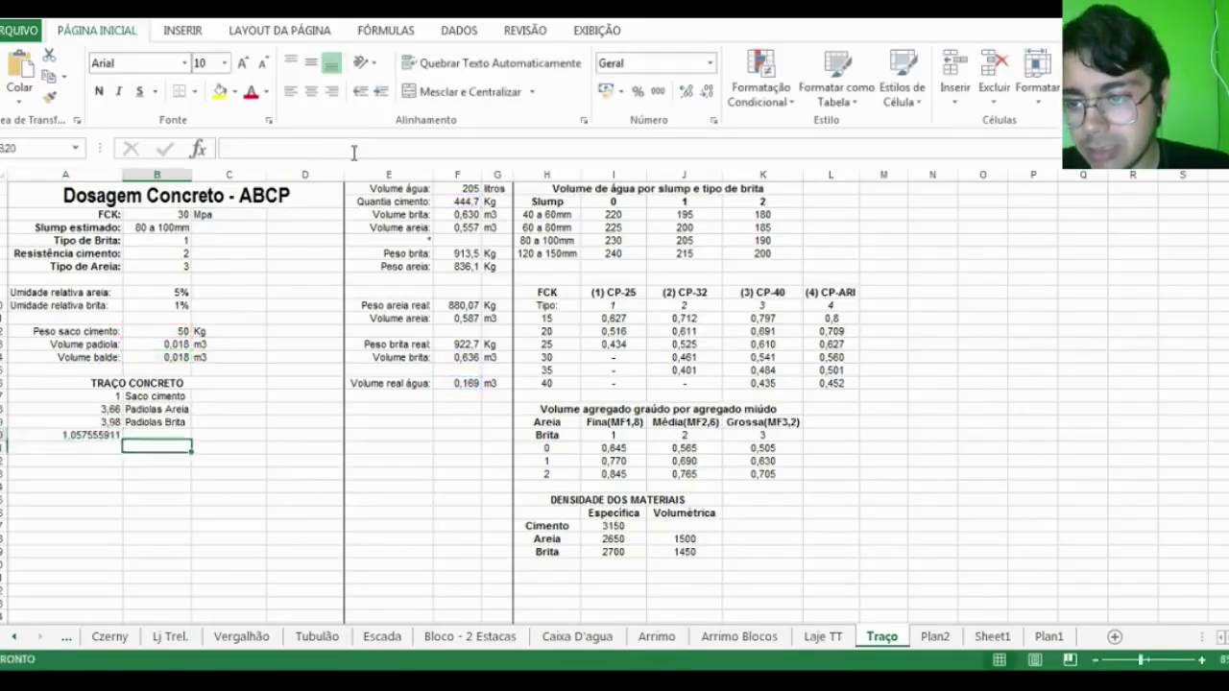
Label the water quantity in B20 as Baldes Água
text(Baldes Águ)
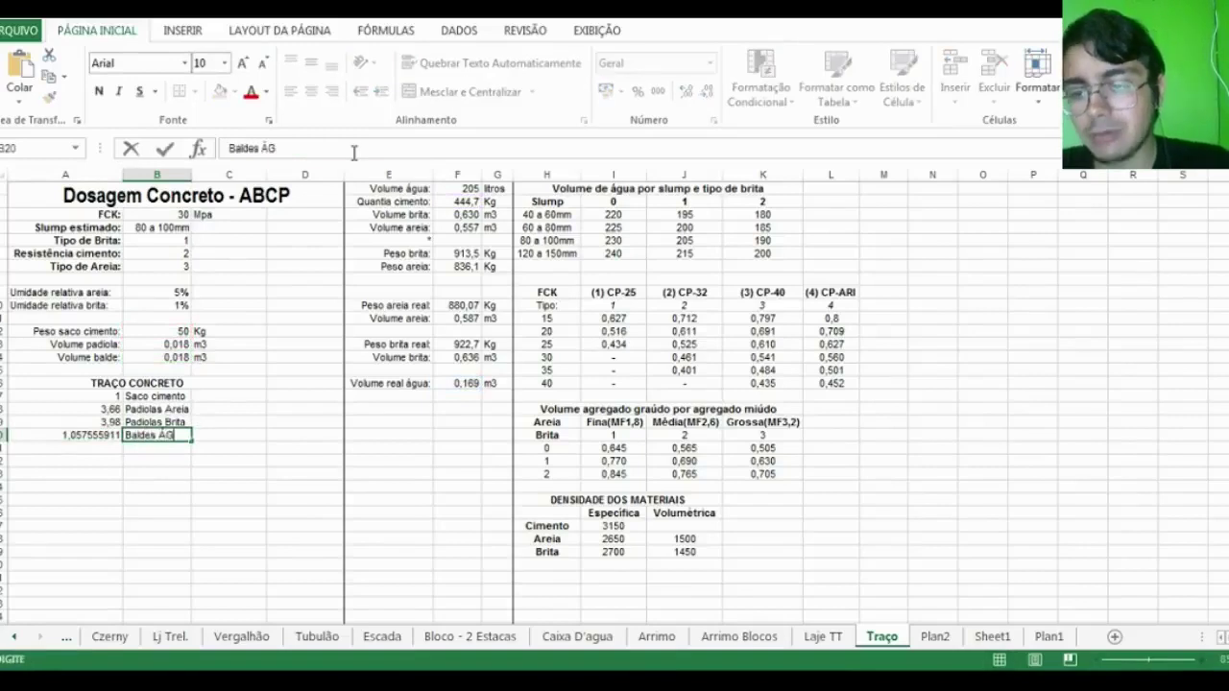
text(a)
key(shift+Tab)
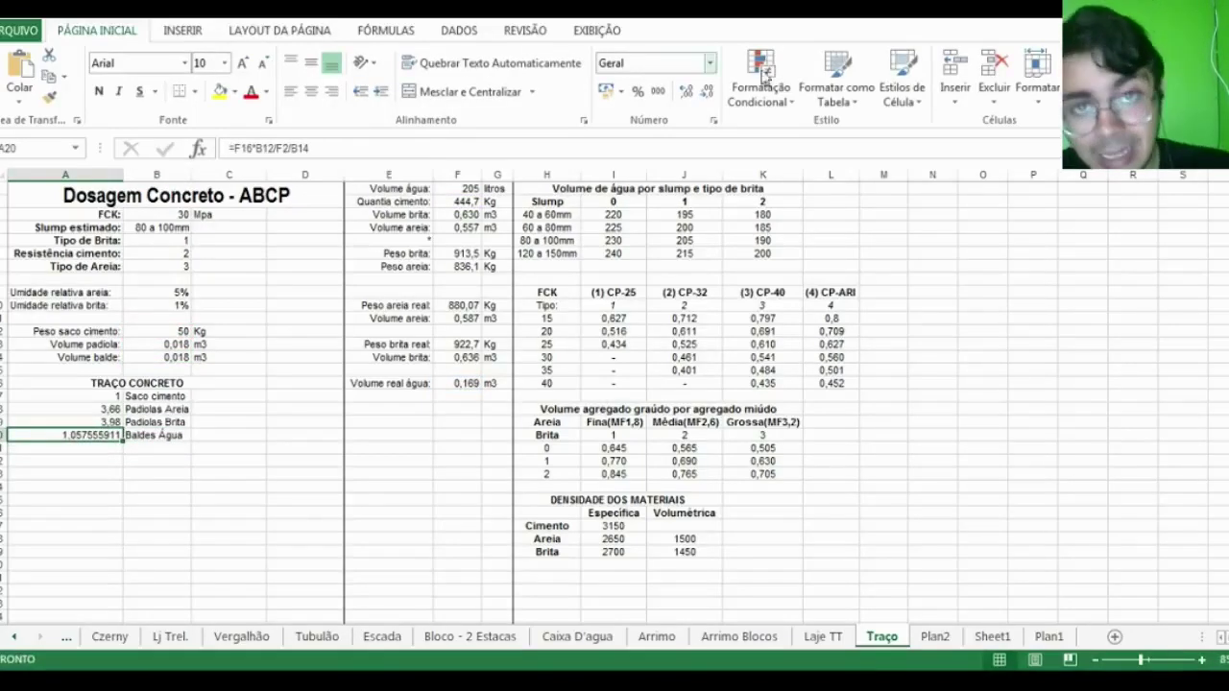
Format the water bucket quantity in A20 to two decimal places
click(709, 92)
click(708, 92)
click(709, 92)
click(709, 92)
click(709, 92)
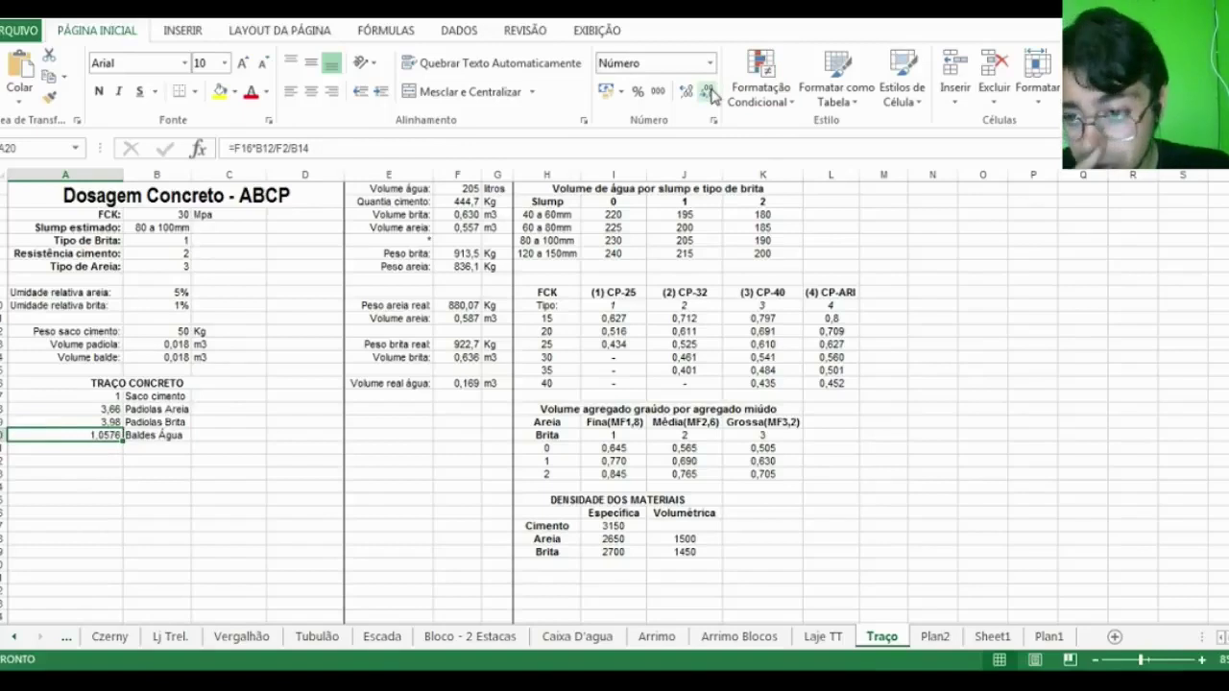
click(709, 92)
click(709, 92)
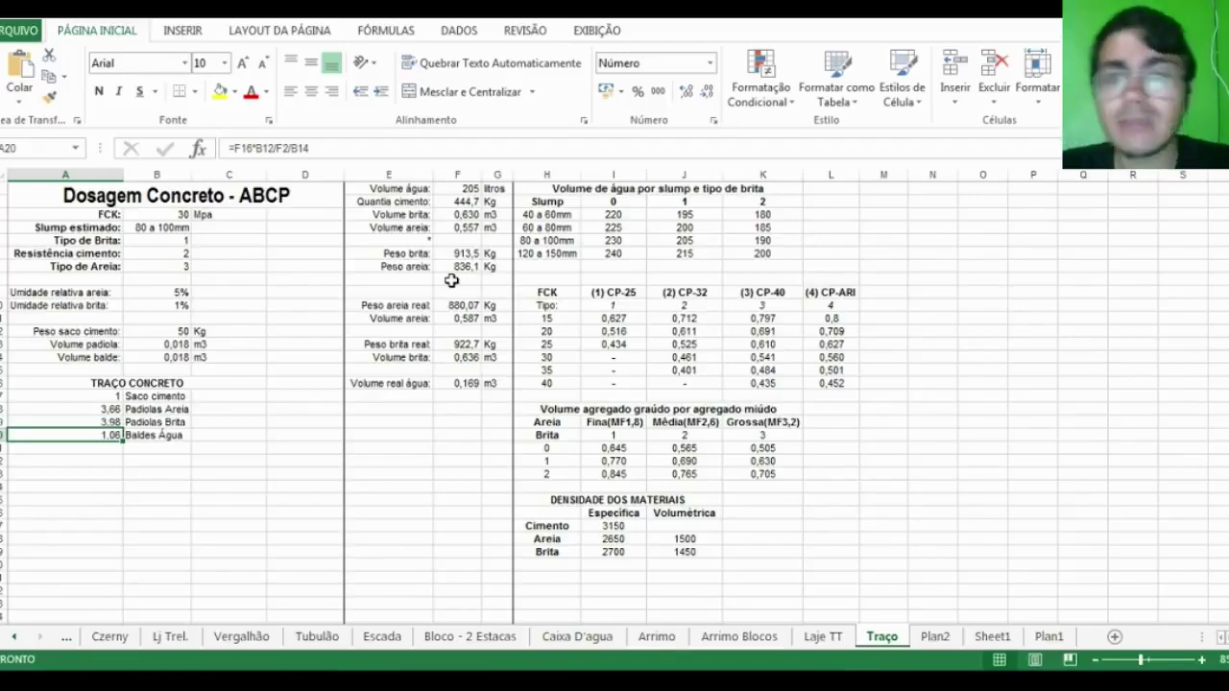
scroll(452, 288, down, 1)
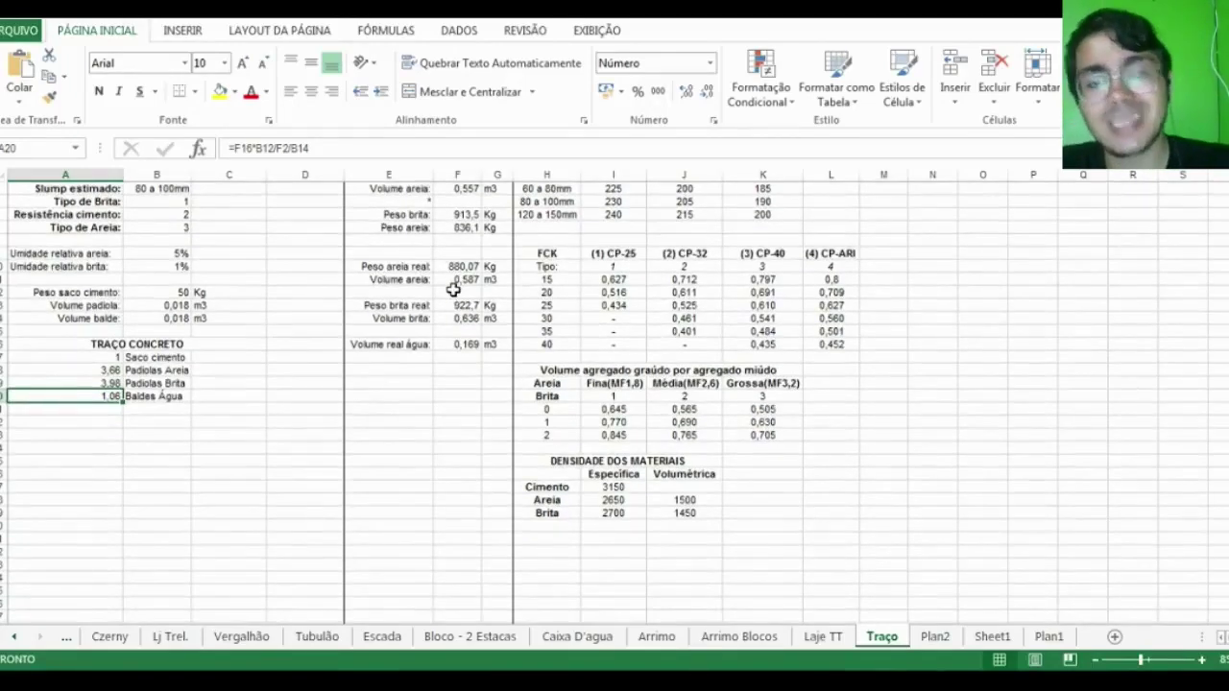
scroll(452, 288, up, 1)
click(284, 526)
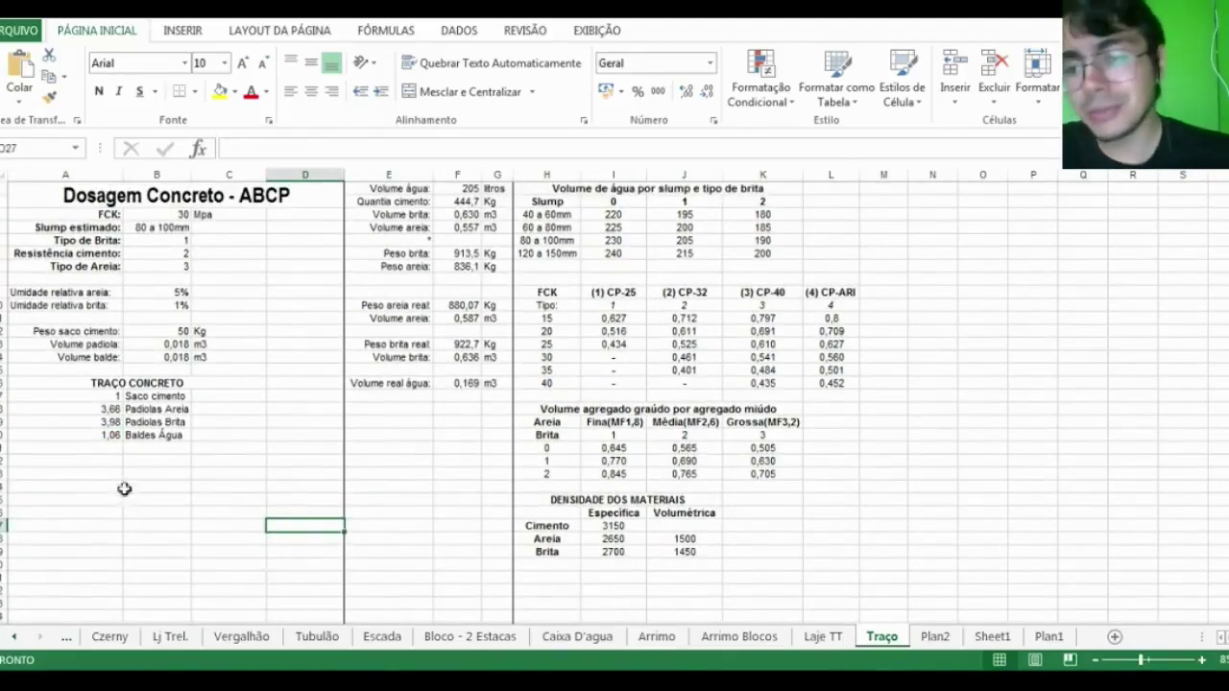
Enter the label Rendimento por traço: in A22 and align it right
click(96, 463)
text(Ren)
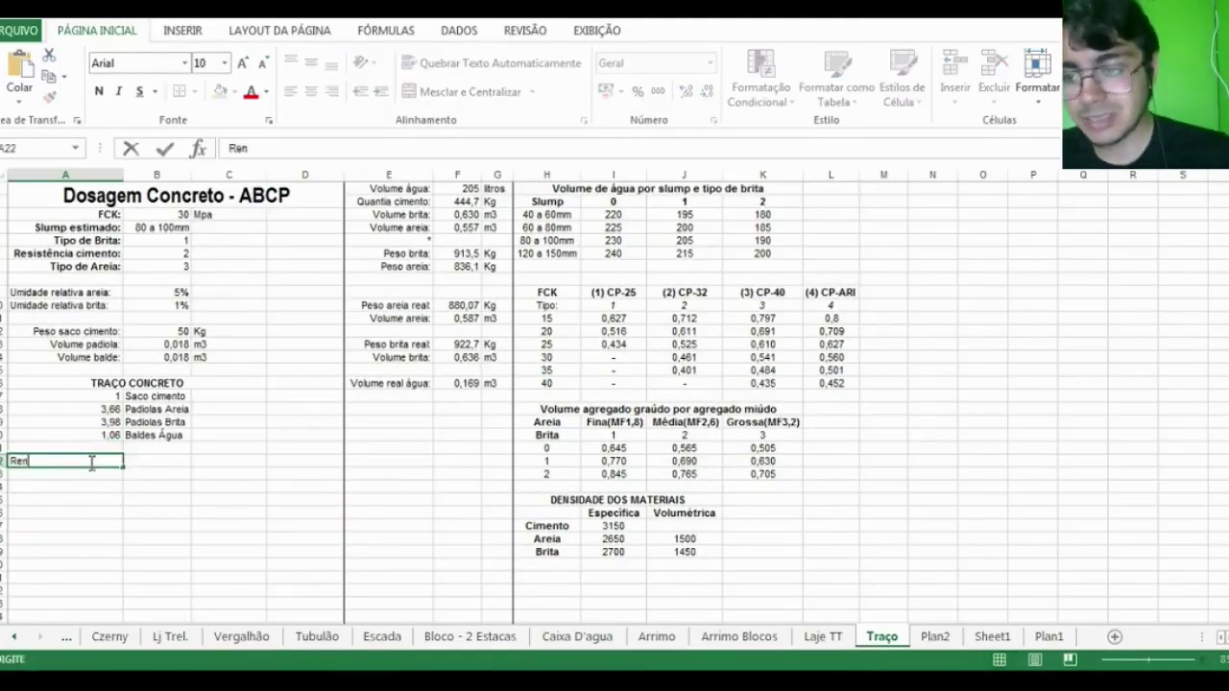
text(dimento por traço:)
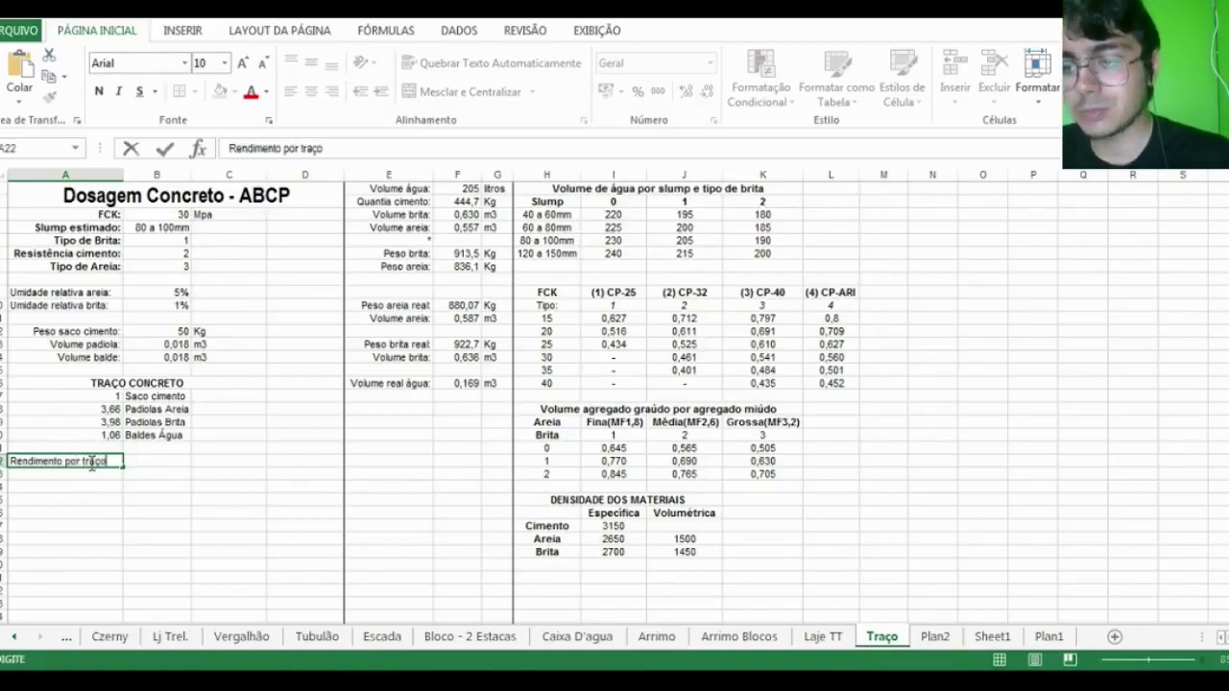
key(Right)
key(Left)
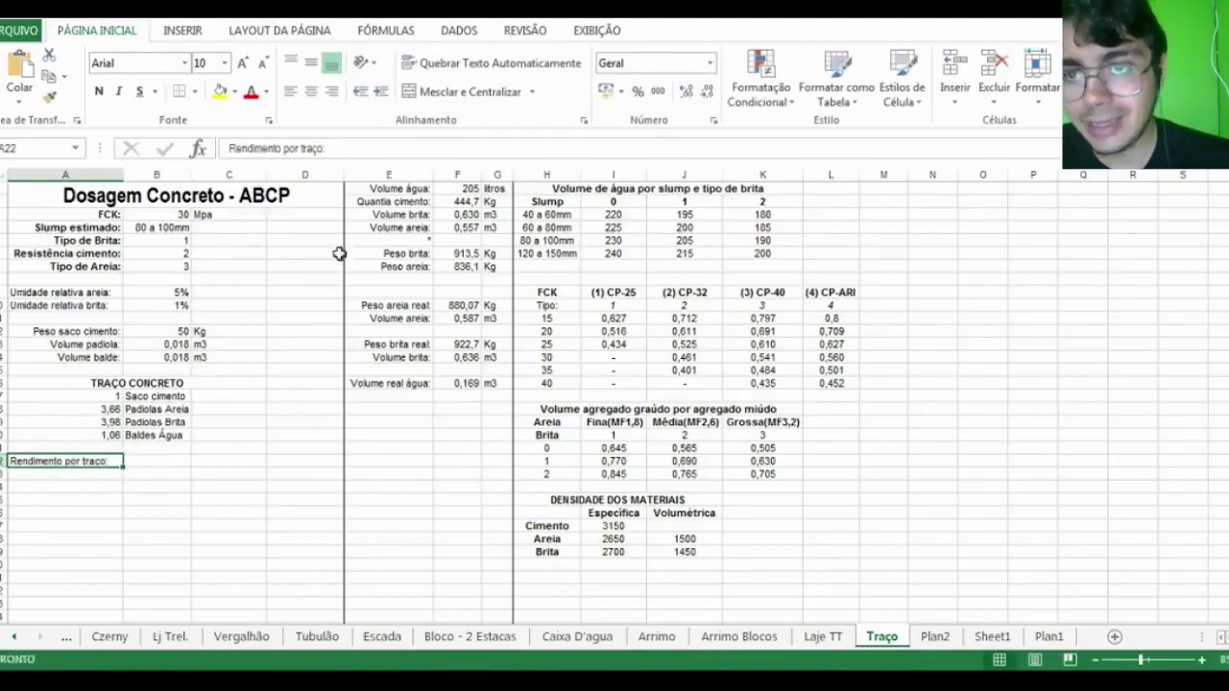
click(331, 92)
click(139, 471)
key(Up)
key(Left)
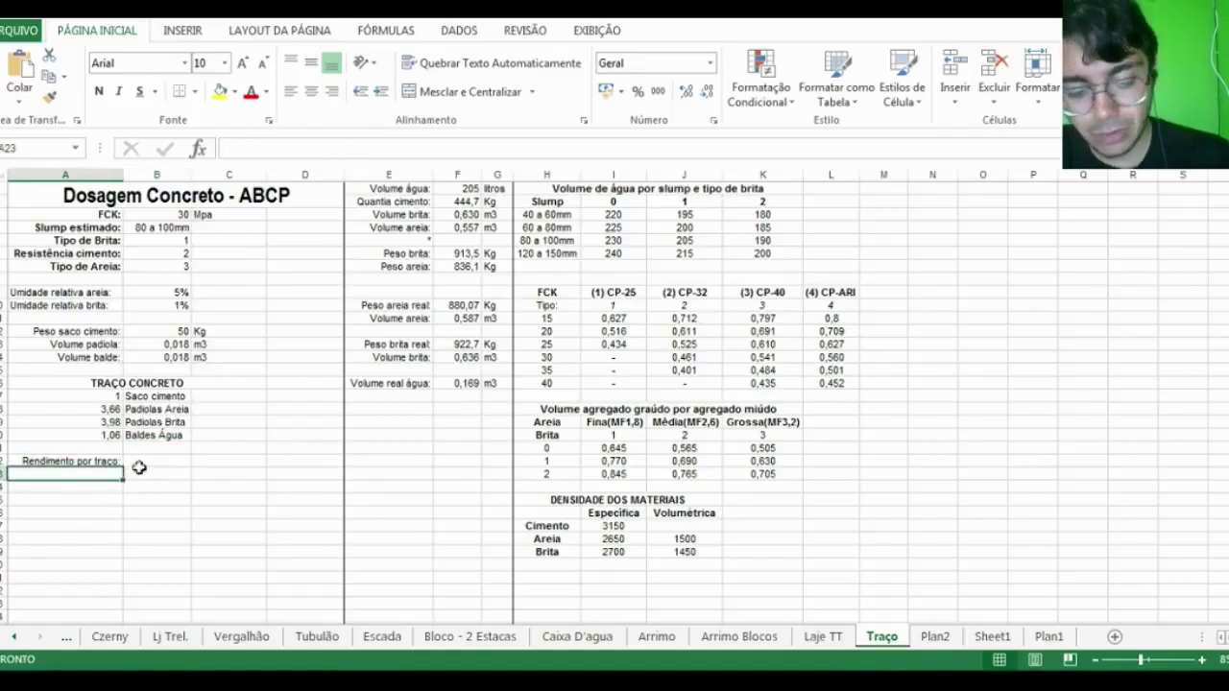
Calculate the yield per mix in B22 by dividing the cement bag weight by the cement quantity, =B12/F2
click(134, 462)
text(=)
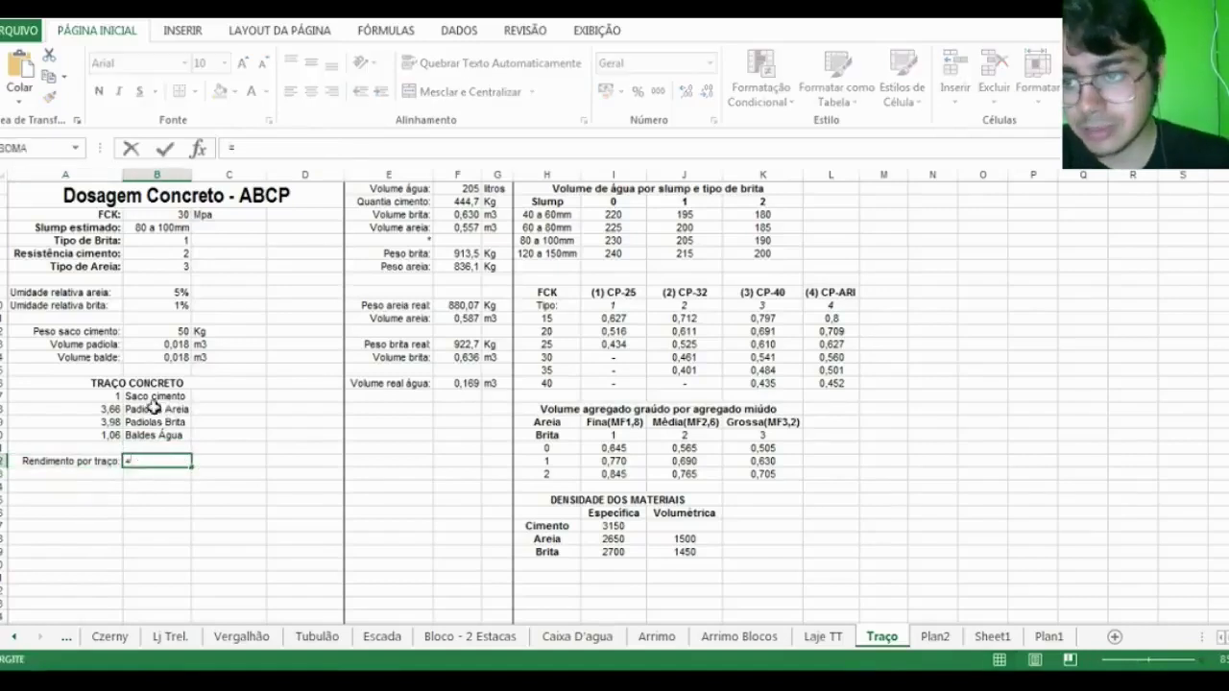
click(158, 331)
text(/)
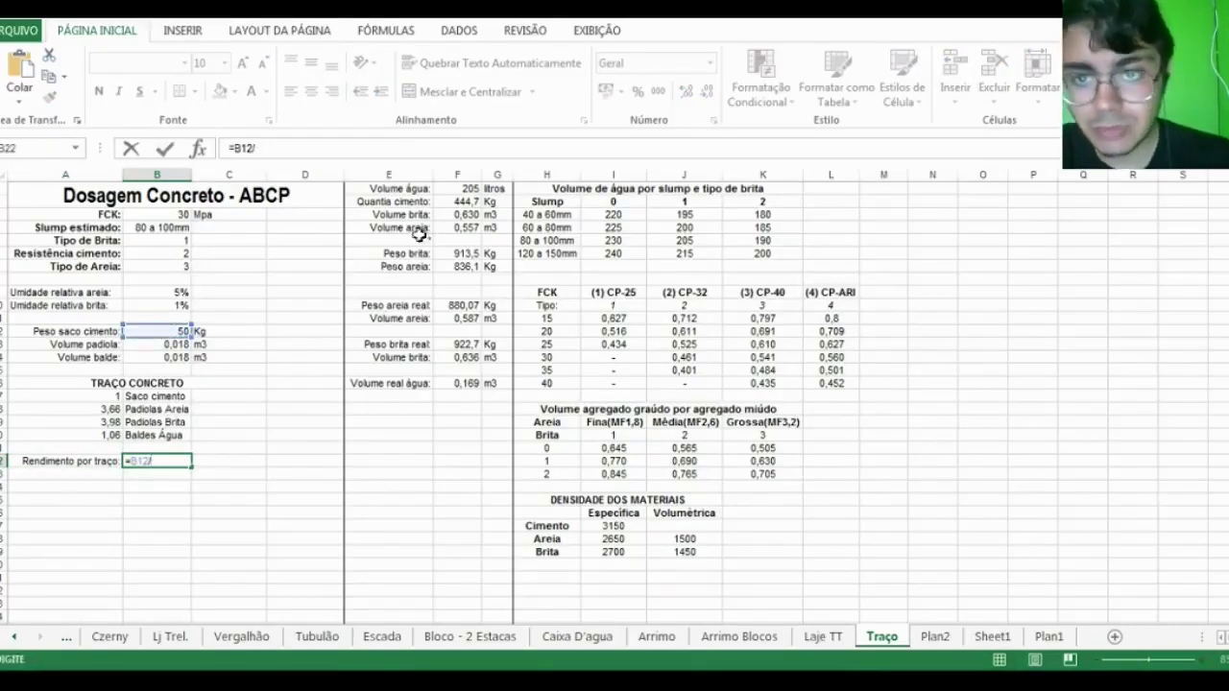
click(459, 202)
key(ctrl+Return)
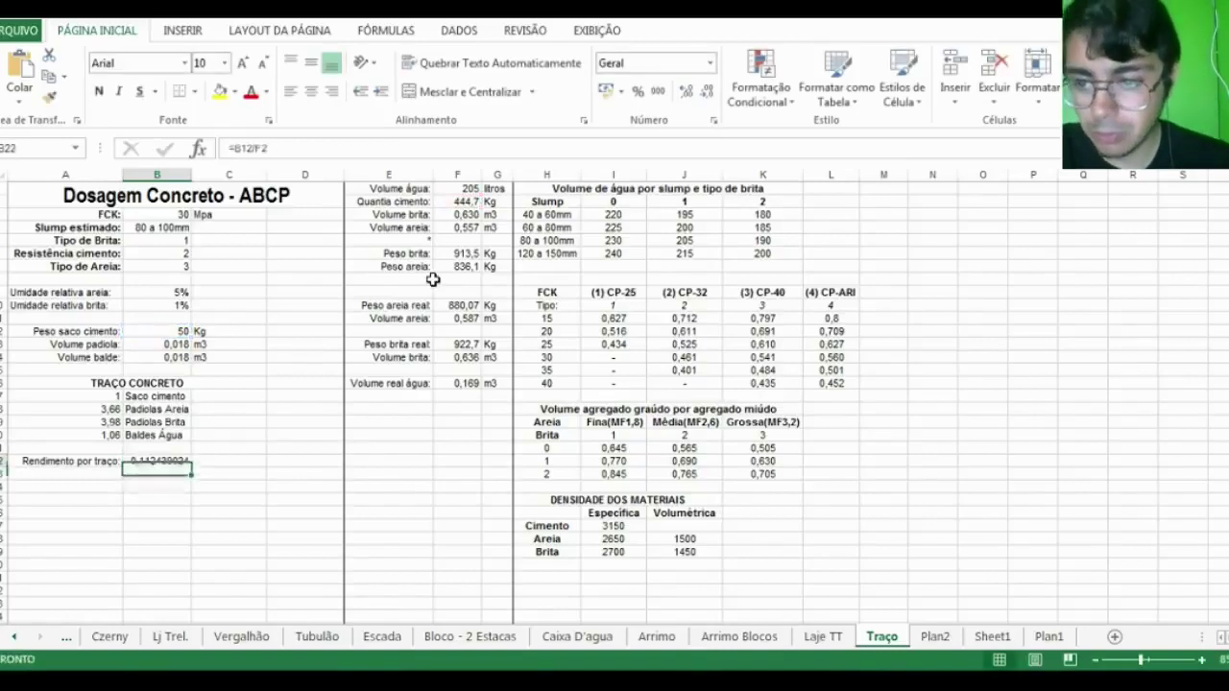
Format the yield value in B22 to three decimal places
click(707, 91)
click(707, 91)
click(706, 91)
click(707, 91)
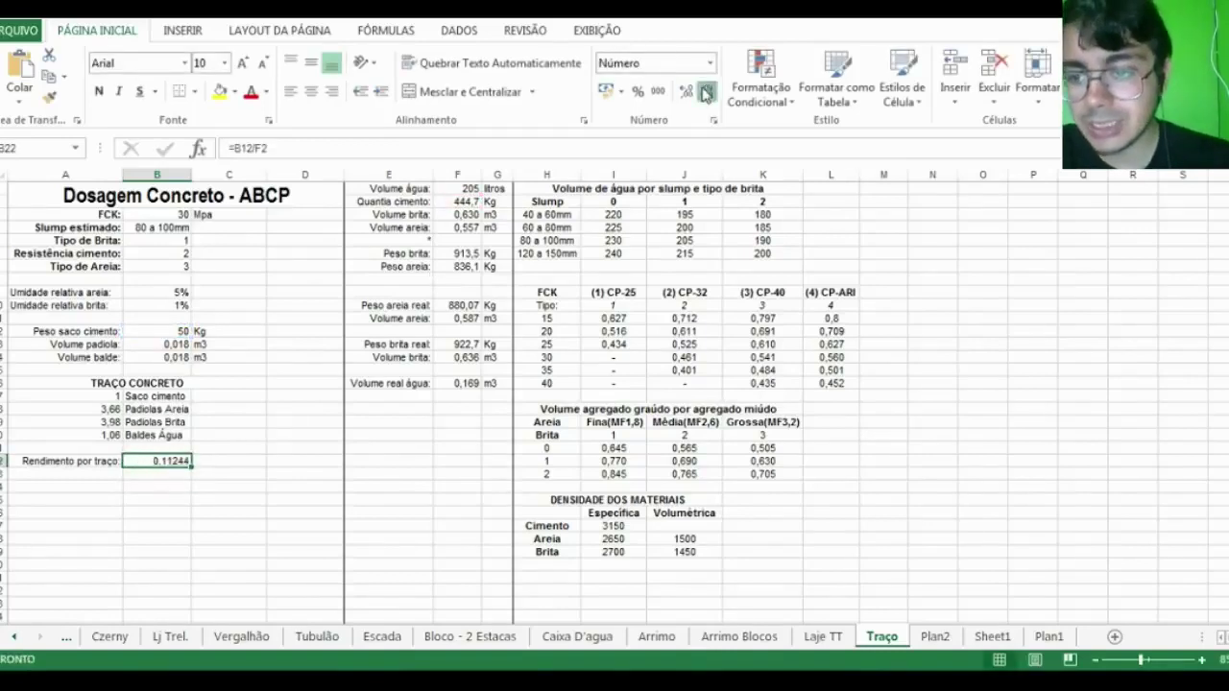
click(707, 91)
click(706, 91)
Add the unit m3 in C22 beside the yield value
click(230, 459)
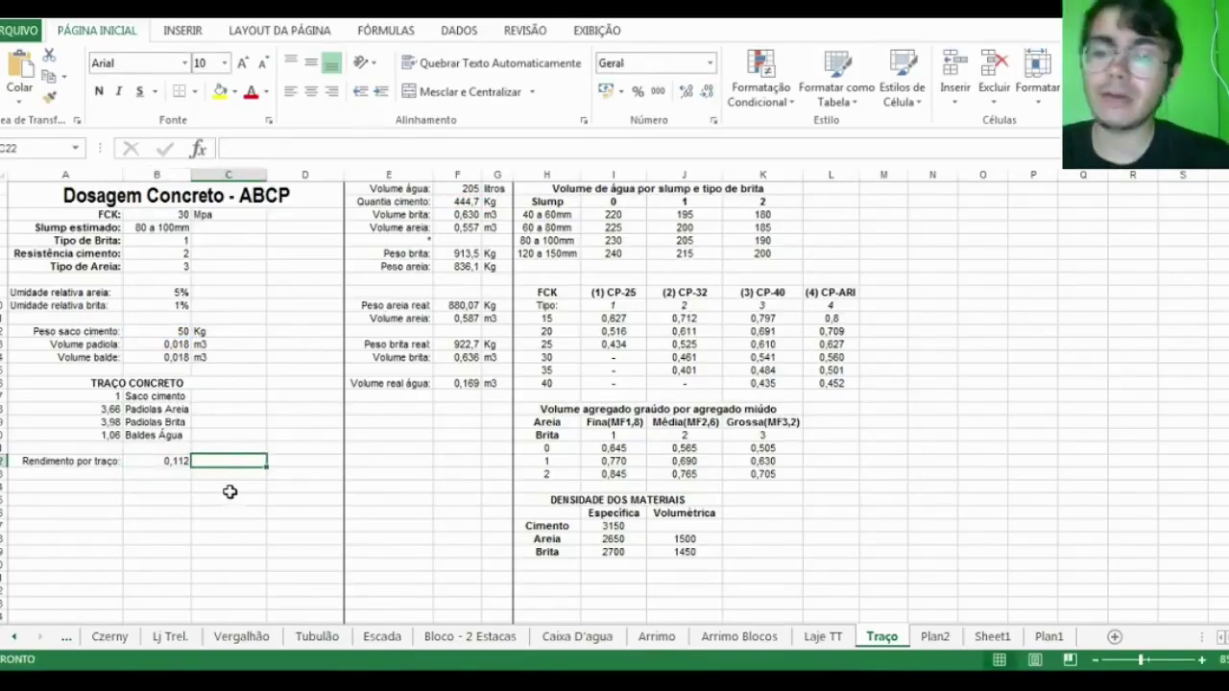
text(m3)
key(Return)
key(Left)
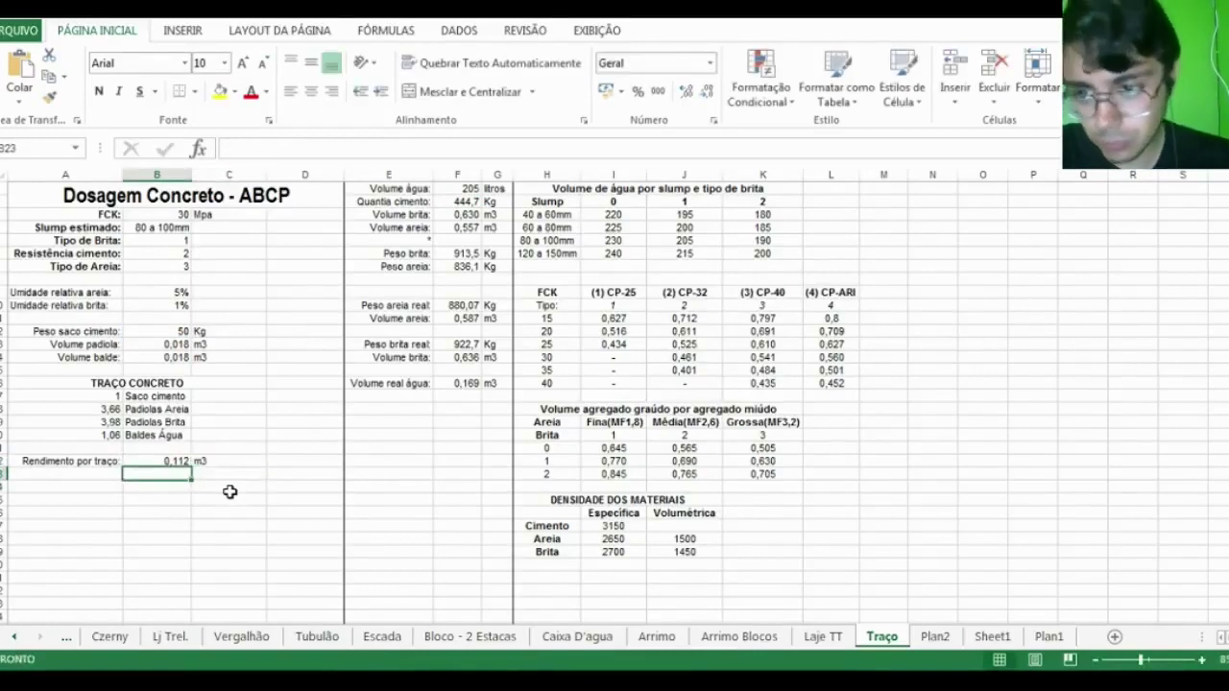